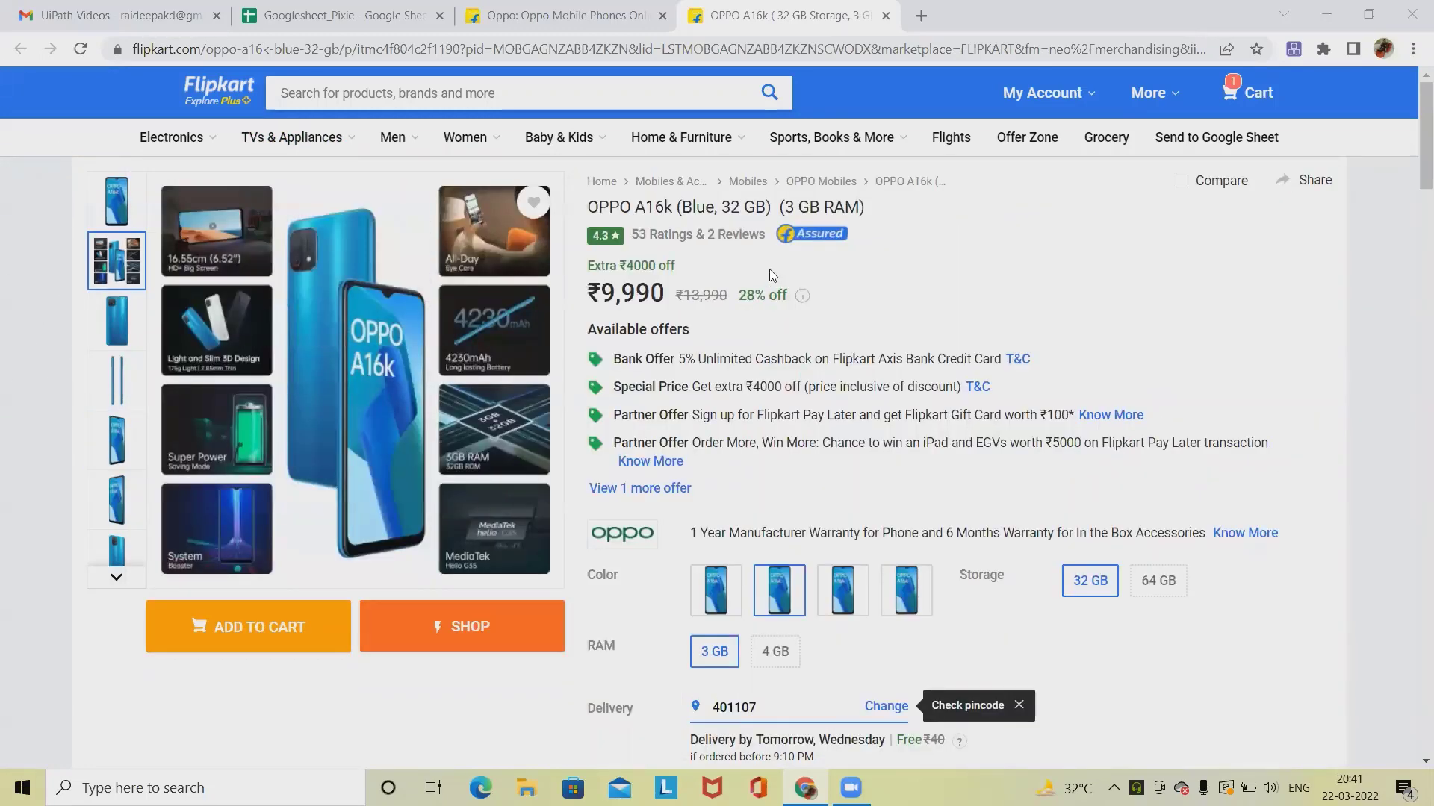
# Step: Examine the OPPO A16k product page's offers, highlights, add-ons and specifications
pyautogui.scroll(-5, 748, 466)
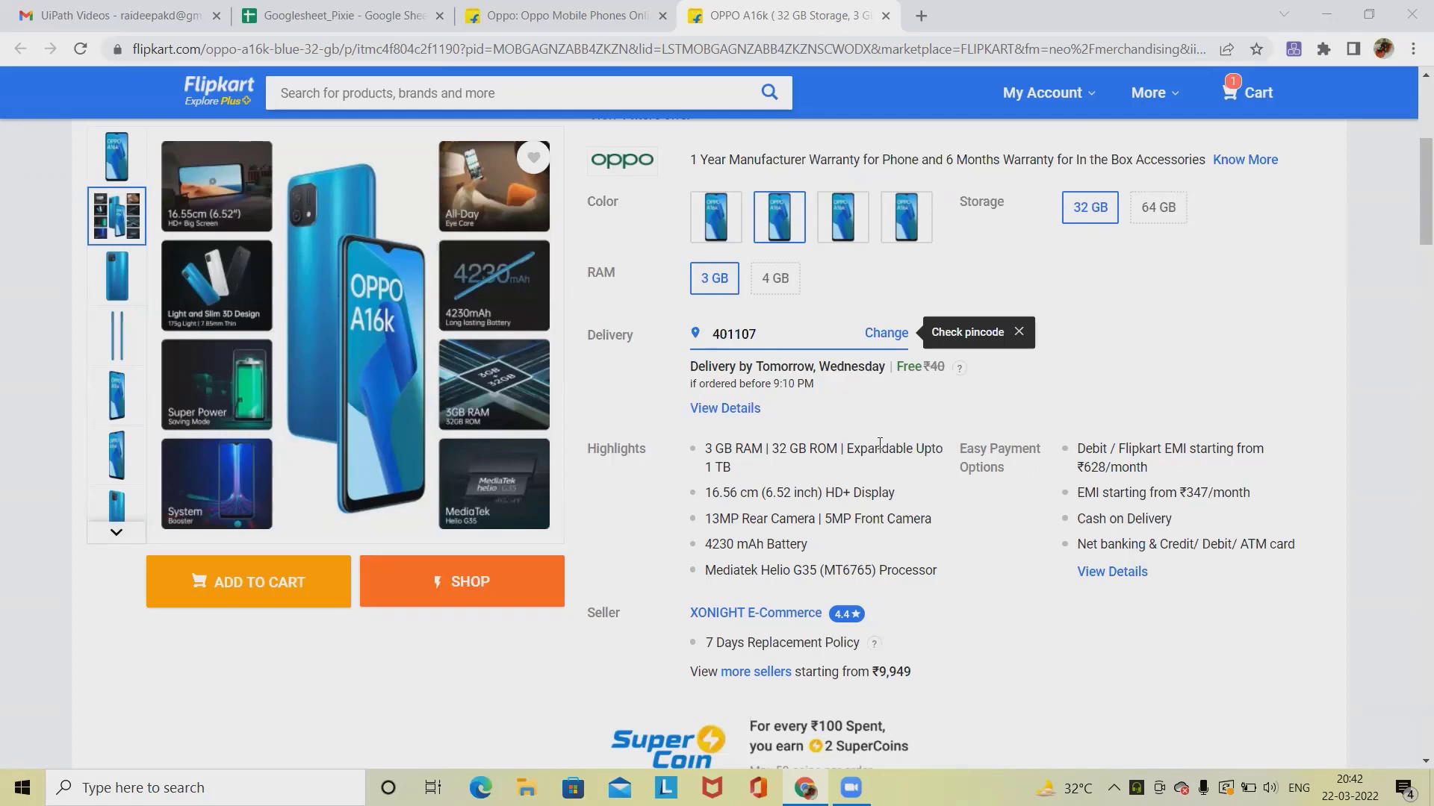
pyautogui.scroll(-4, 798, 472)
pyautogui.scroll(-3, 880, 442)
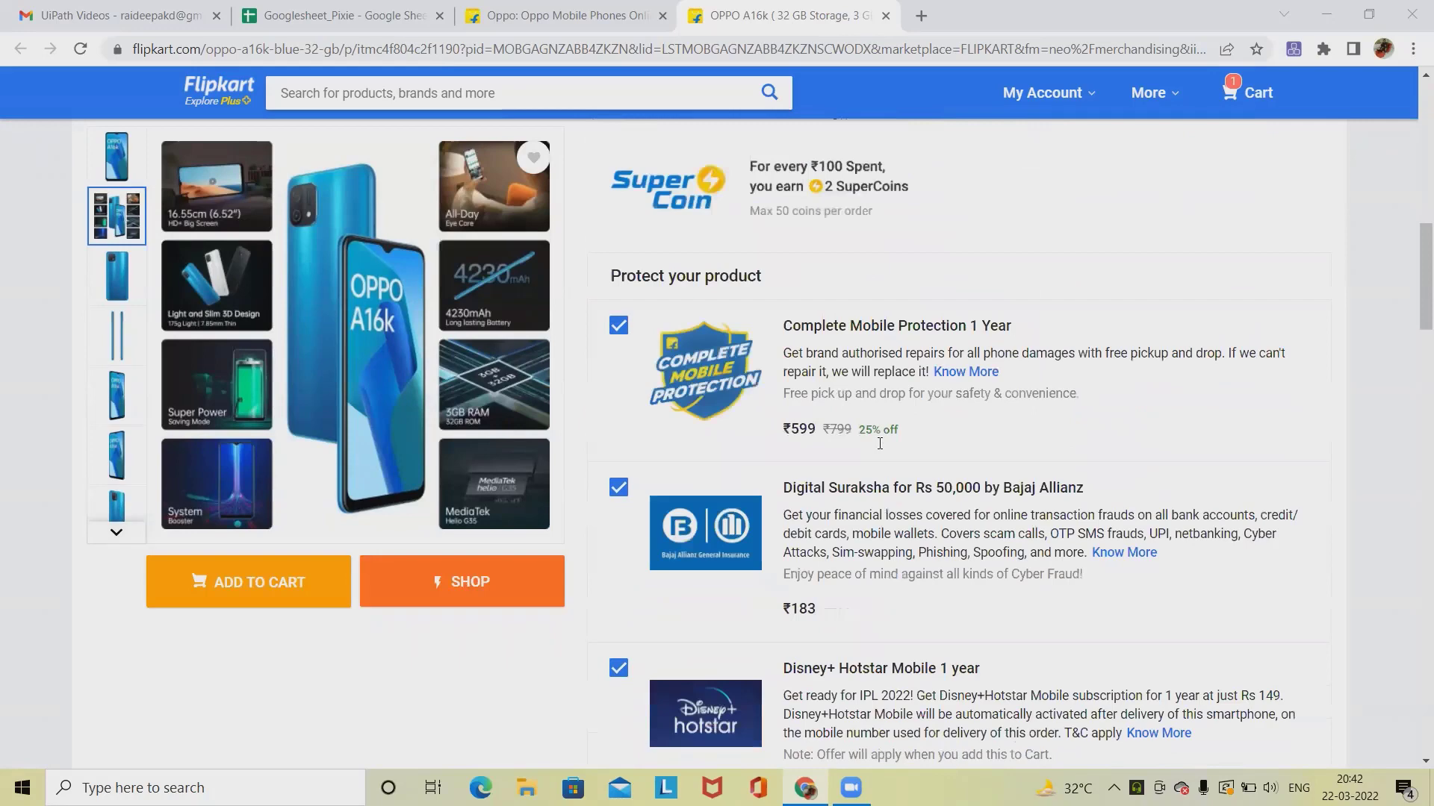
pyautogui.scroll(-8, 879, 443)
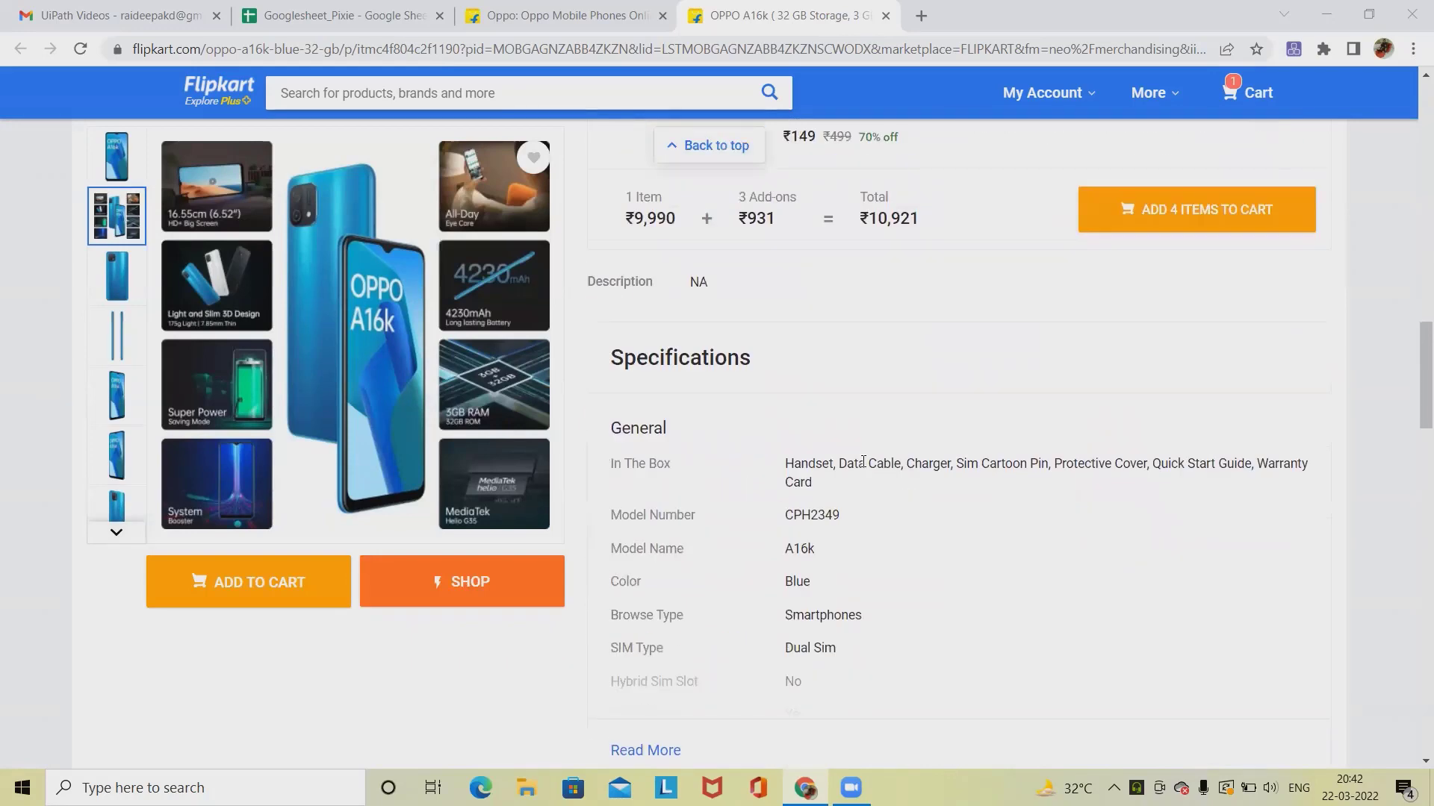
pyautogui.scroll(-1, 842, 490)
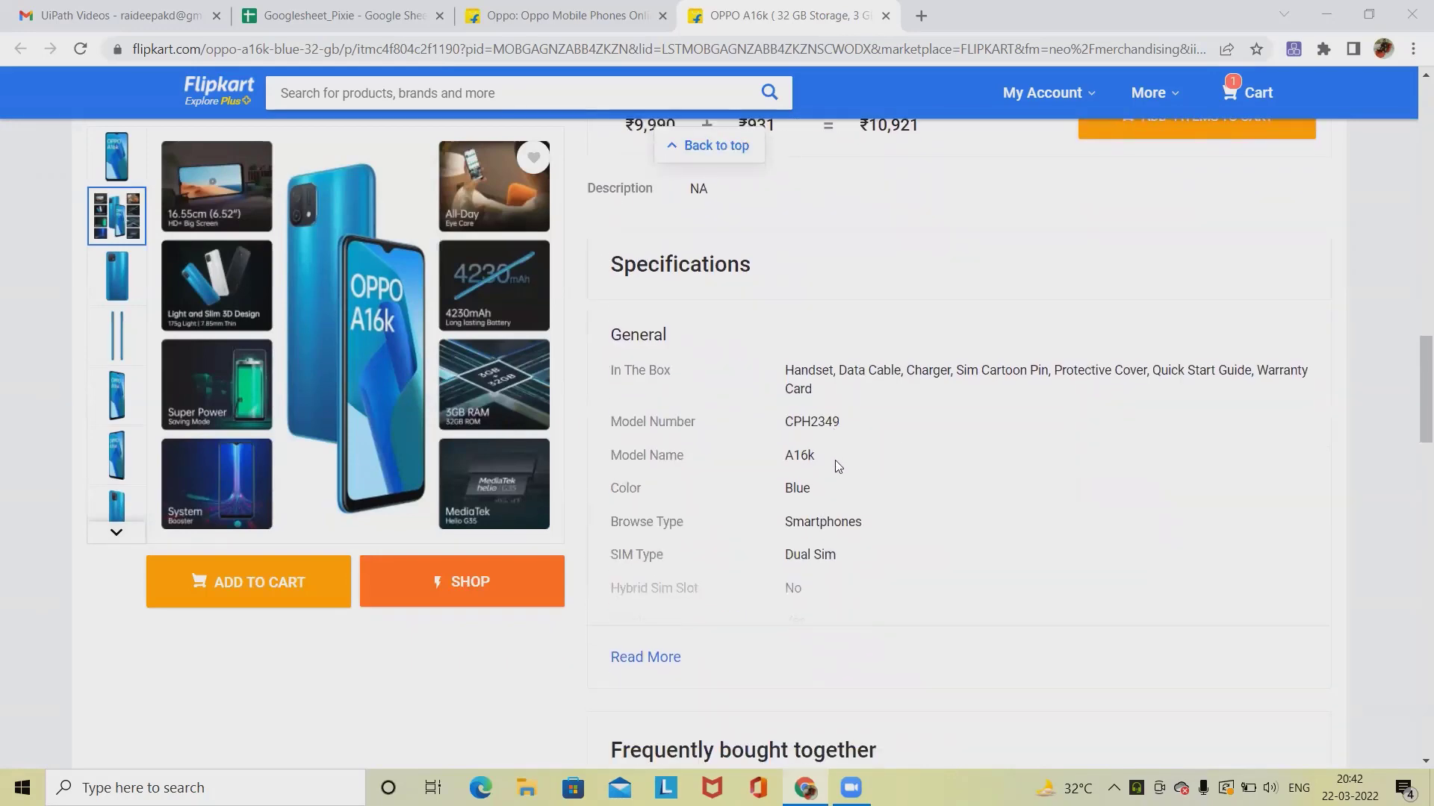
pyautogui.scroll(9, 835, 460)
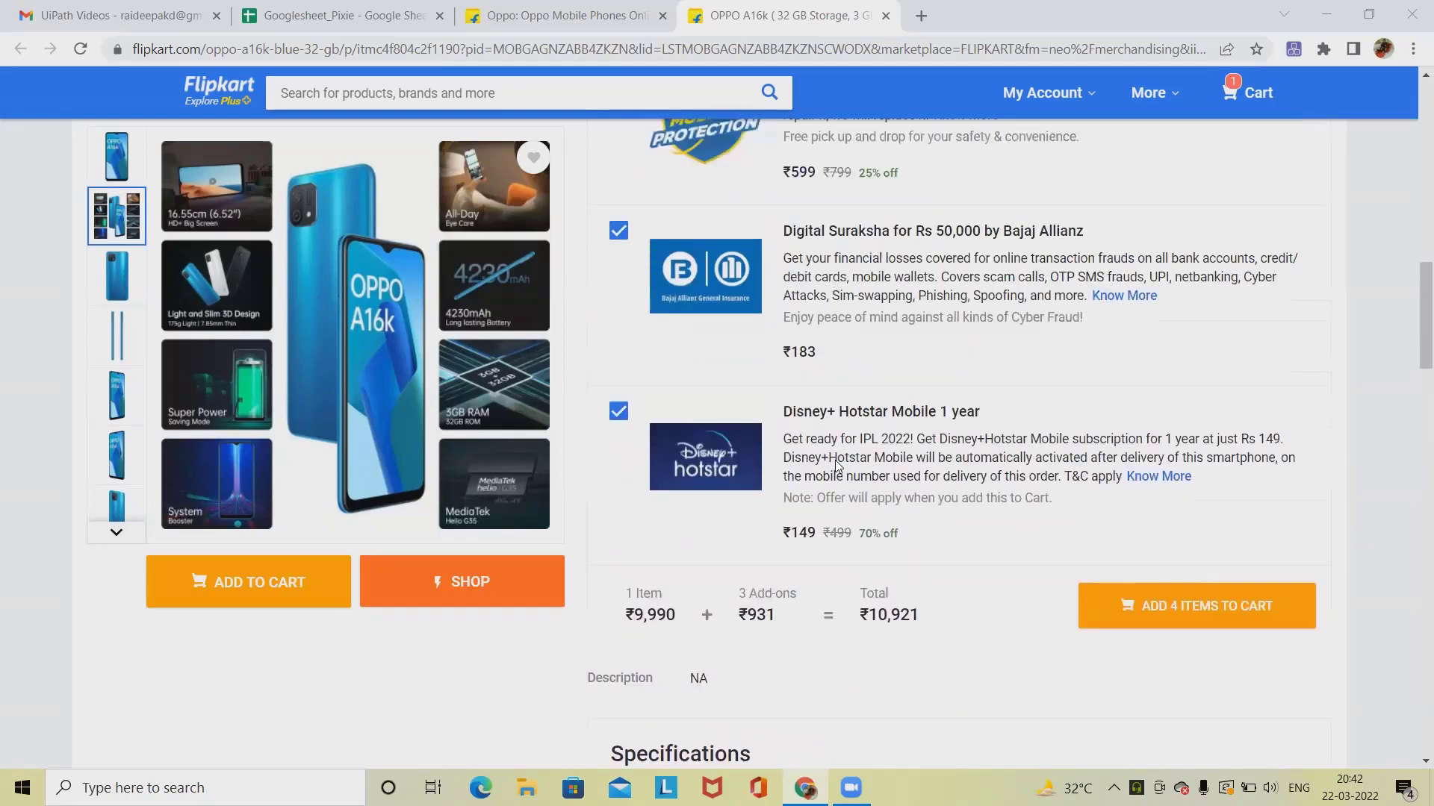
pyautogui.scroll(6, 835, 465)
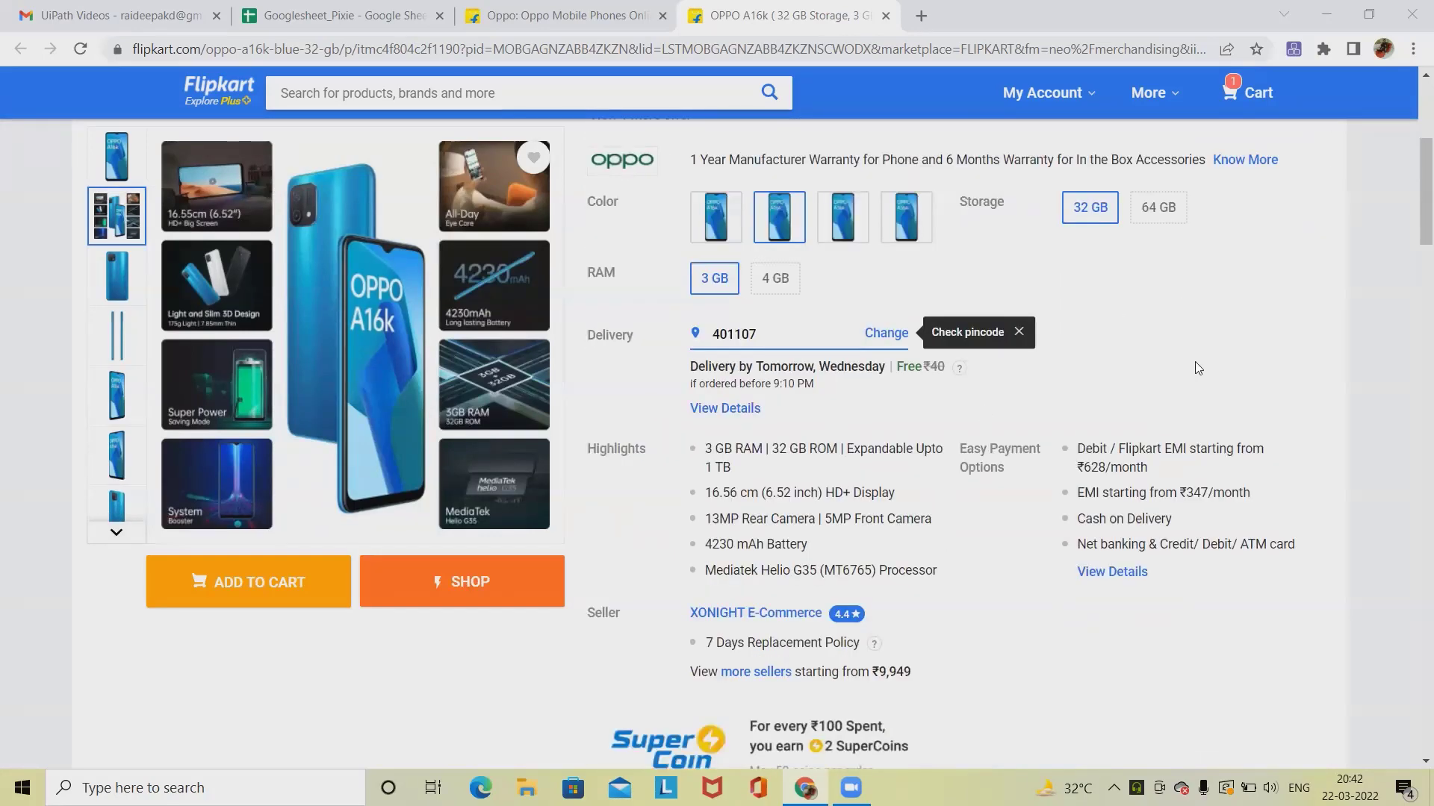
pyautogui.scroll(4, 1344, 363)
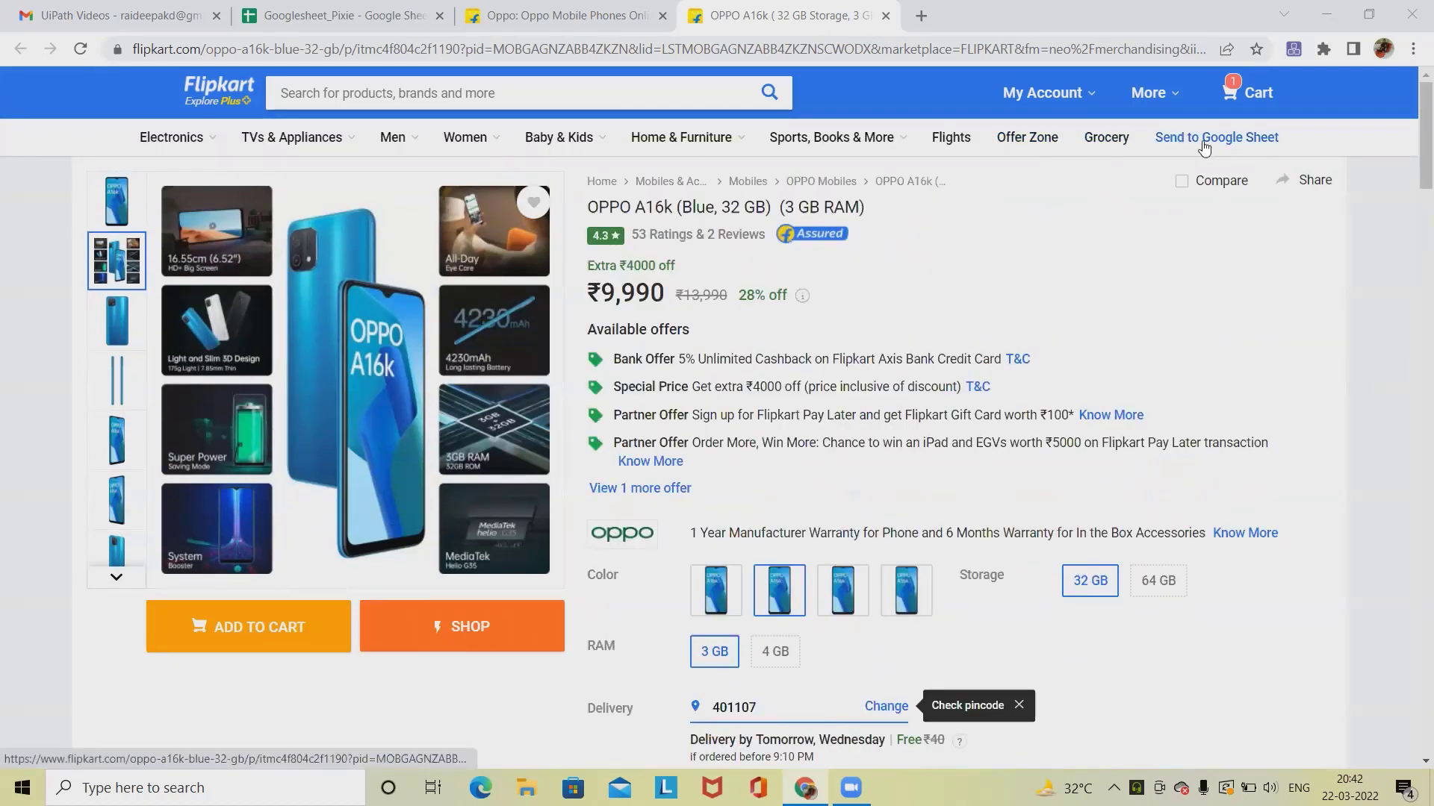
pyautogui.scroll(-3, 918, 472)
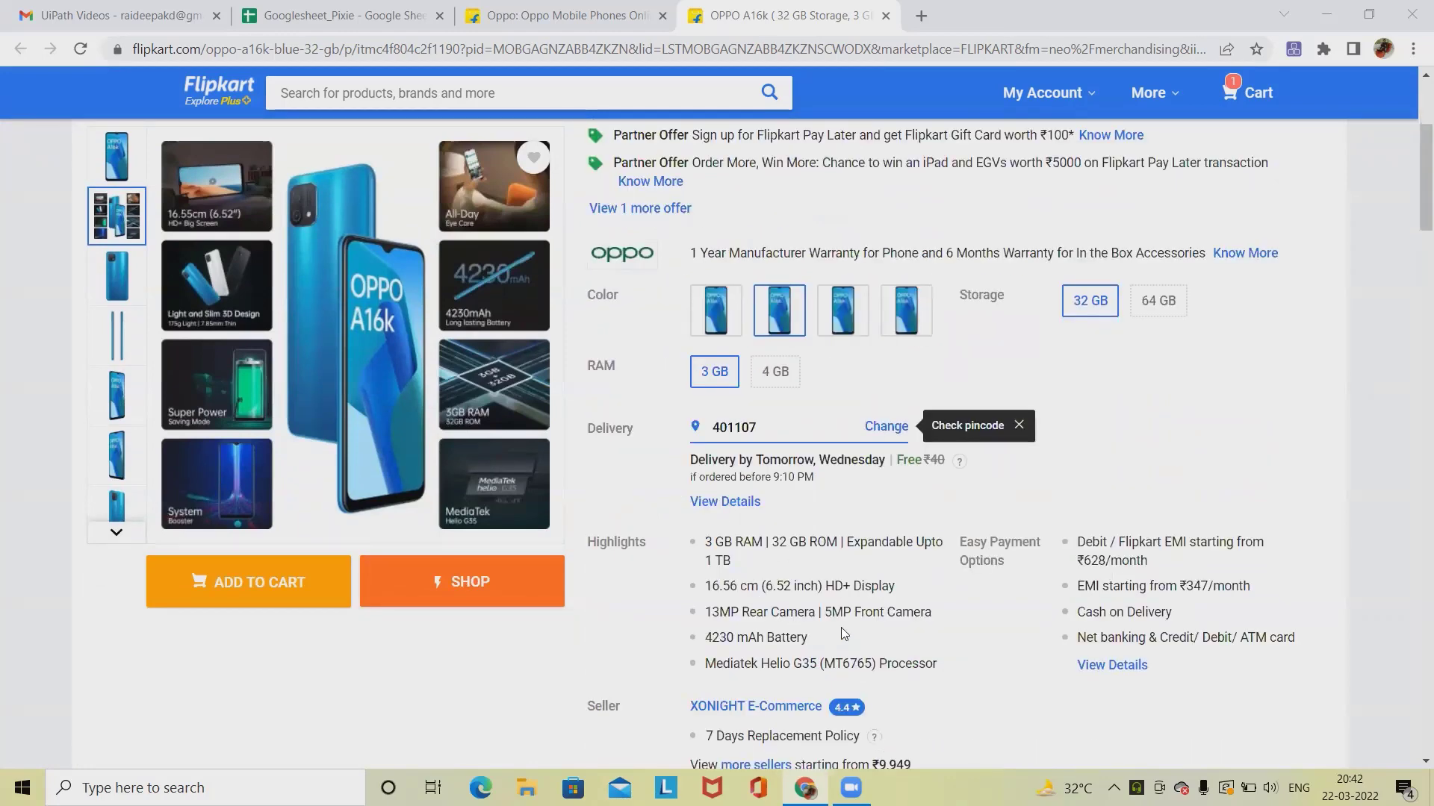
# Step: Check the Googlesheet_Pixie sheet's column headers and select cell A2
pyautogui.click(364, 31)
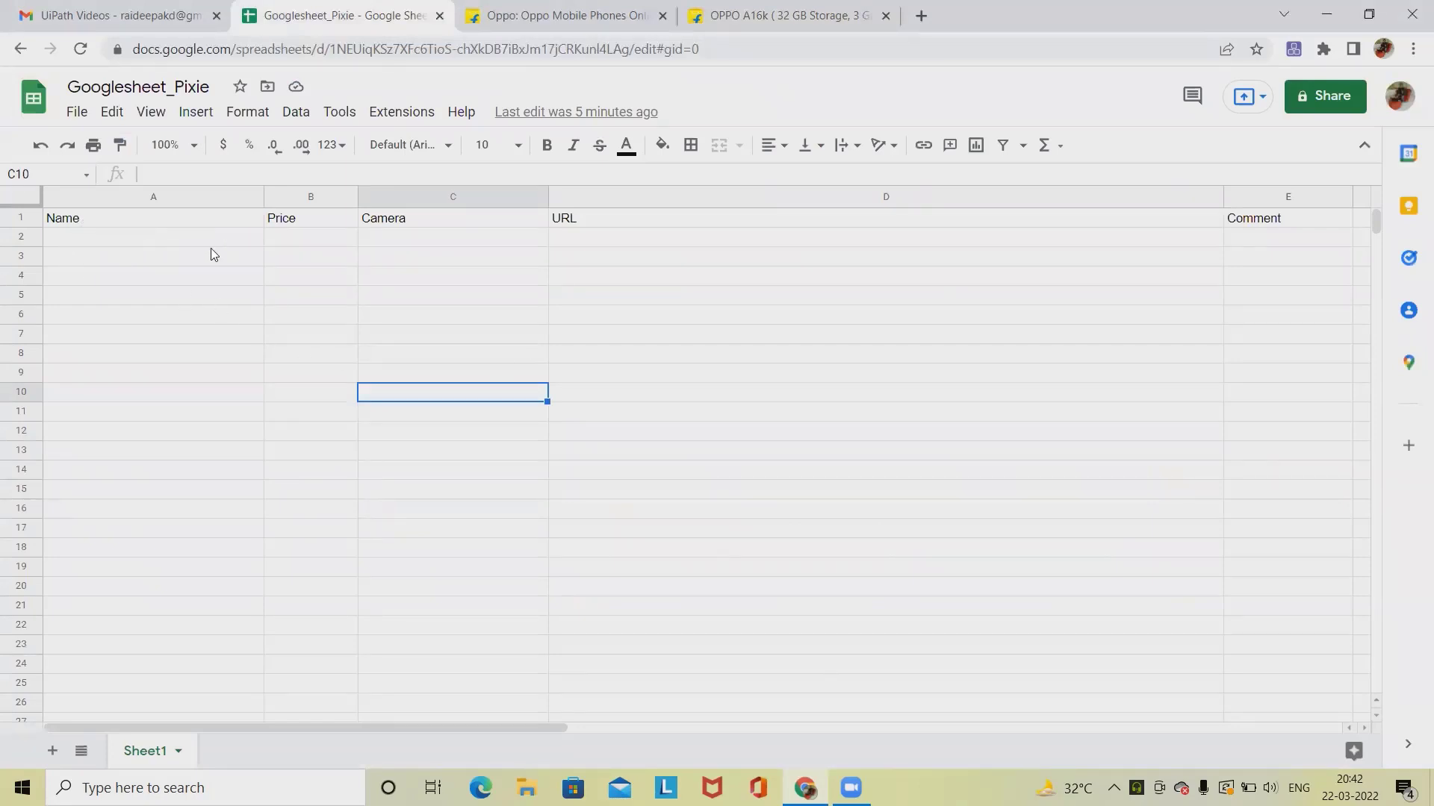
pyautogui.click(166, 236)
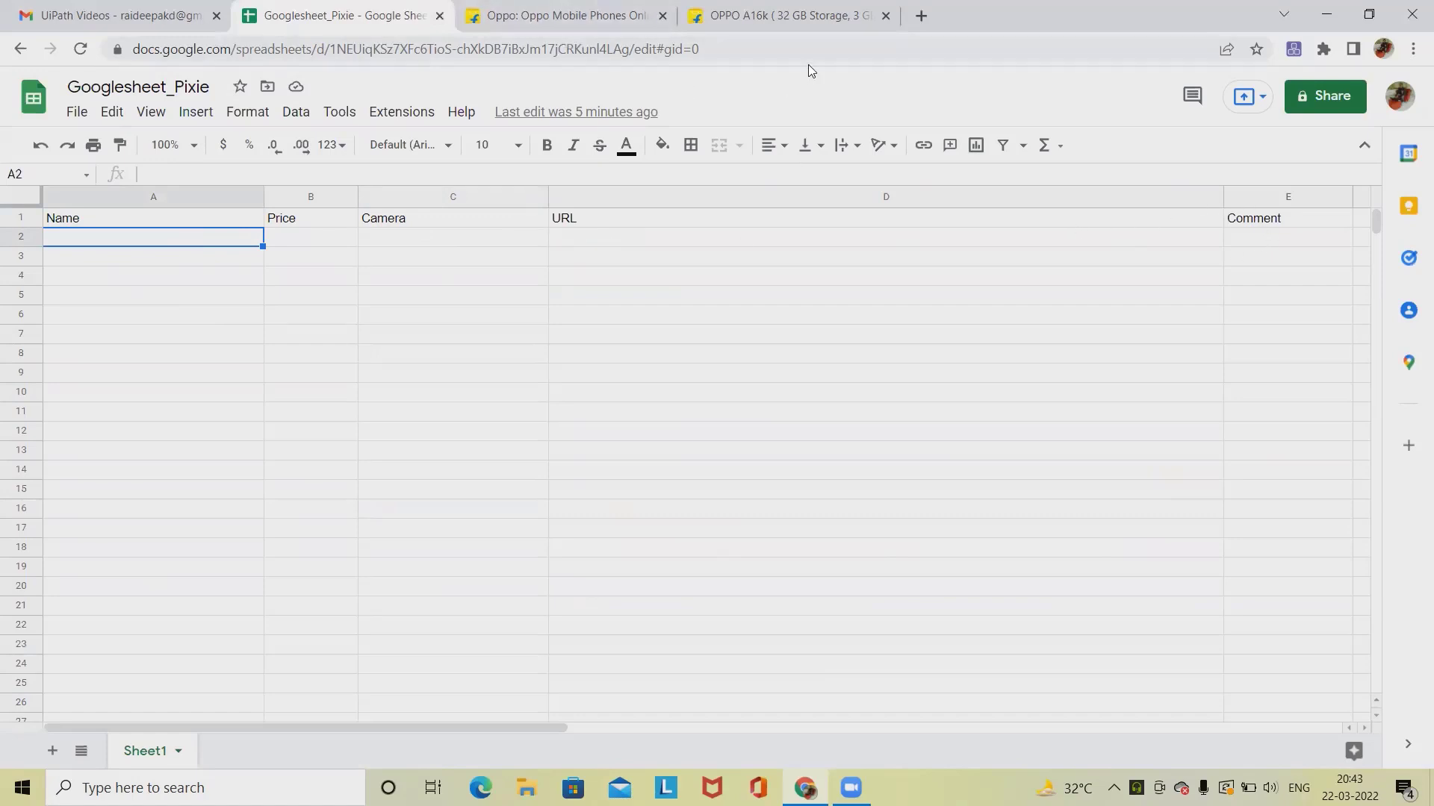
# Step: Send the OPPO A16k product to Google Sheet with the comment 'Good product I liked it'
pyautogui.click(791, 15)
pyautogui.scroll(4, 1231, 176)
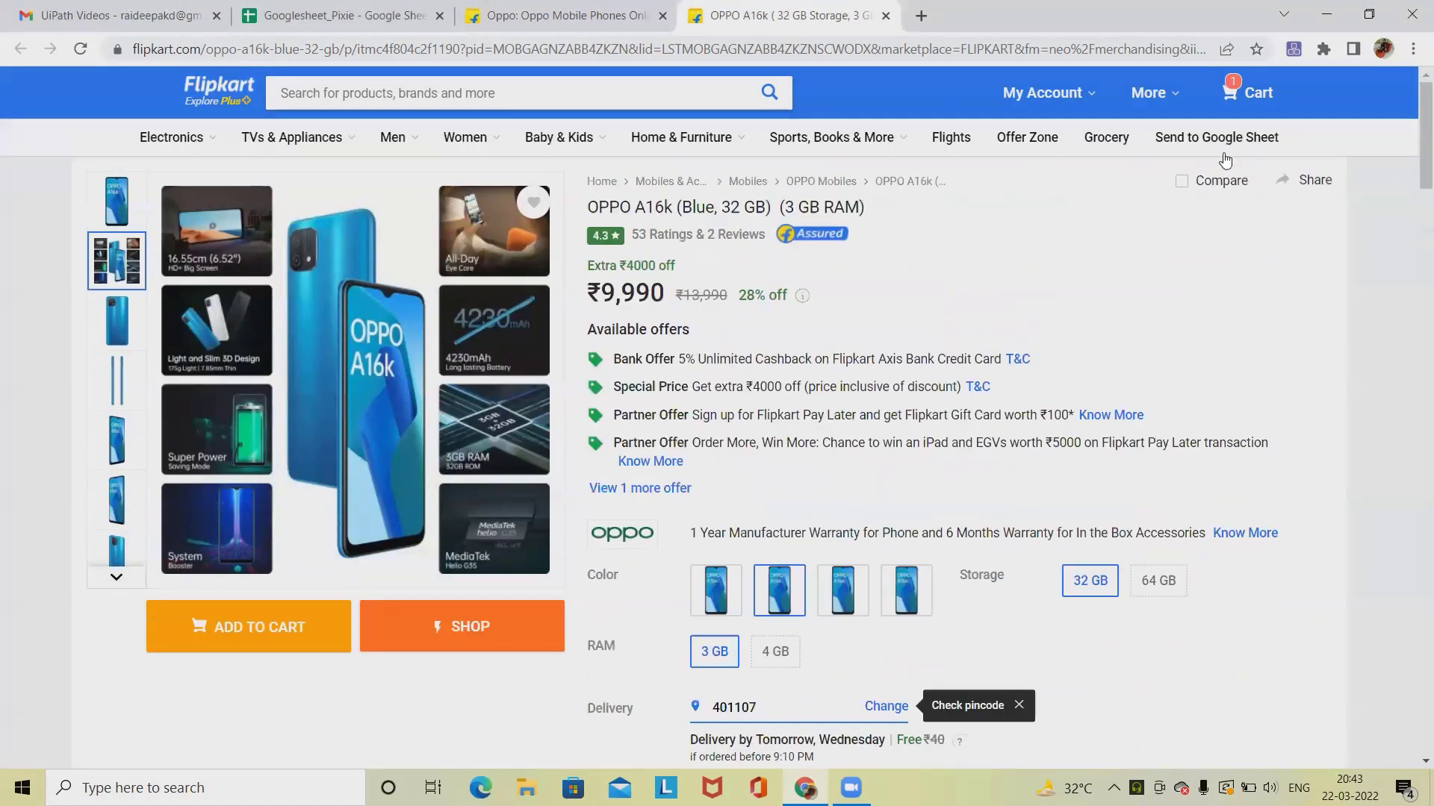
pyautogui.click(1227, 139)
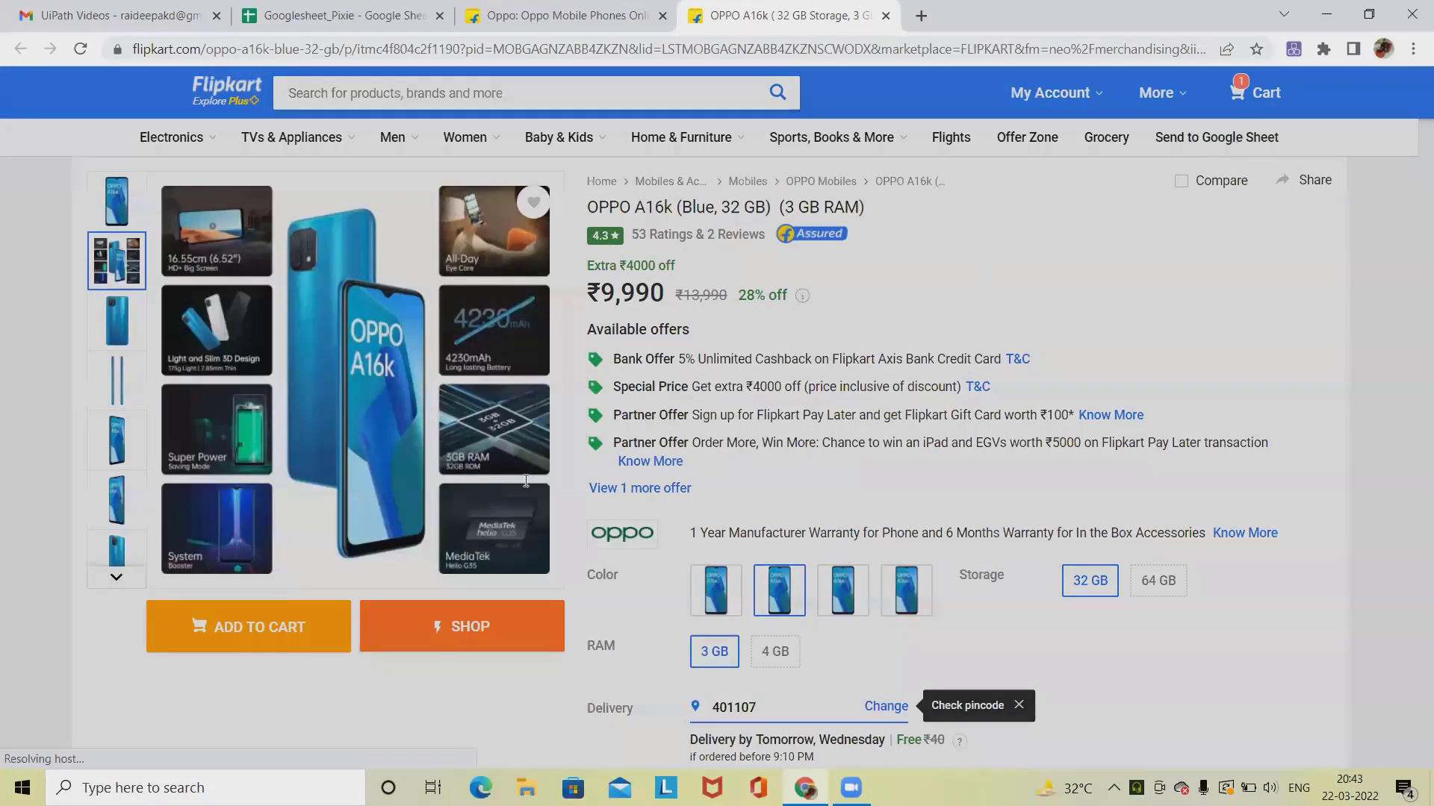
pyautogui.click(594, 577)
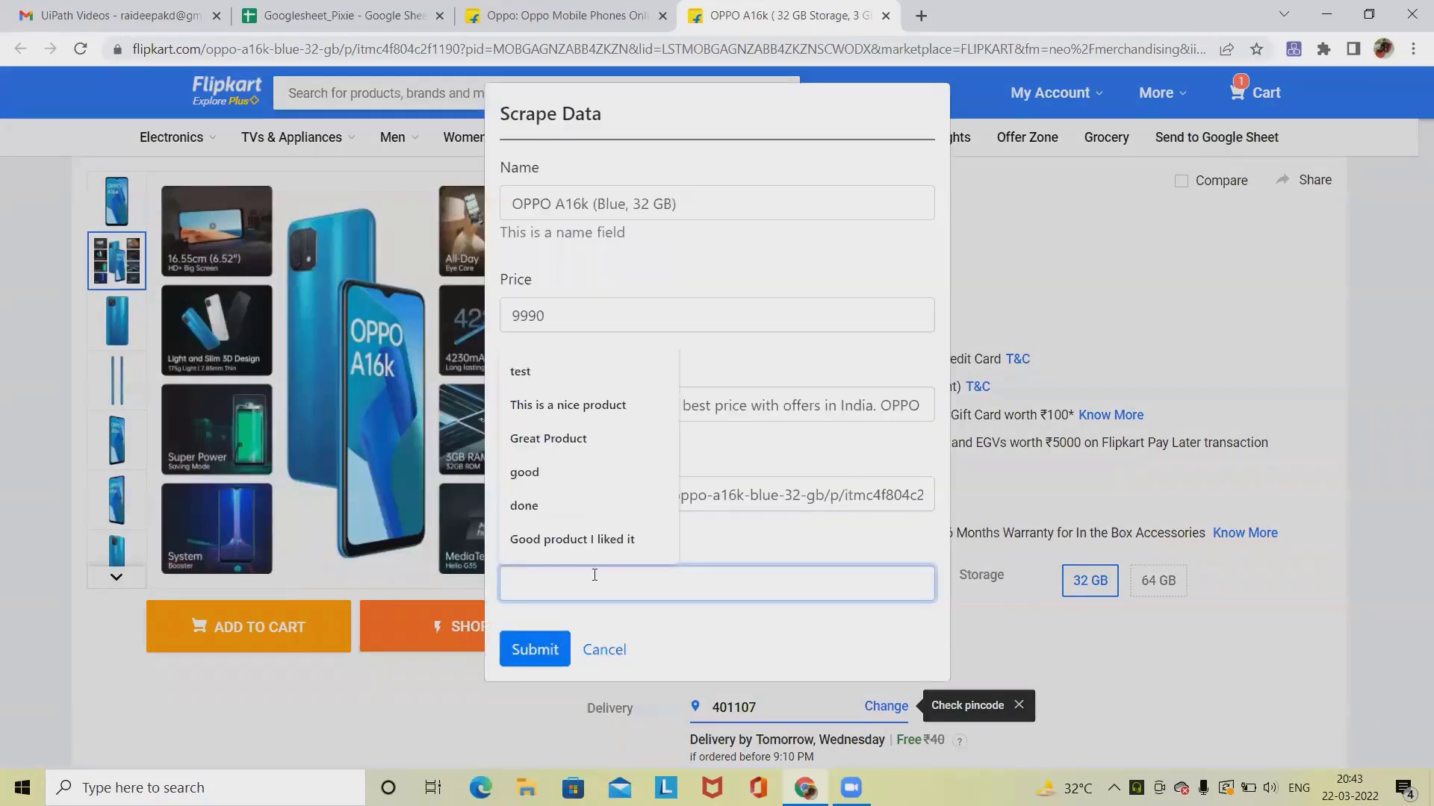
pyautogui.click(590, 540)
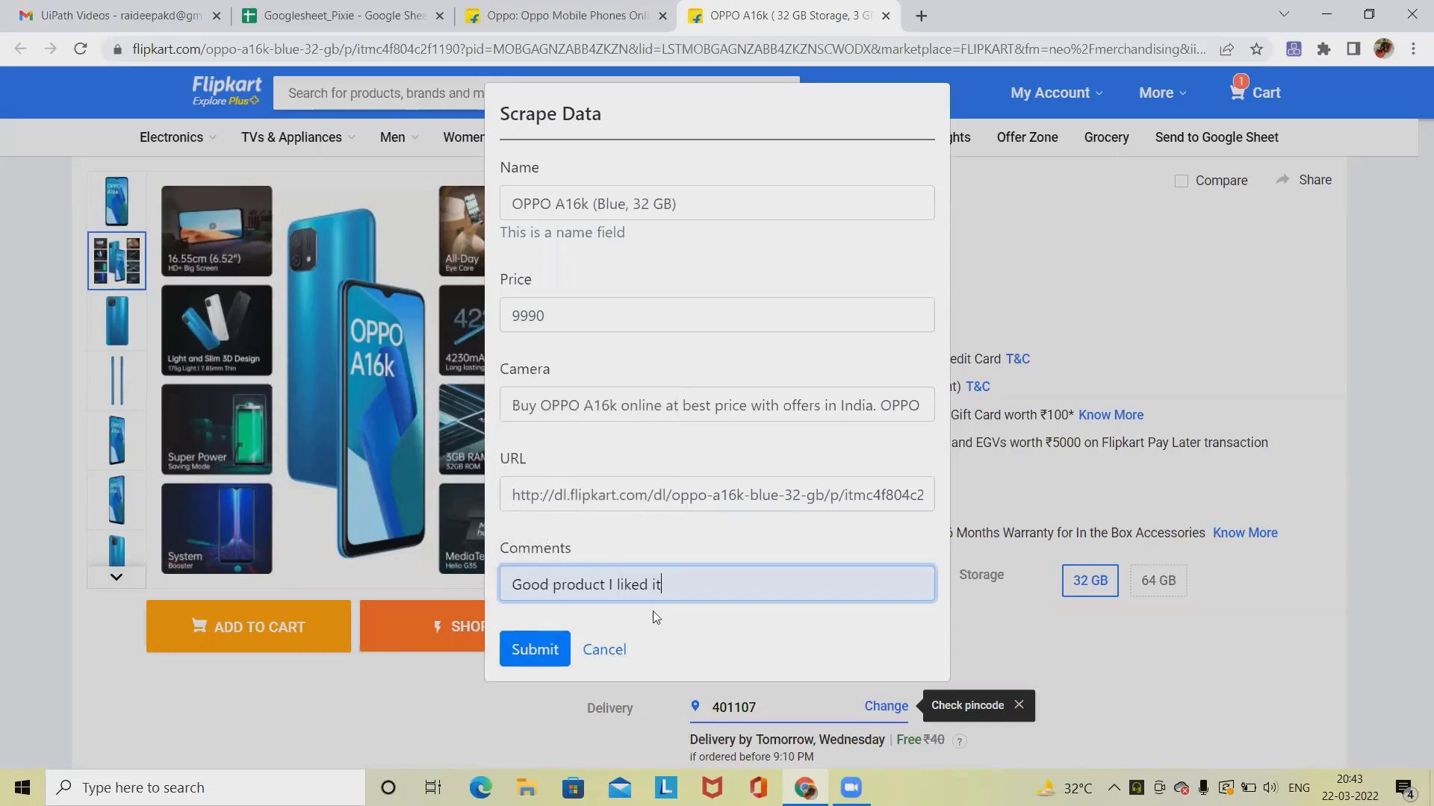
pyautogui.click(534, 650)
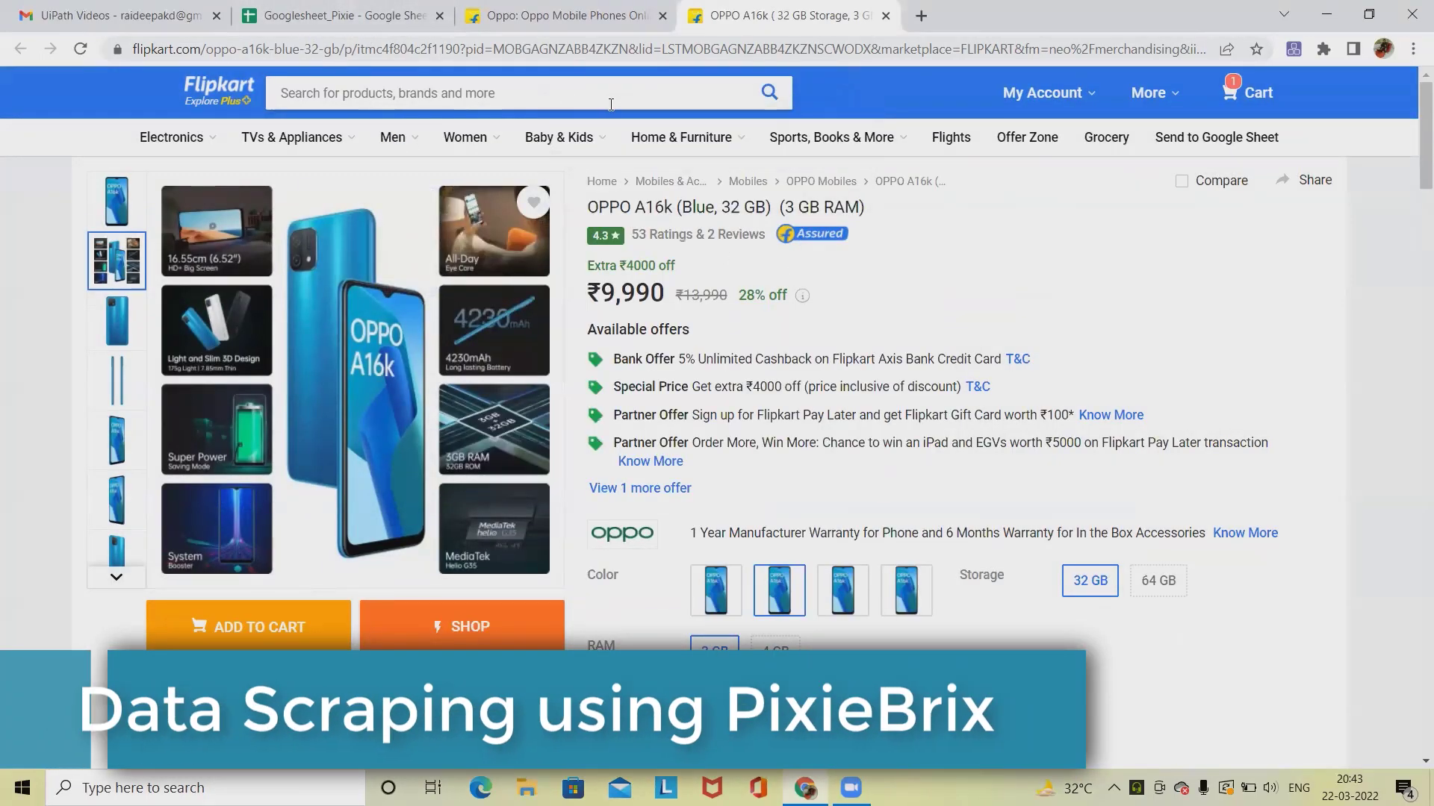
# Step: Review the new product row in the sheet and close the Gmail tab
pyautogui.click(344, 17)
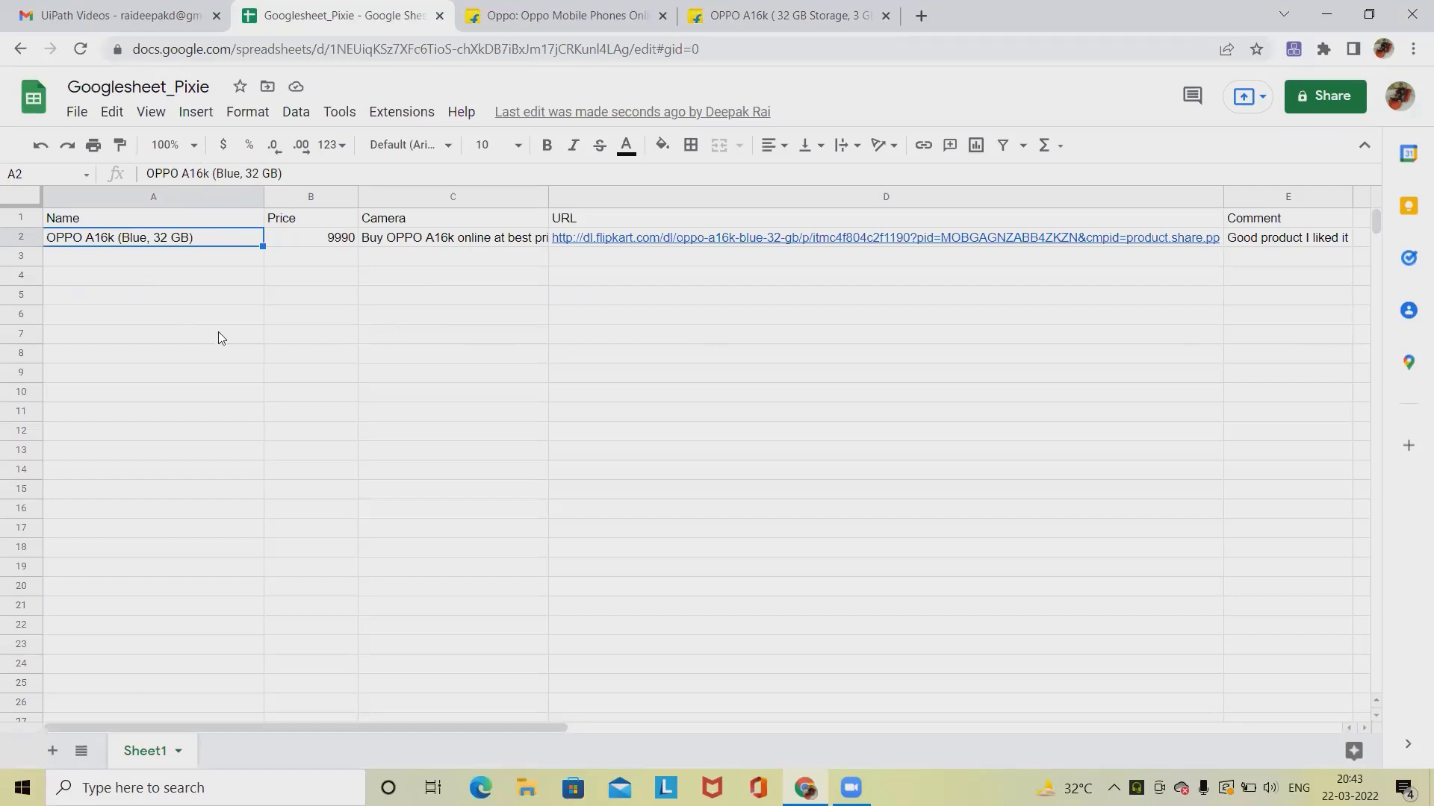
pyautogui.click(229, 262)
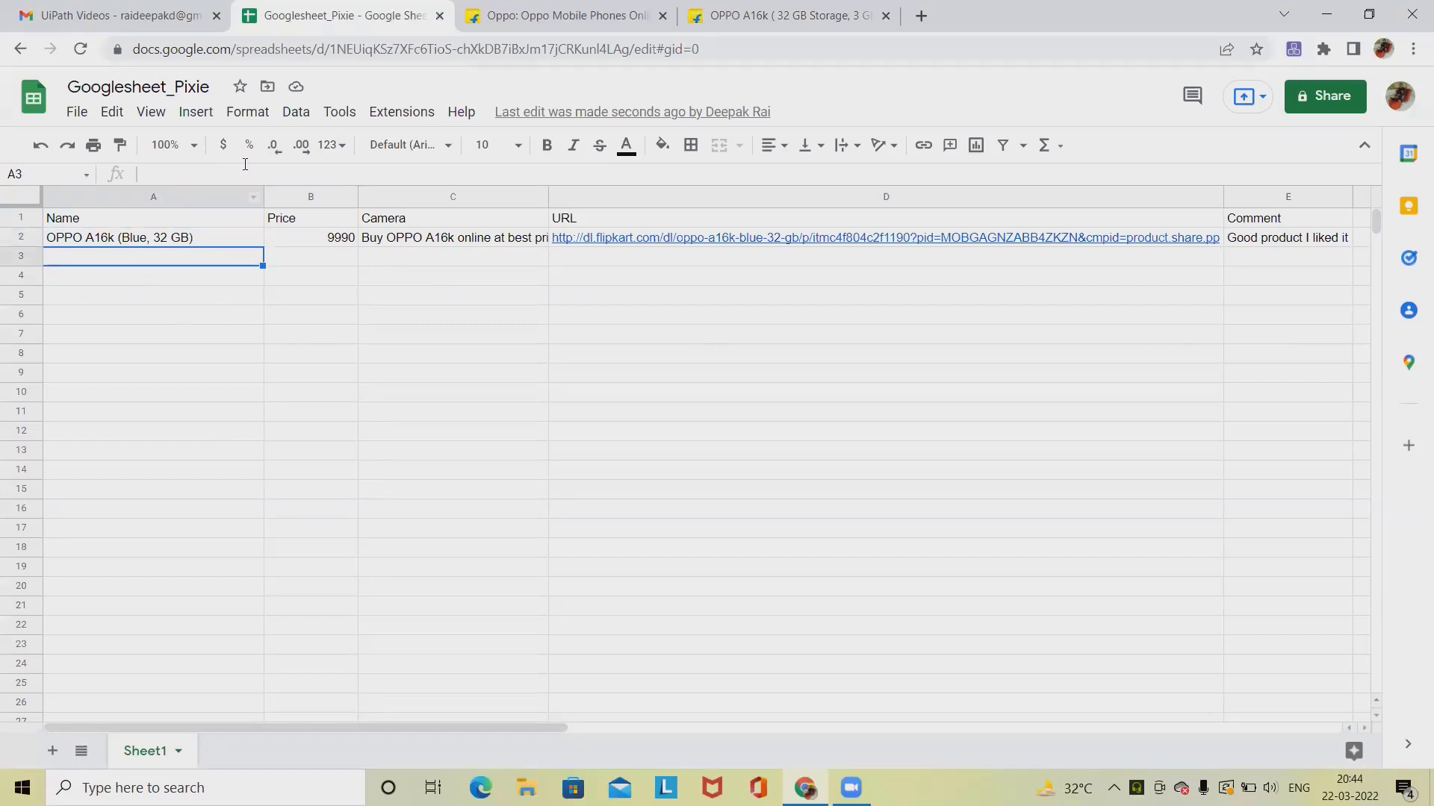
pyautogui.click(217, 15)
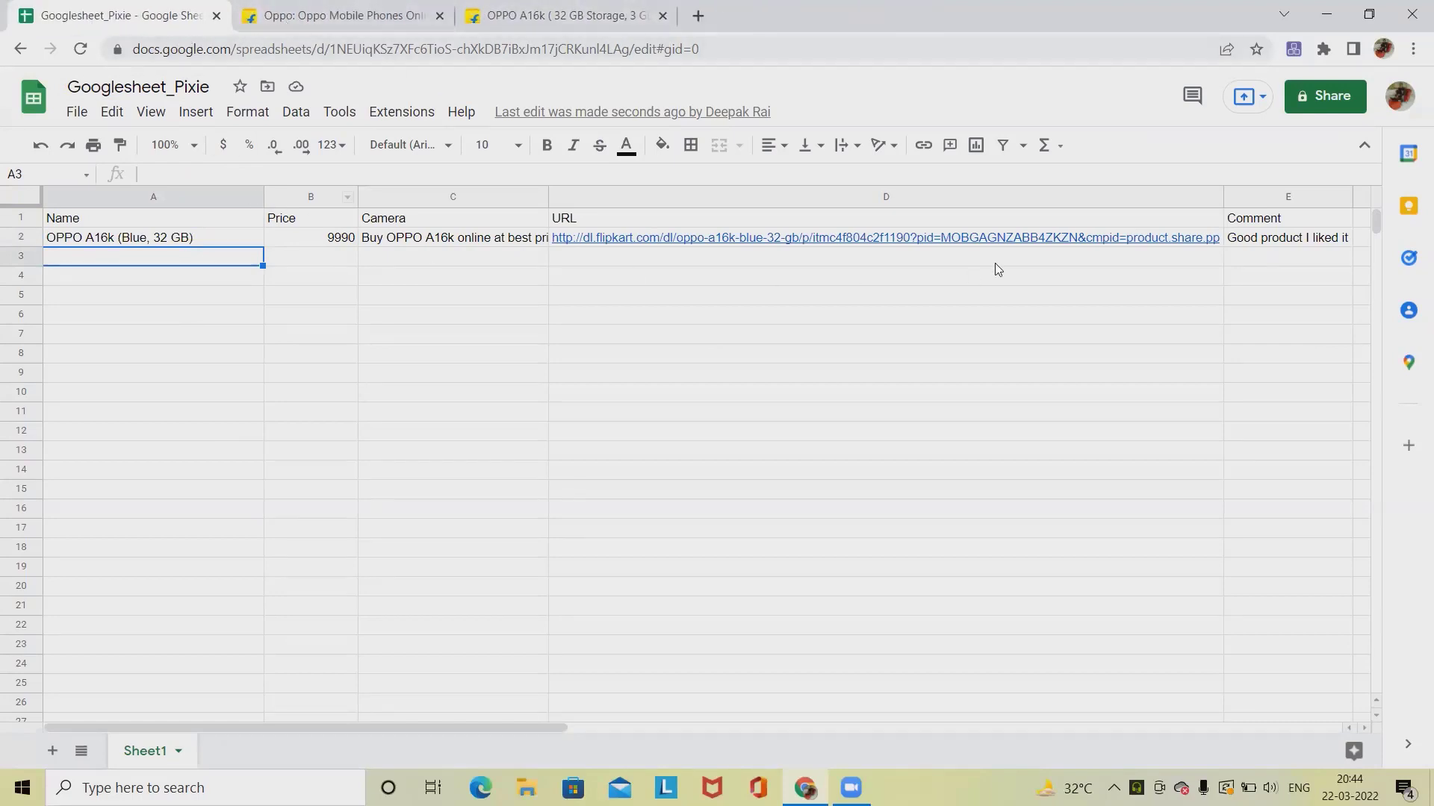
# Step: Open PixieBrix's Active Bricks page in a new browser tab
pyautogui.click(1369, 14)
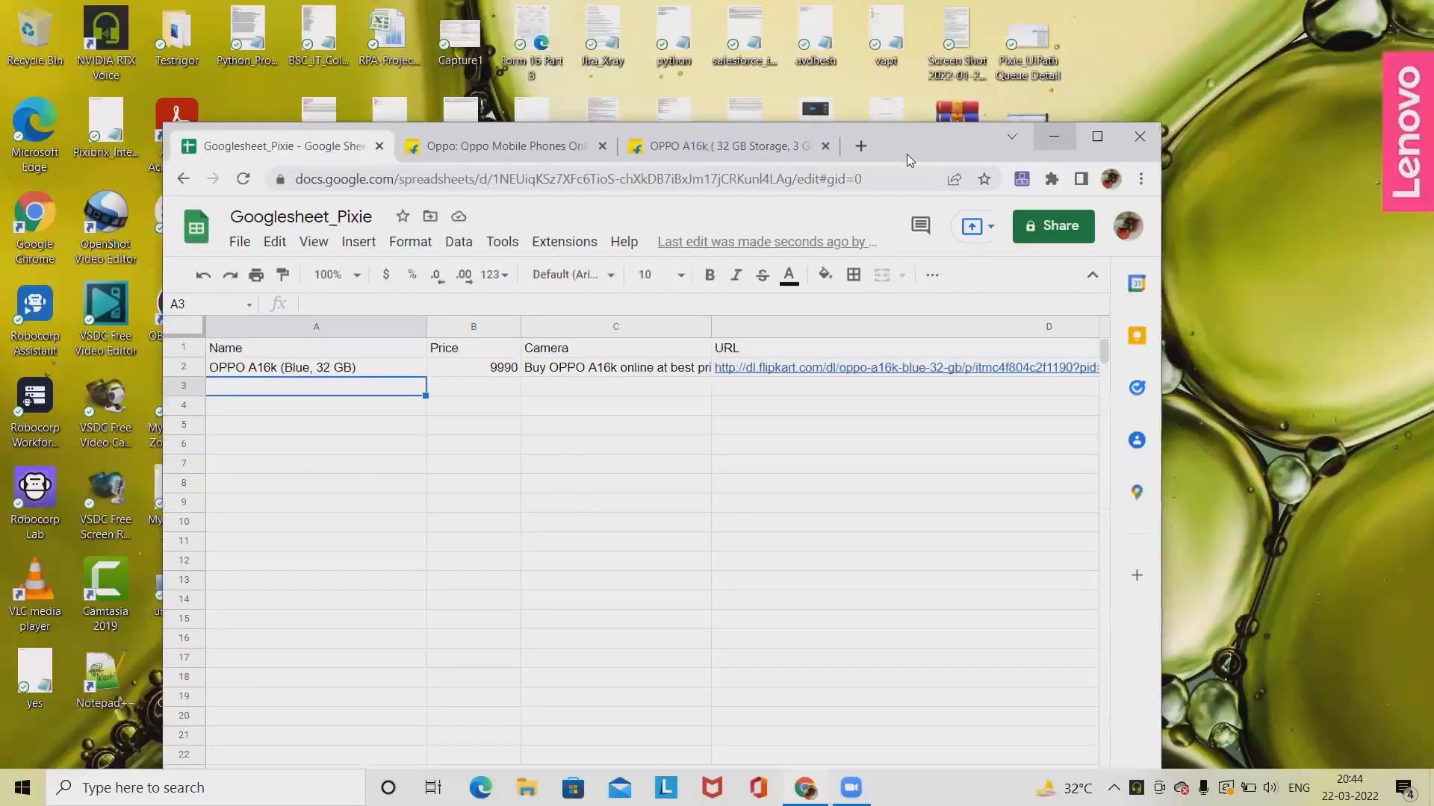
pyautogui.click(1050, 181)
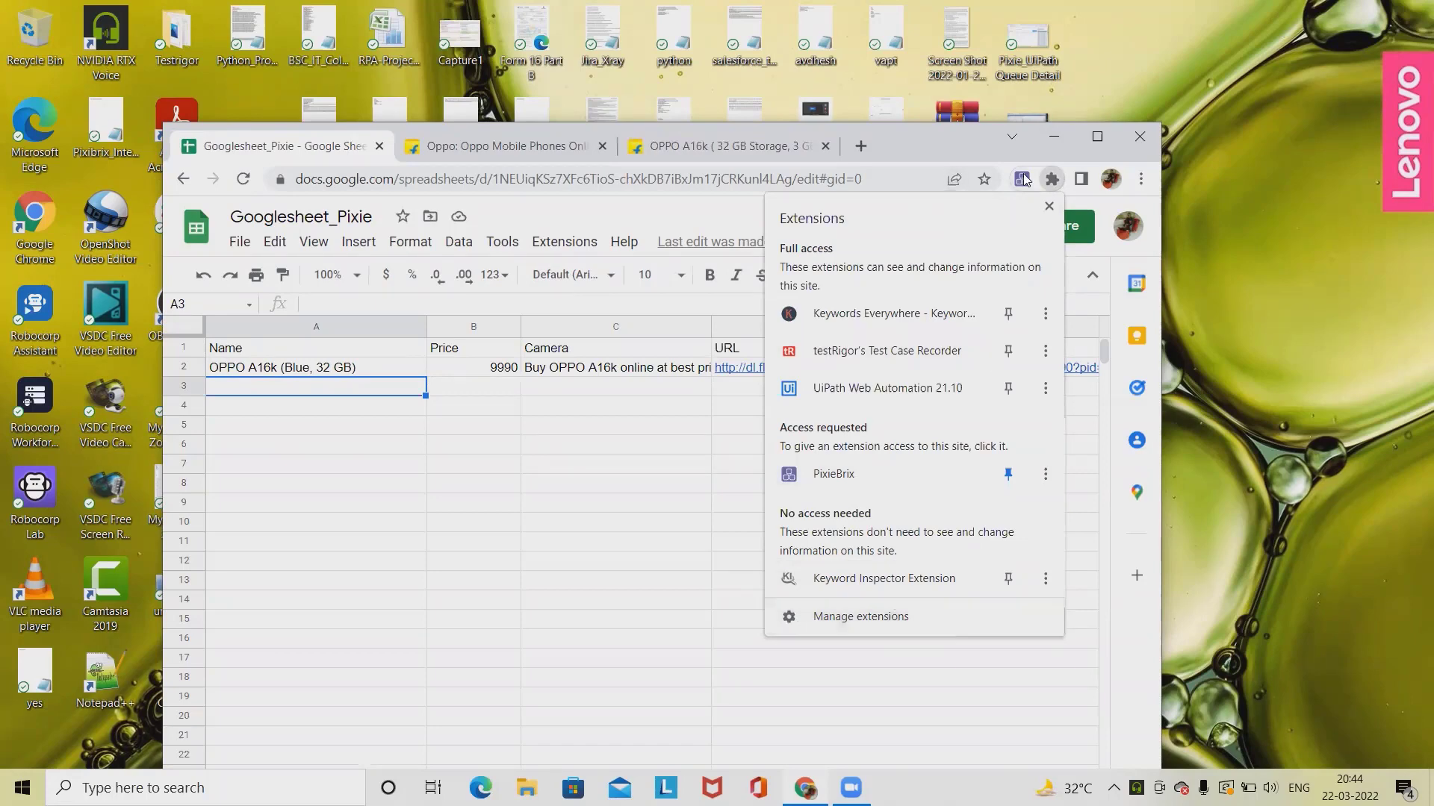
pyautogui.click(1097, 136)
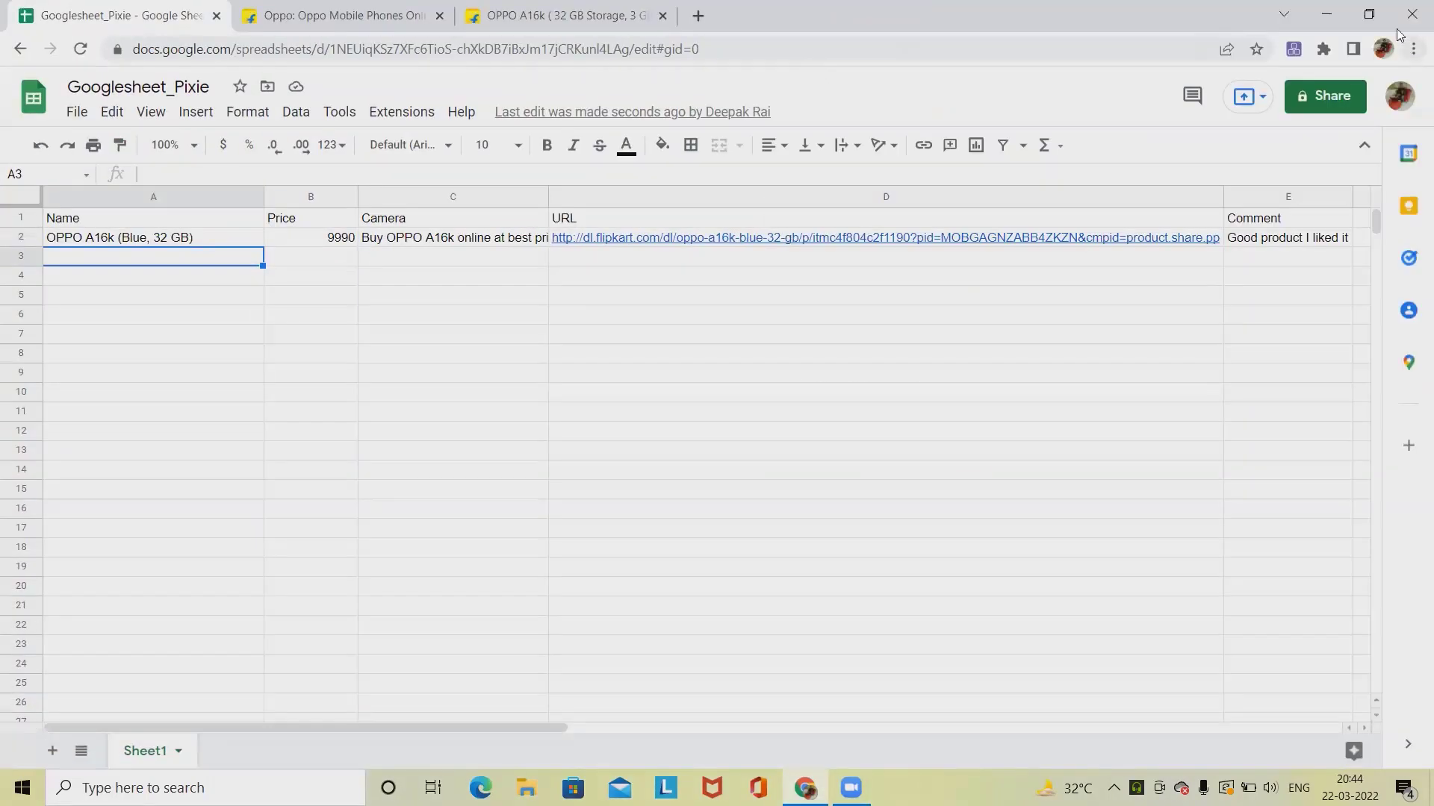
pyautogui.click(1391, 9)
pyautogui.click(860, 146)
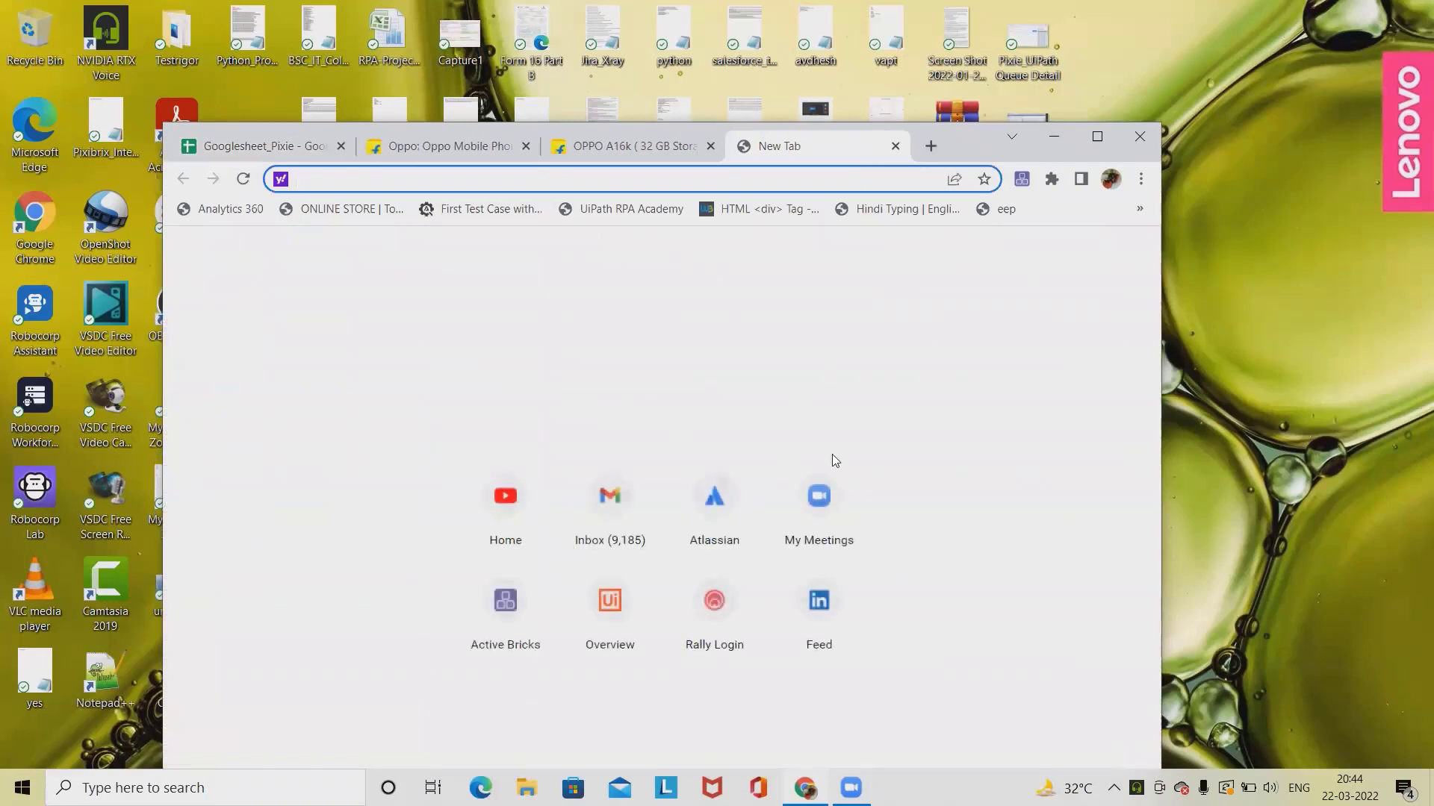
pyautogui.click(579, 634)
pyautogui.click(1097, 137)
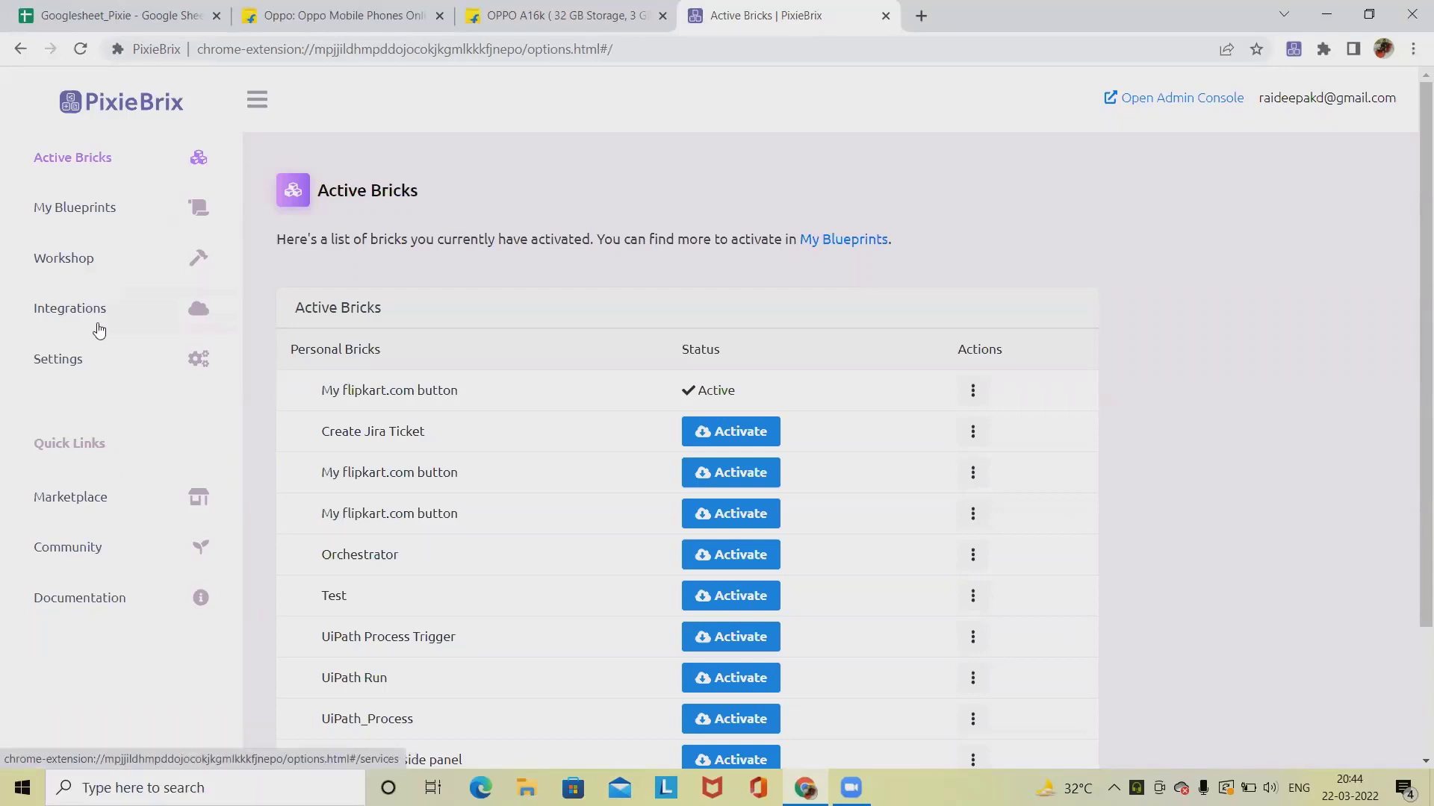
pyautogui.click(102, 312)
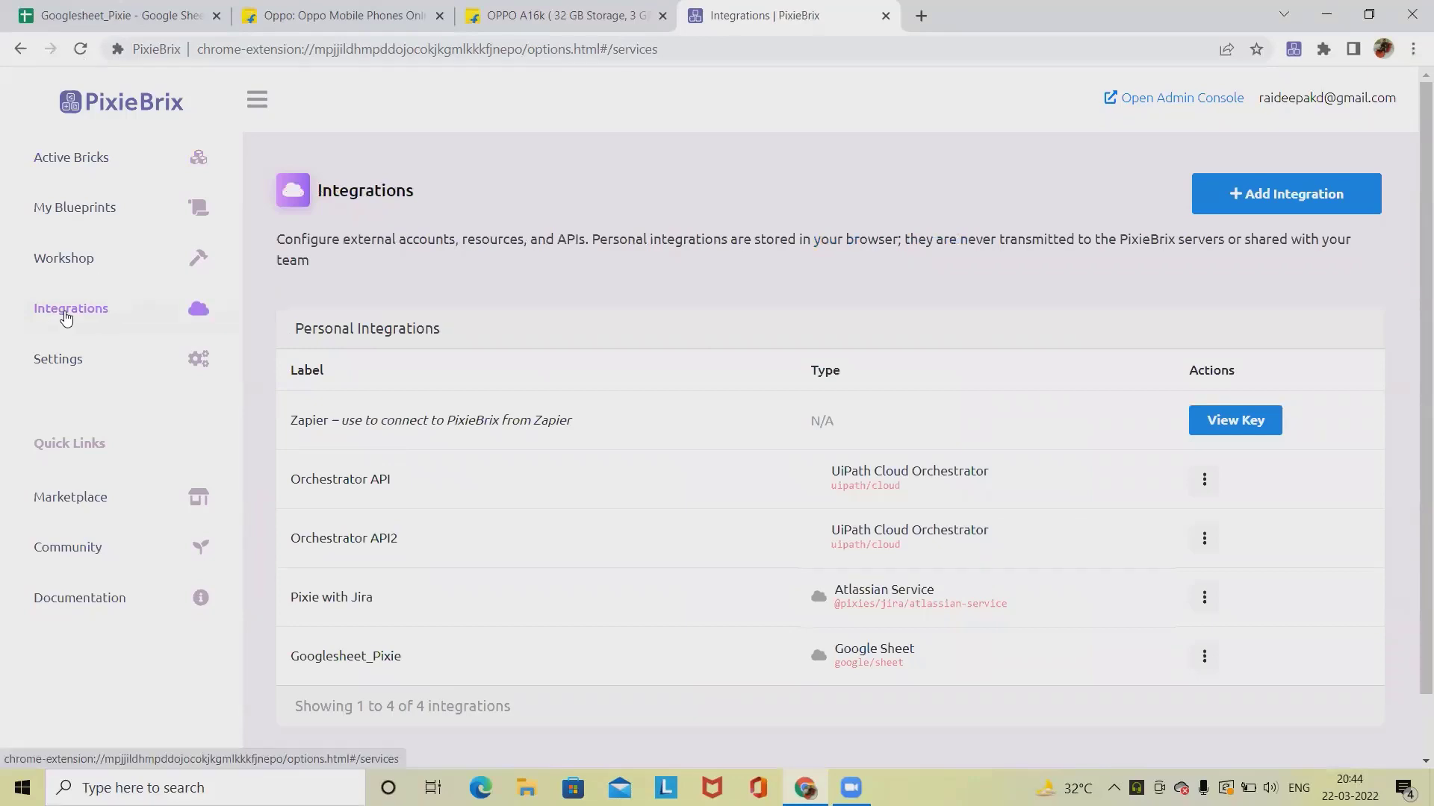
pyautogui.click(1266, 202)
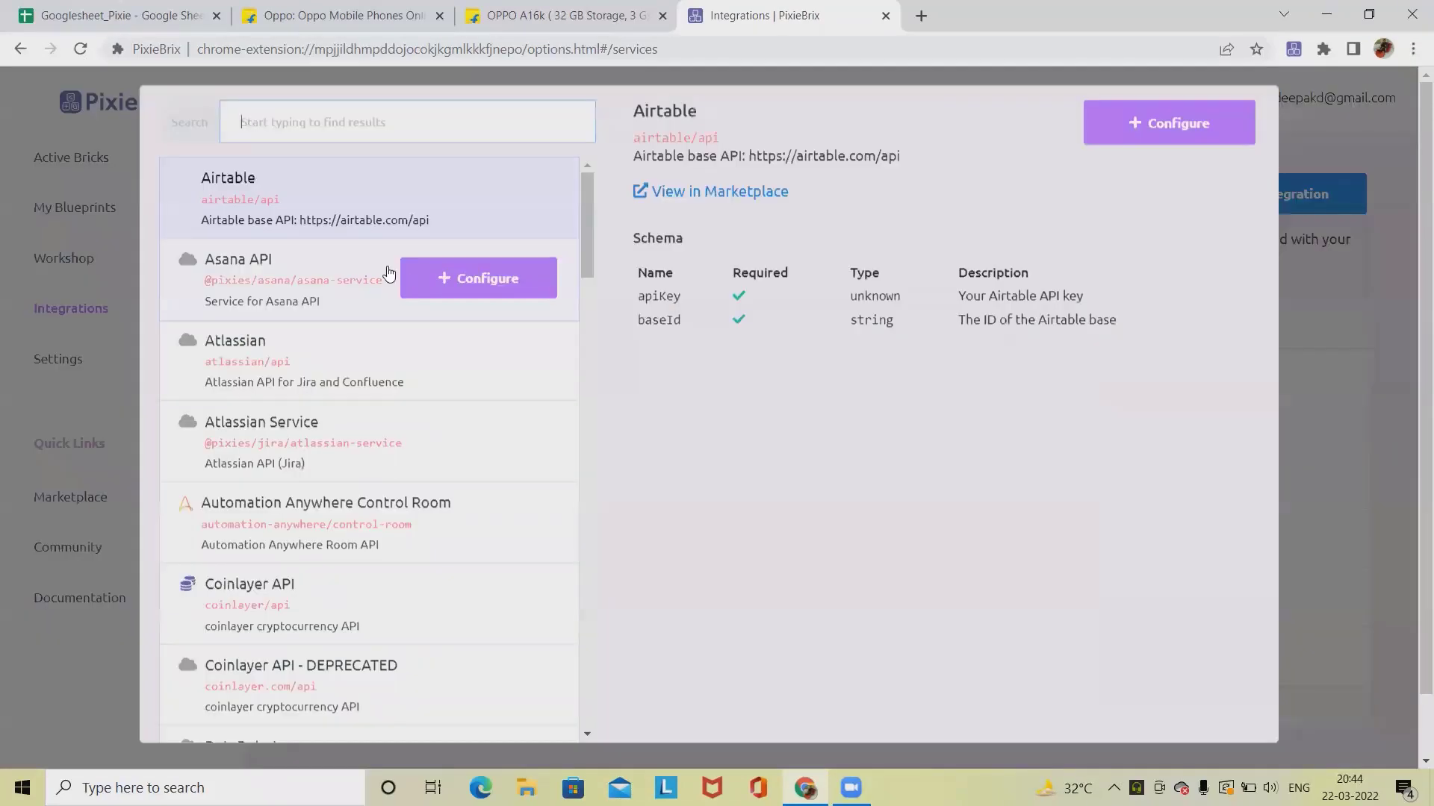
pyautogui.write('go')
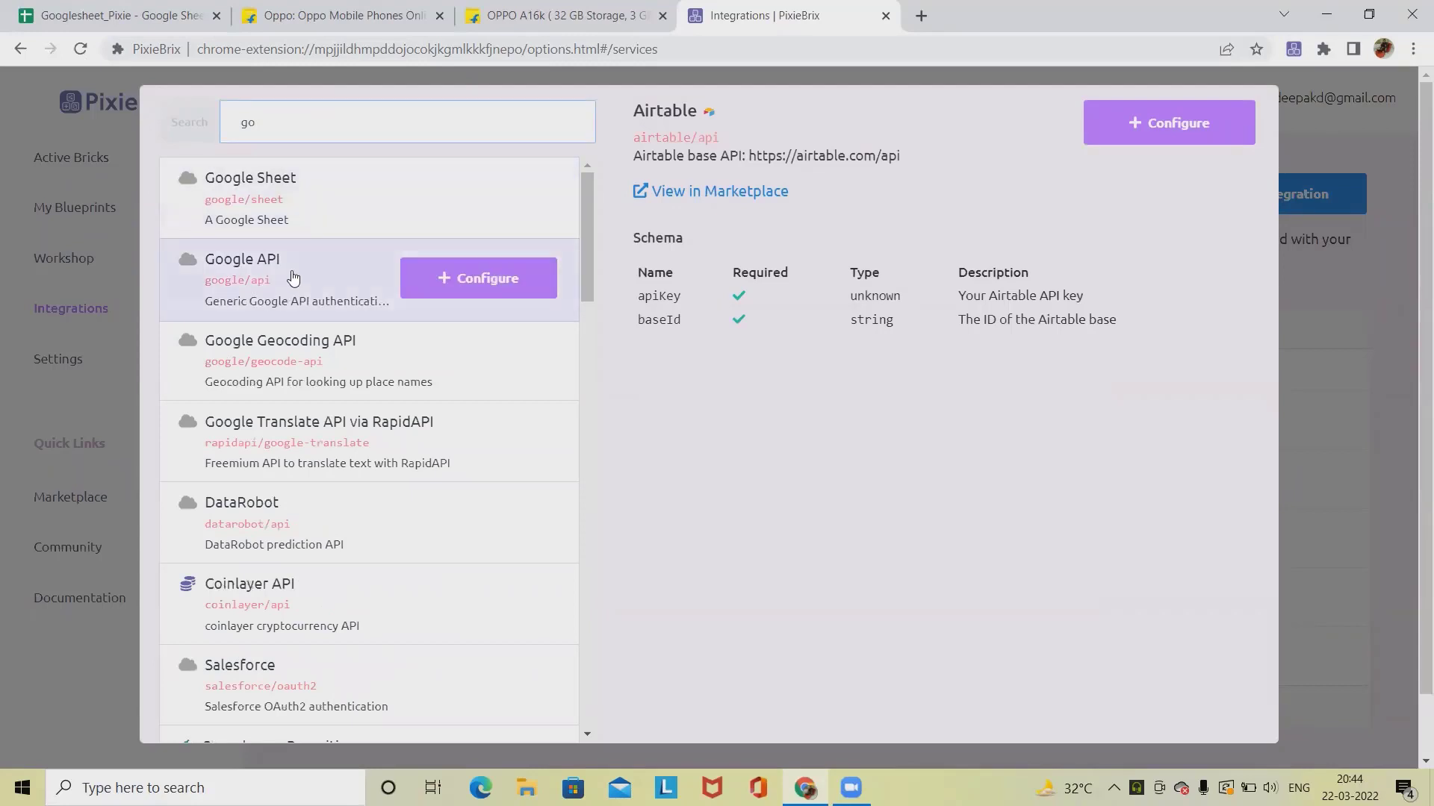
pyautogui.click(473, 201)
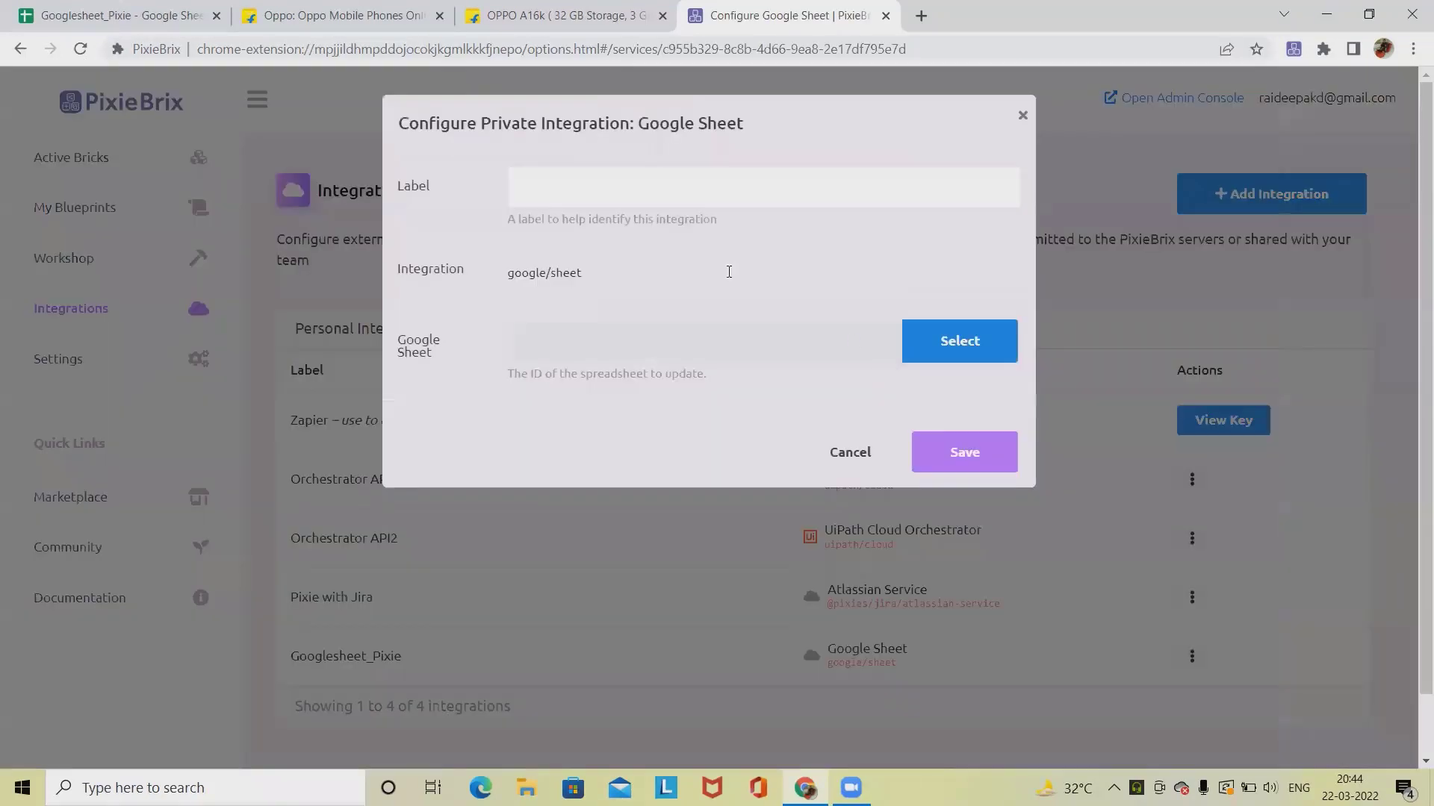
pyautogui.click(570, 189)
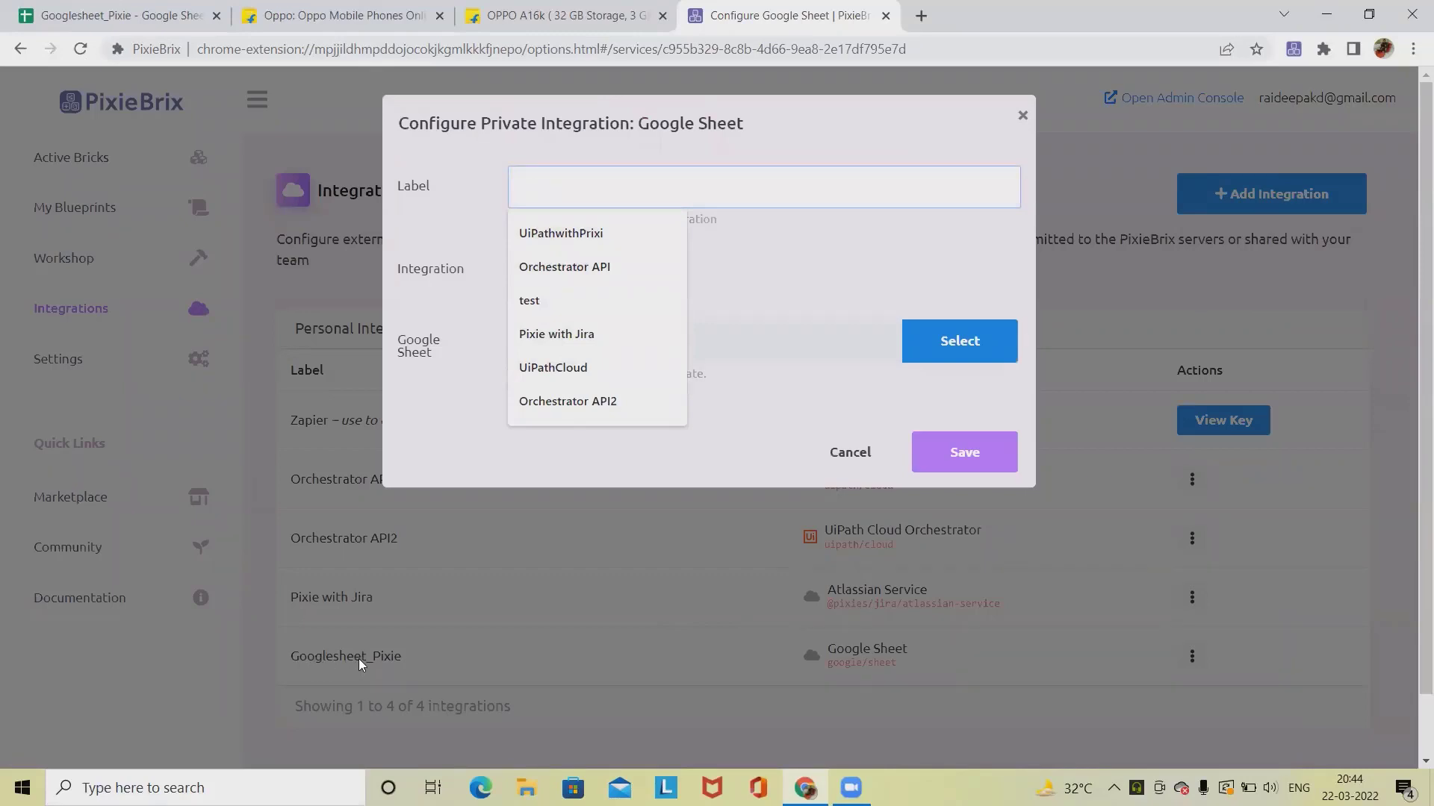
pyautogui.click(769, 258)
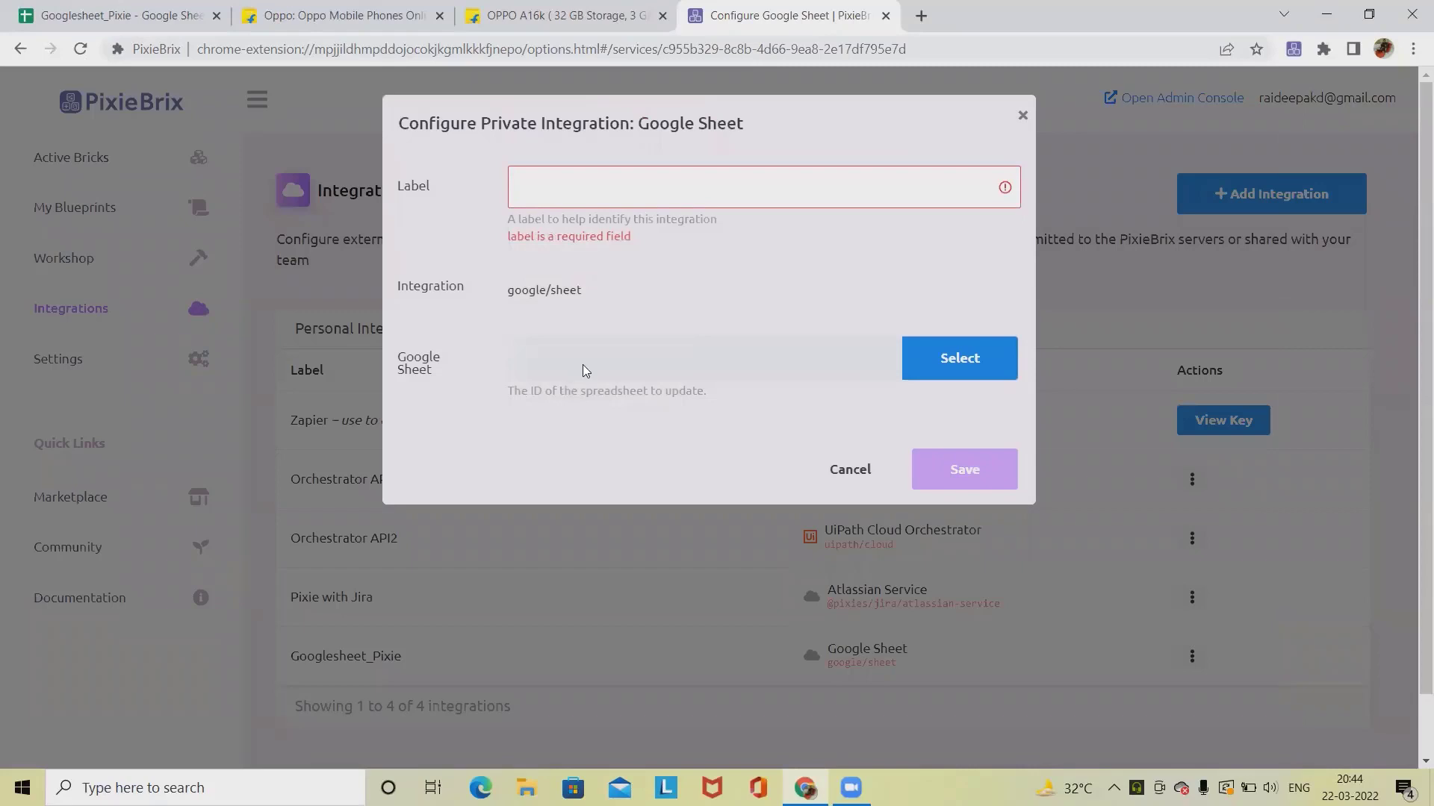
pyautogui.click(106, 15)
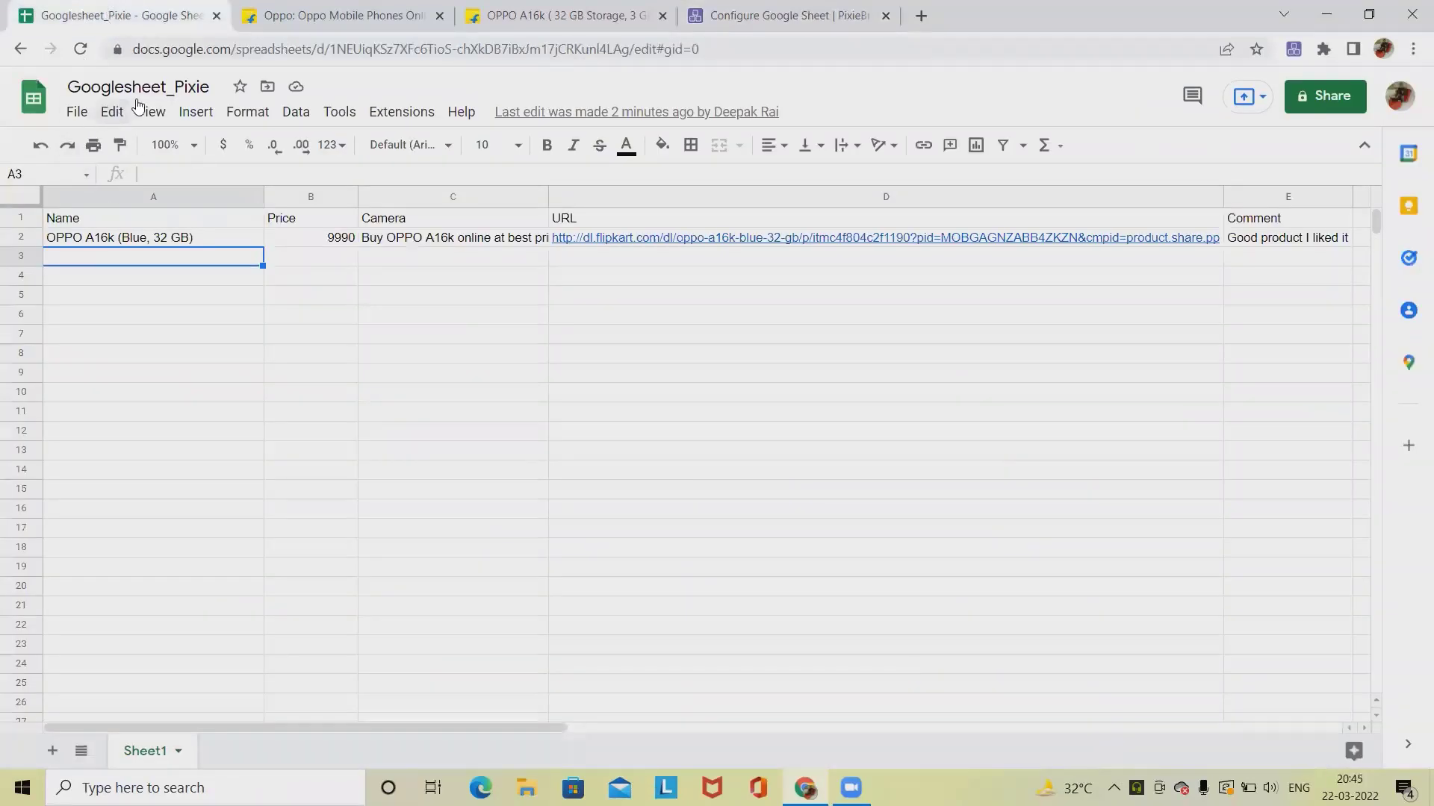
pyautogui.click(818, 19)
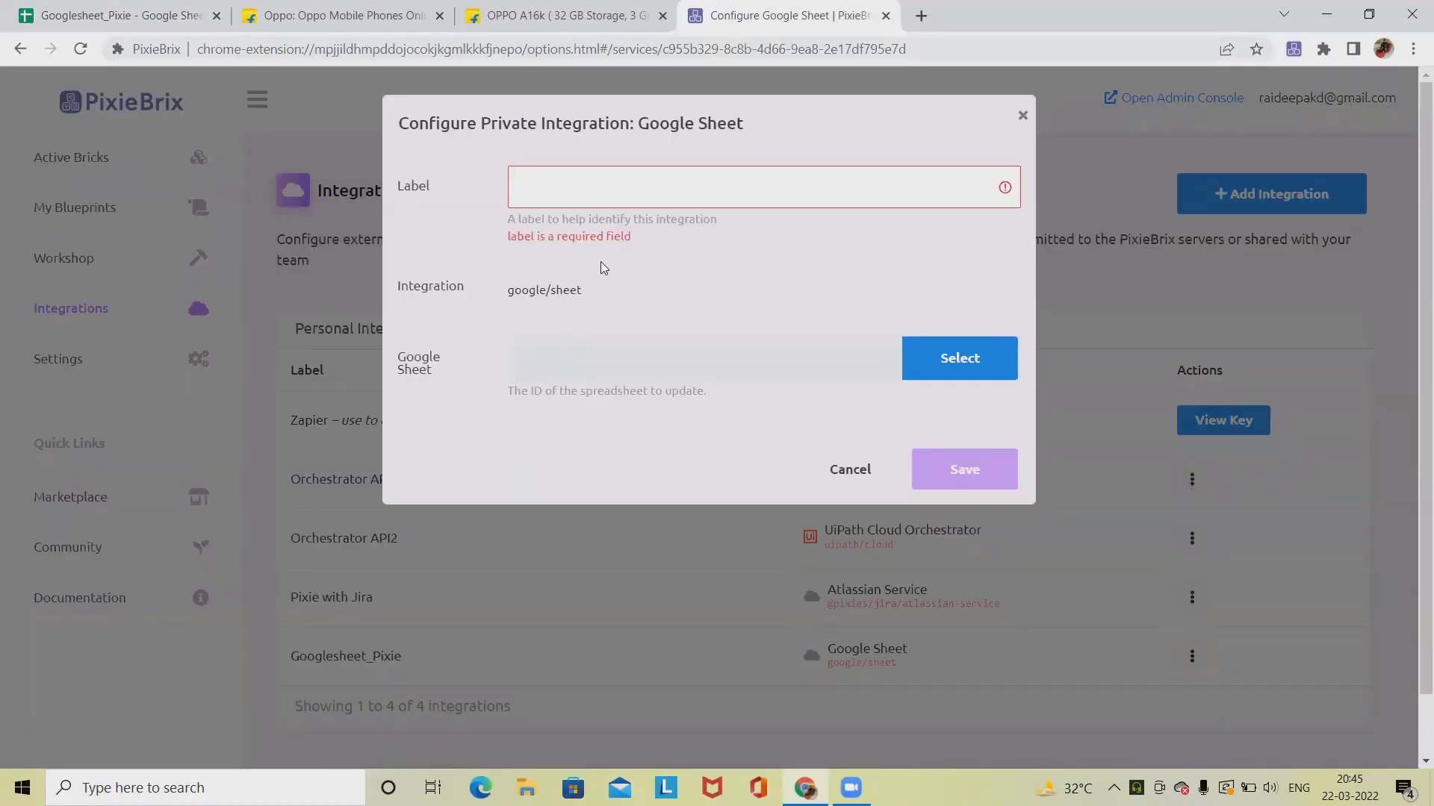
pyautogui.click(1022, 116)
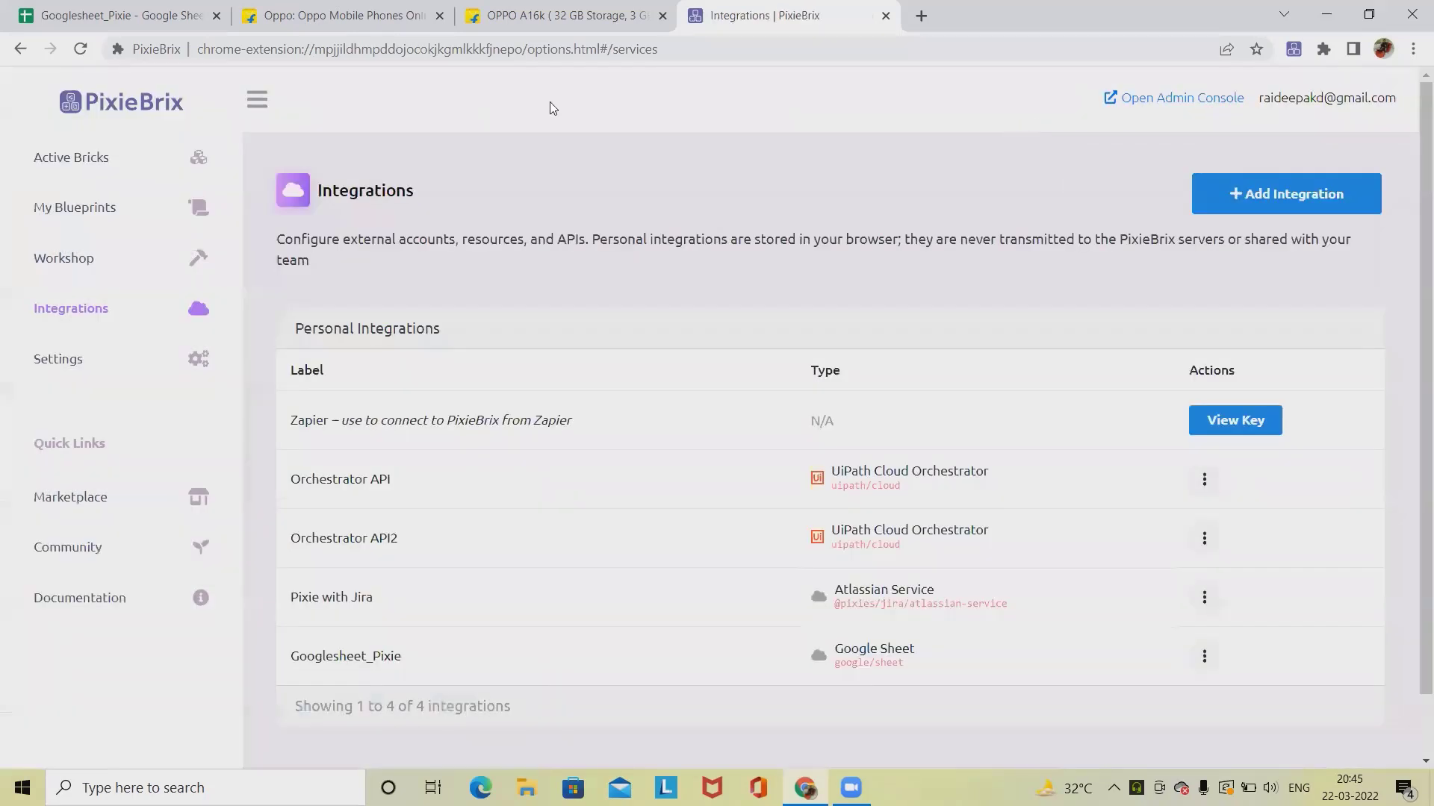
# Step: Open the PixieBrix page editor in the developer tools of the OPPO A16k product page
pyautogui.click(542, 27)
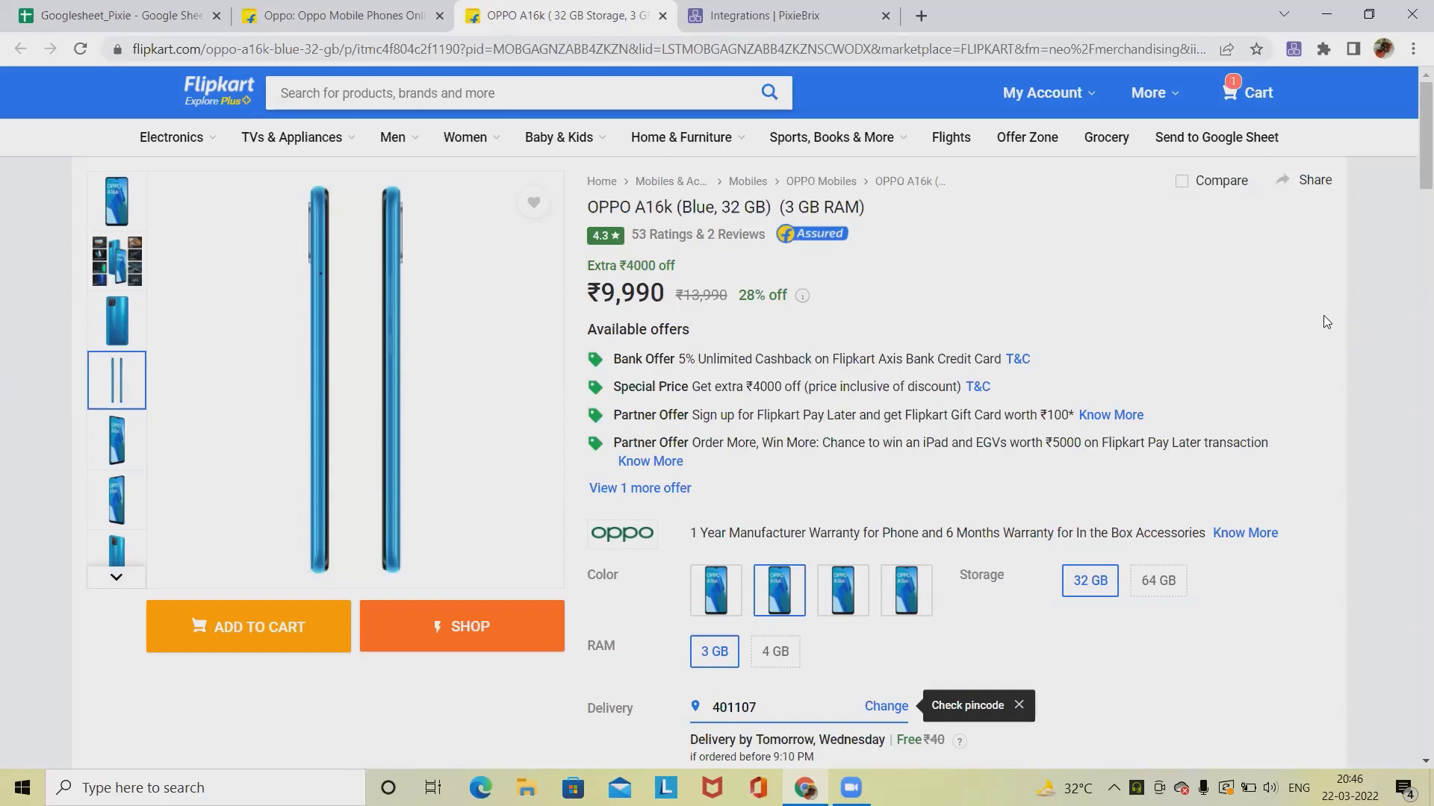
pyautogui.rightClick(1004, 251)
pyautogui.click(1064, 554)
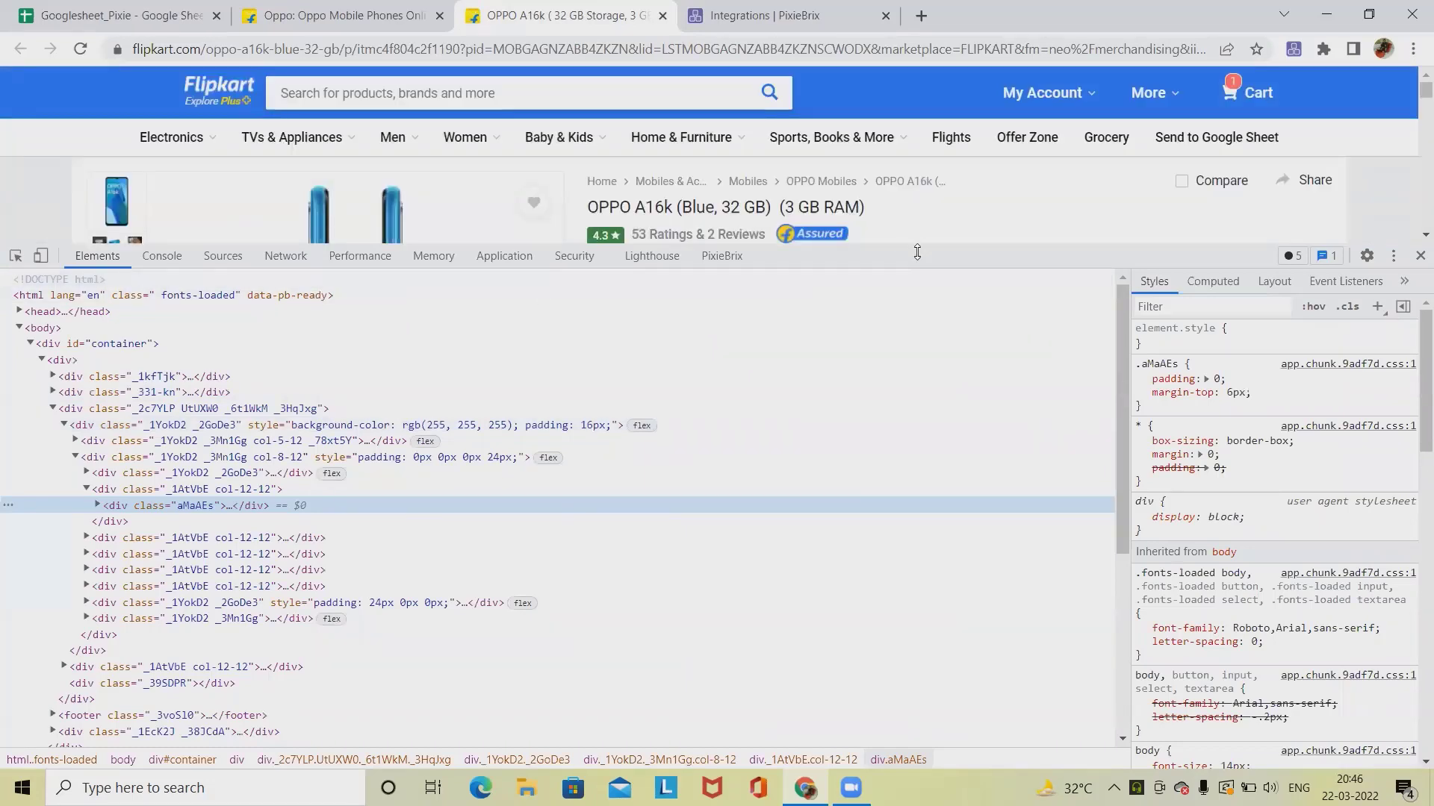
pyautogui.click(718, 260)
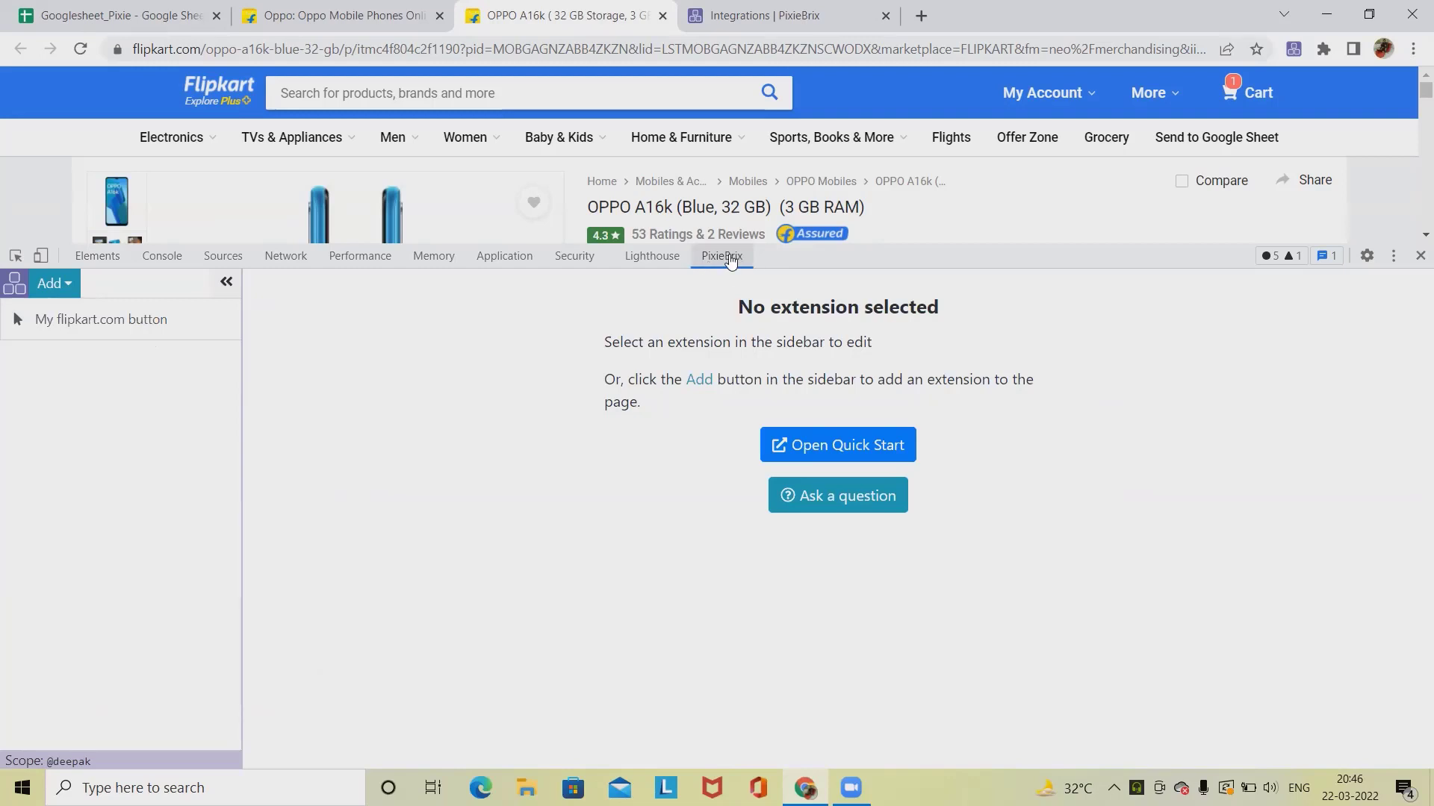
# Step: Remove the existing My flipkart.com button extension from the page editor
pyautogui.click(118, 321)
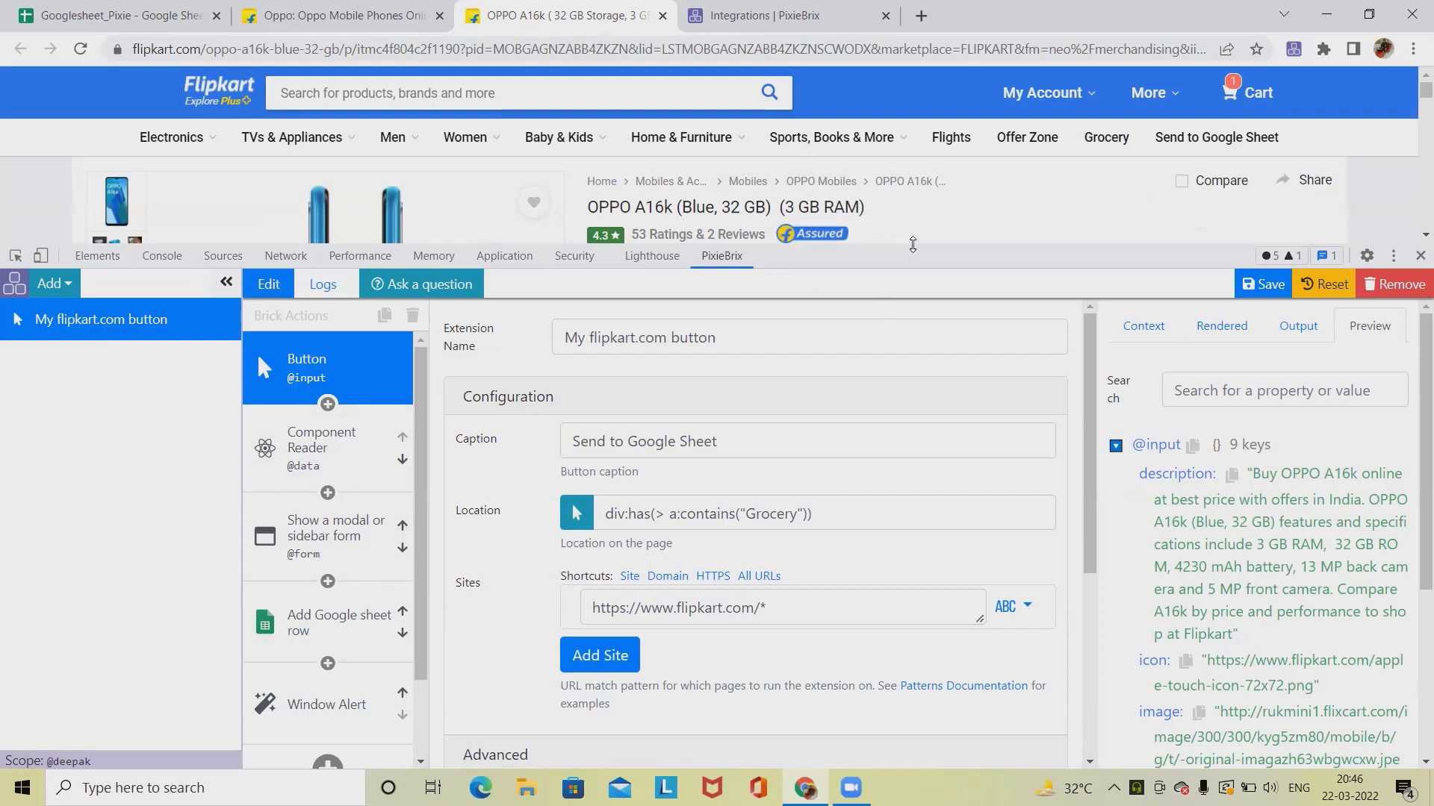
pyautogui.moveTo(912, 244)
pyautogui.mouseDown()
pyautogui.moveTo(911, 307)
pyautogui.moveTo(900, 242)
pyautogui.mouseUp()
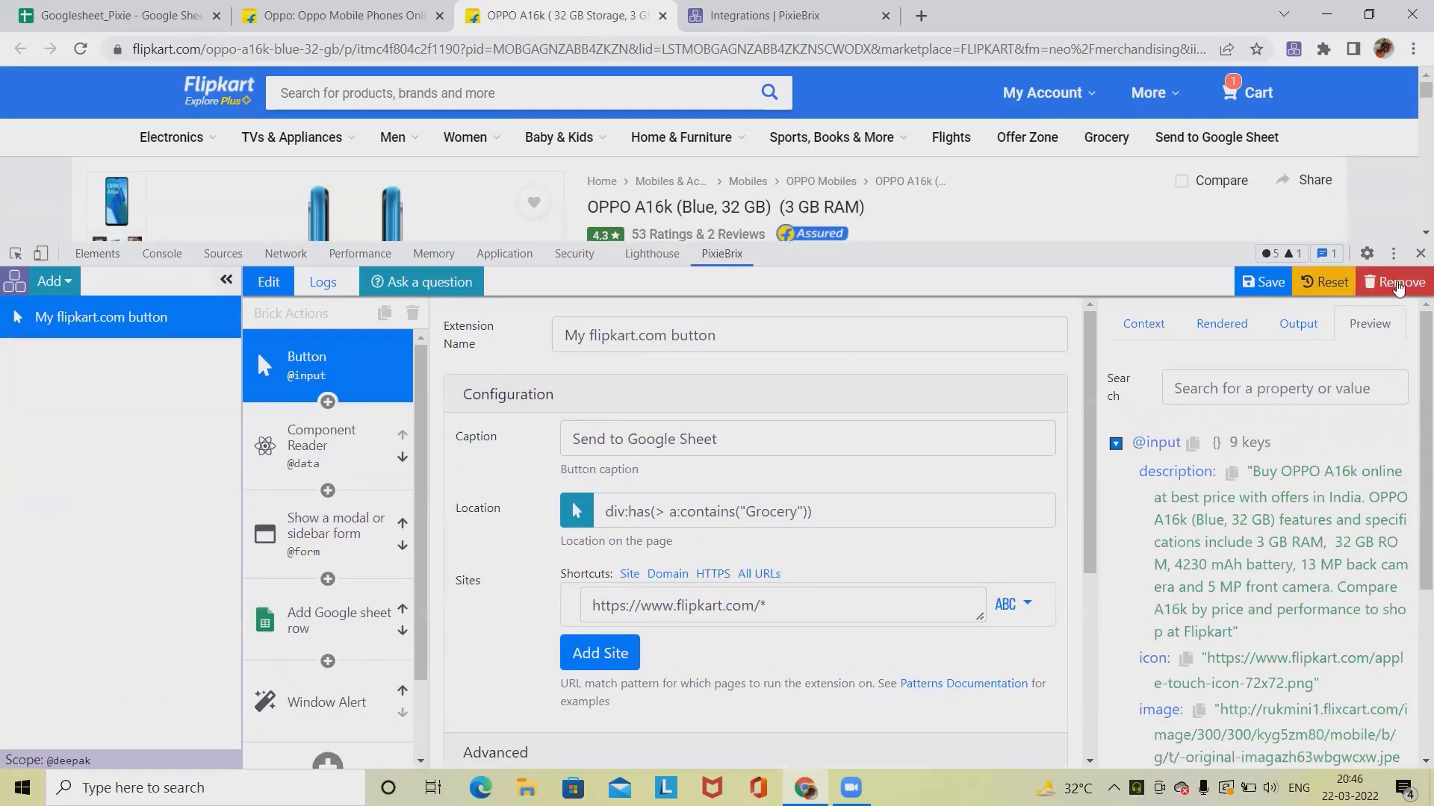
pyautogui.click(1398, 286)
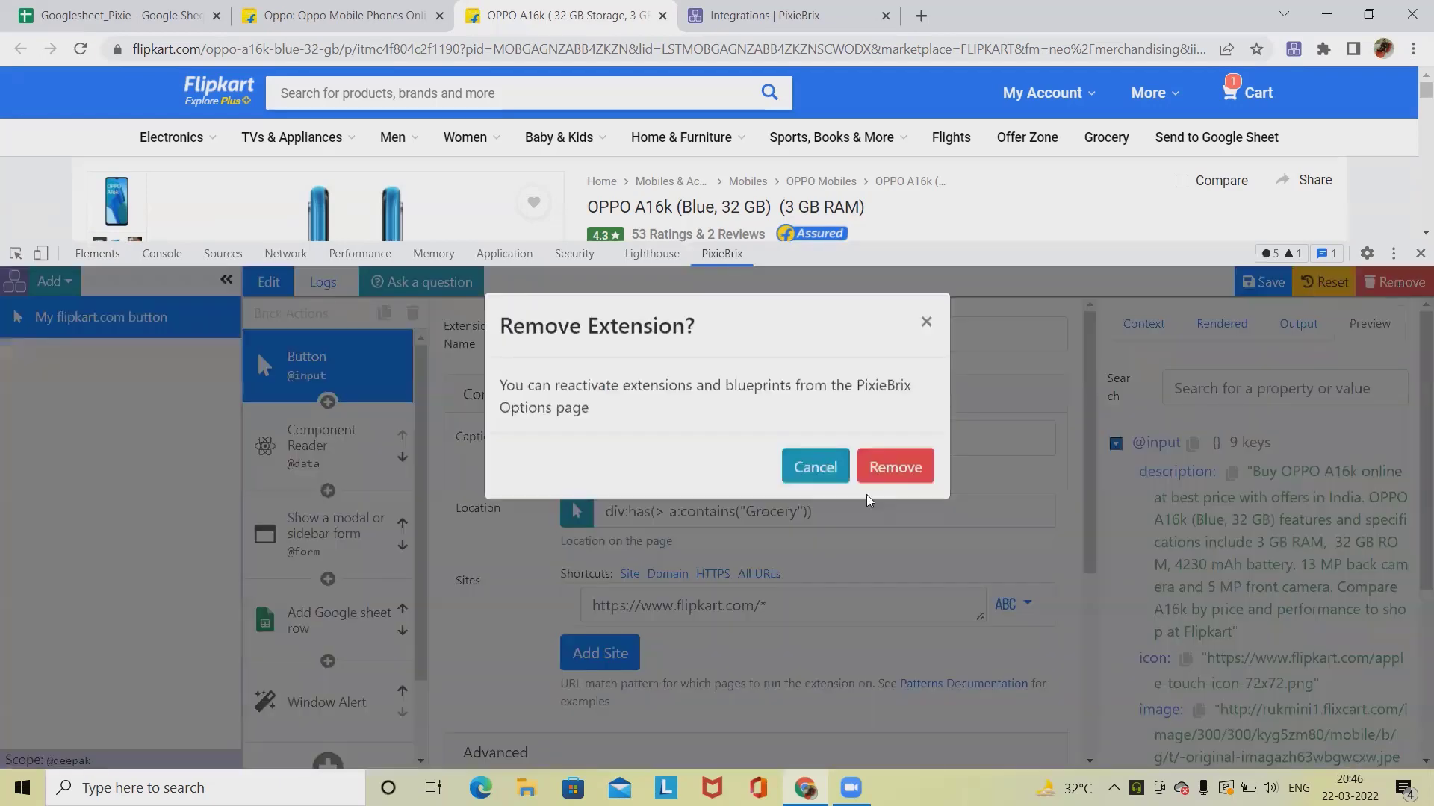
pyautogui.click(902, 473)
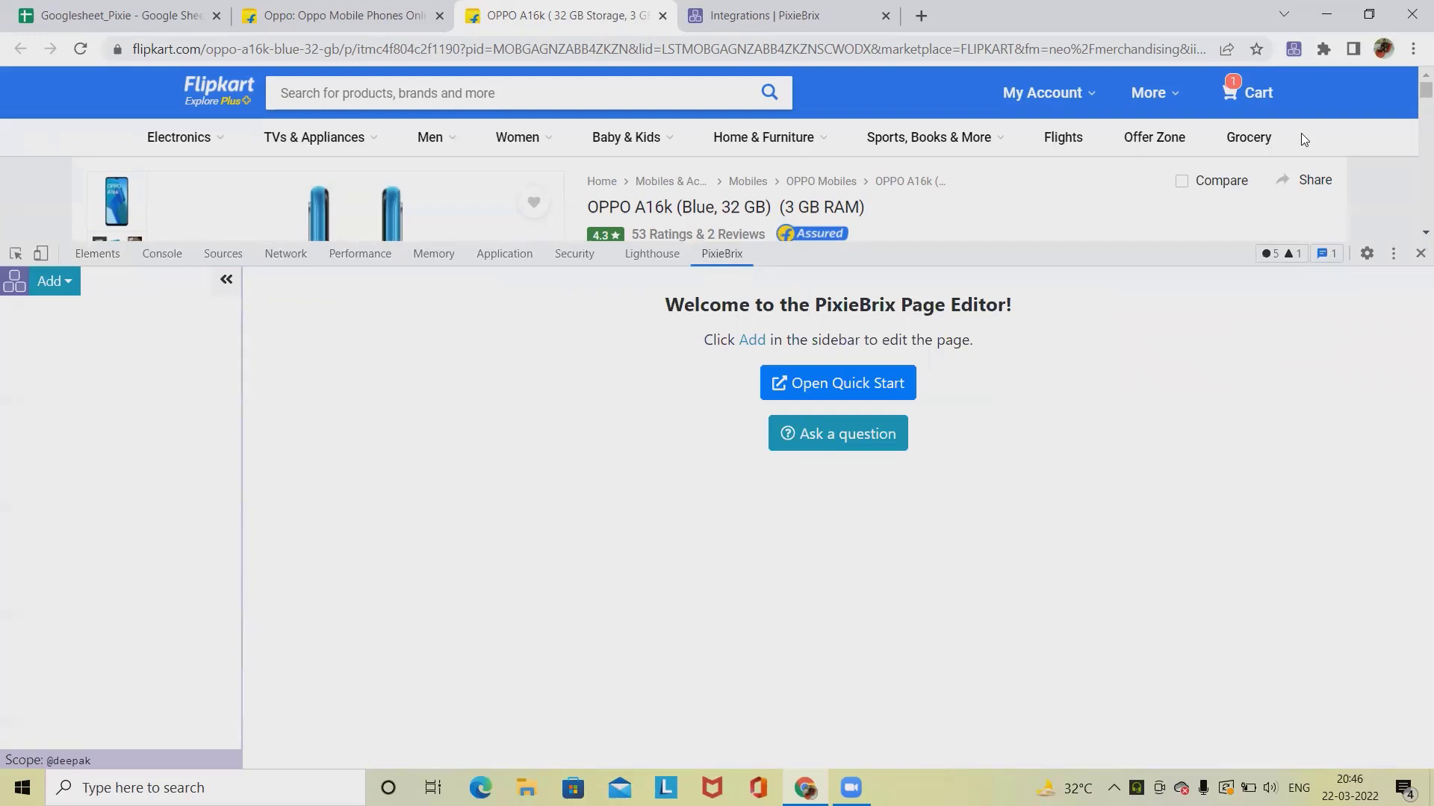
# Step: Review the Active Bricks list in the PixieBrix options tab and return to the product page
pyautogui.click(823, 30)
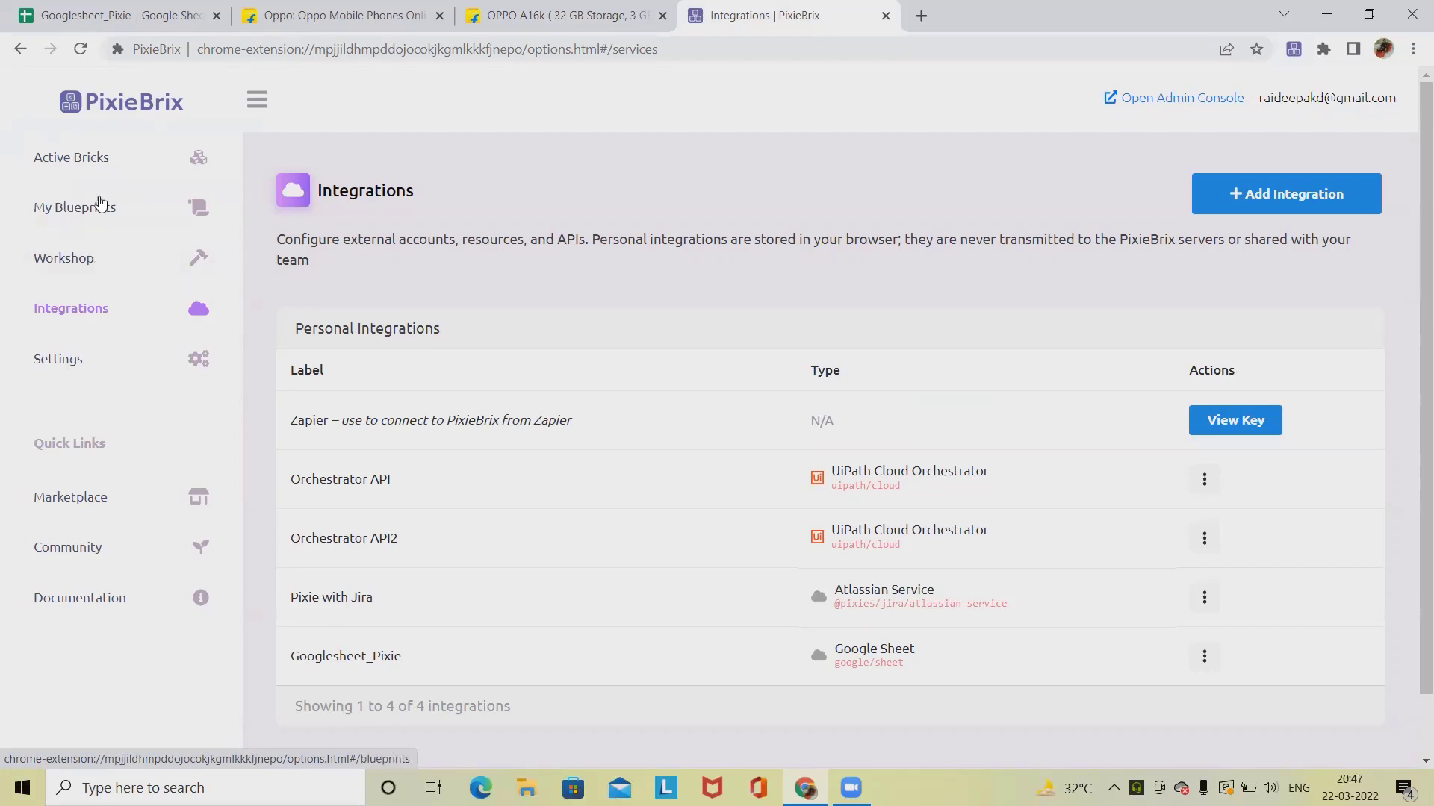
pyautogui.click(102, 160)
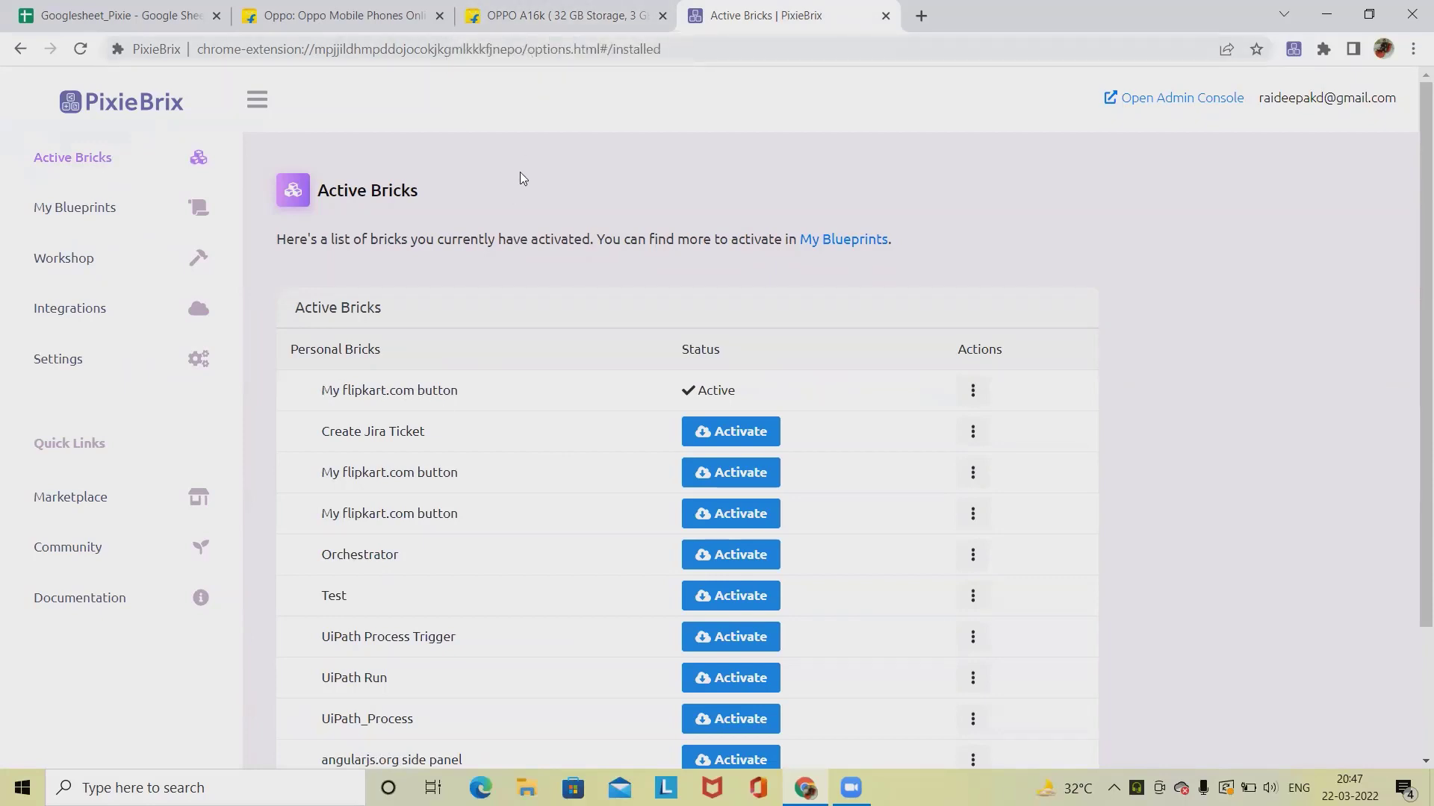
pyautogui.click(491, 14)
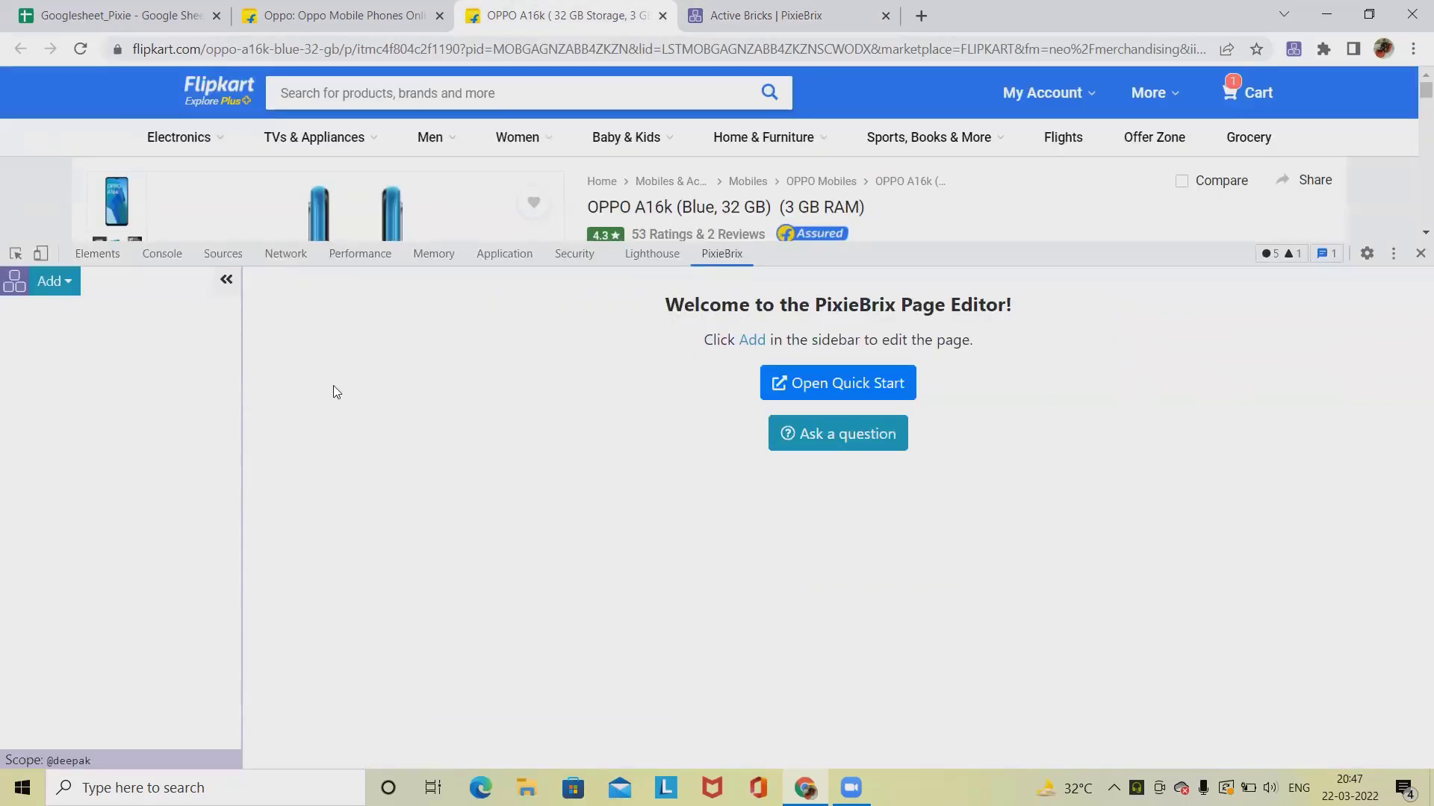
# Step: Add a new Button extension placed beside the Grocery item in the Flipkart menu bar
pyautogui.click(75, 288)
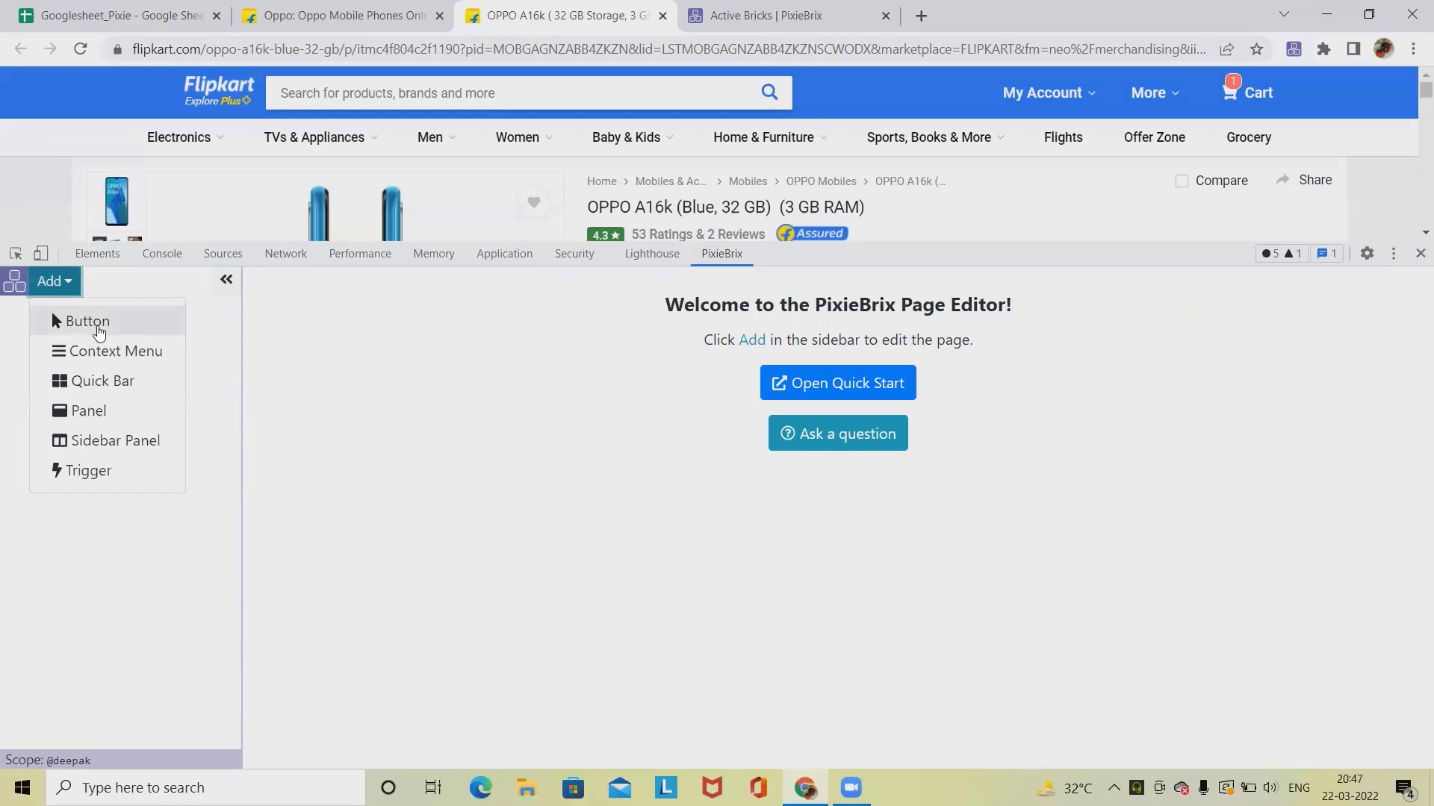
pyautogui.click(101, 329)
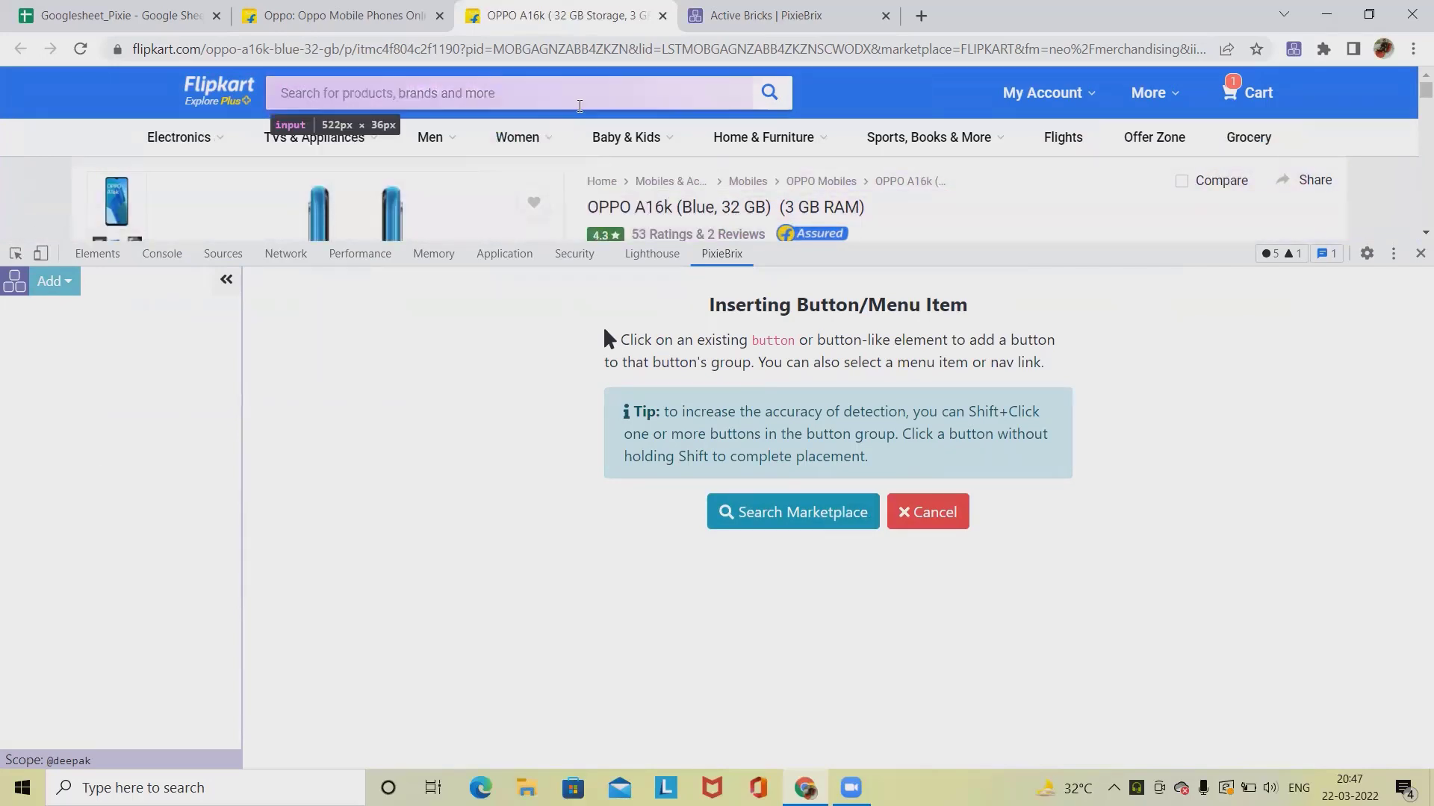
pyautogui.click(1254, 144)
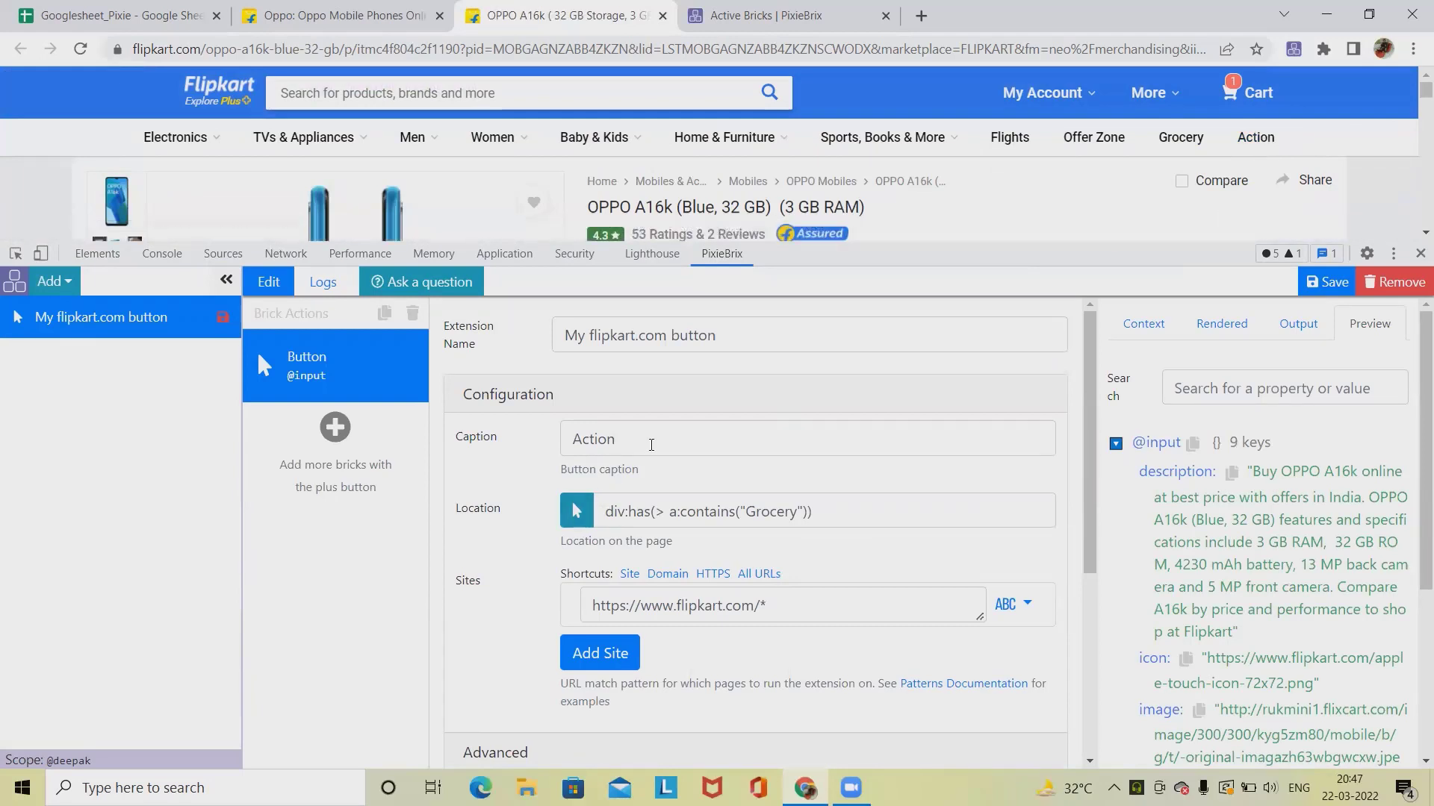
# Step: Set the button caption to Send to Google Sheet
pyautogui.doubleClick(652, 445)
pyautogui.write('Send t')
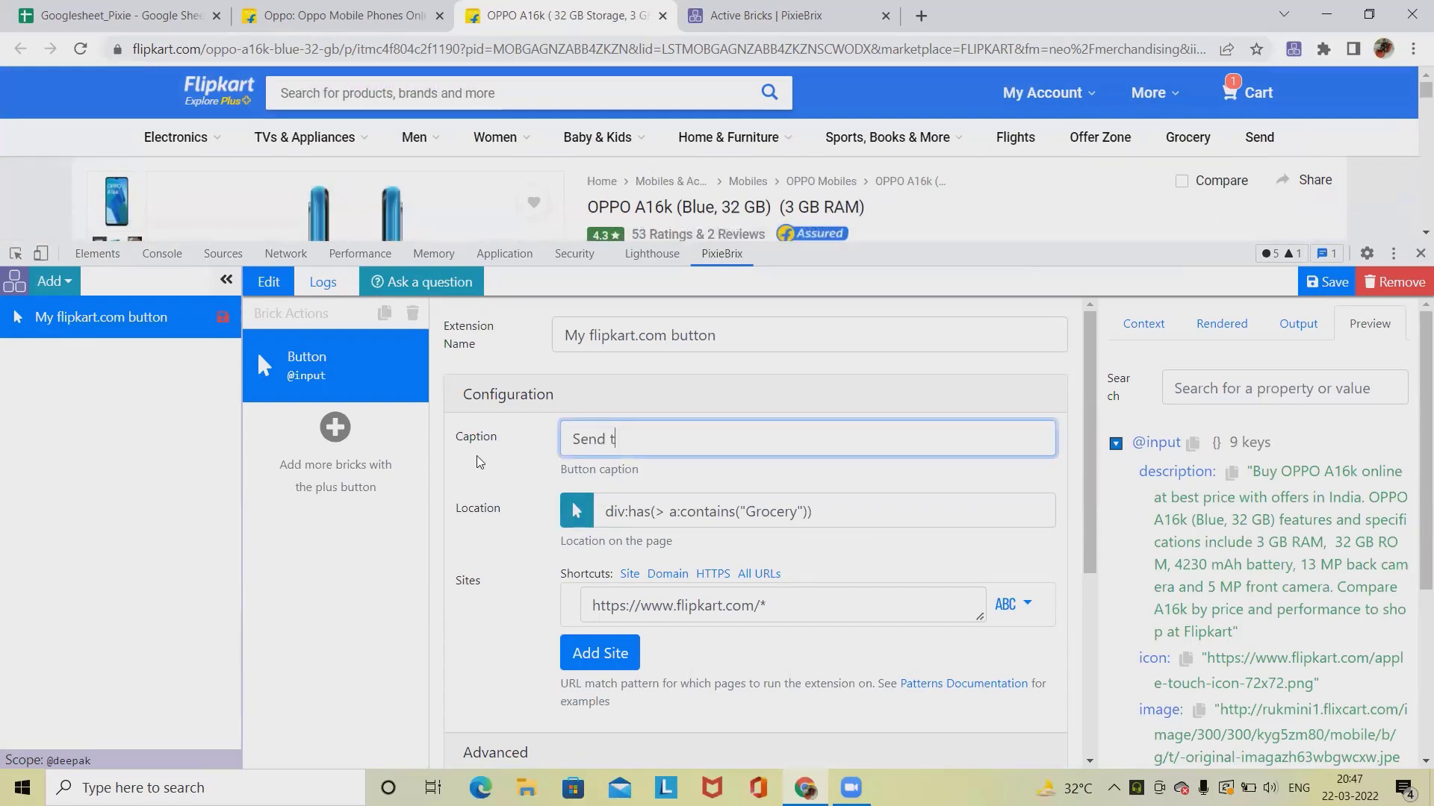
pyautogui.write('o Google Sheet')
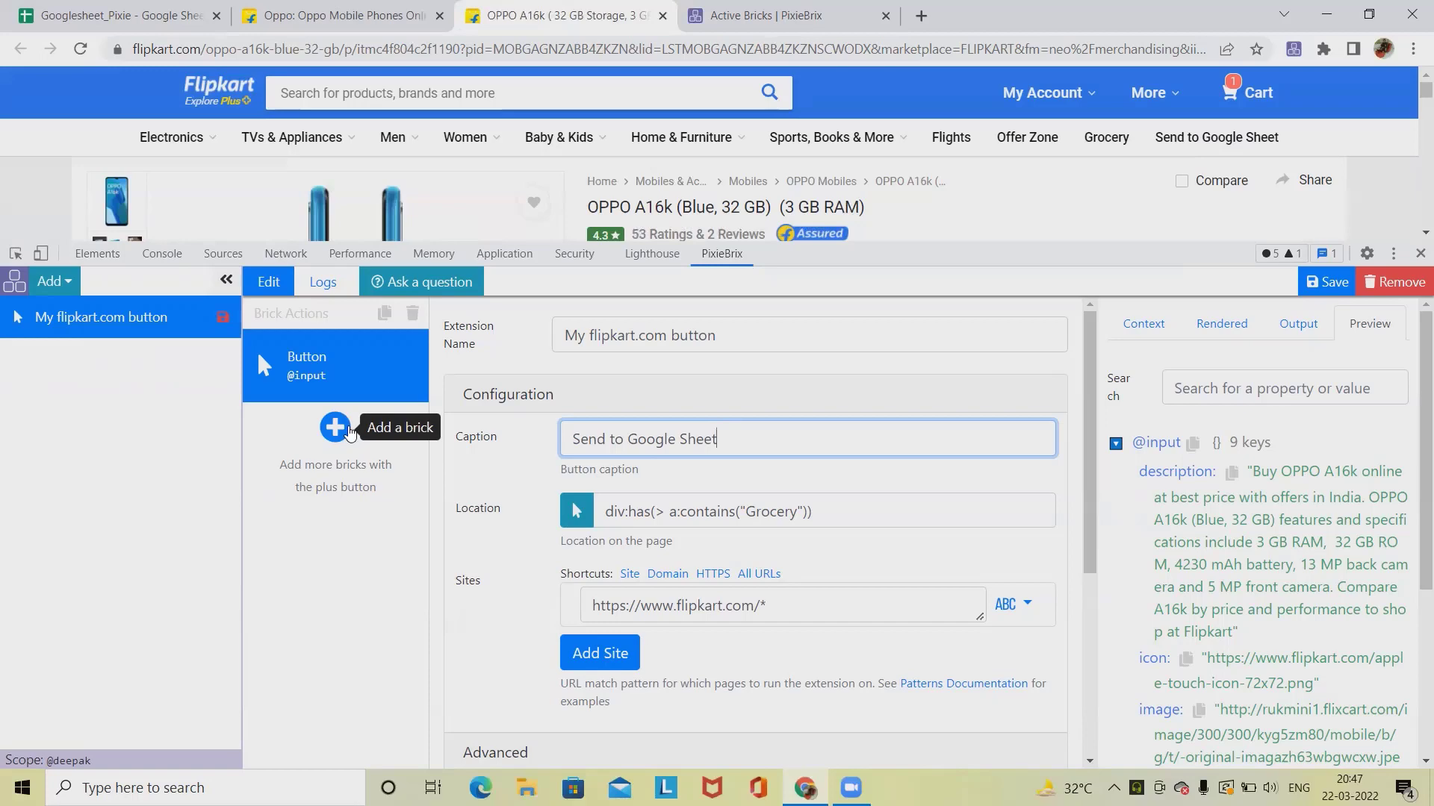
# Step: Add a Component Reader brick and set its component selector to .col-8-12 by picking the product section
pyautogui.click(335, 428)
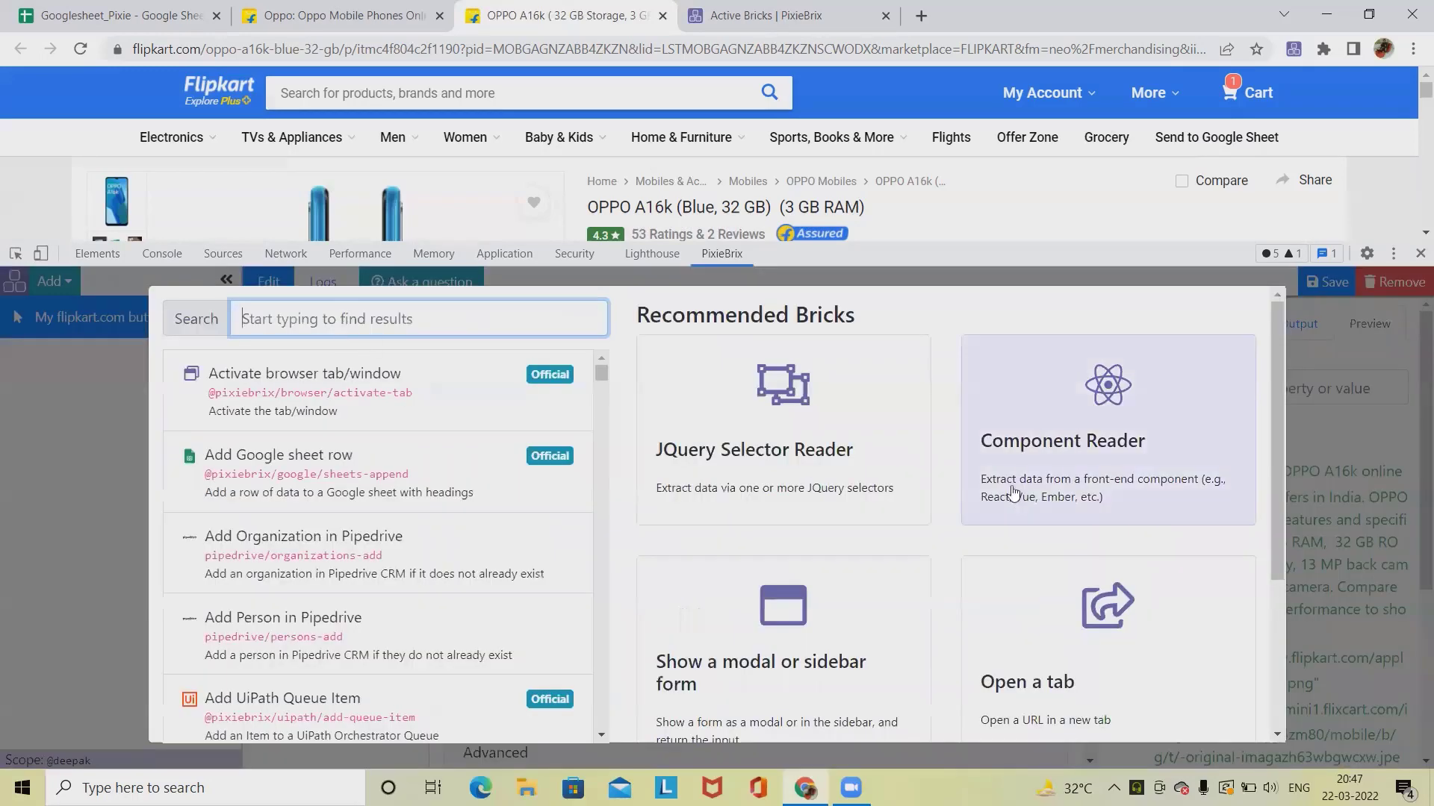
pyautogui.click(1109, 446)
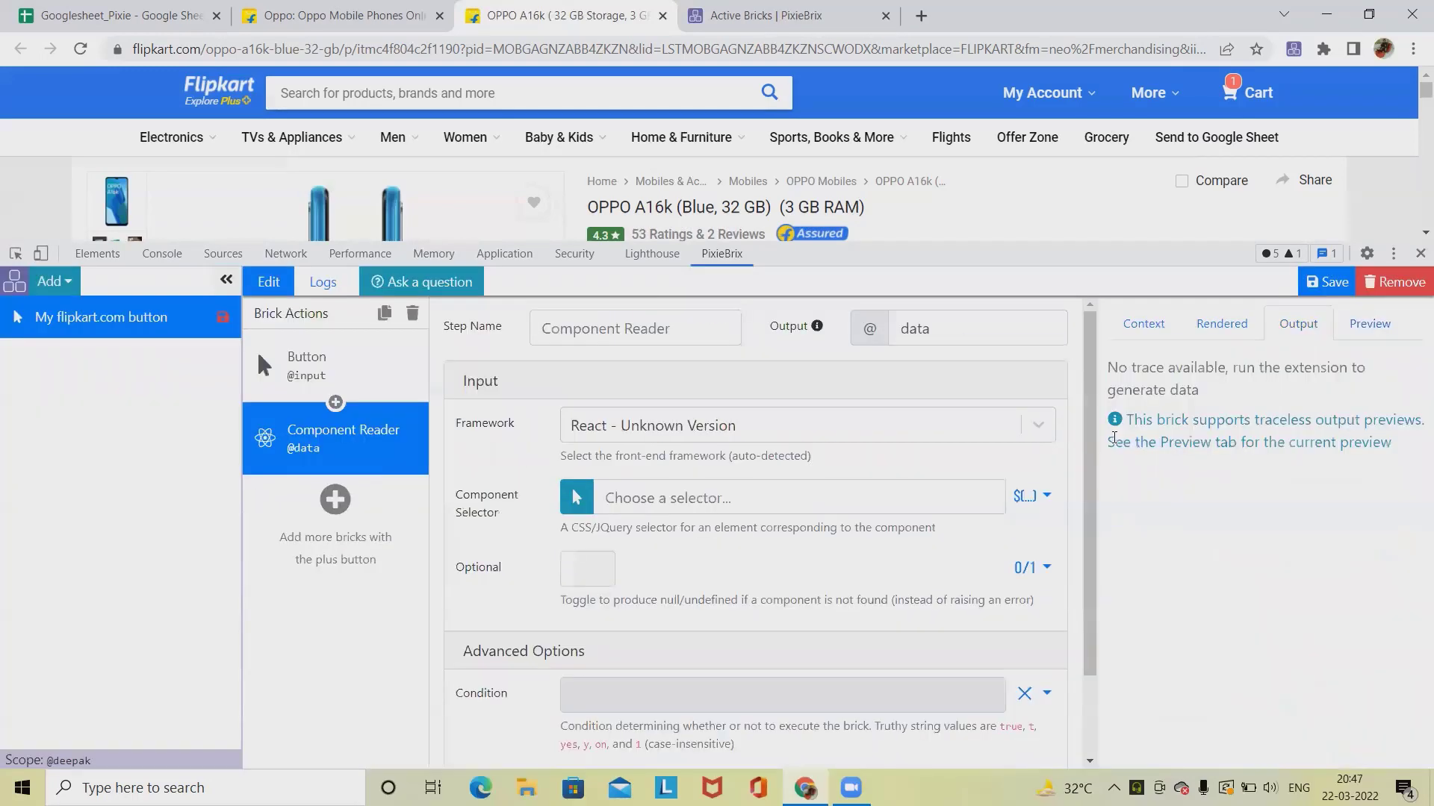
pyautogui.click(577, 497)
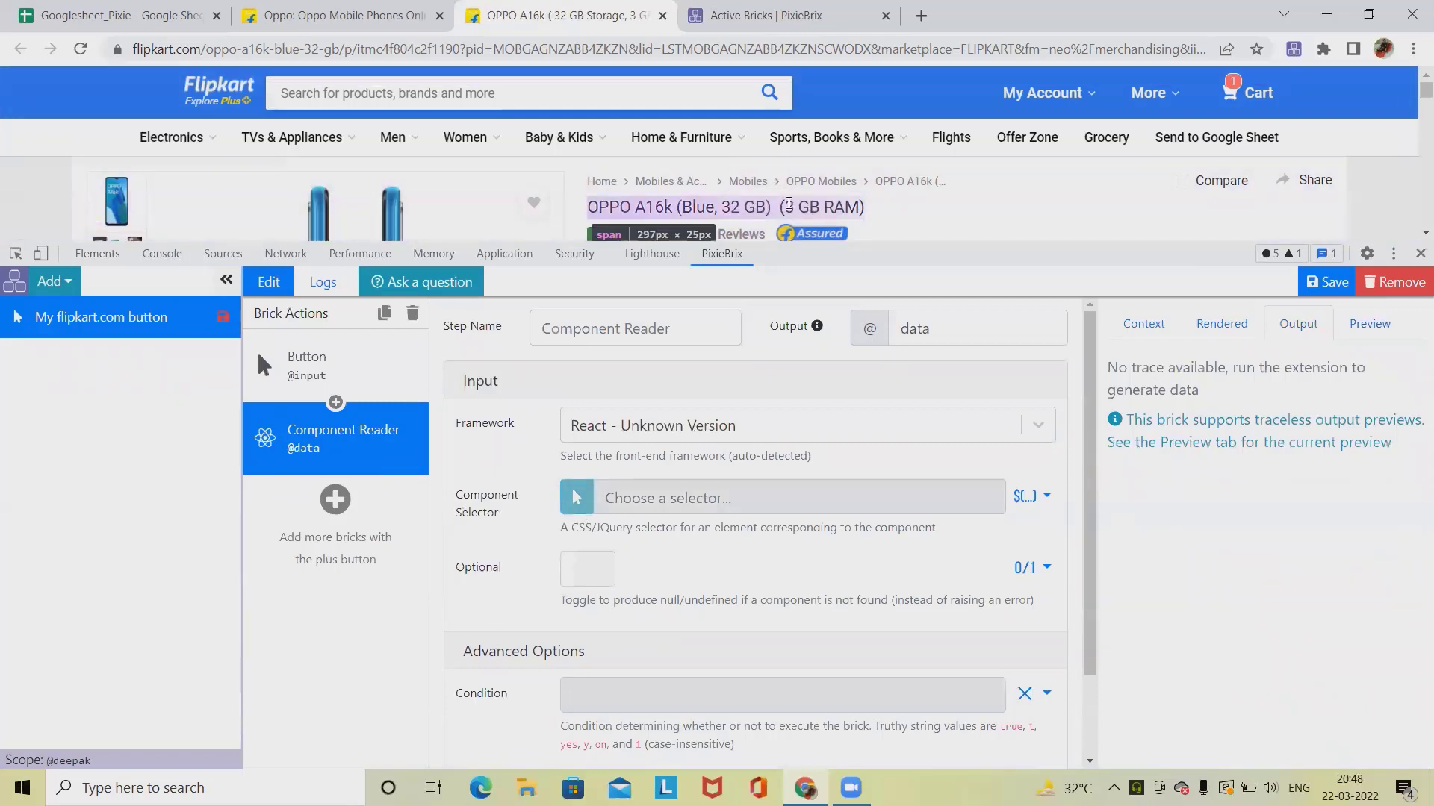
pyautogui.click(773, 181)
pyautogui.press('BackSpace')
pyautogui.press('BackSpace')
pyautogui.press('BackSpace')
pyautogui.press('BackSpace')
pyautogui.press('BackSpace')
pyautogui.press('BackSpace')
pyautogui.press('BackSpace')
pyautogui.press('BackSpace')
pyautogui.press('BackSpace')
pyautogui.press('BackSpace')
pyautogui.press('BackSpace')
pyautogui.press('BackSpace')
pyautogui.press('BackSpace')
pyautogui.press('BackSpace')
pyautogui.press('BackSpace')
pyautogui.press('BackSpace')
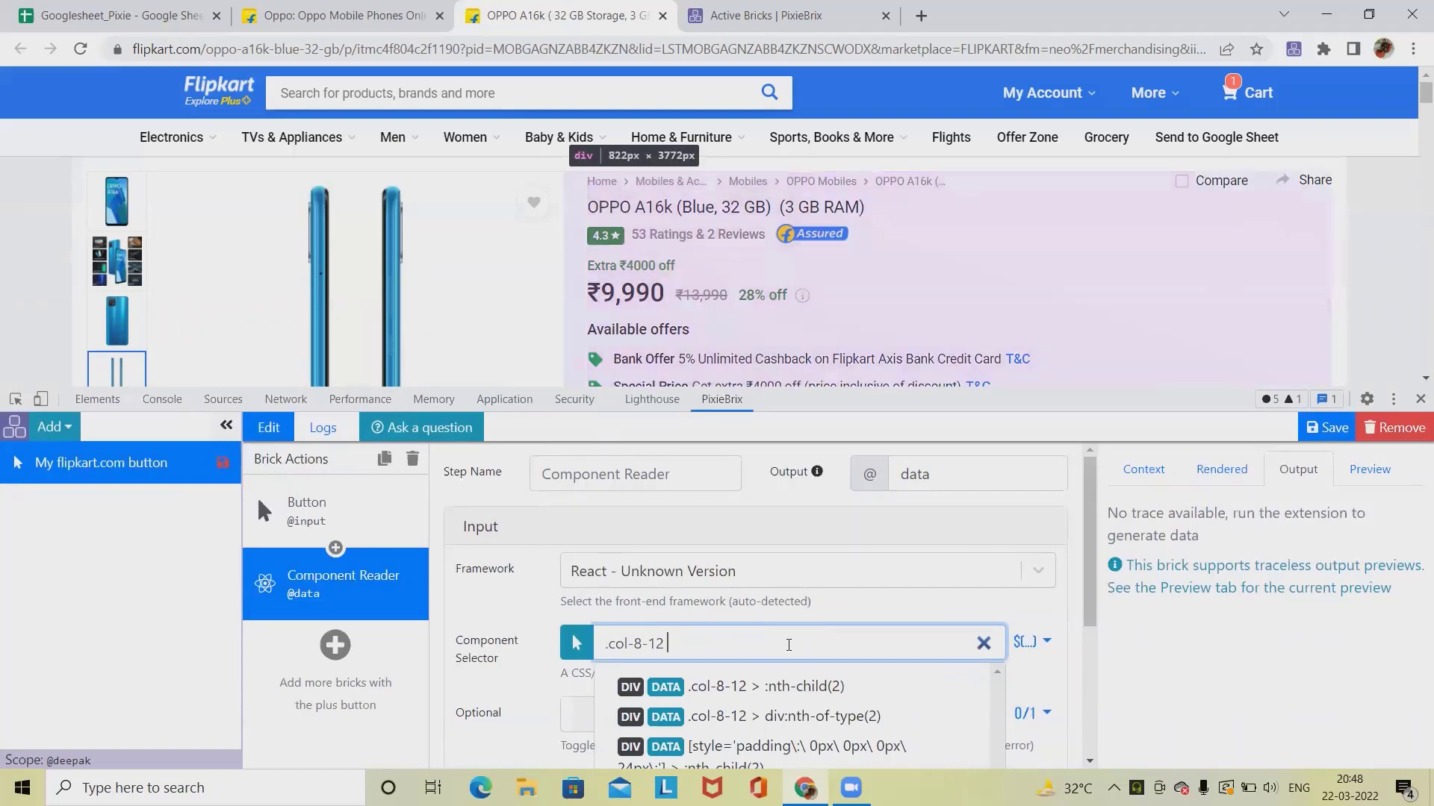
pyautogui.click(924, 608)
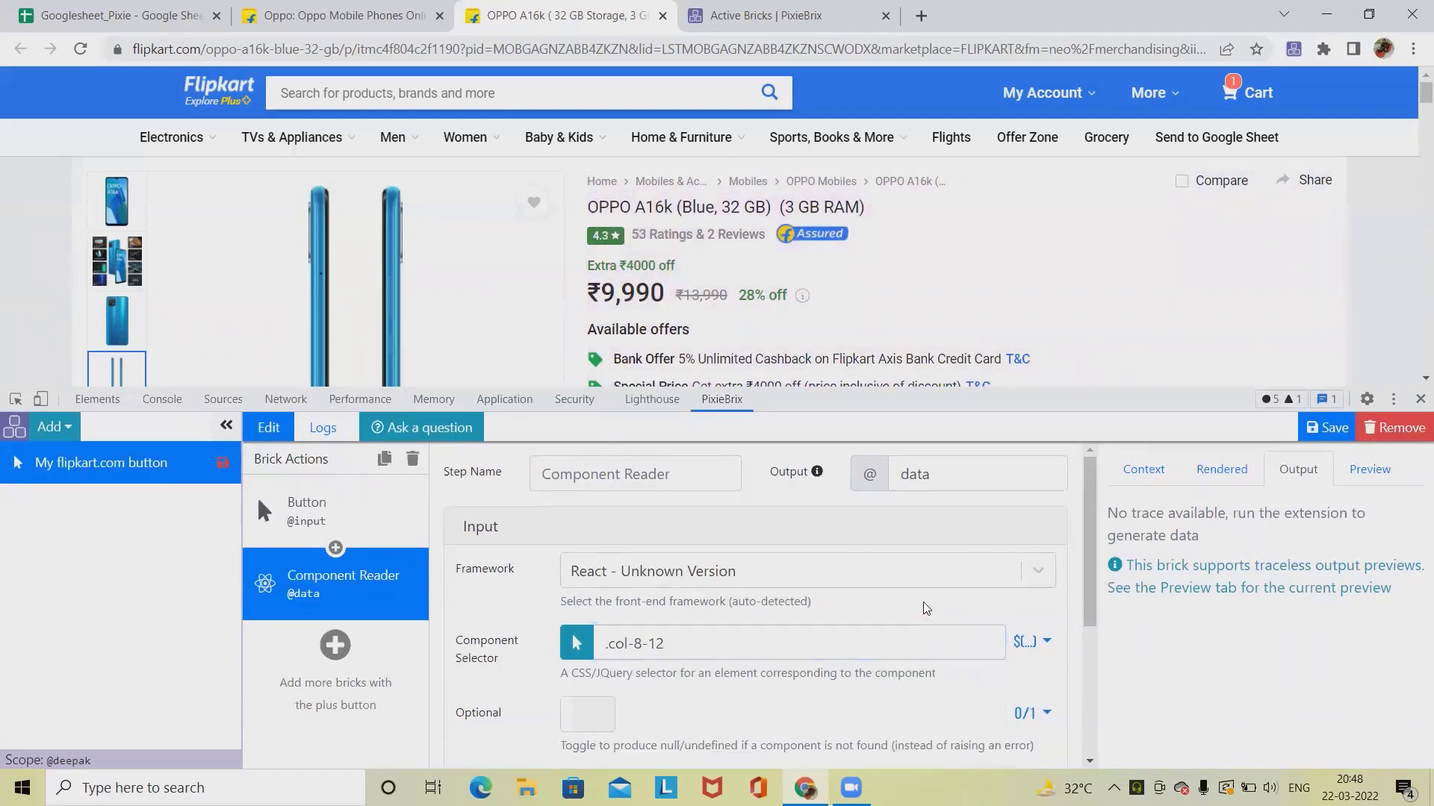
# Step: Search the Component Reader's preview data for price and expand its pricing entries
pyautogui.click(1379, 471)
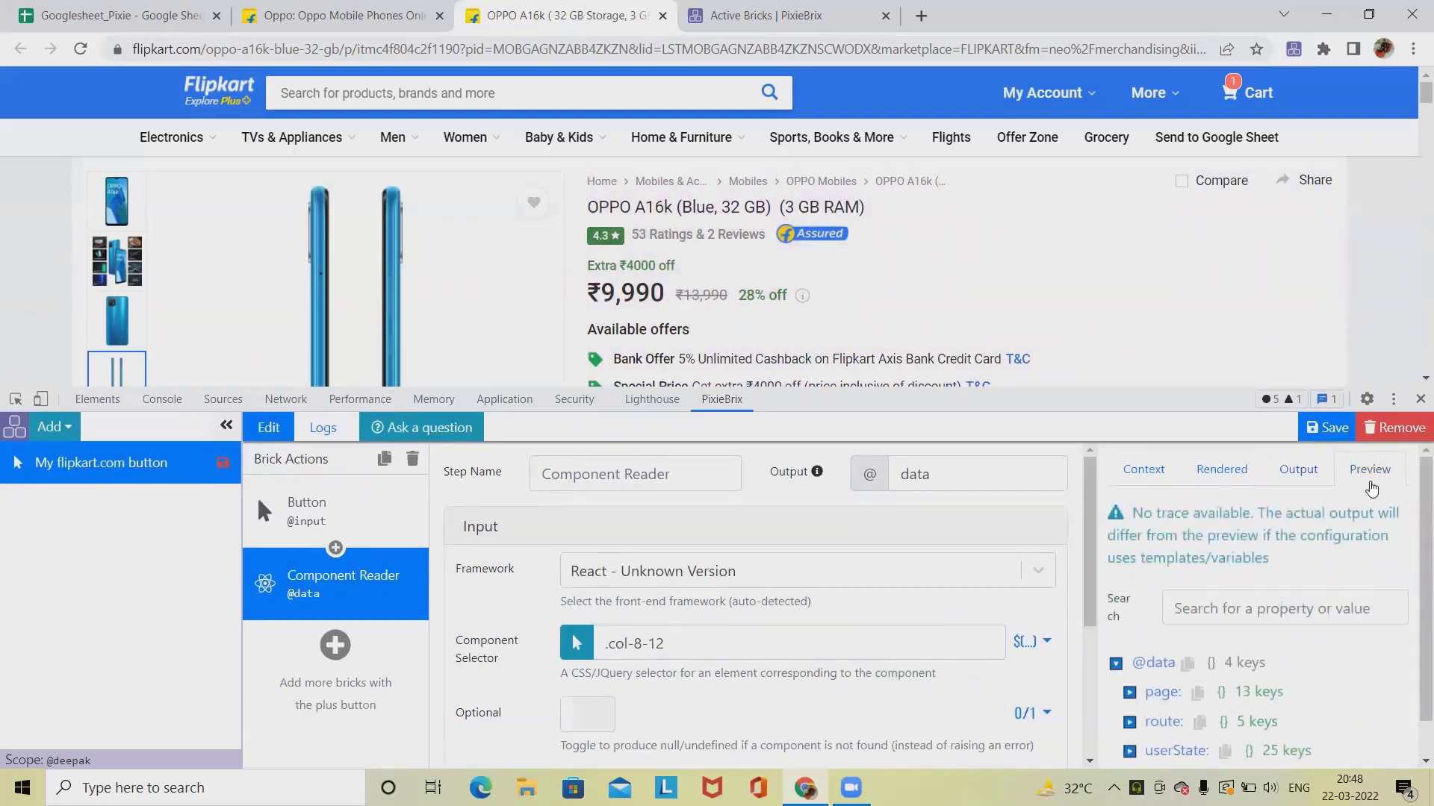
pyautogui.scroll(-1, 1259, 691)
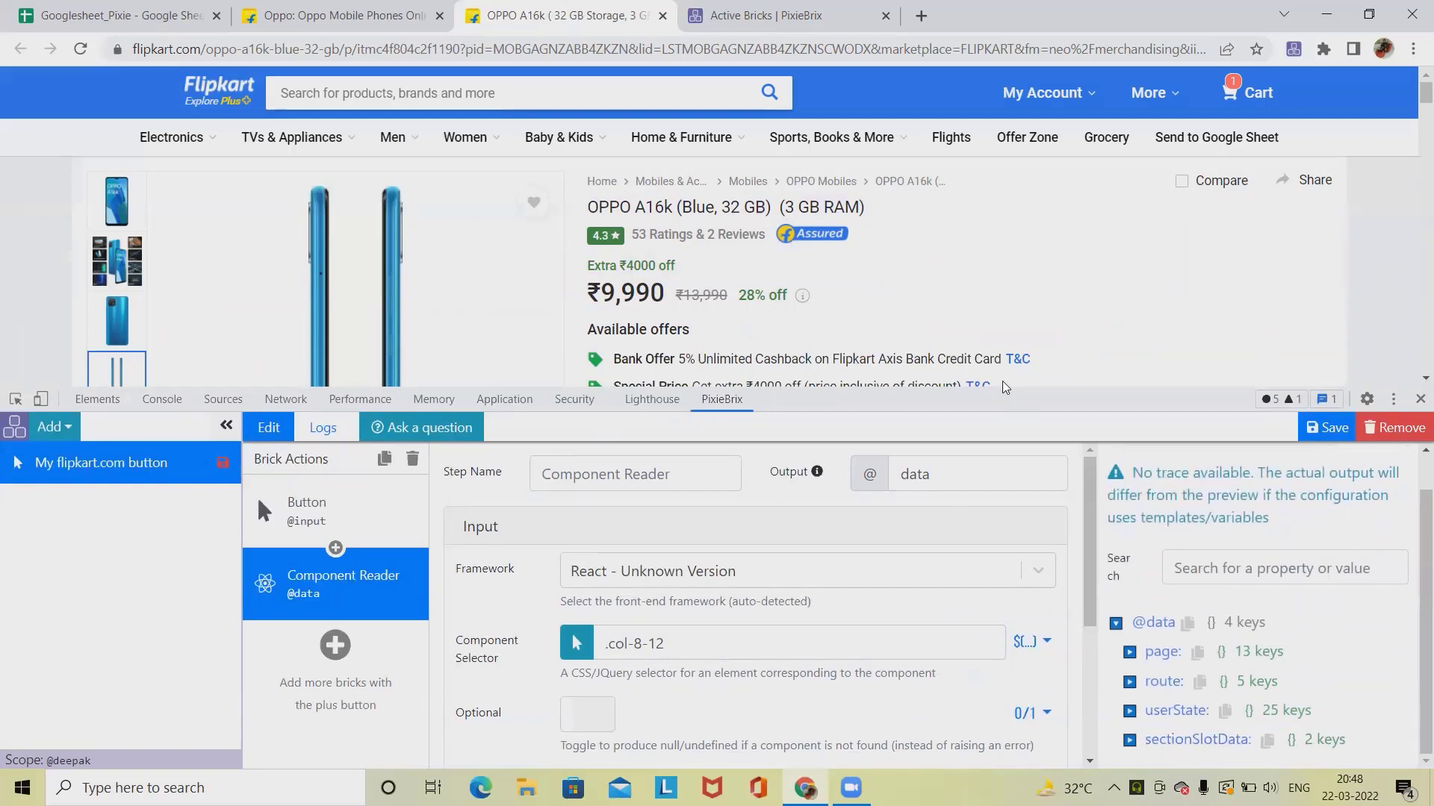
pyautogui.moveTo(1010, 387); pyautogui.dragTo(1009, 262)
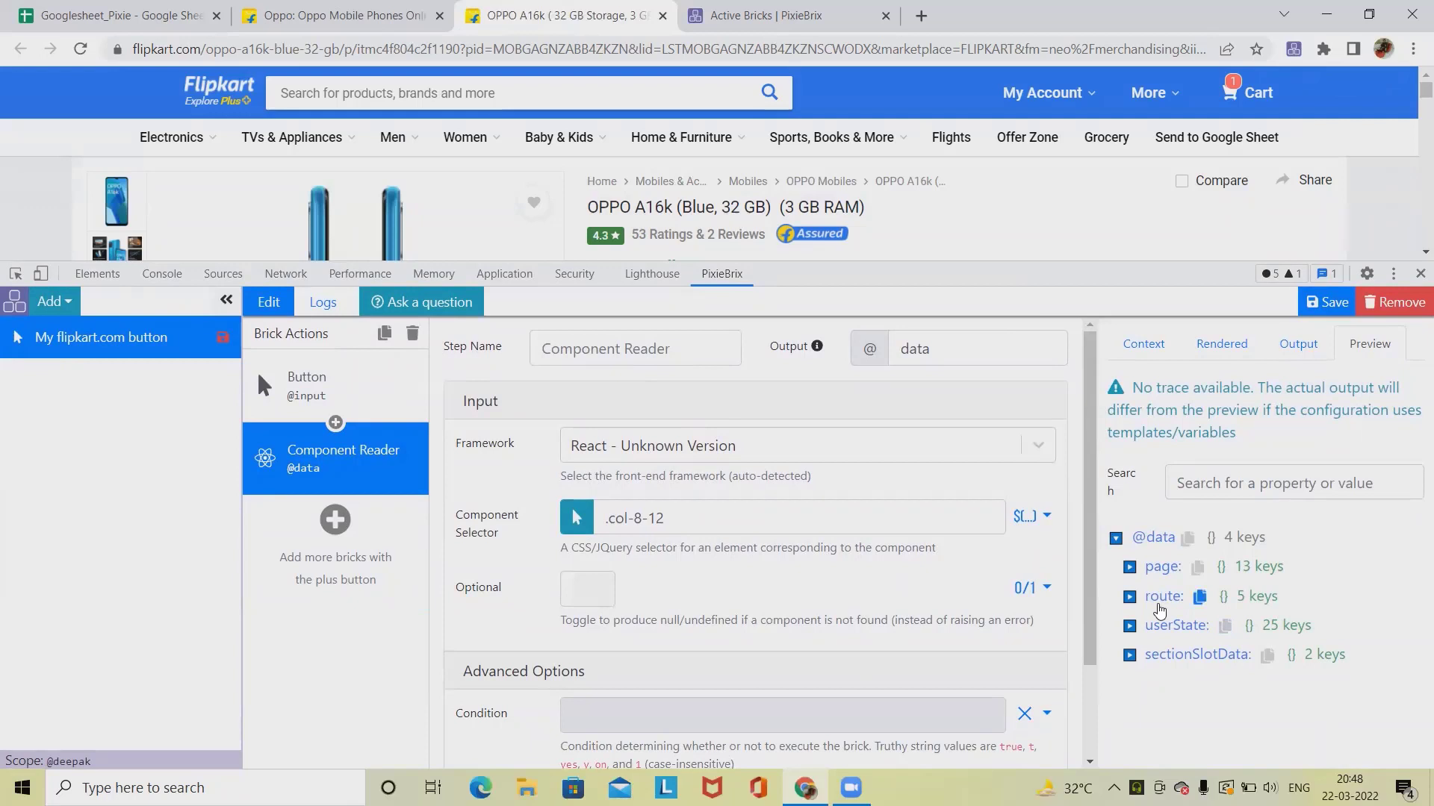
pyautogui.click(1265, 489)
pyautogui.write('p')
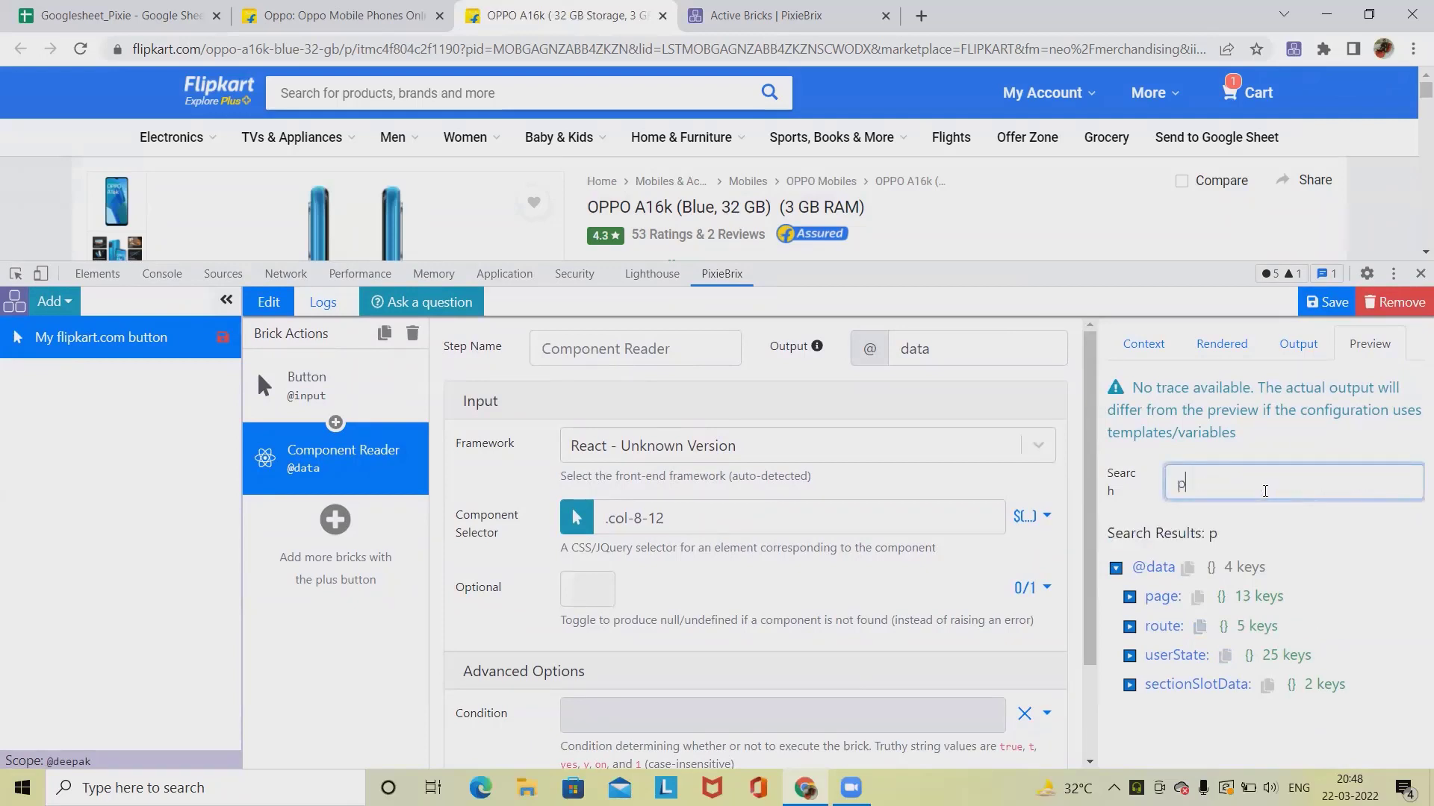
pyautogui.write('rice')
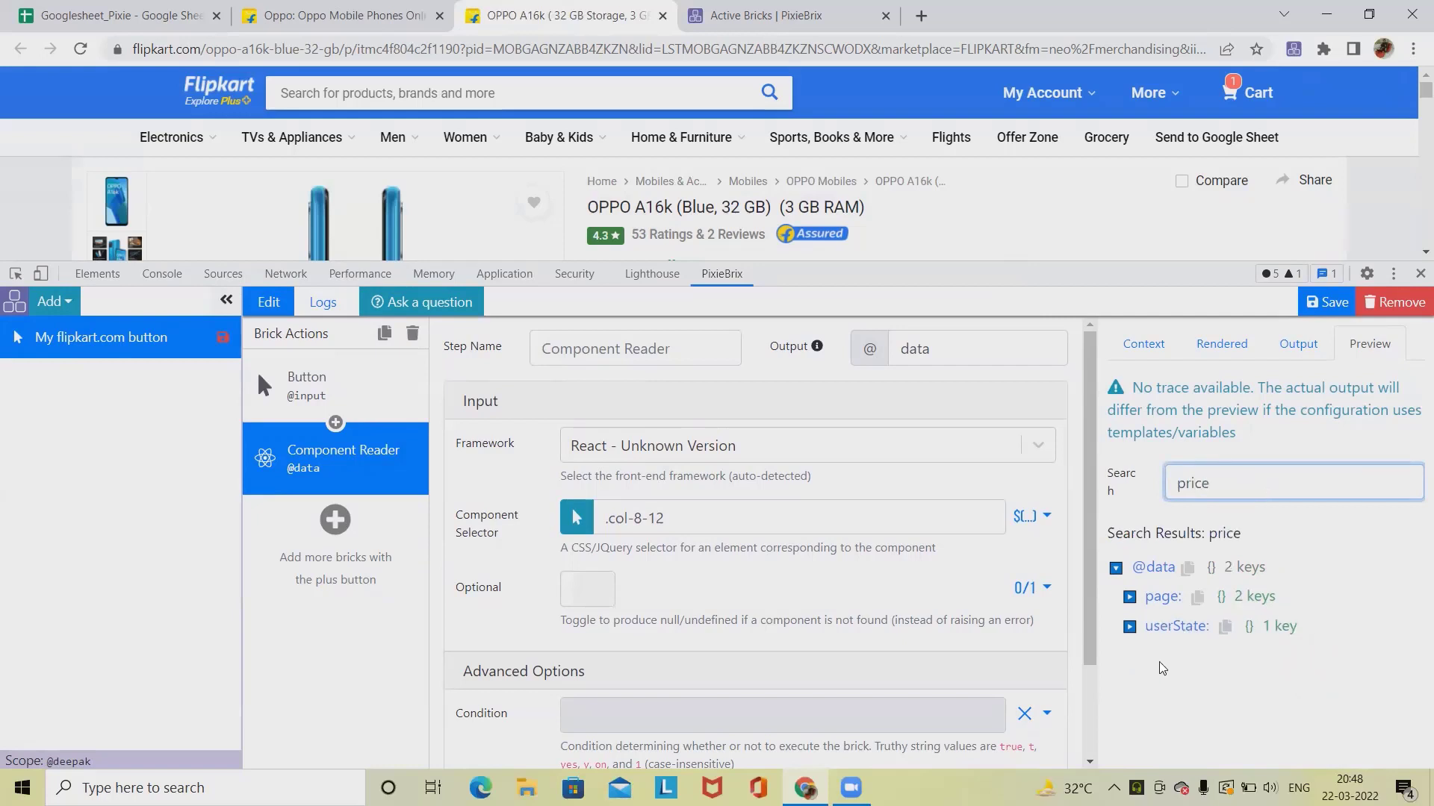
pyautogui.click(1129, 597)
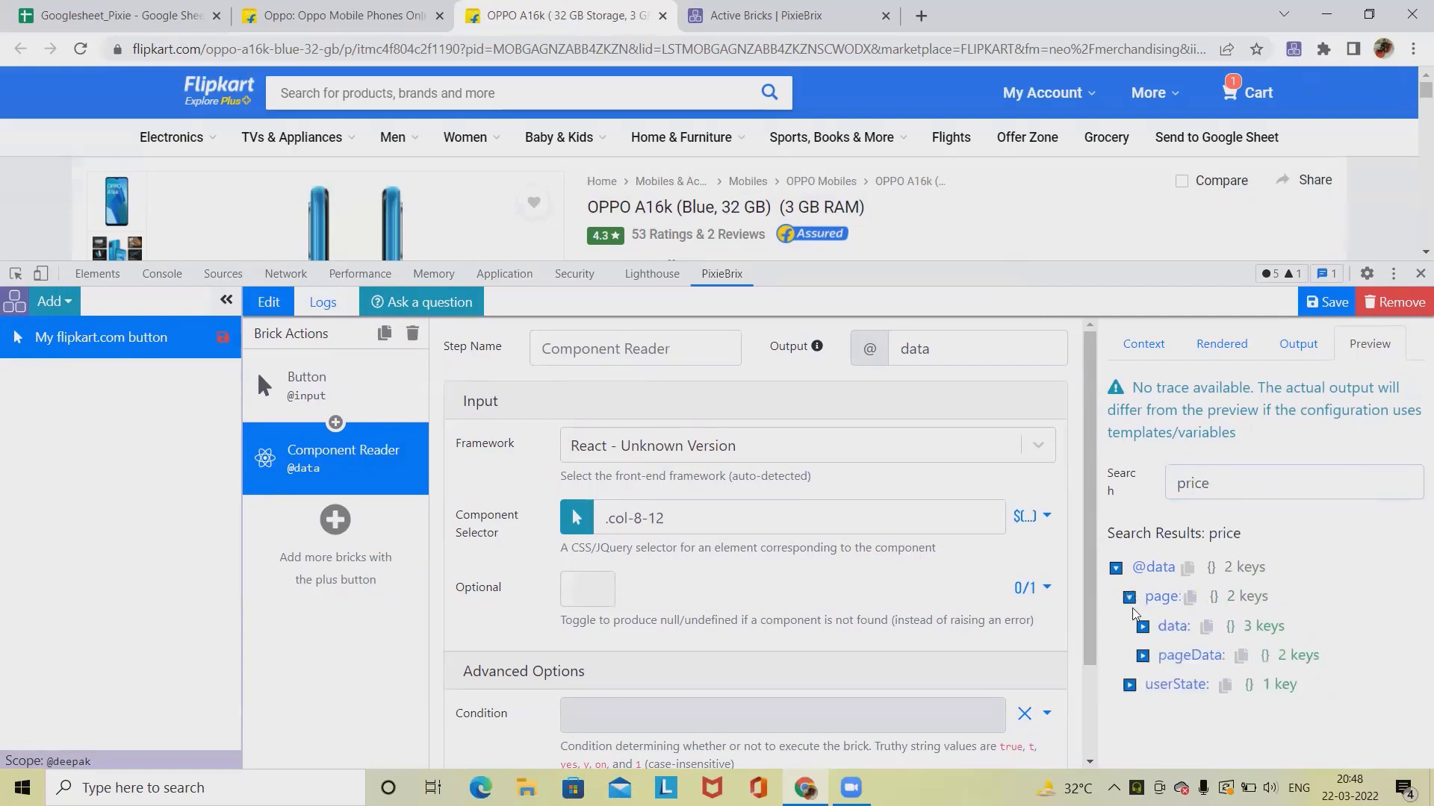
pyautogui.click(1143, 656)
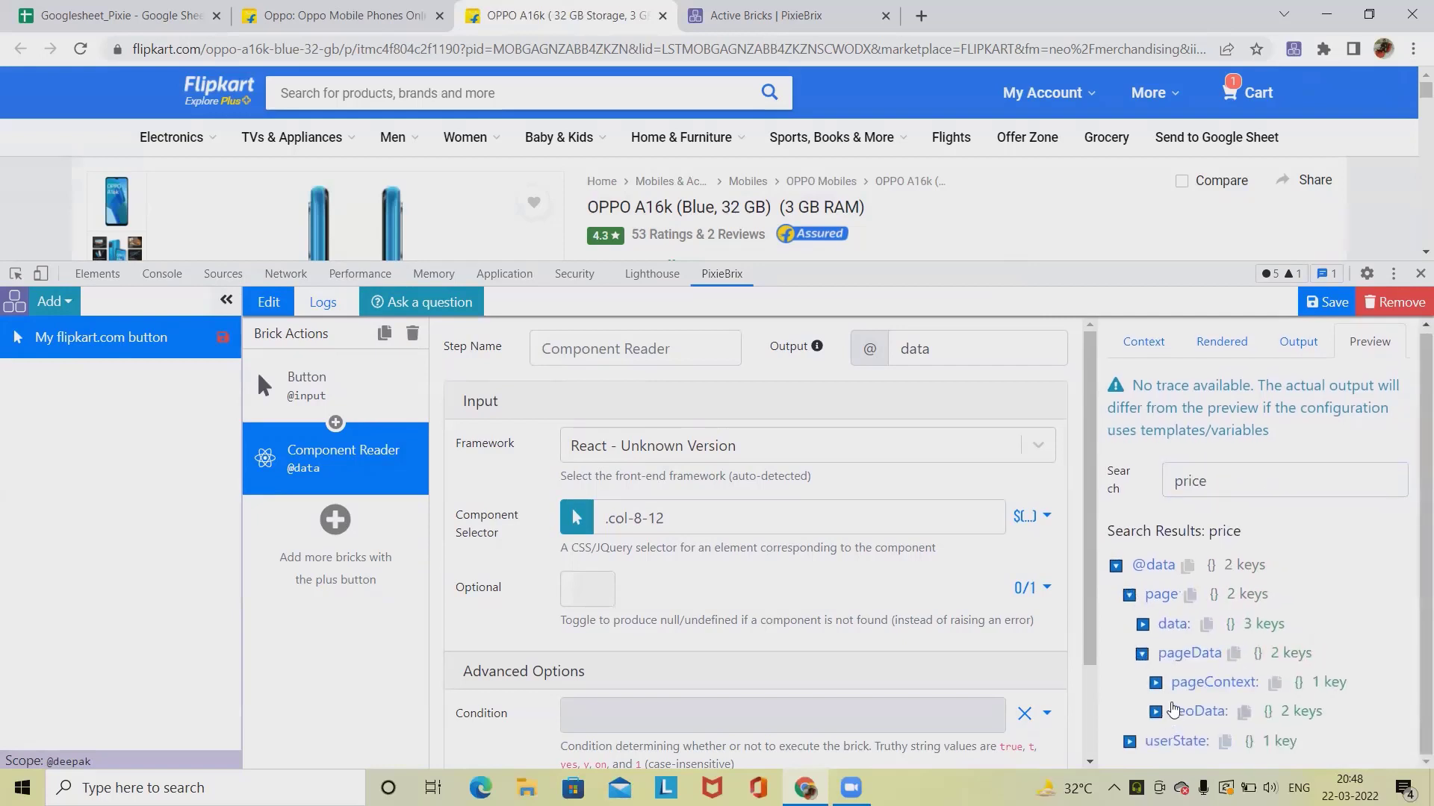
pyautogui.click(1157, 683)
pyautogui.scroll(-1, 1164, 691)
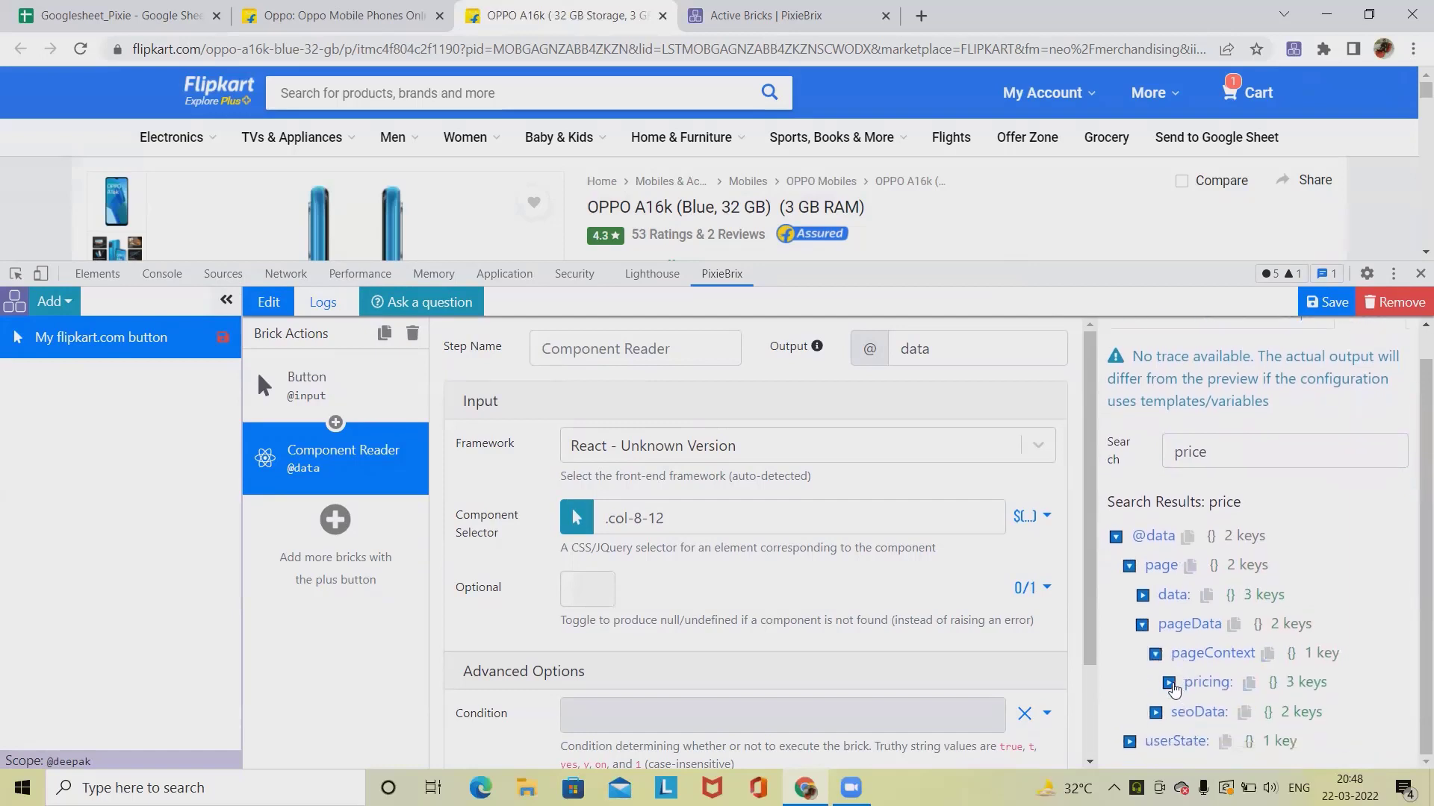
pyautogui.click(1169, 689)
pyautogui.scroll(-1, 1186, 635)
pyautogui.click(1184, 626)
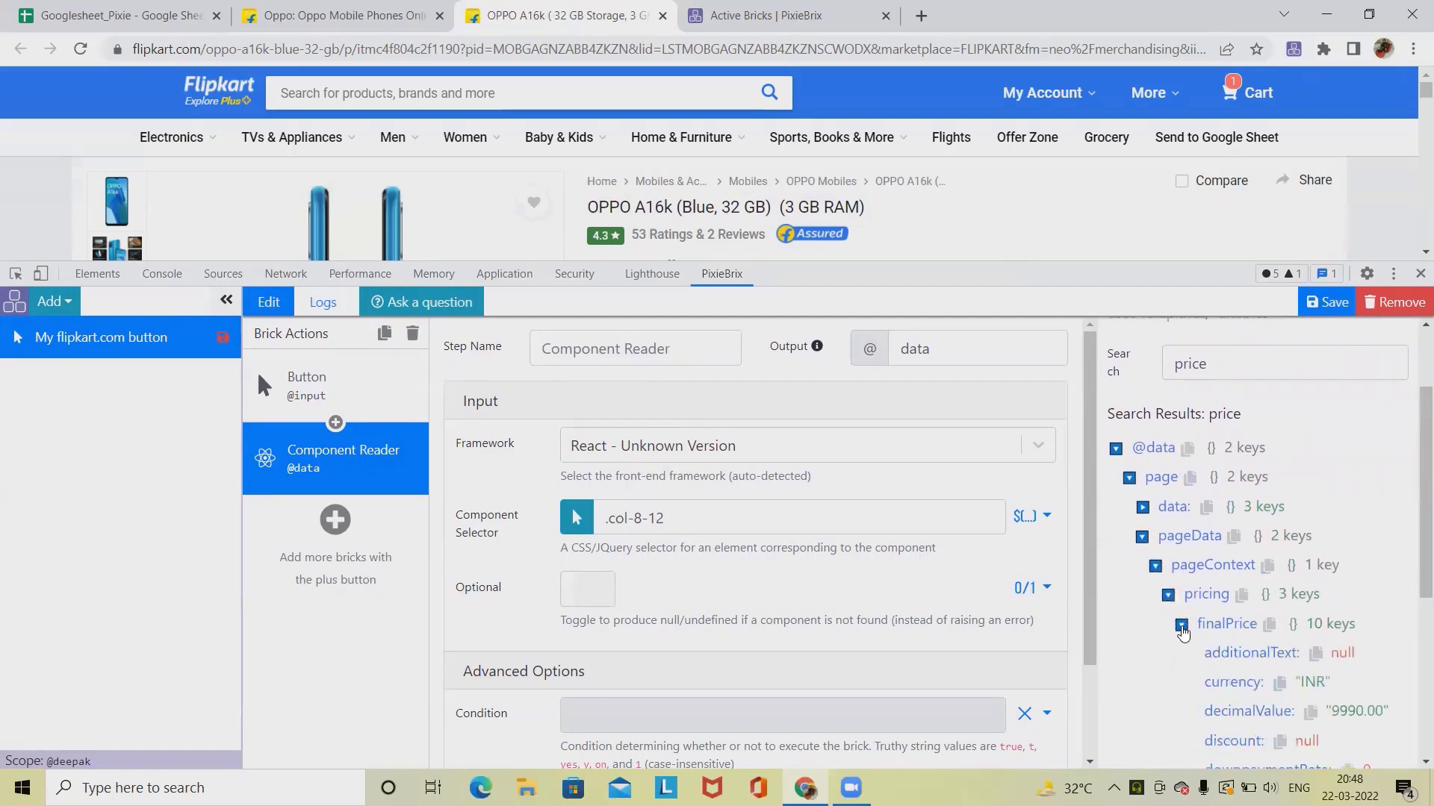
pyautogui.scroll(-2, 1299, 613)
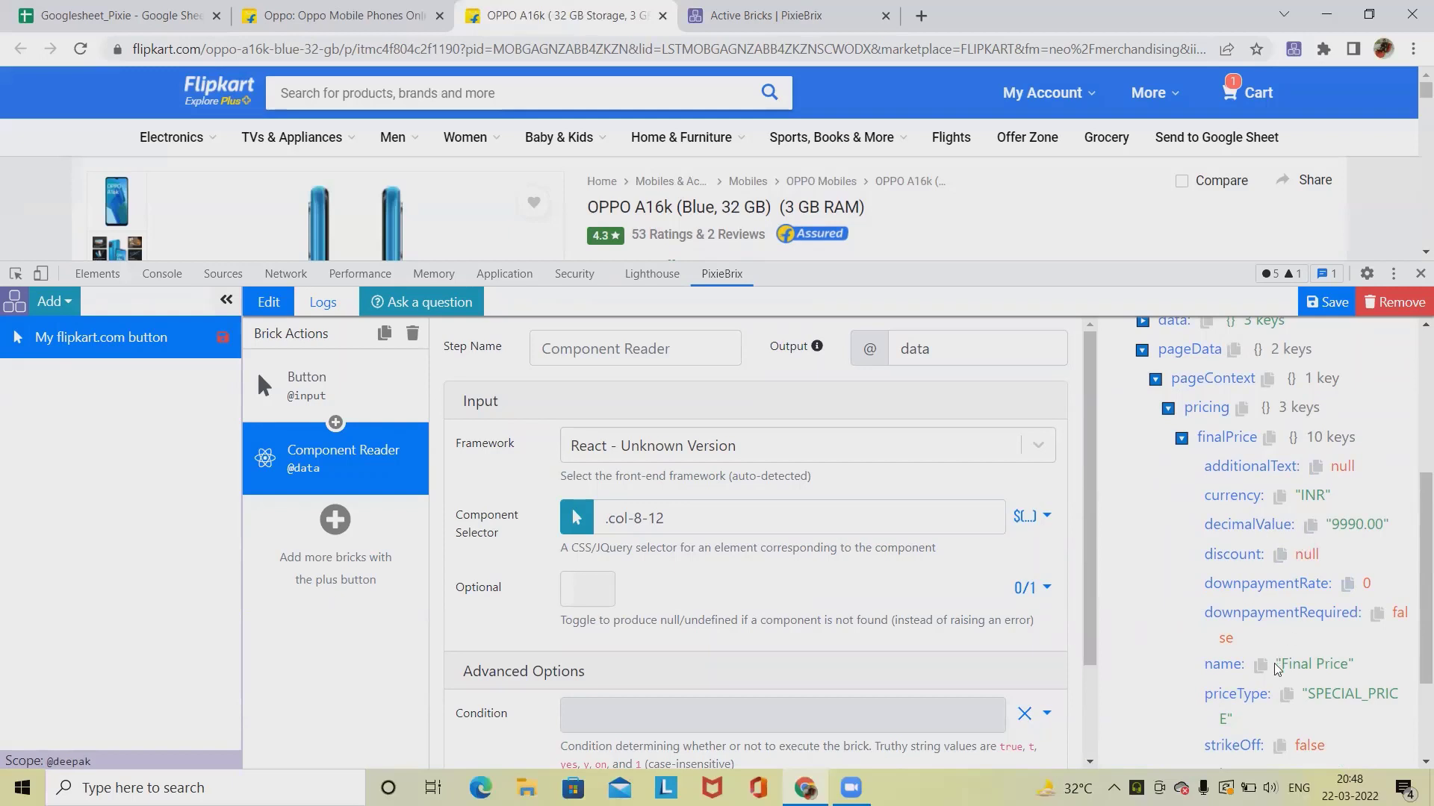
pyautogui.scroll(-2, 1276, 665)
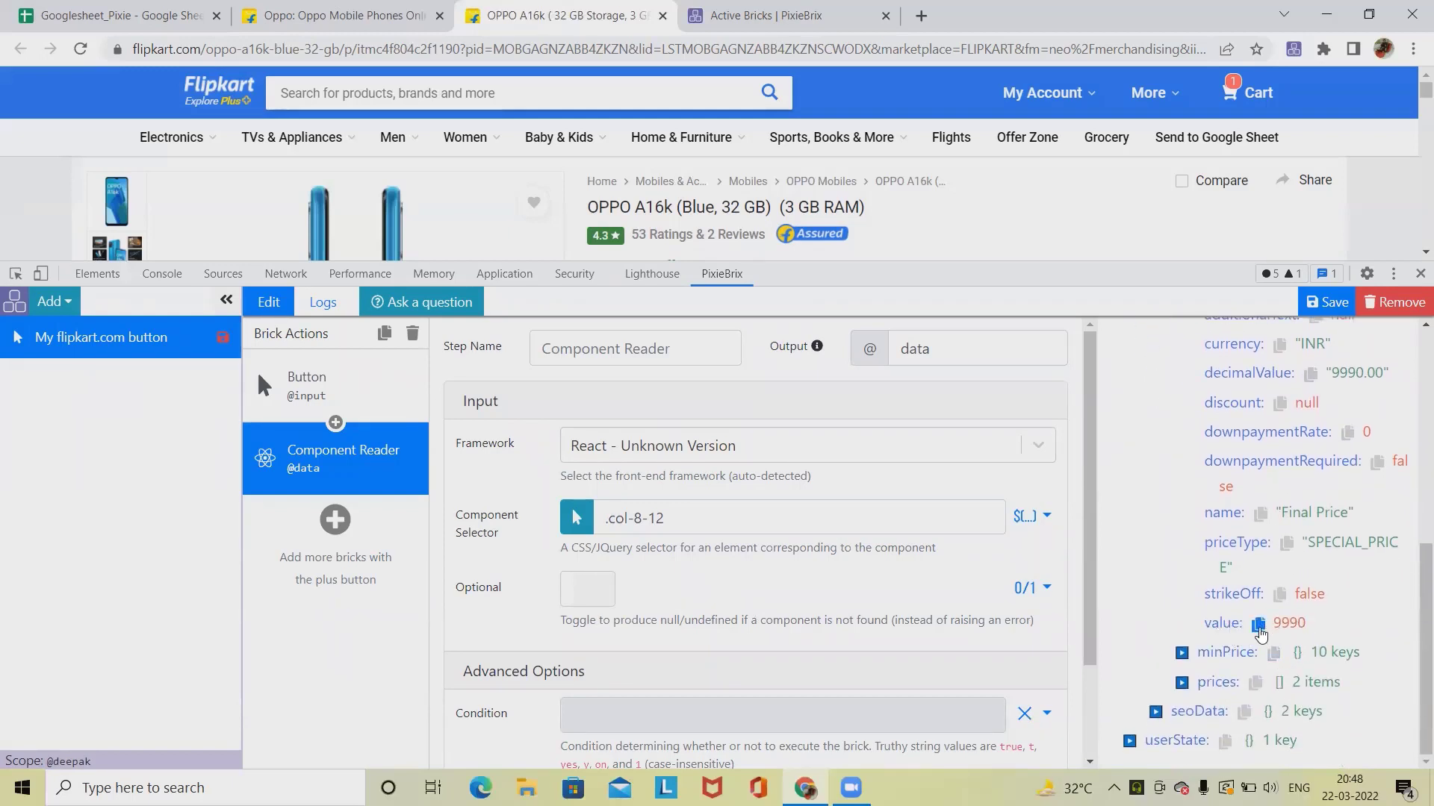
pyautogui.scroll(5, 1262, 628)
pyautogui.click(1117, 571)
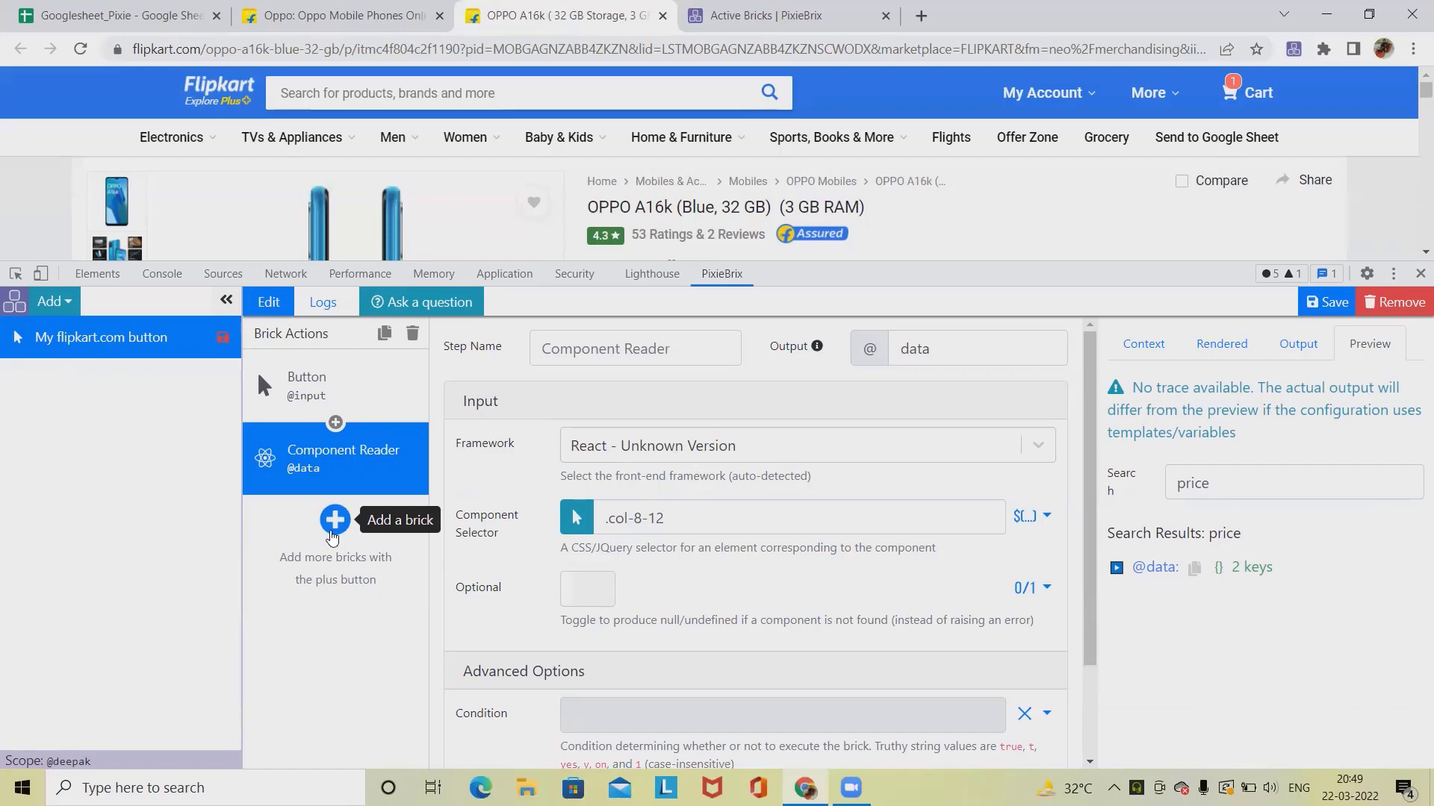
# Step: Add a Show a modal or sidebar form brick and set its form title to Data Scraping
pyautogui.click(333, 535)
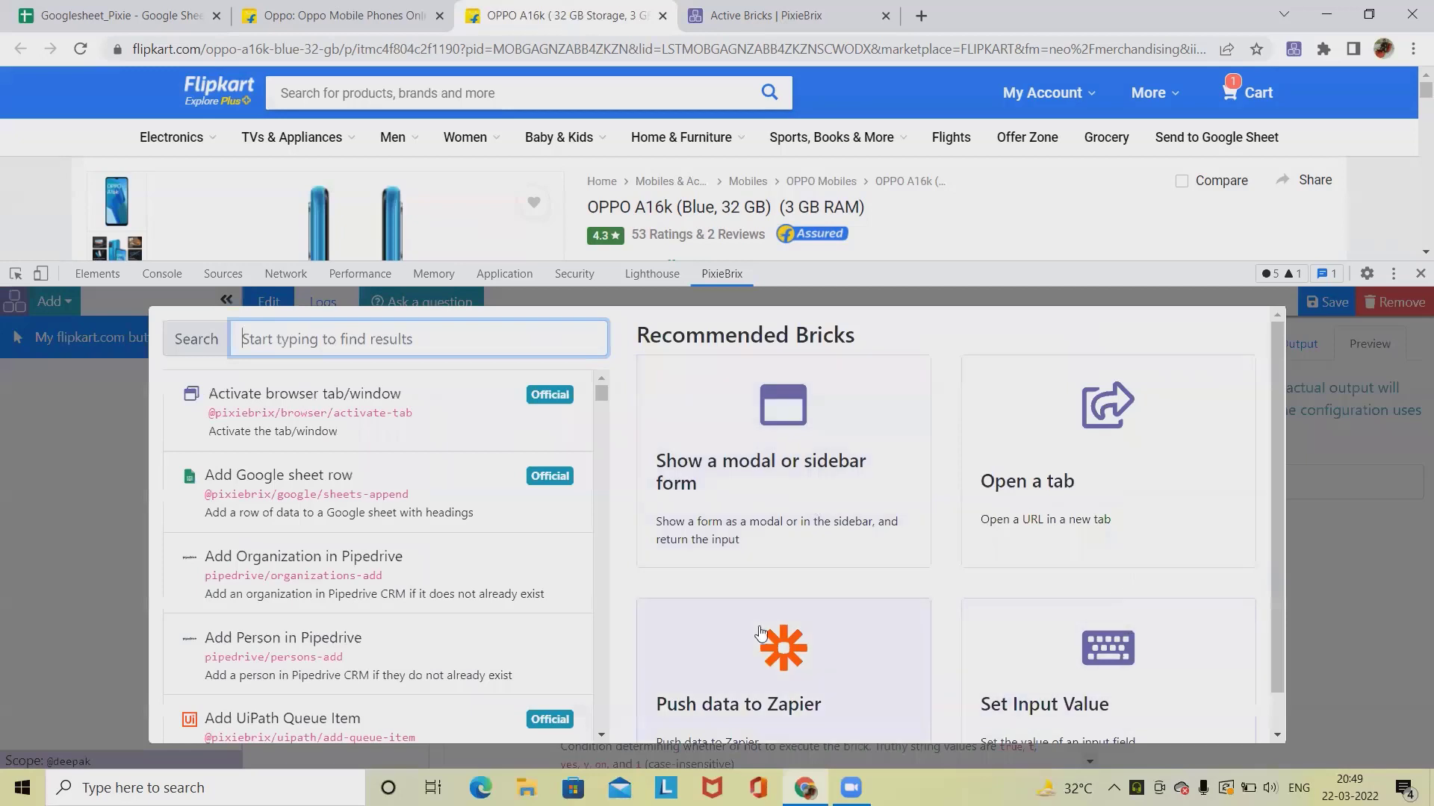
pyautogui.click(762, 536)
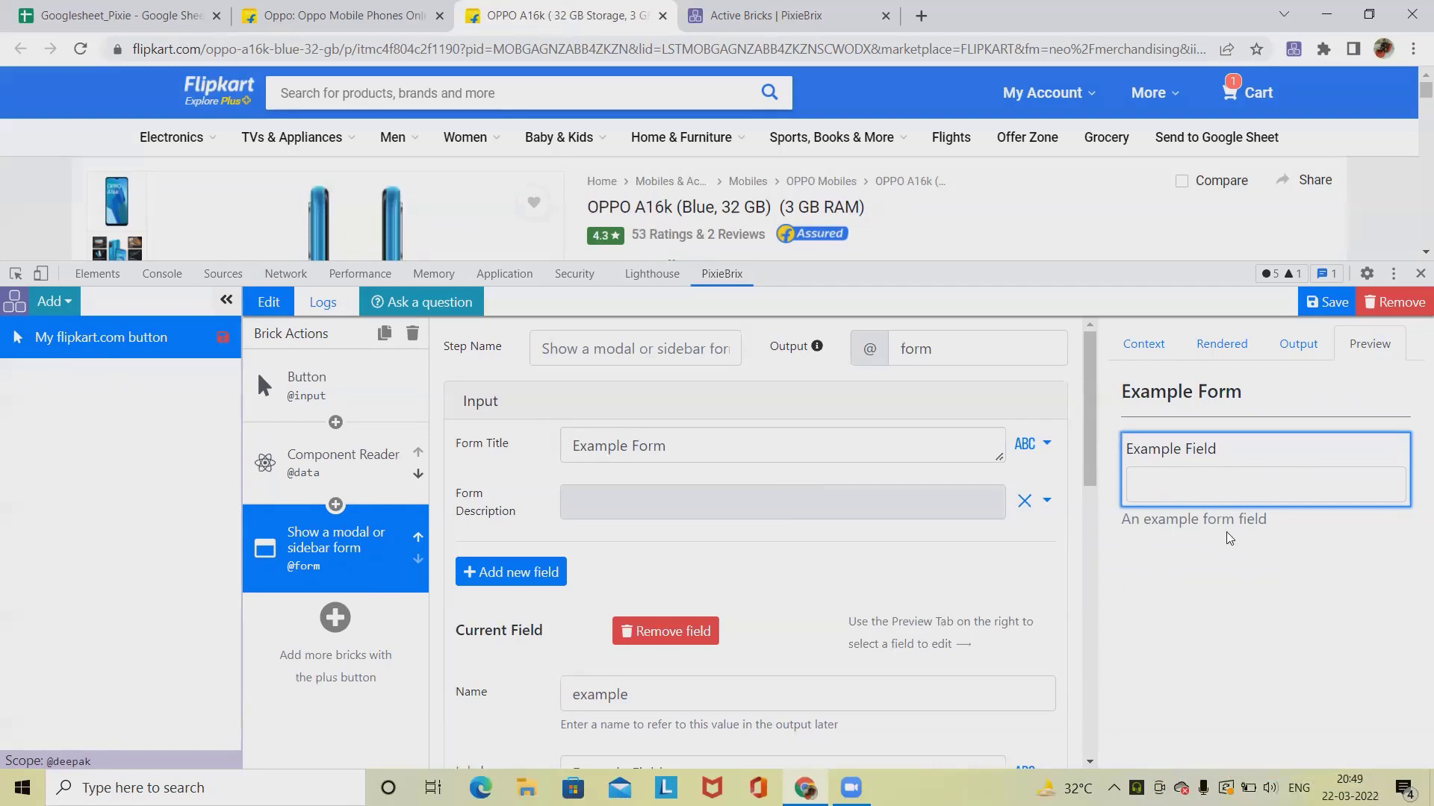
pyautogui.tripleClick(670, 461)
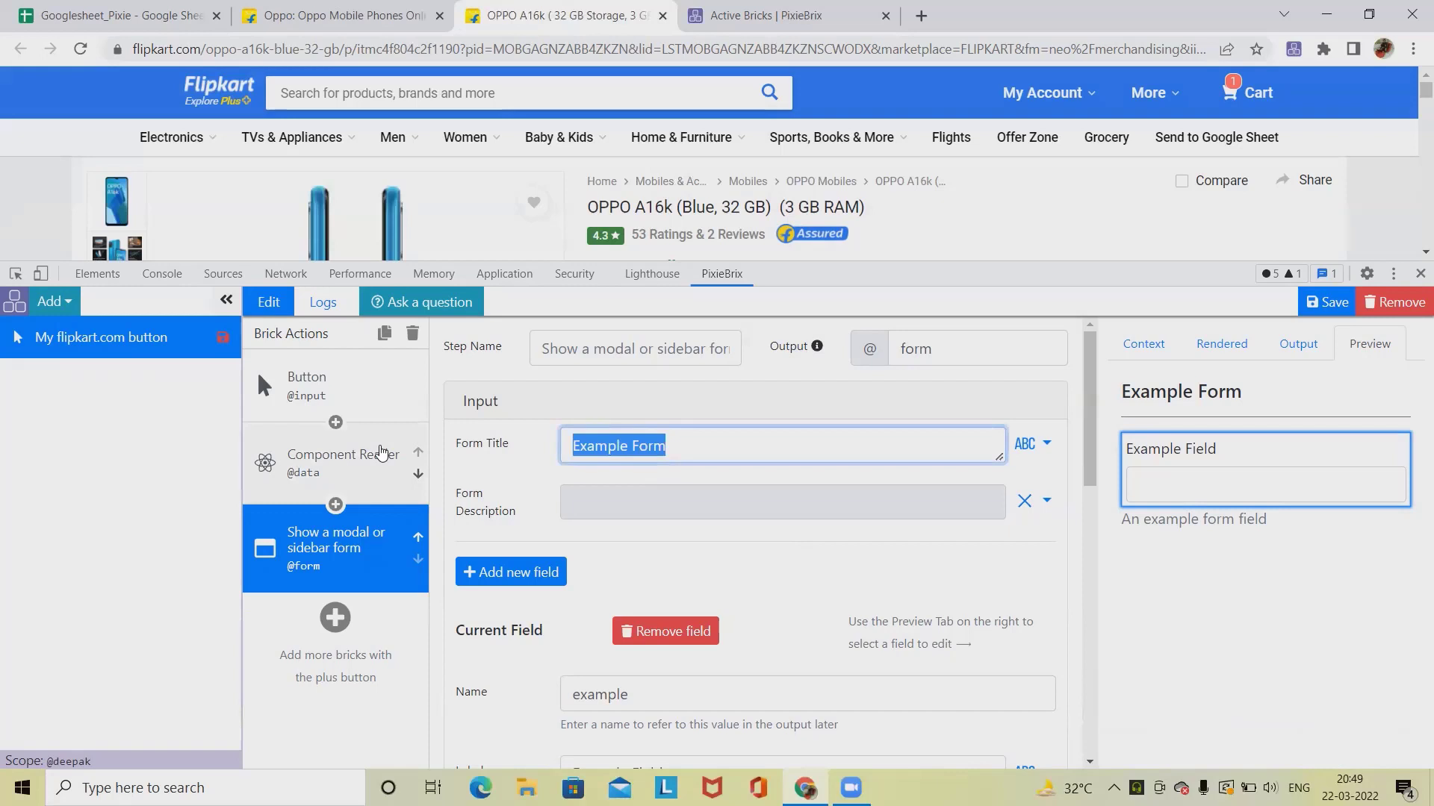
pyautogui.write('S')
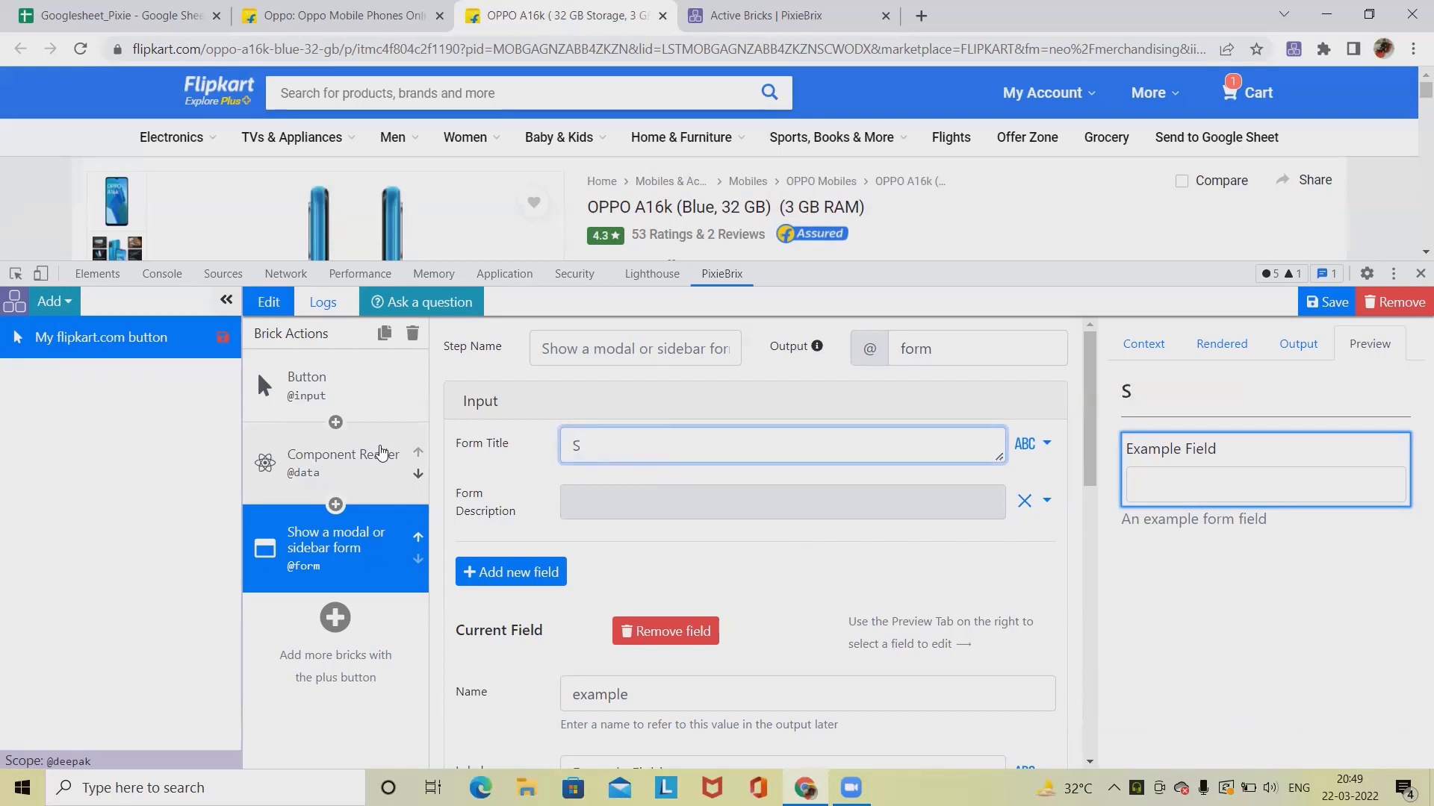
pyautogui.write('c')
pyautogui.write('raping ')
pyautogui.write('Data')
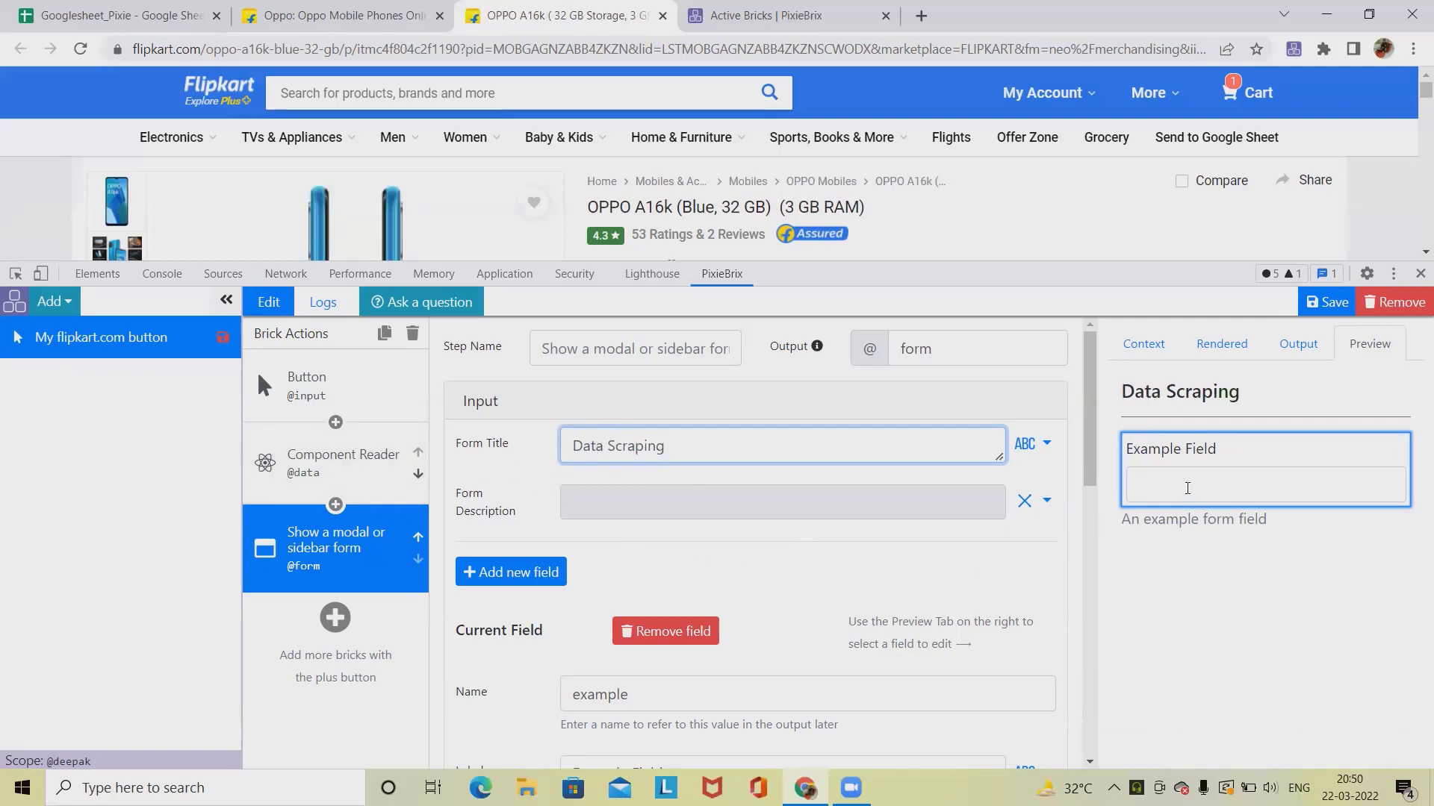
pyautogui.scroll(-4, 672, 583)
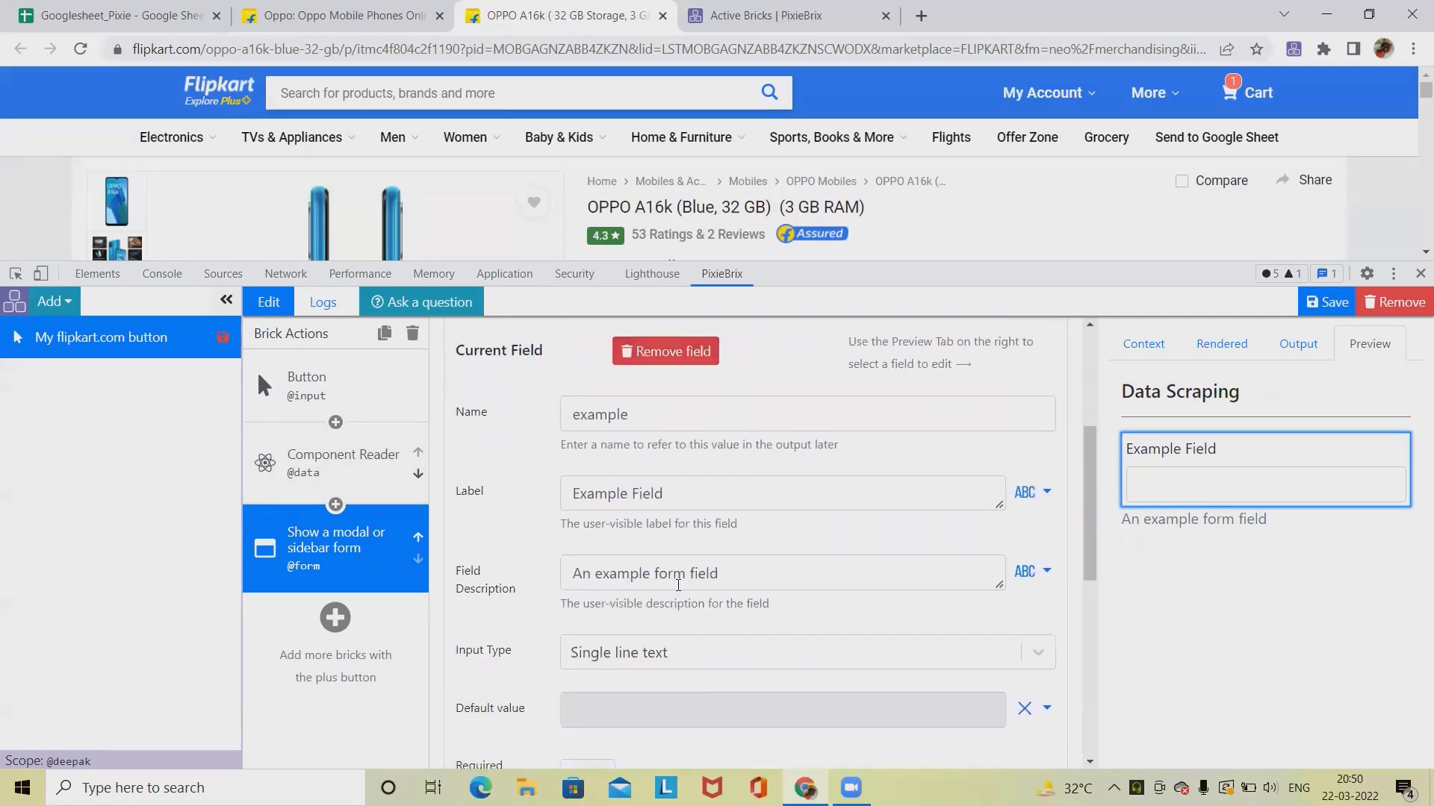
# Step: Rename the example form field's name and label to Name
pyautogui.doubleClick(675, 416)
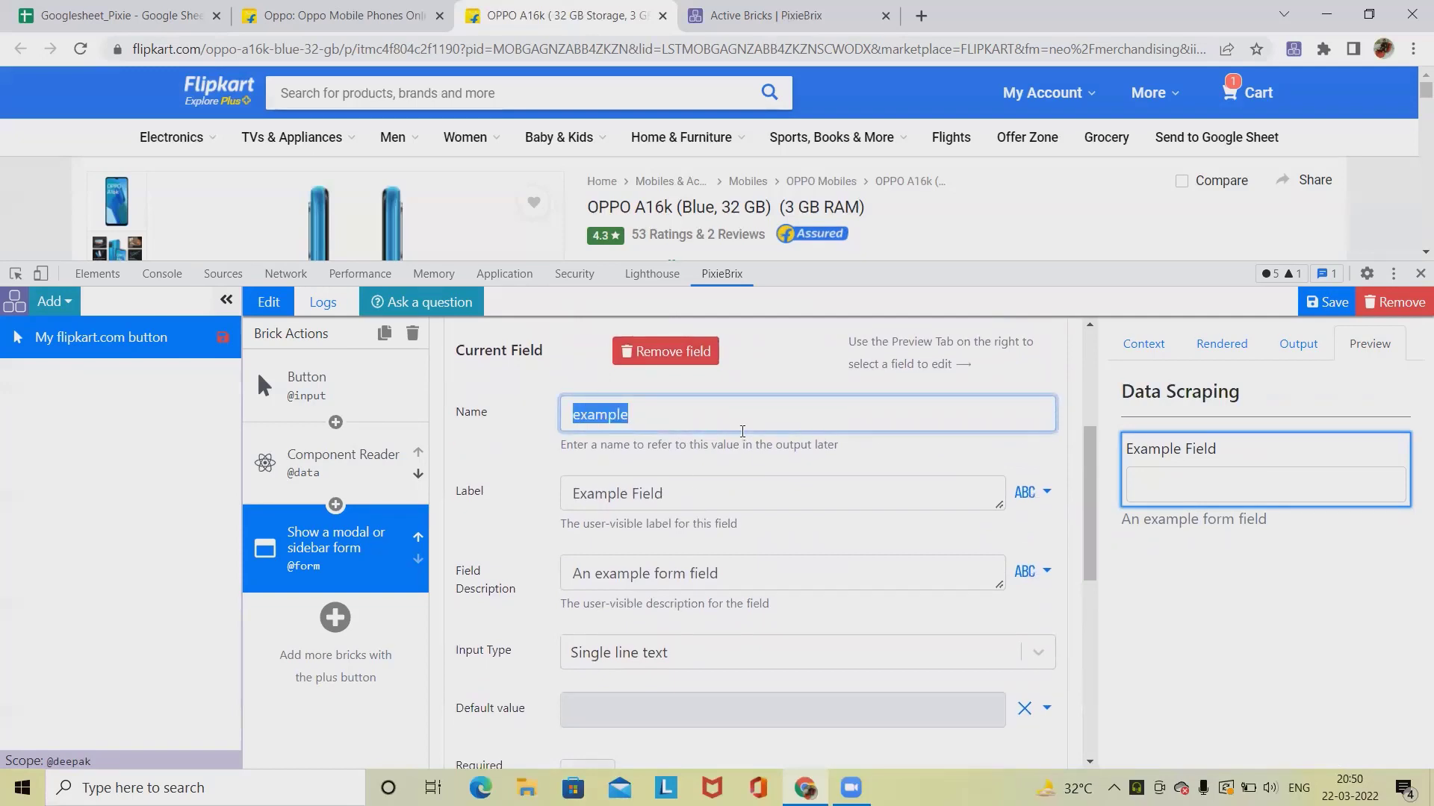
pyautogui.write('Name')
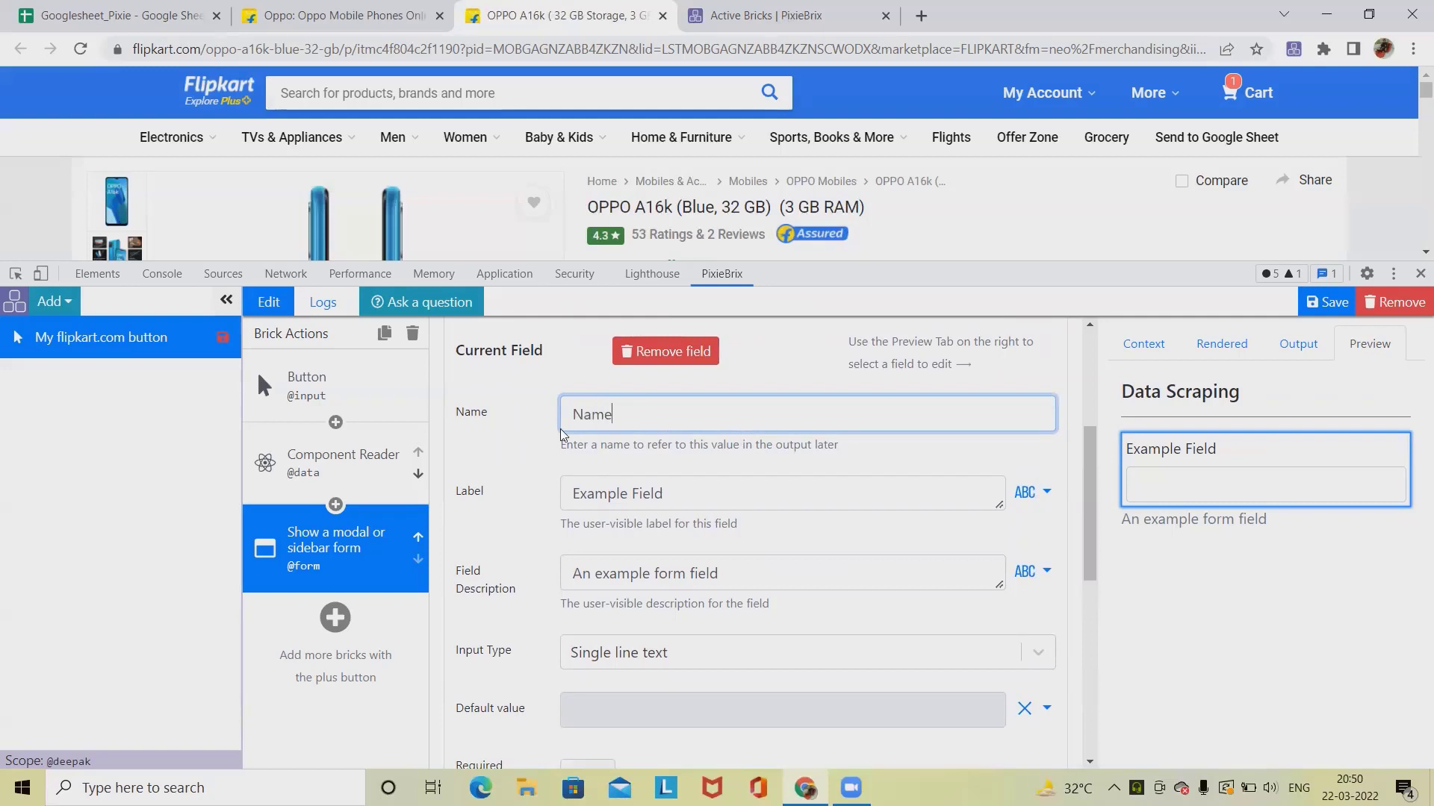
pyautogui.moveTo(634, 413); pyautogui.dragTo(489, 423)
pyautogui.hotkey('ctrl', 'c')
pyautogui.moveTo(668, 493); pyautogui.dragTo(451, 487)
pyautogui.hotkey('ctrl', 'v')
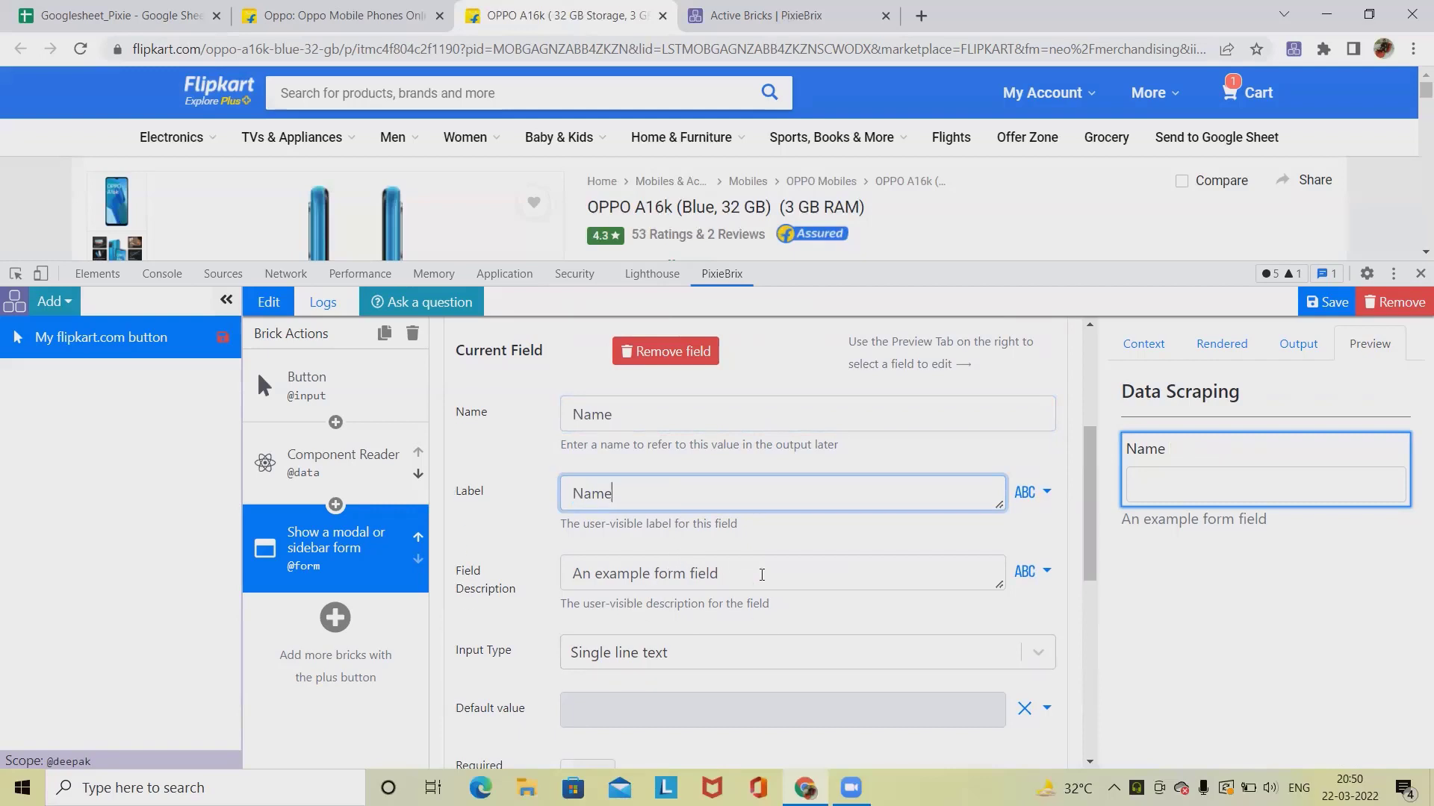
# Step: Set the Name field's description to this is a title
pyautogui.moveTo(720, 574); pyautogui.dragTo(525, 574)
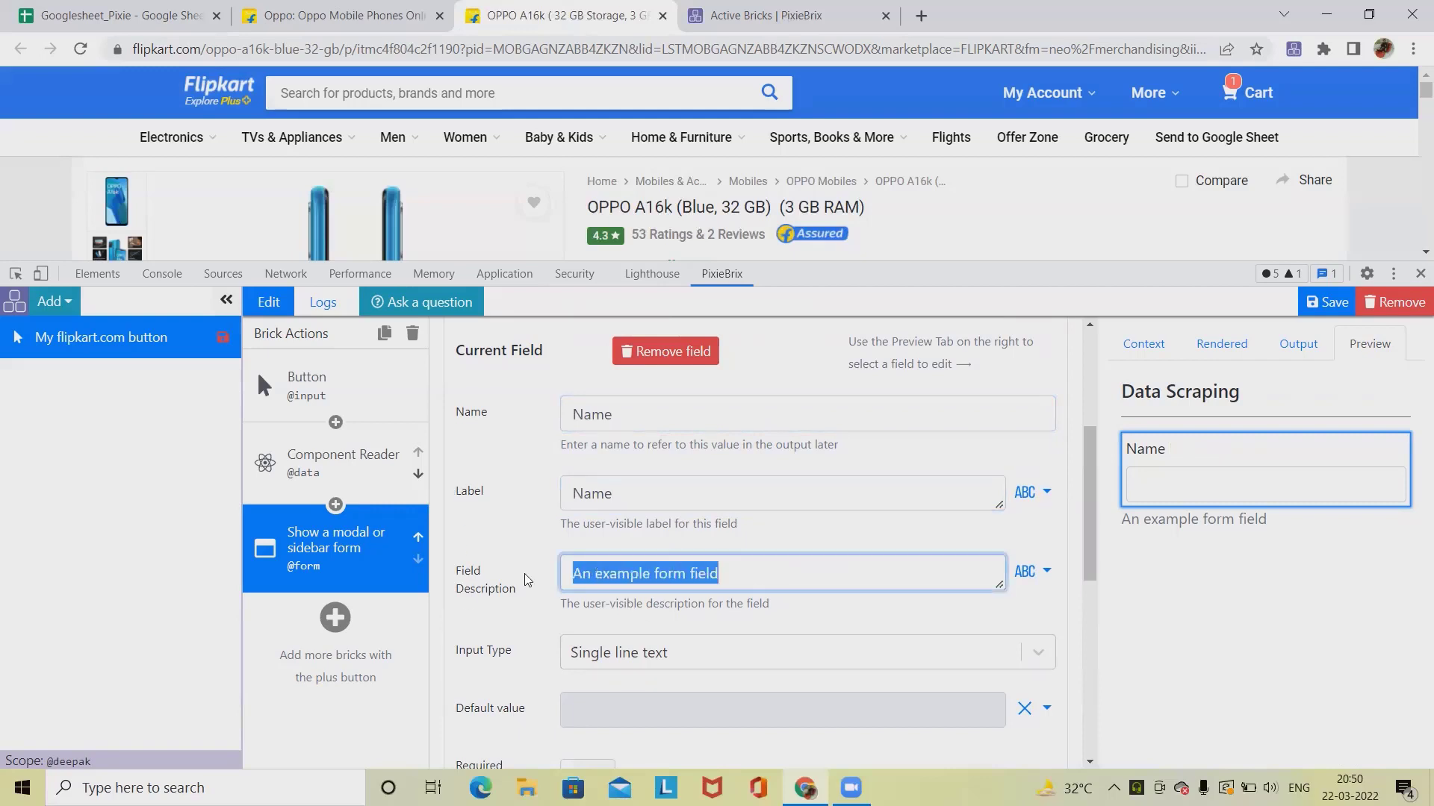
pyautogui.write('thi')
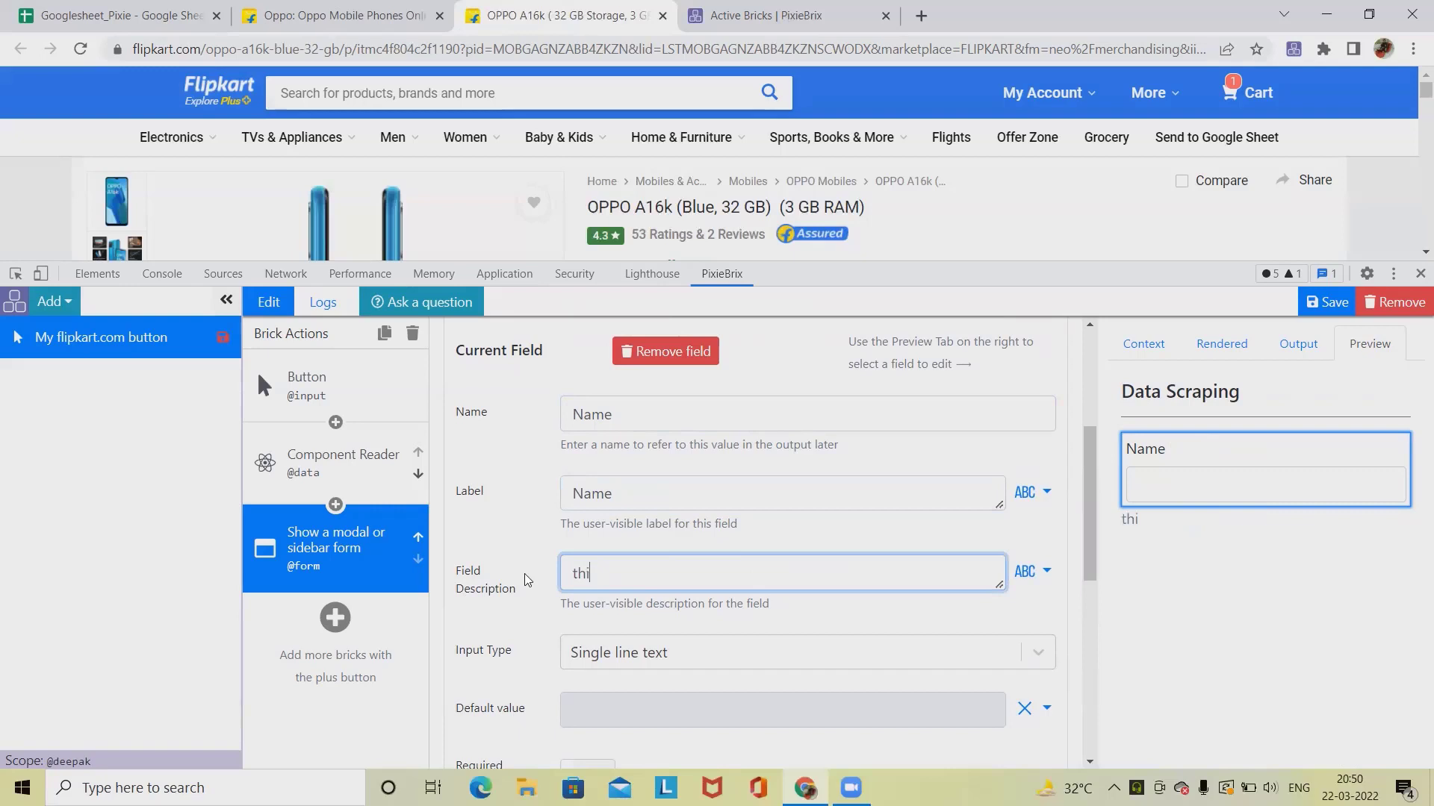
pyautogui.write('s is a title')
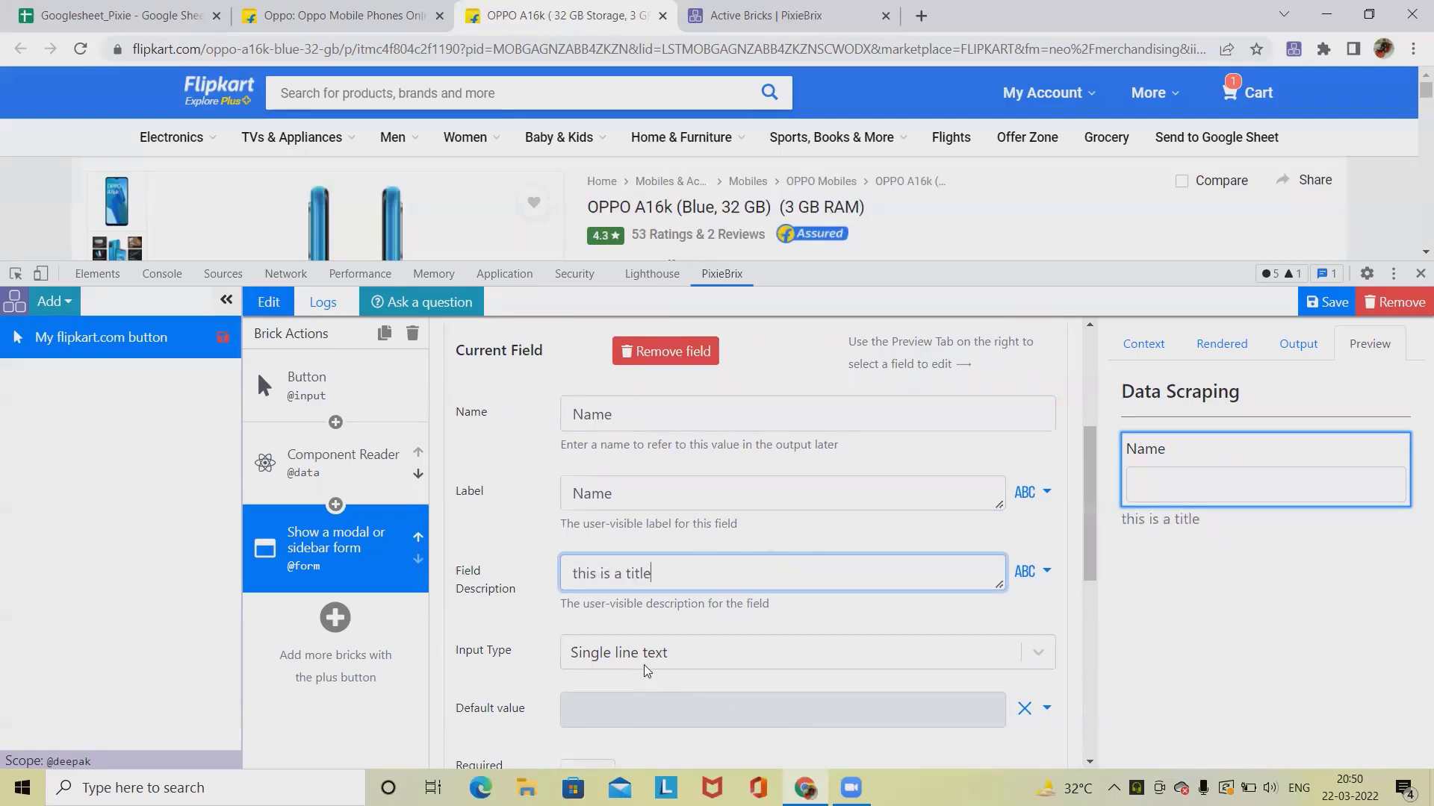
# Step: Switch the Name field's default value to a variable input
pyautogui.scroll(-1, 647, 663)
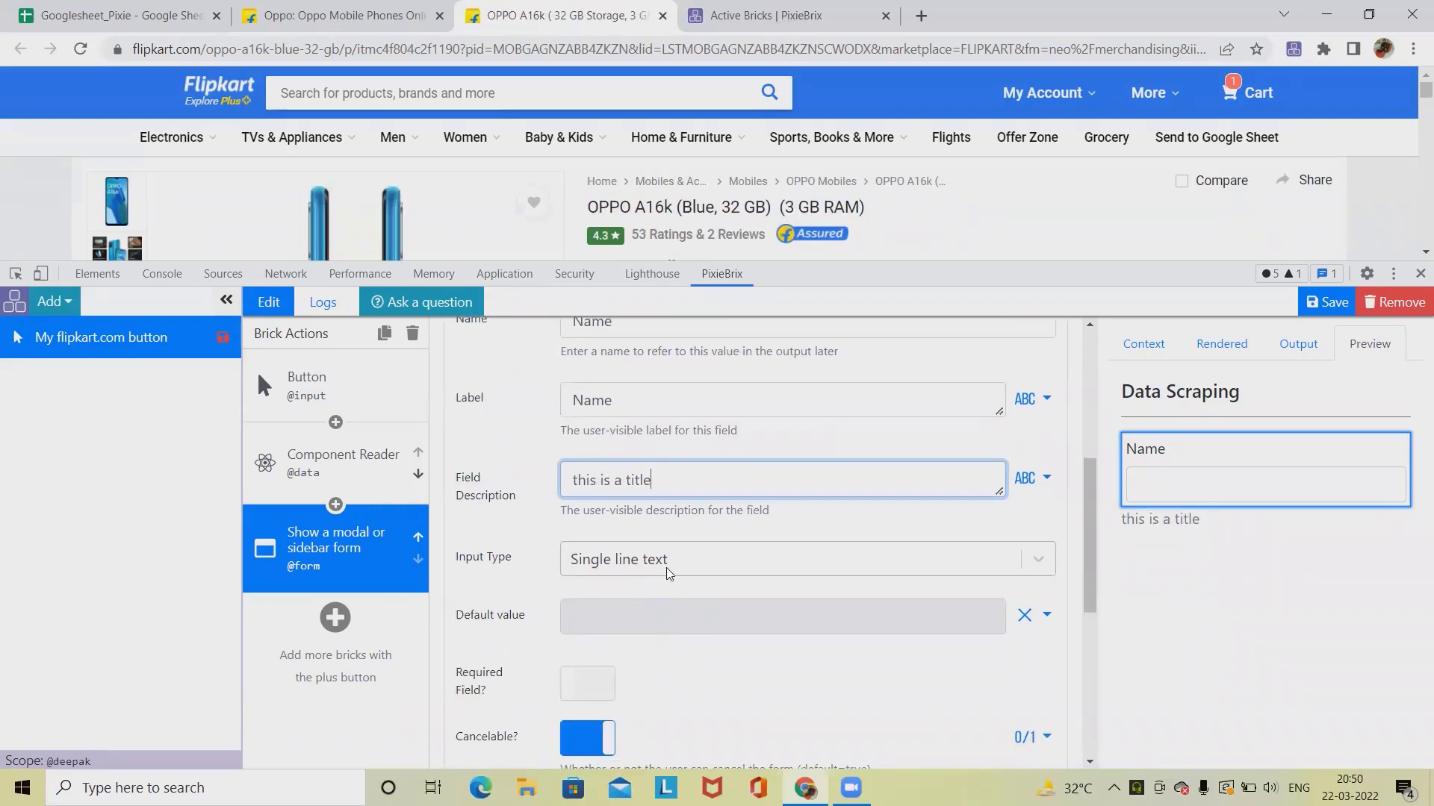
pyautogui.click(704, 611)
pyautogui.click(1035, 614)
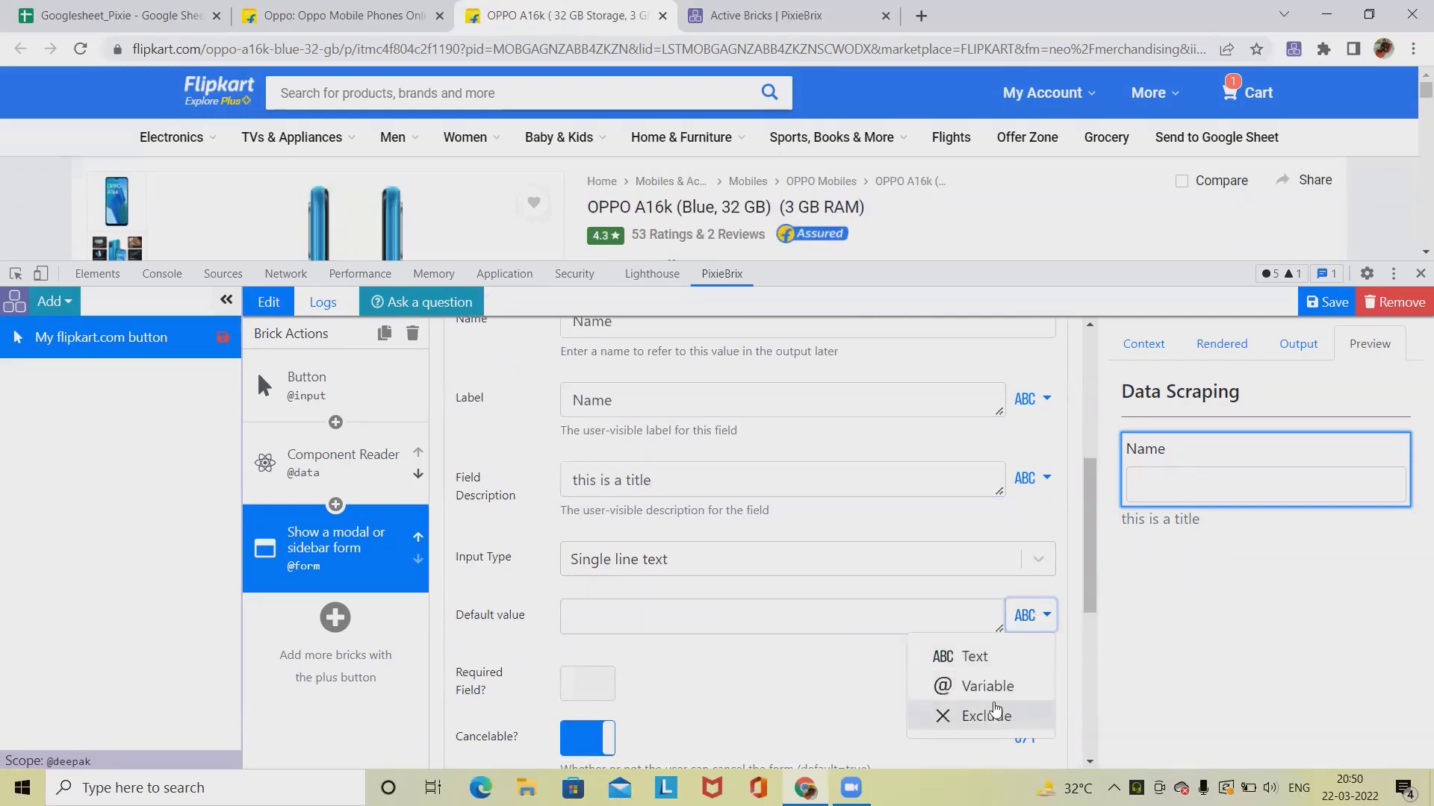
pyautogui.click(993, 682)
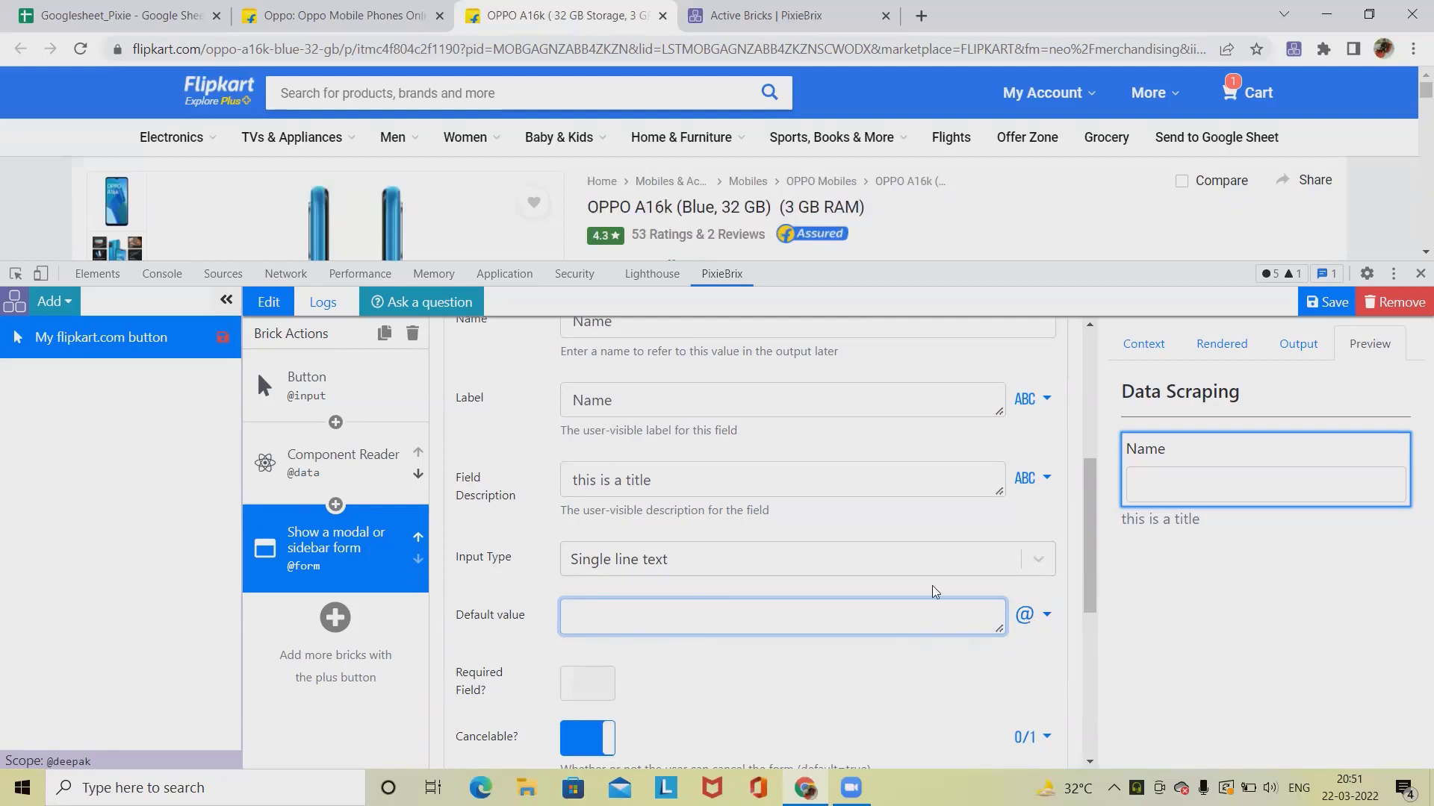
# Step: Search the Component Reader's preview data for the product title and copy the title's property path
pyautogui.click(350, 489)
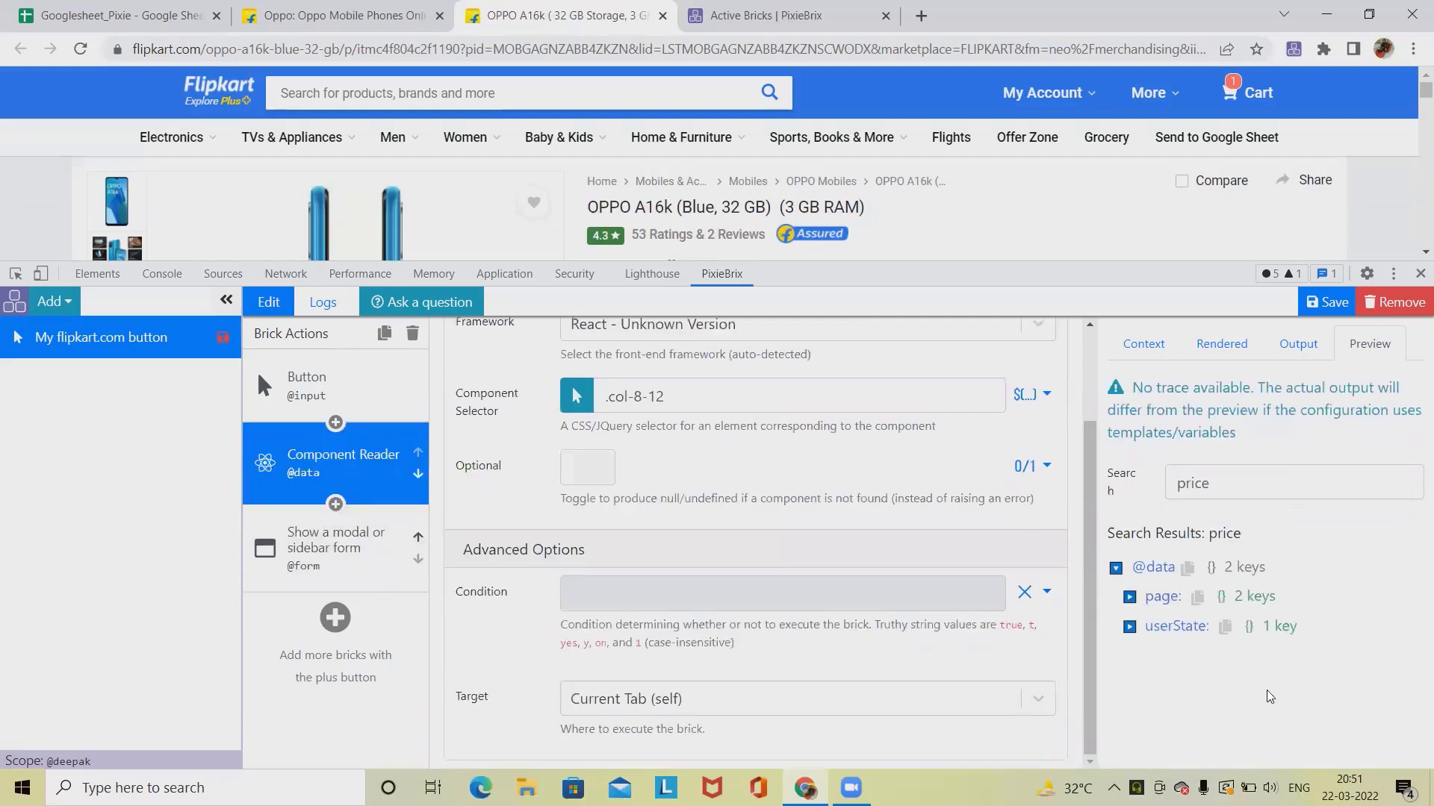
pyautogui.moveTo(586, 207); pyautogui.dragTo(771, 205)
pyautogui.hotkey('ctrl', 'c')
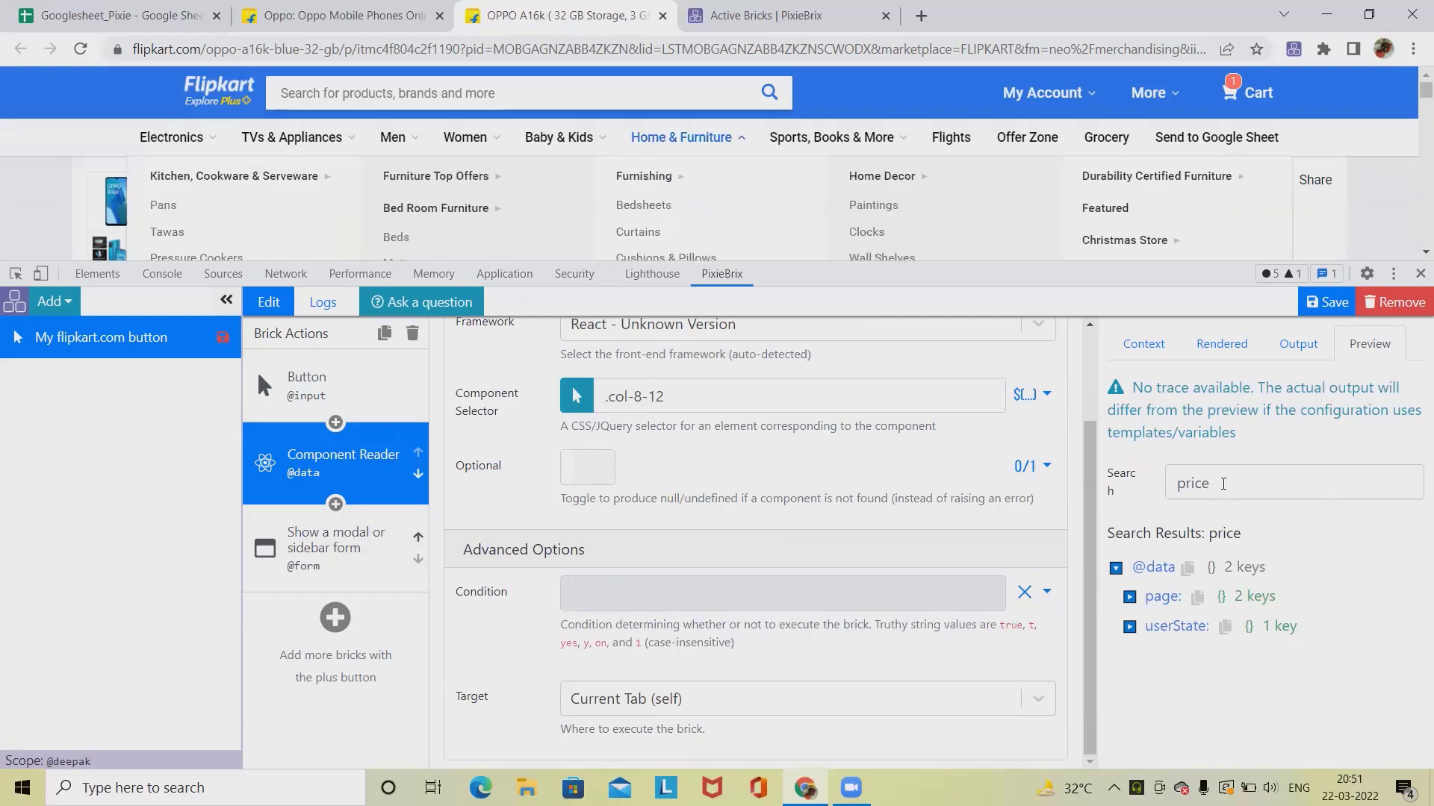
pyautogui.click(1118, 478)
pyautogui.hotkey('ctrl', 'v')
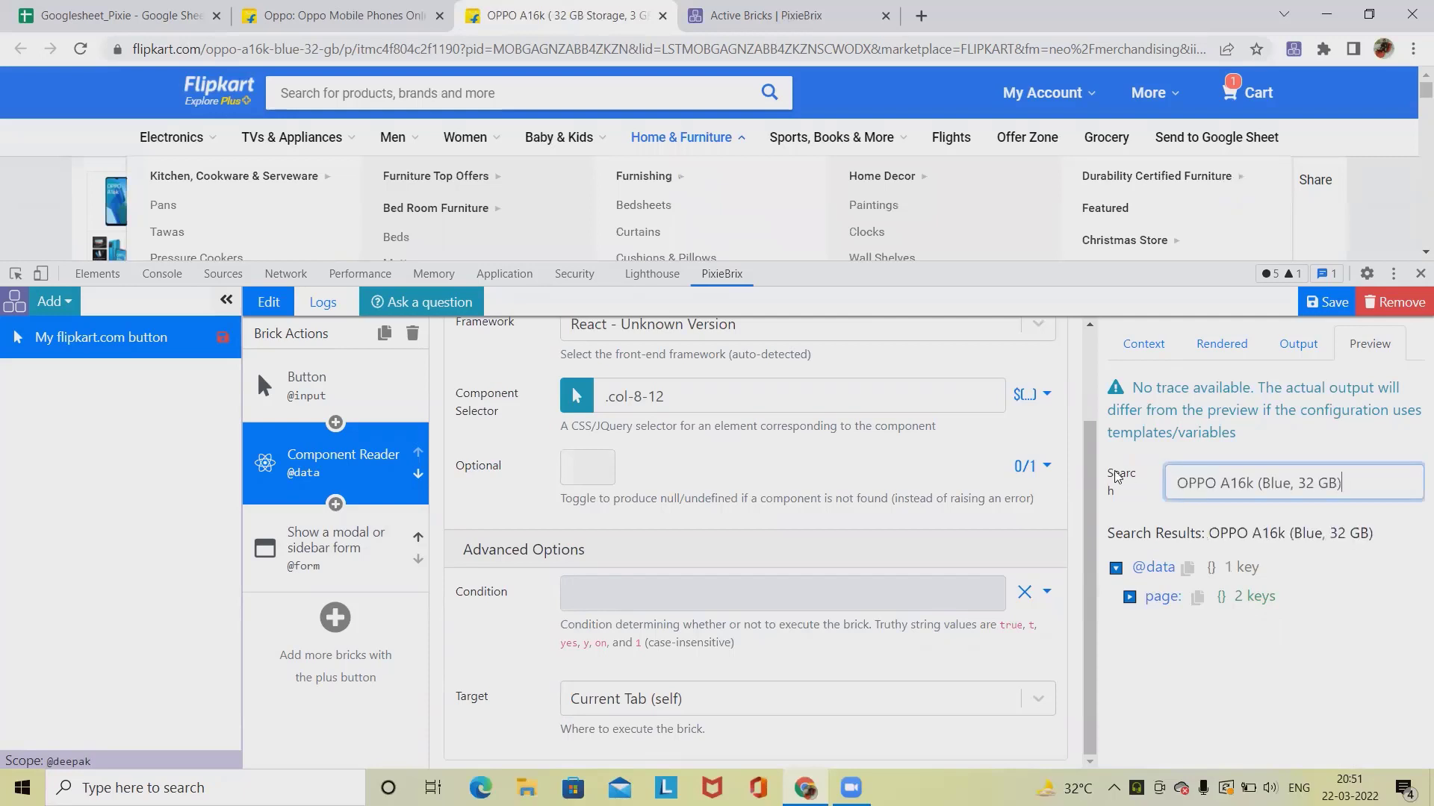
pyautogui.click(1129, 597)
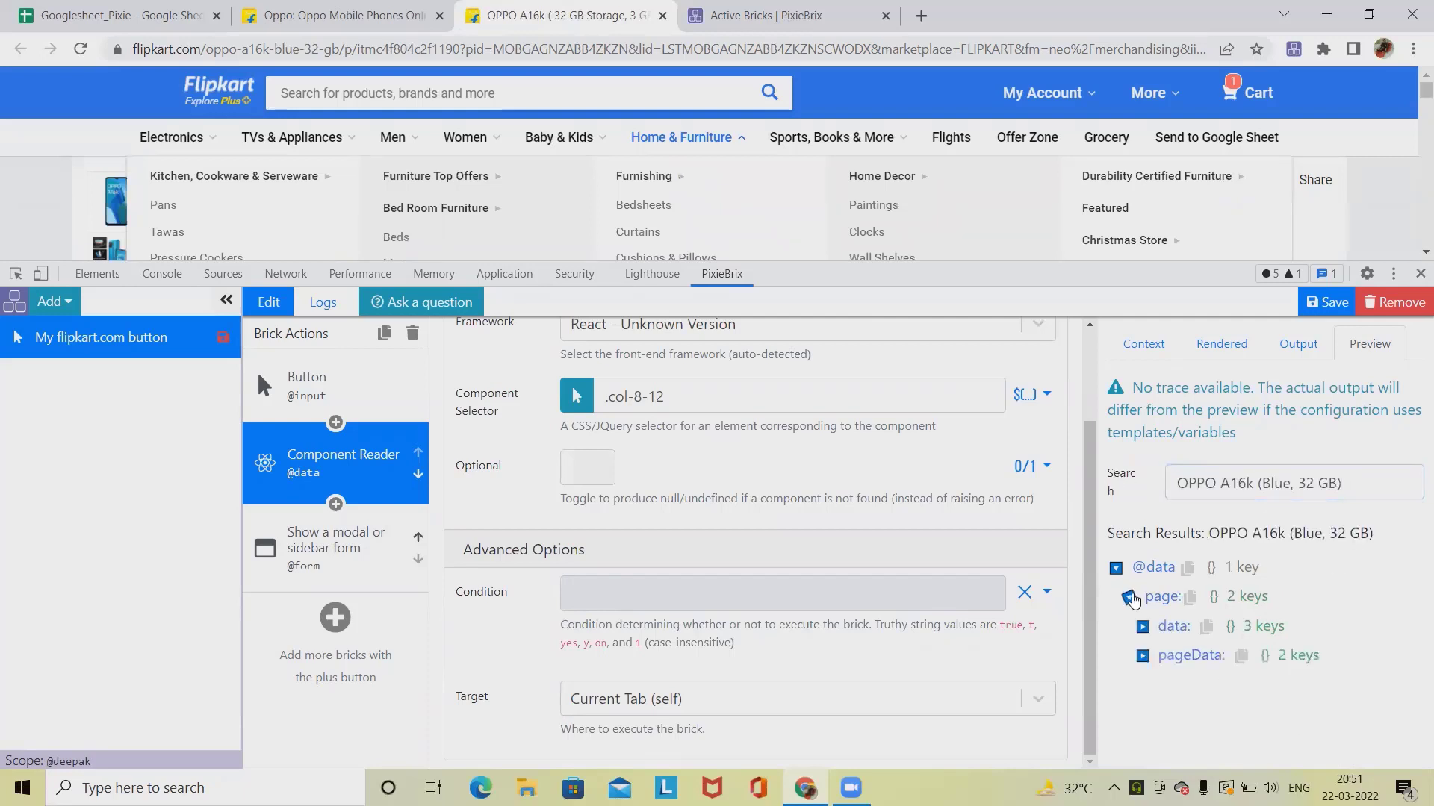
pyautogui.click(1142, 656)
pyautogui.click(1155, 684)
pyautogui.scroll(-1, 1165, 694)
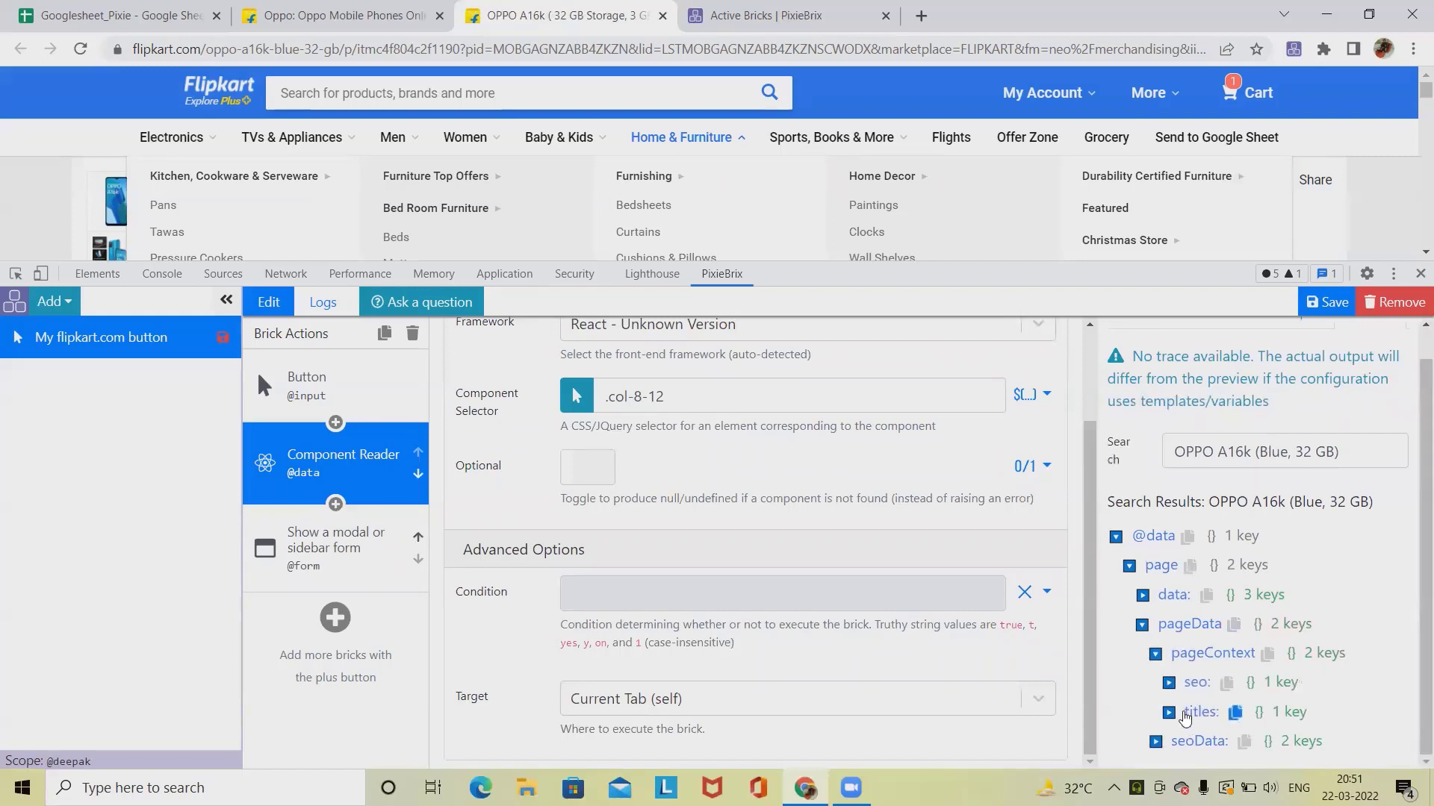
pyautogui.click(1169, 712)
pyautogui.scroll(-1, 1314, 742)
pyautogui.click(1236, 688)
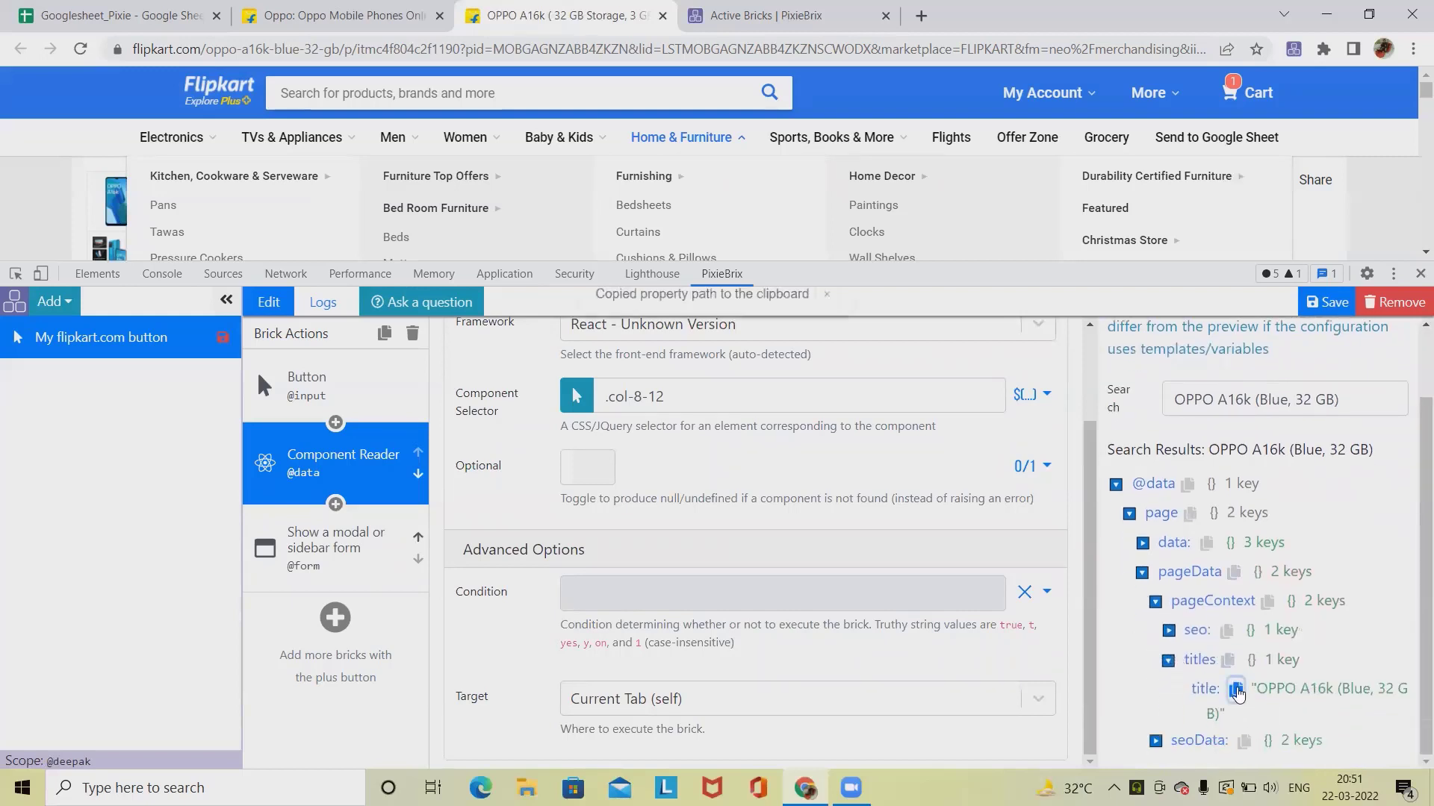
pyautogui.click(343, 546)
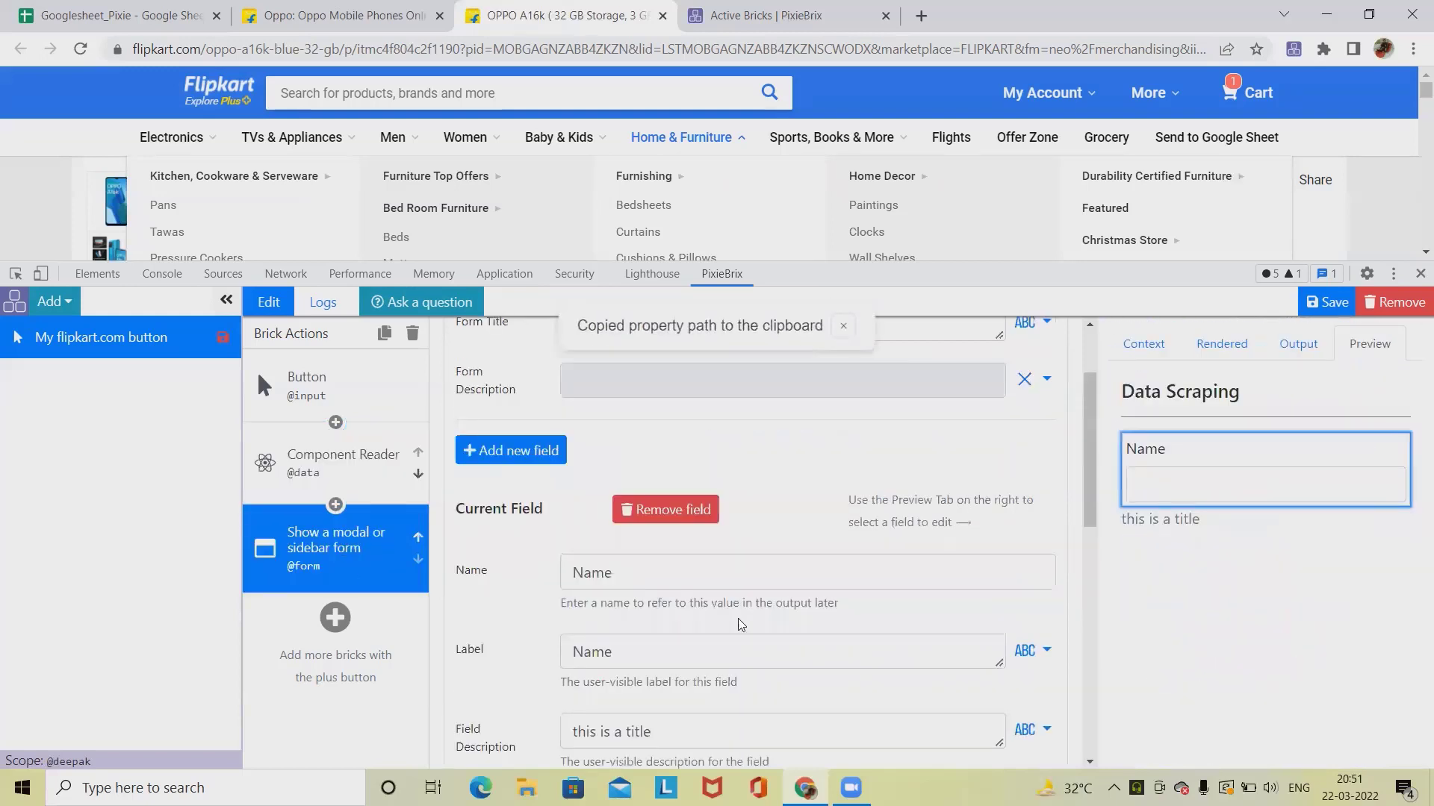
pyautogui.scroll(-3, 743, 625)
pyautogui.scroll(-2, 610, 704)
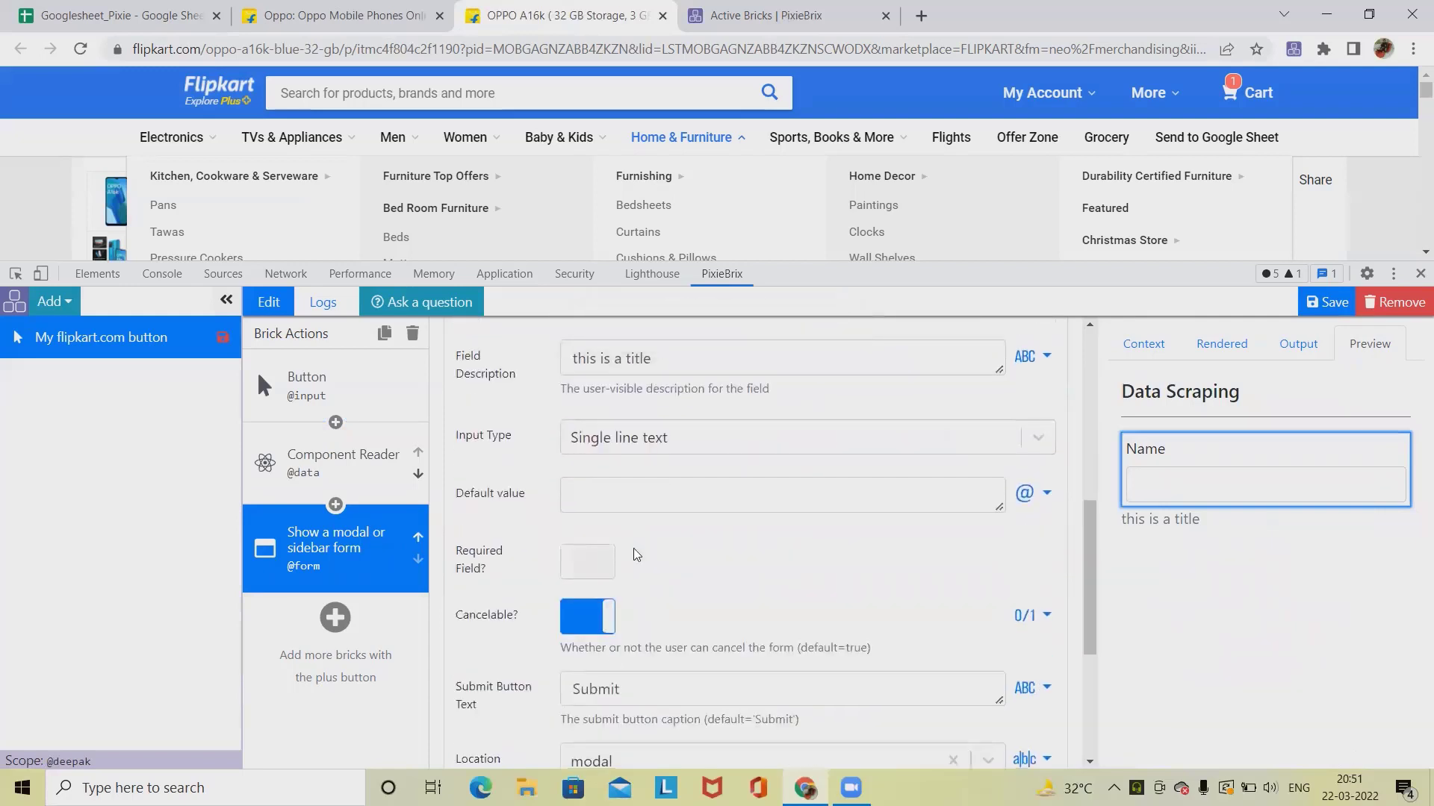
pyautogui.click(630, 504)
pyautogui.hotkey('ctrl', 'v')
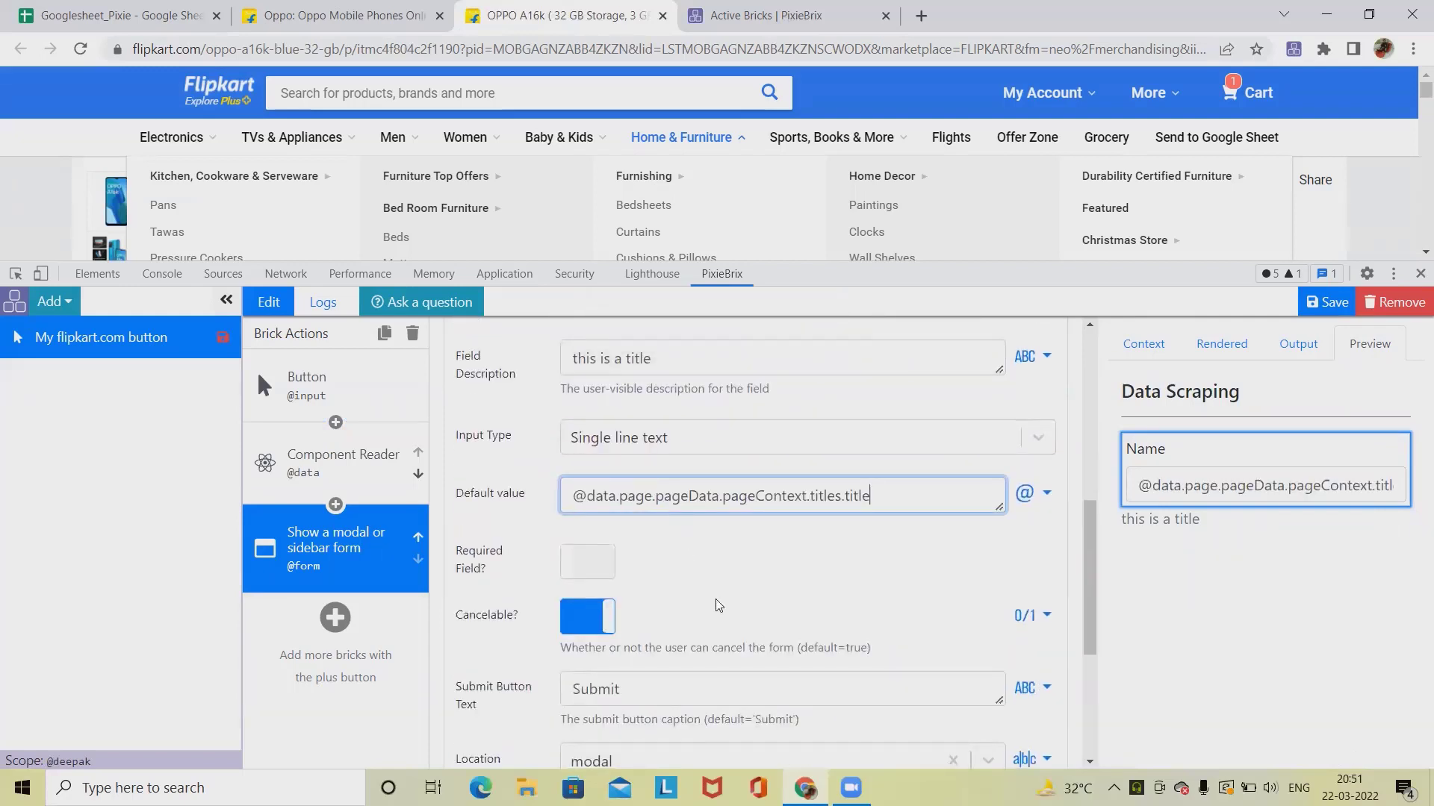
# Step: Add a new form field with name and label Price
pyautogui.click(745, 586)
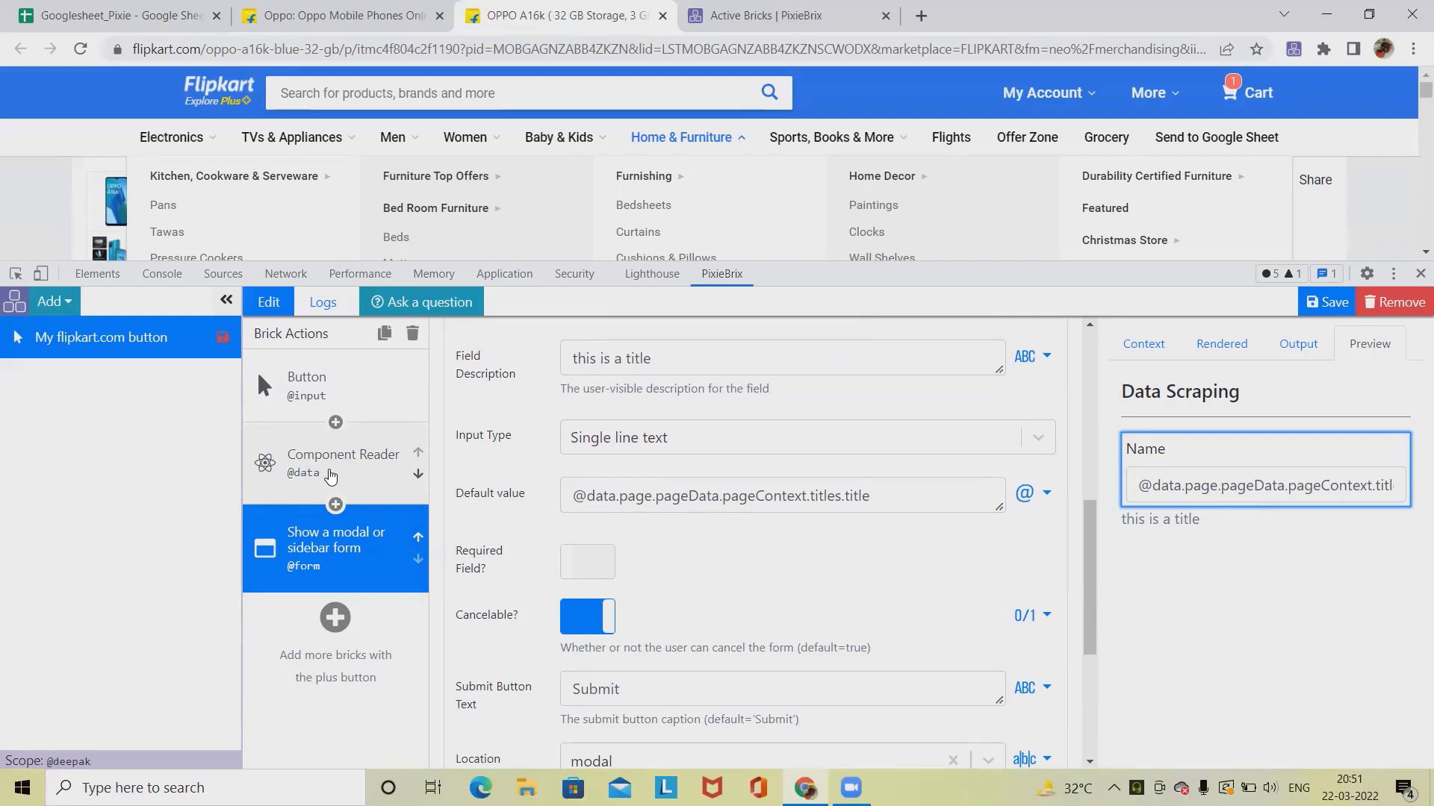
pyautogui.scroll(-4, 702, 530)
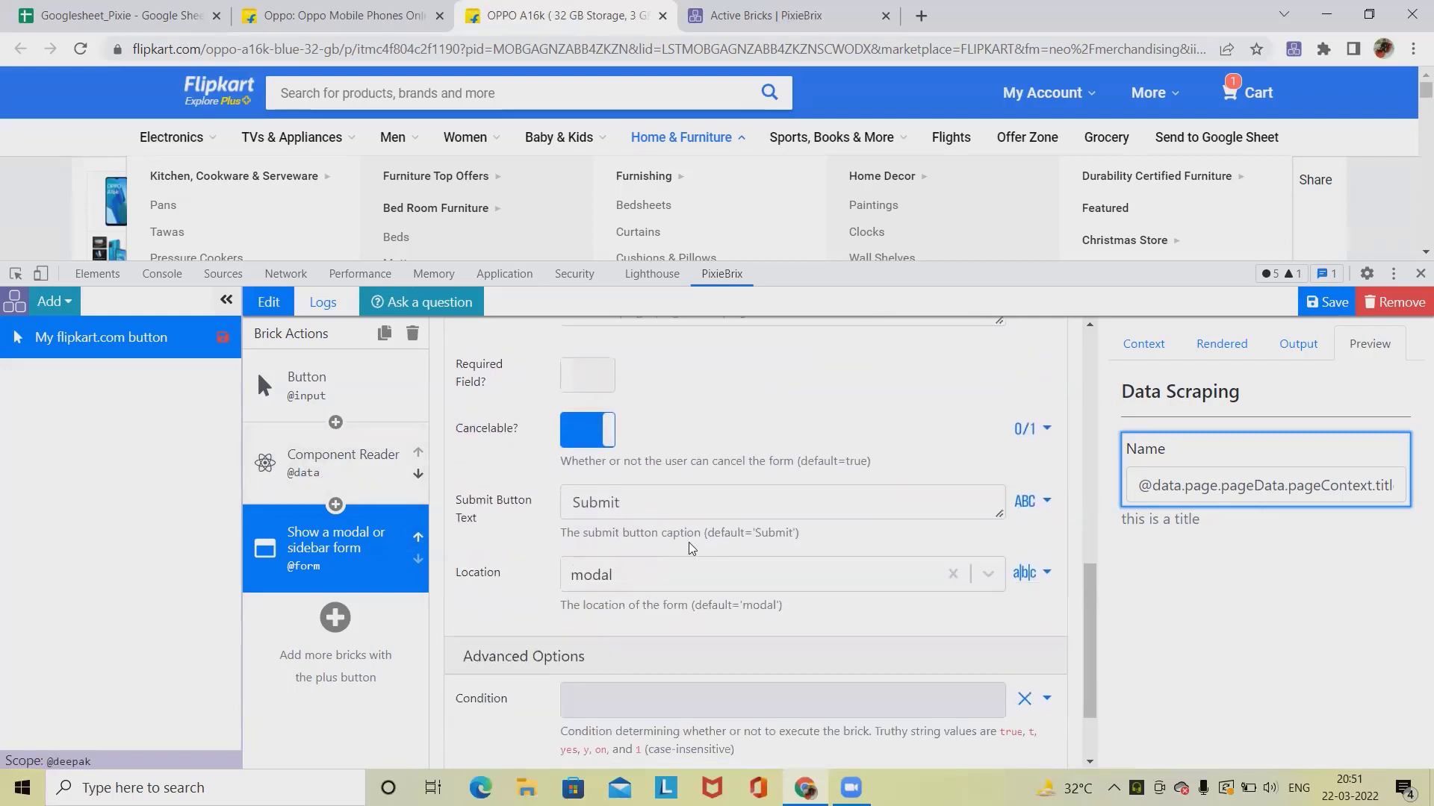
pyautogui.scroll(9, 697, 540)
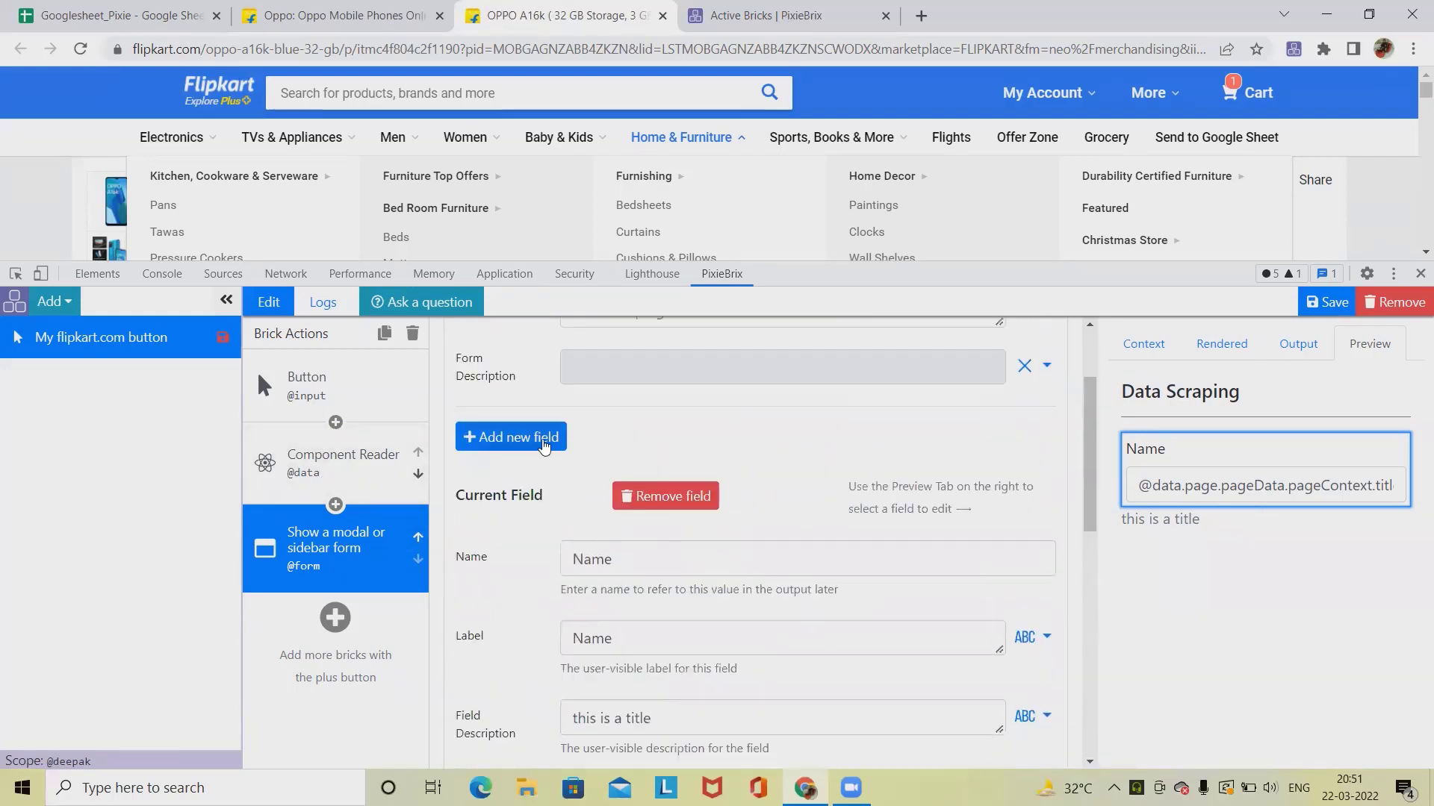
pyautogui.click(544, 444)
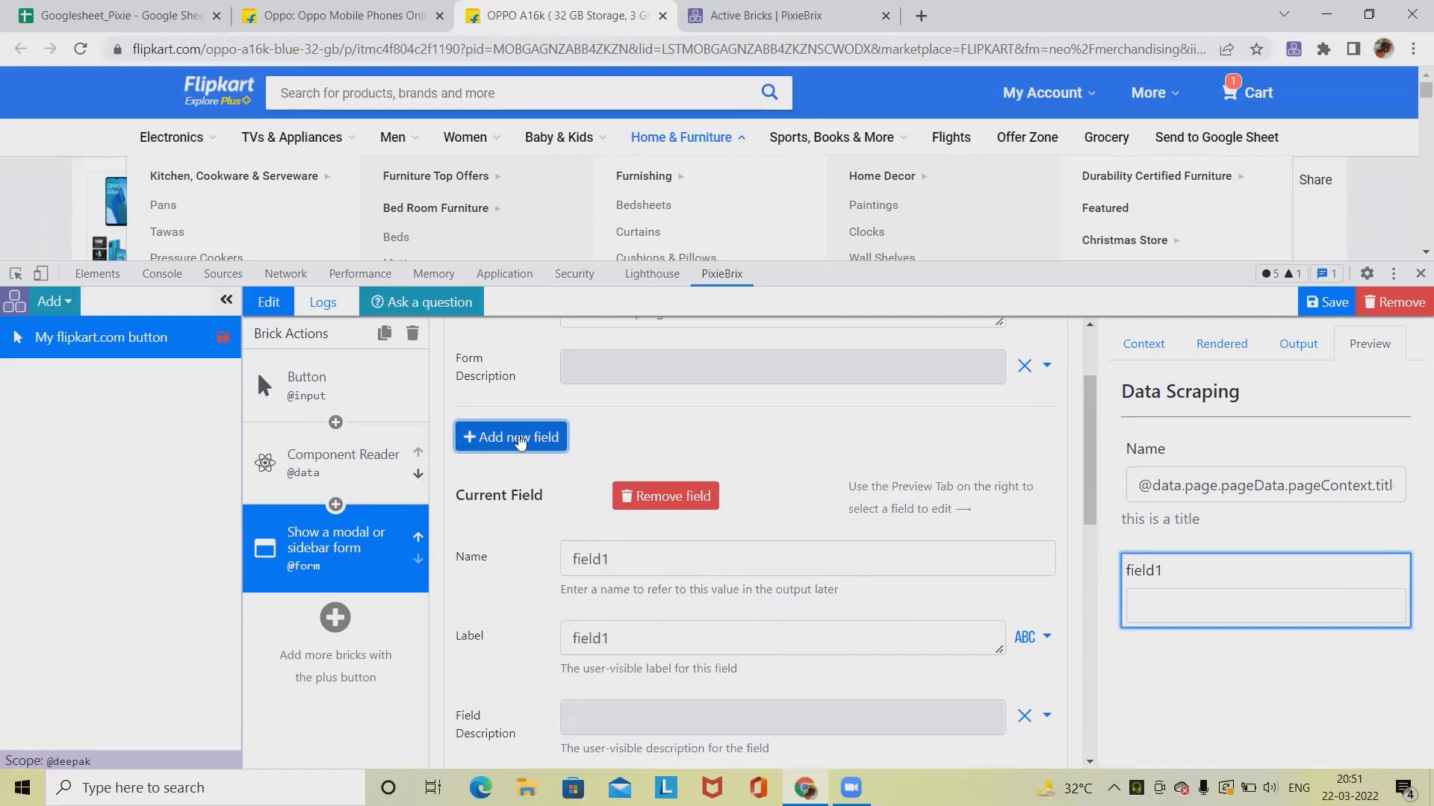
pyautogui.moveTo(644, 562); pyautogui.dragTo(453, 556)
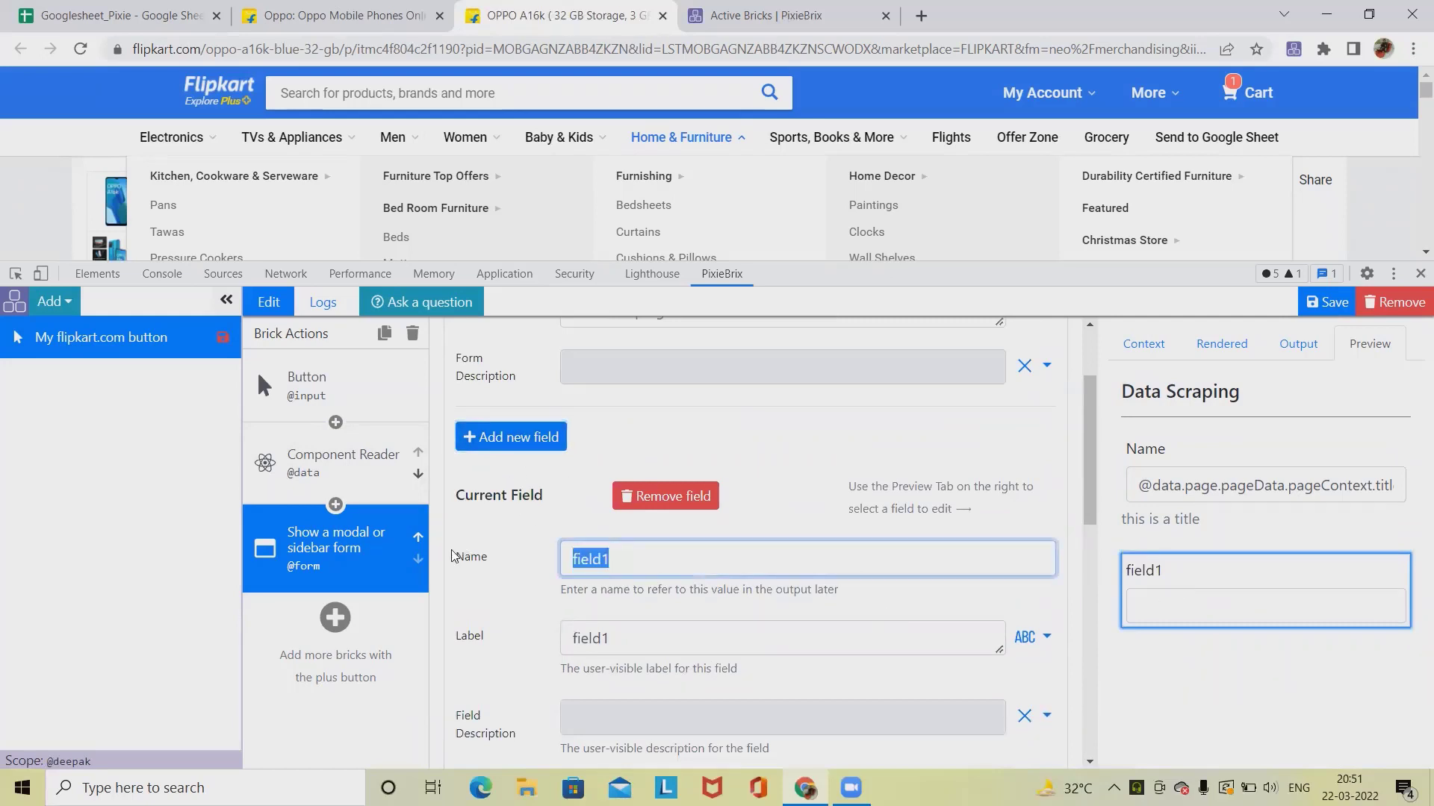
pyautogui.write('Price')
pyautogui.moveTo(621, 635); pyautogui.dragTo(474, 645)
pyautogui.write('Pric')
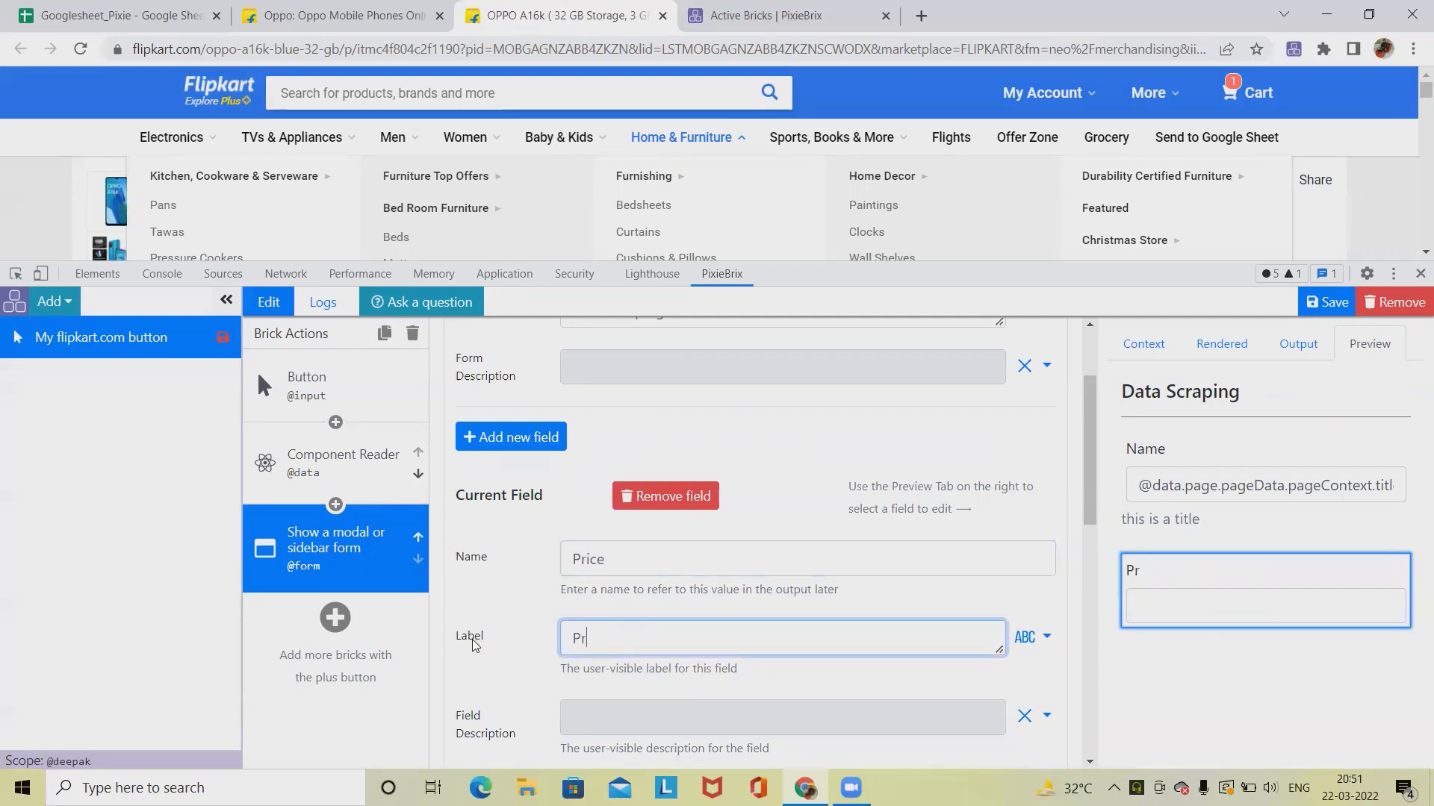
pyautogui.write('e')
pyautogui.scroll(-4, 522, 612)
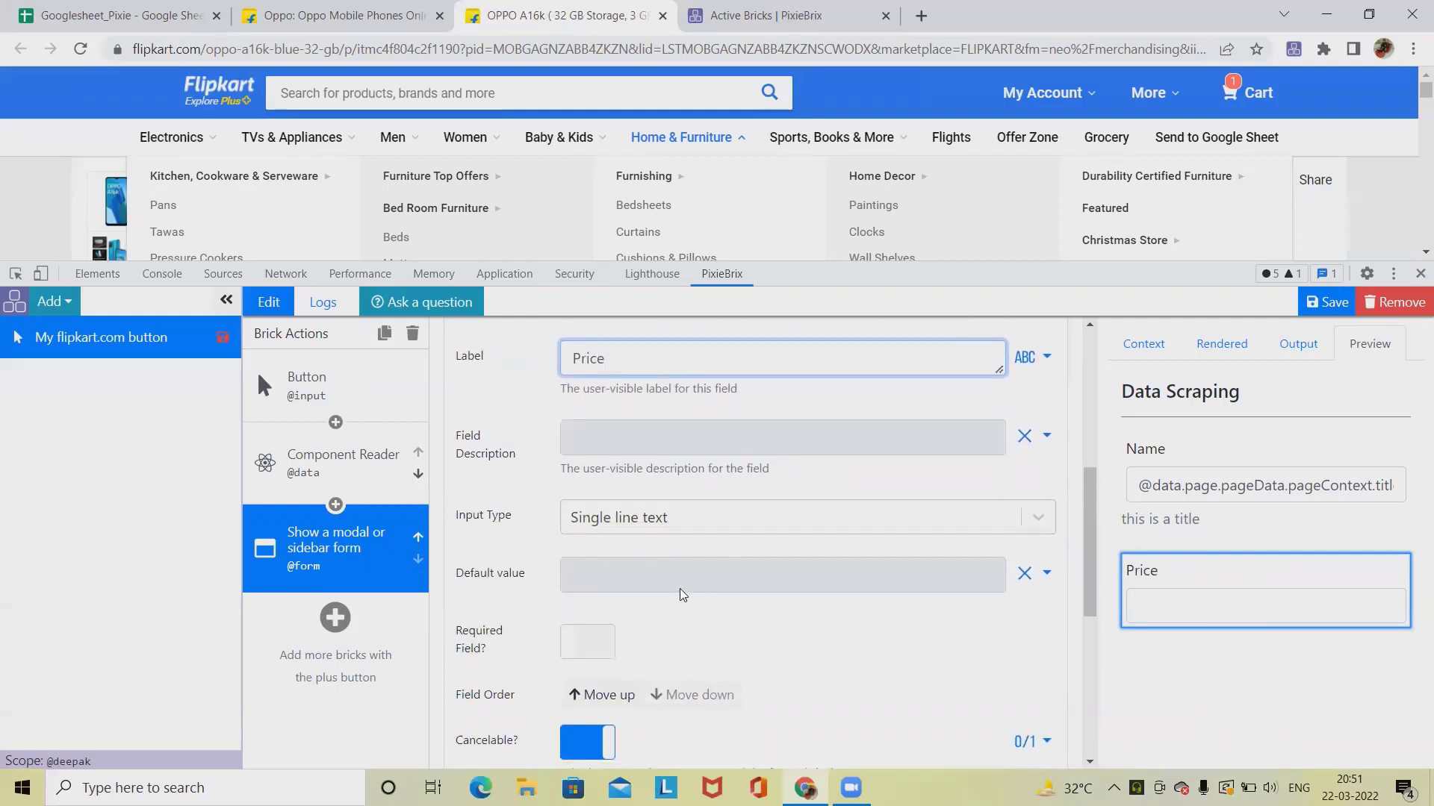
# Step: Search the Component Reader's preview data for Price and copy the final price value's property path
pyautogui.click(719, 579)
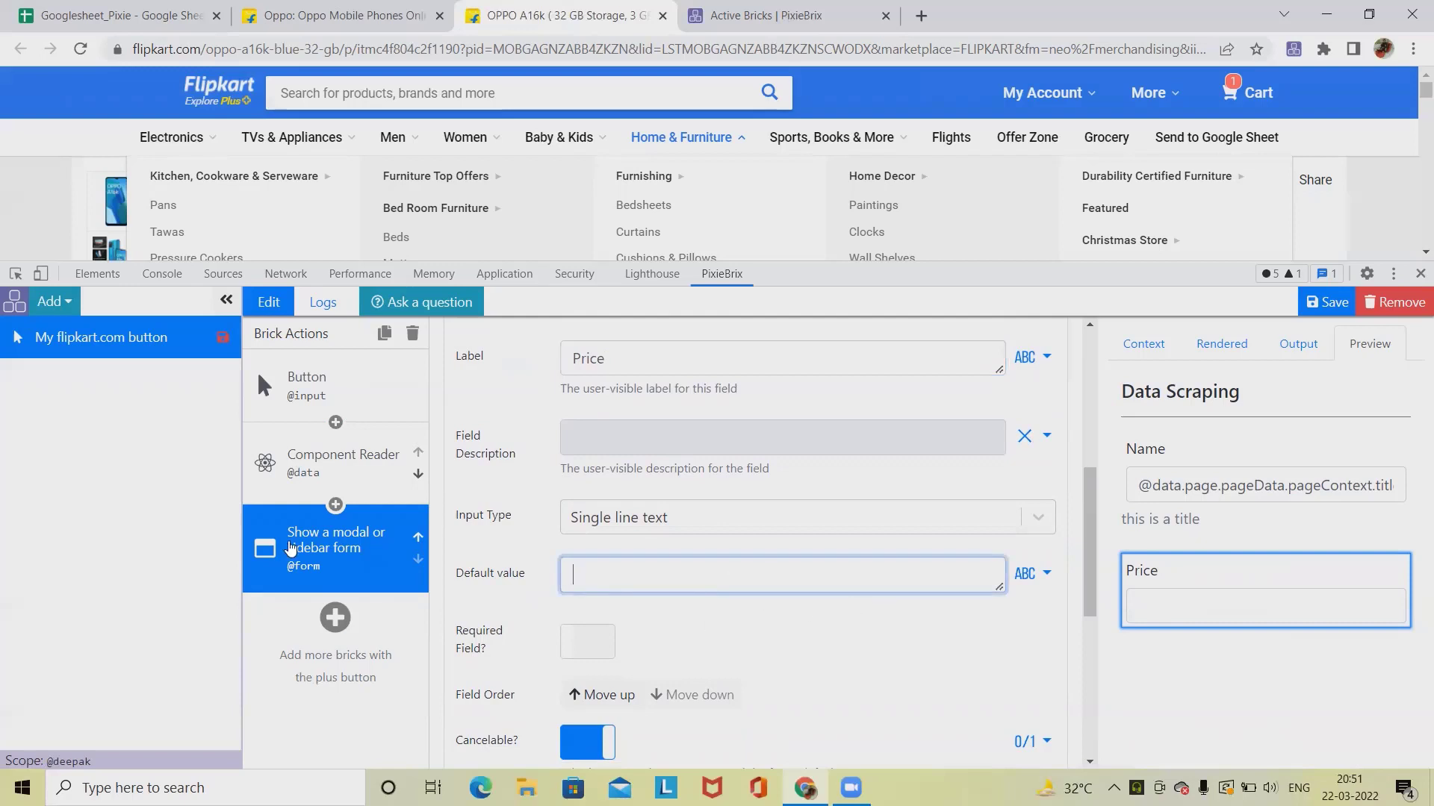
pyautogui.click(342, 475)
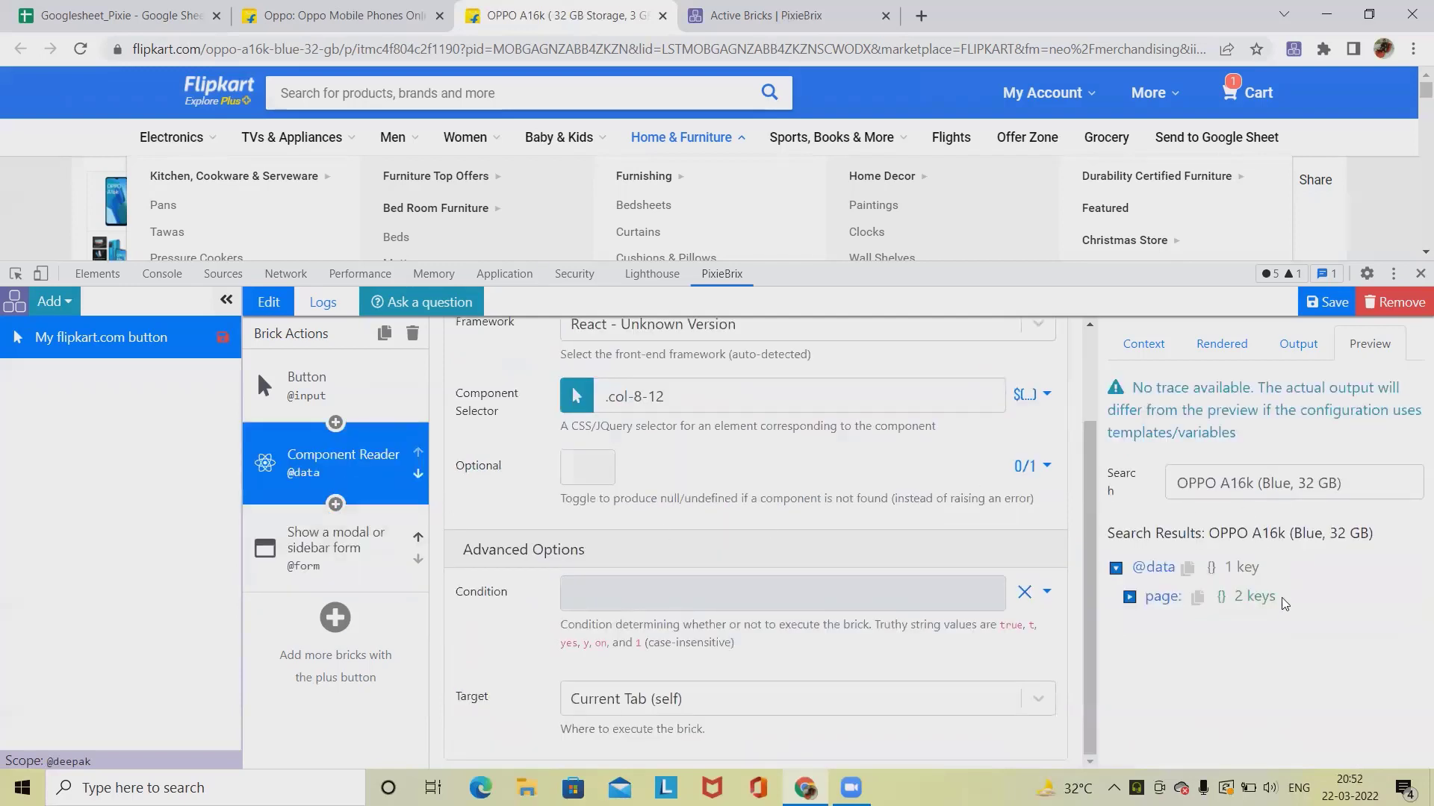
pyautogui.moveTo(1343, 483); pyautogui.dragTo(1024, 500)
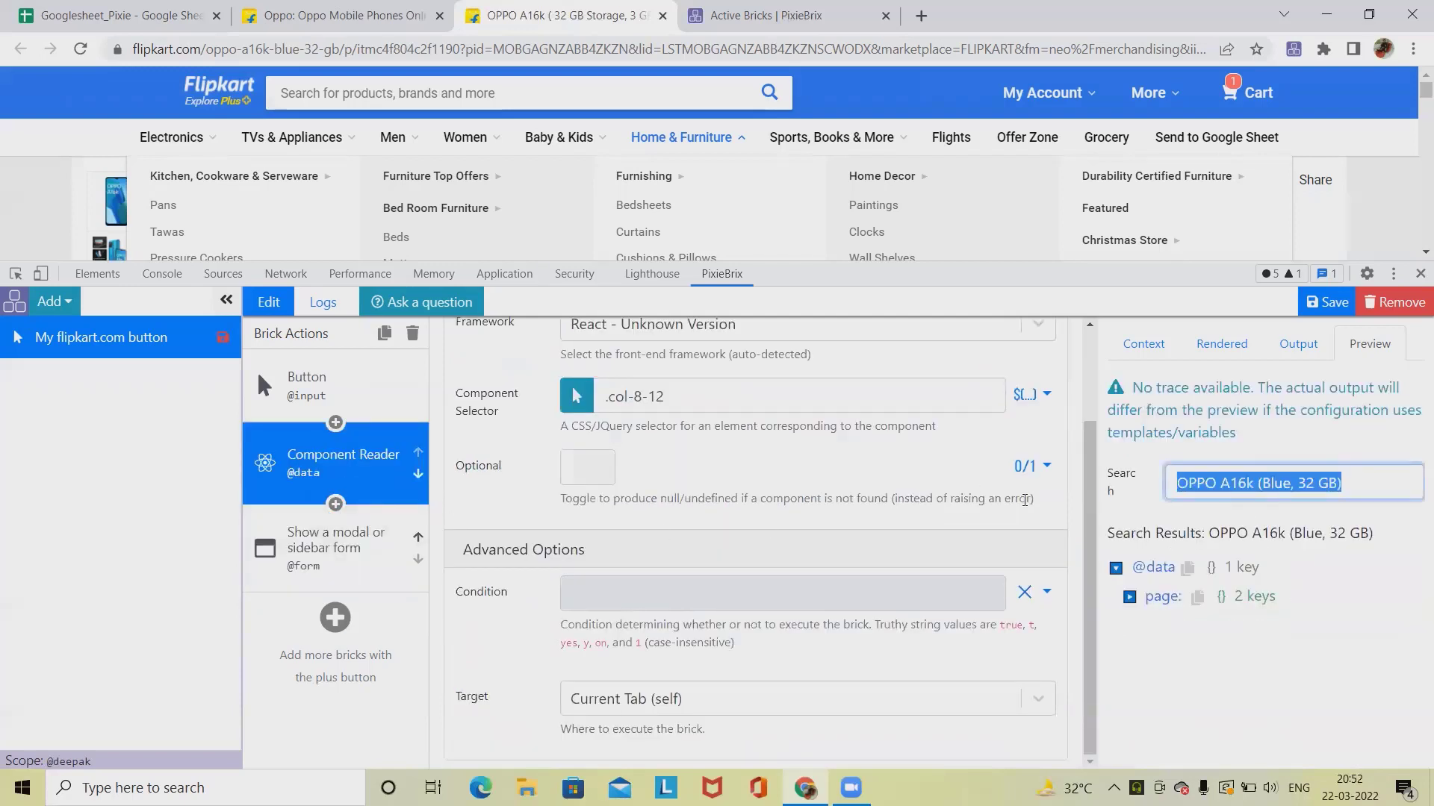
pyautogui.write('Price')
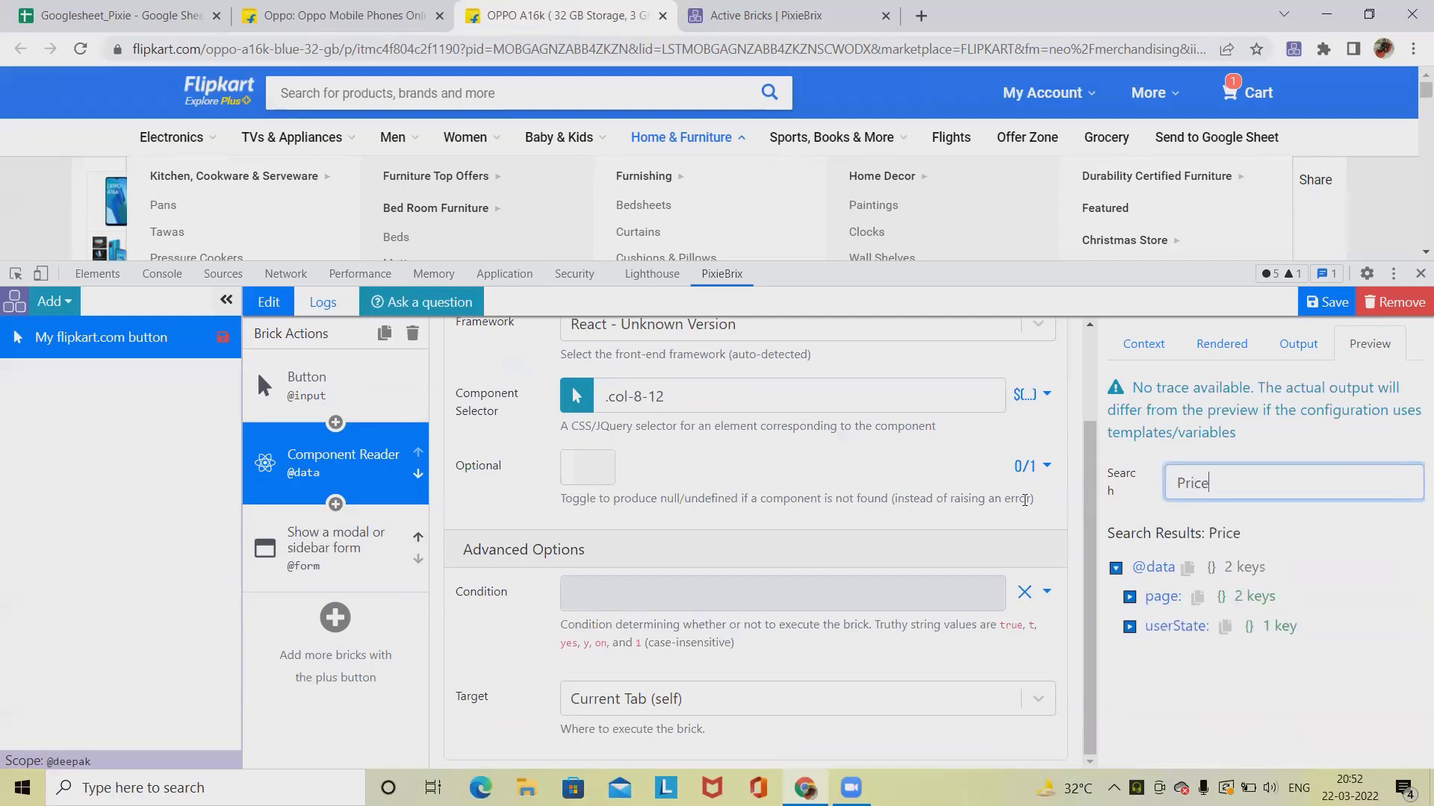
pyautogui.click(1129, 597)
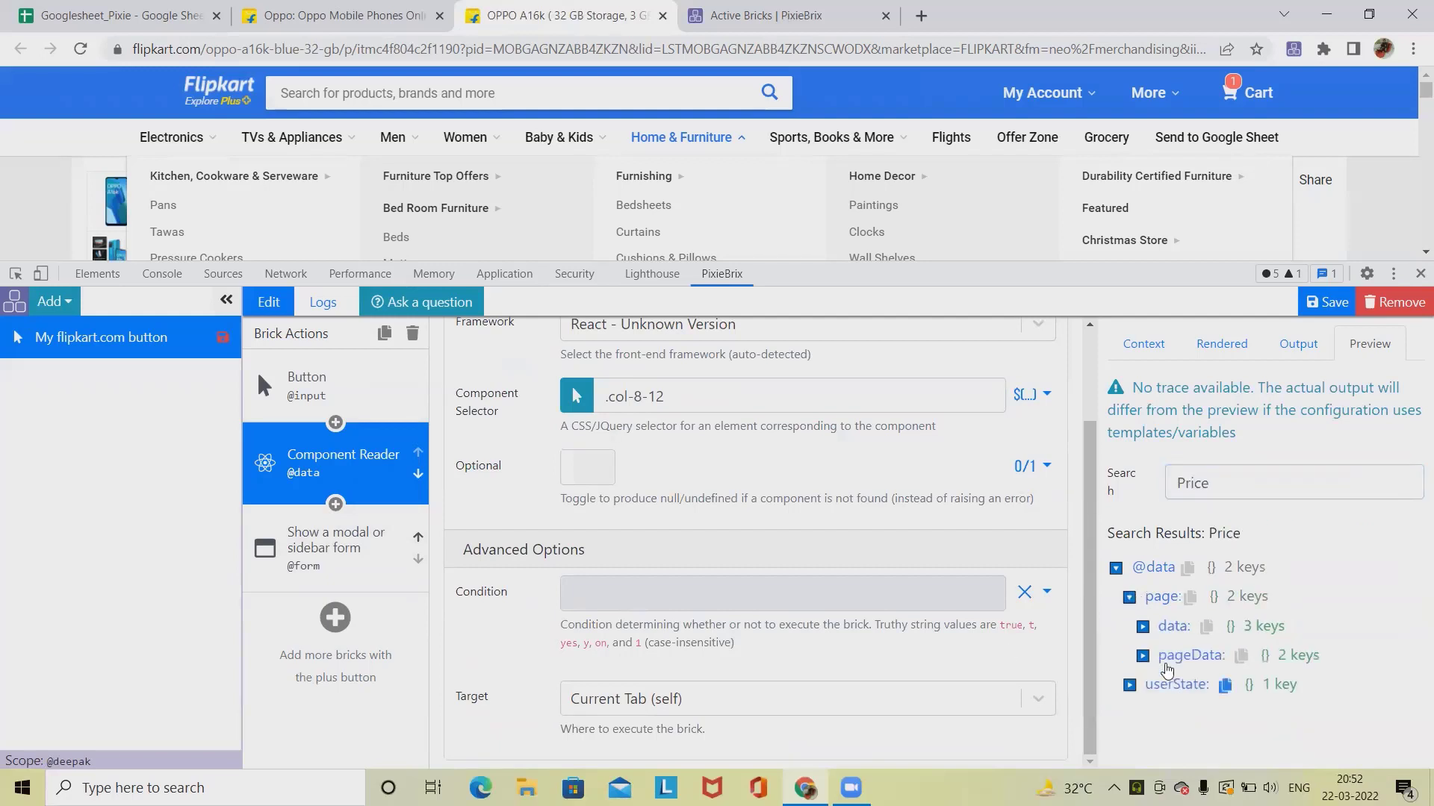
pyautogui.click(1144, 656)
pyautogui.click(1160, 684)
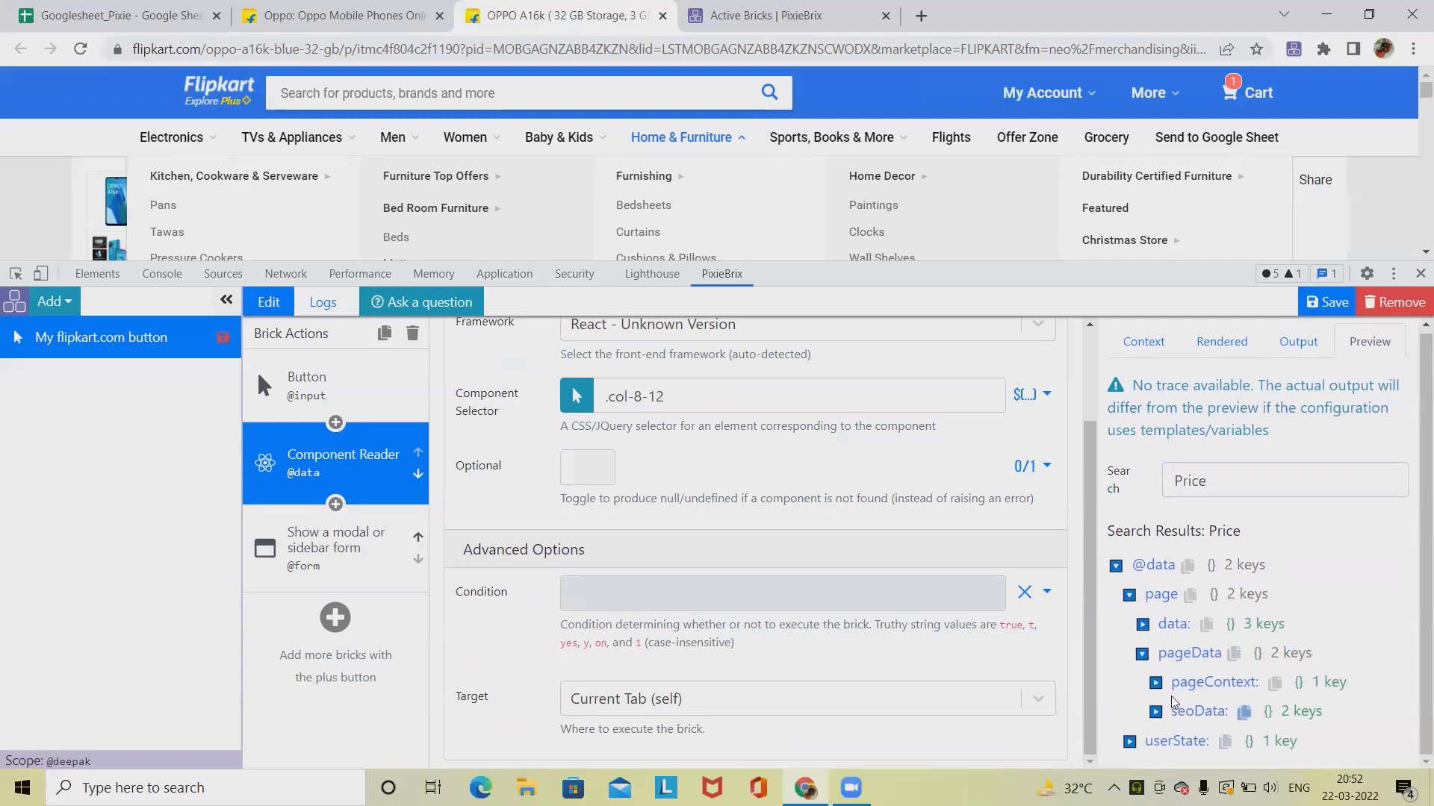
pyautogui.click(1169, 712)
pyautogui.scroll(-2, 1183, 702)
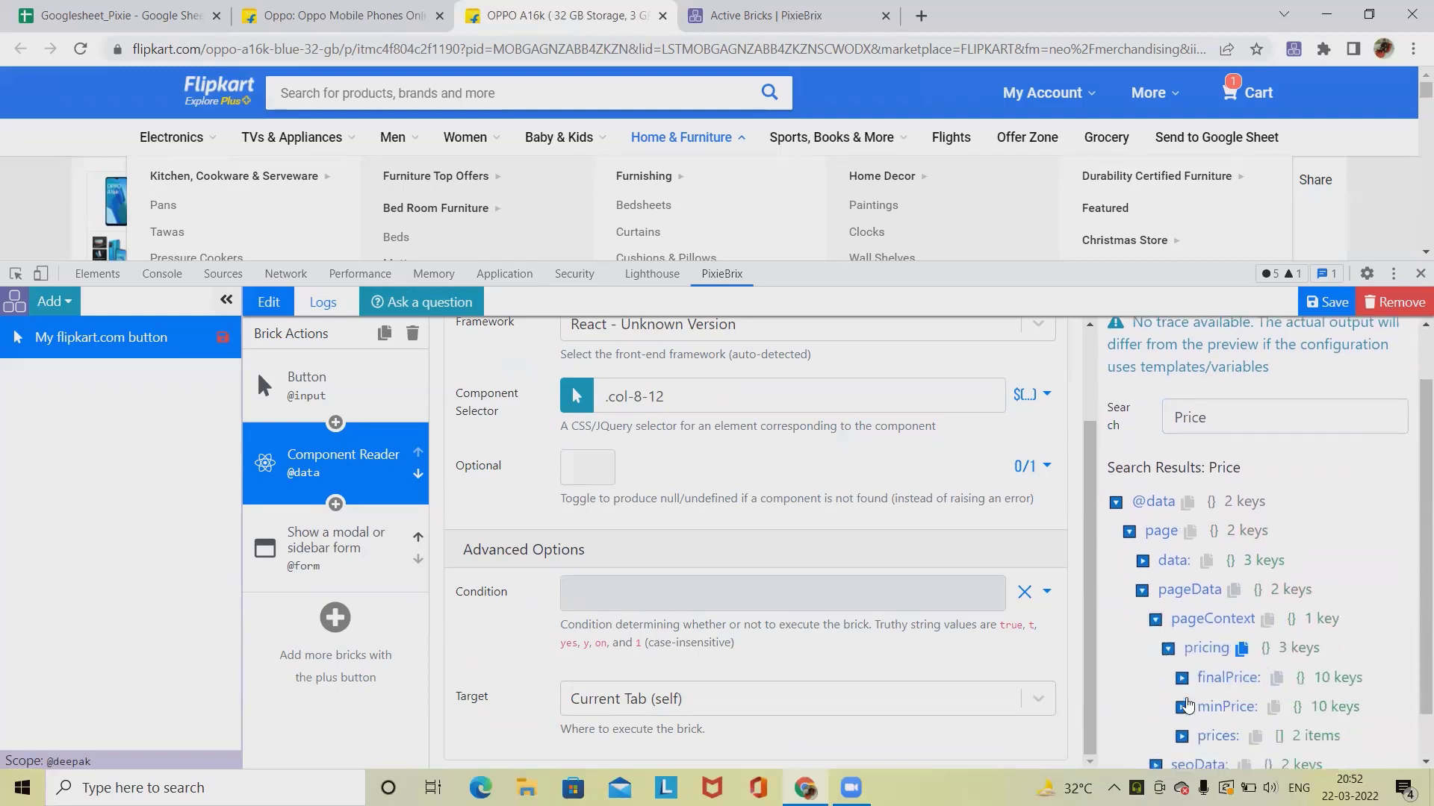
pyautogui.click(1182, 624)
pyautogui.scroll(-5, 1262, 661)
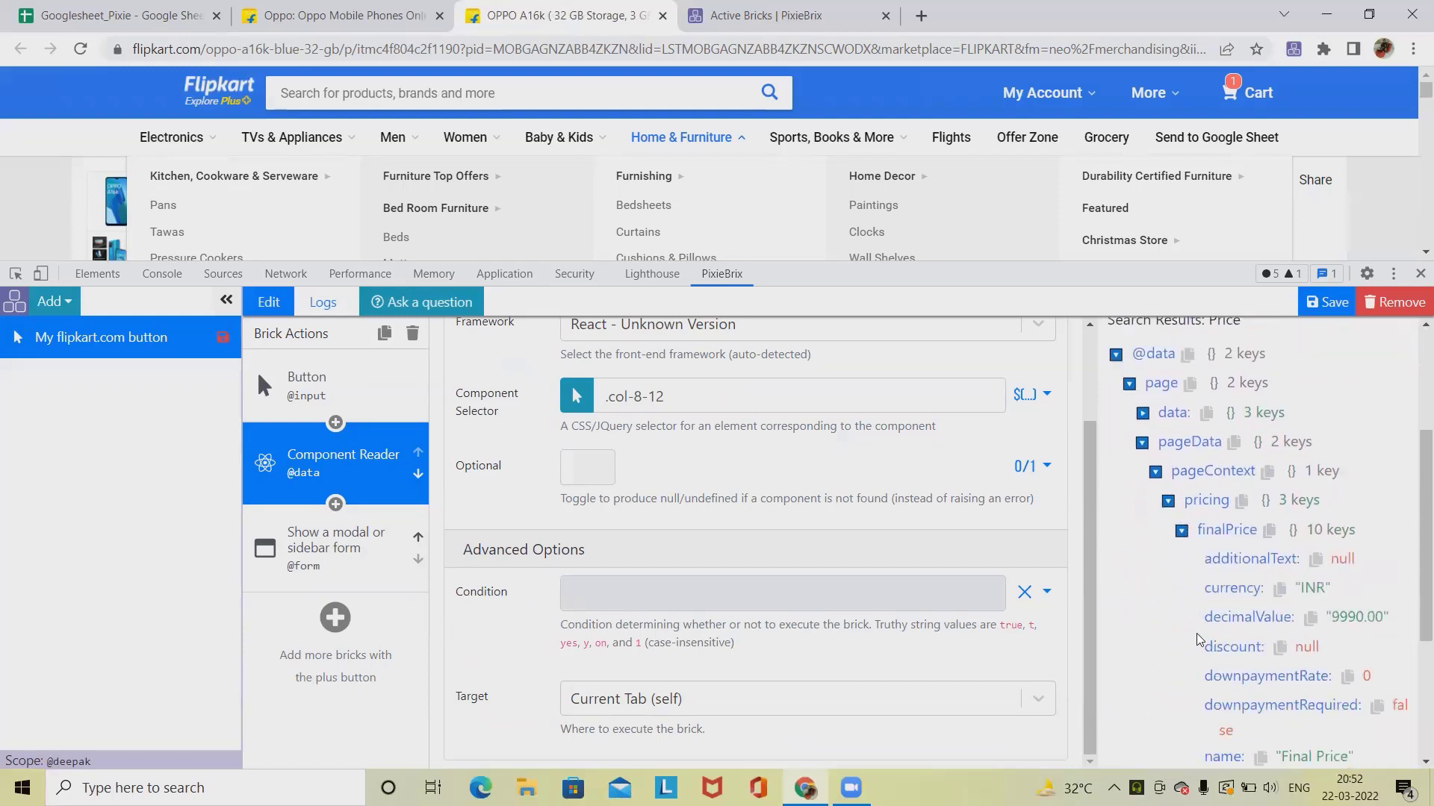
pyautogui.click(1258, 623)
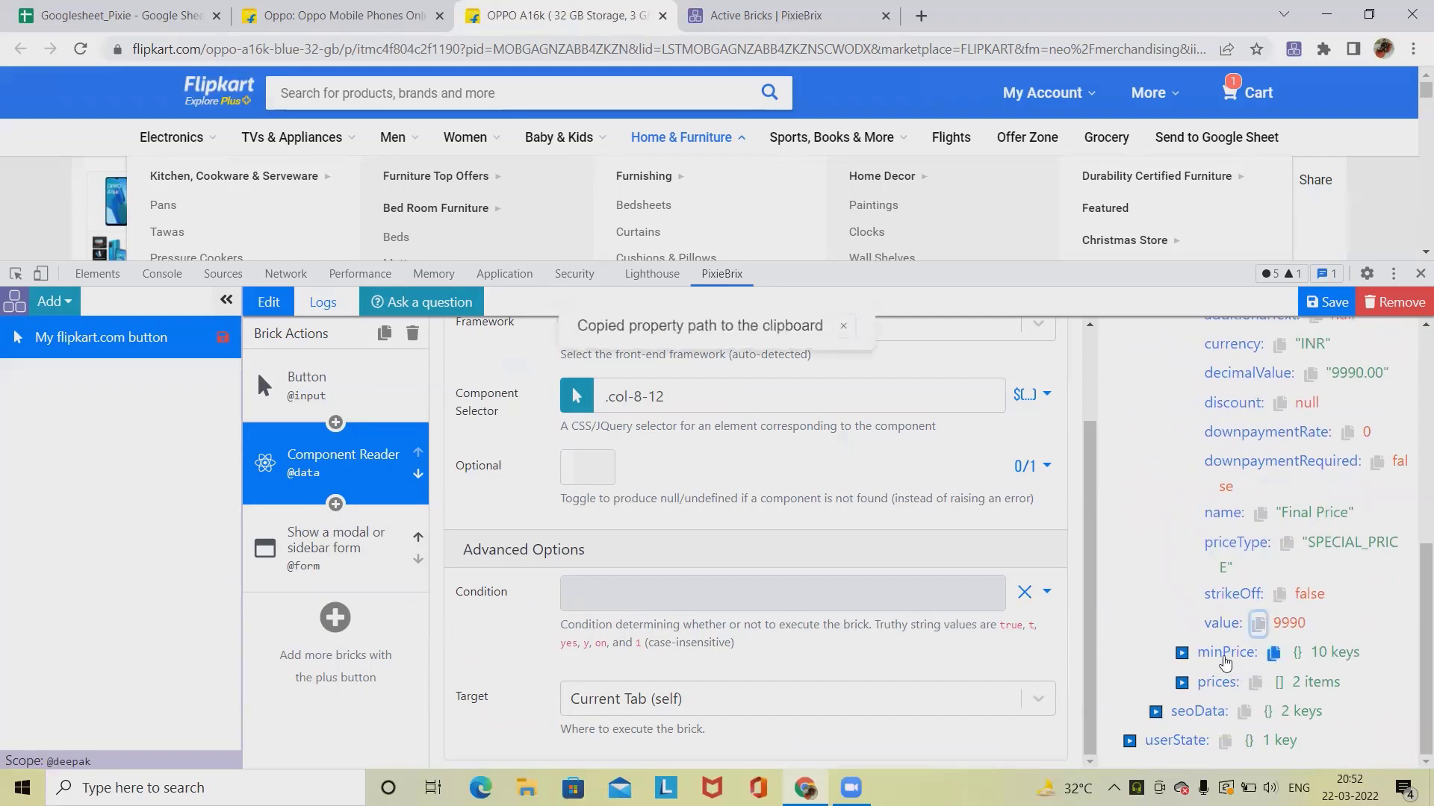
pyautogui.click(378, 569)
pyautogui.scroll(-6, 699, 591)
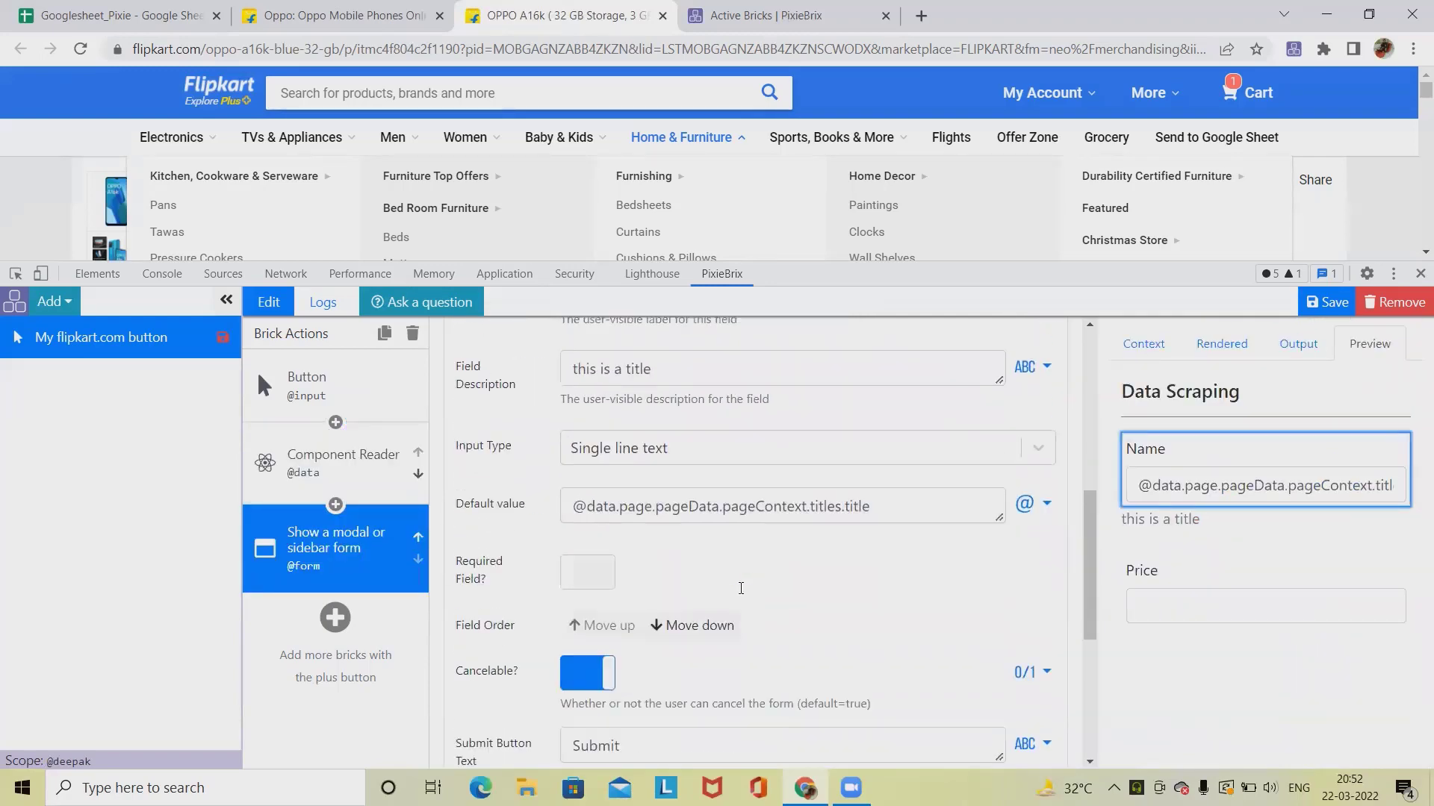
pyautogui.click(1154, 582)
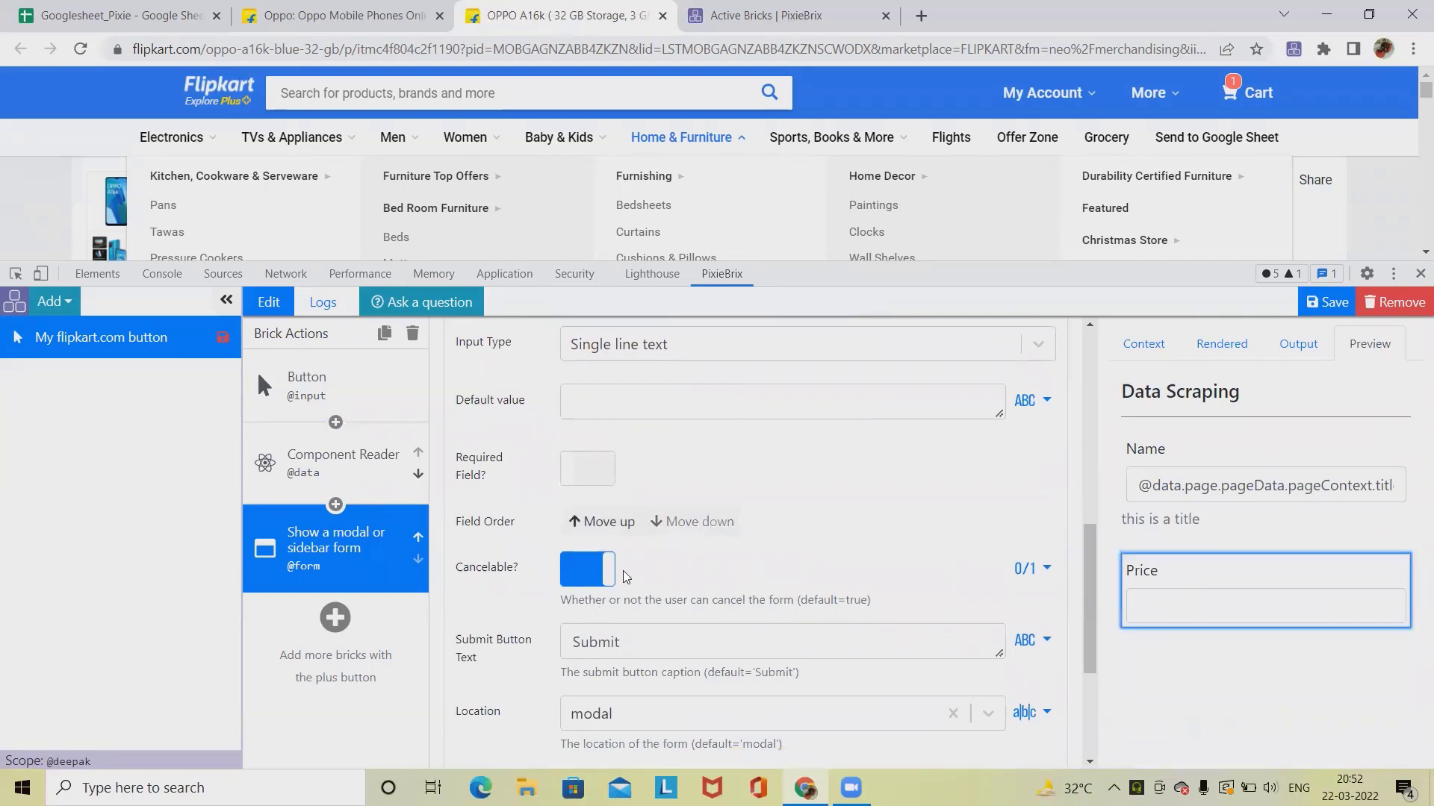
pyautogui.scroll(-1, 624, 566)
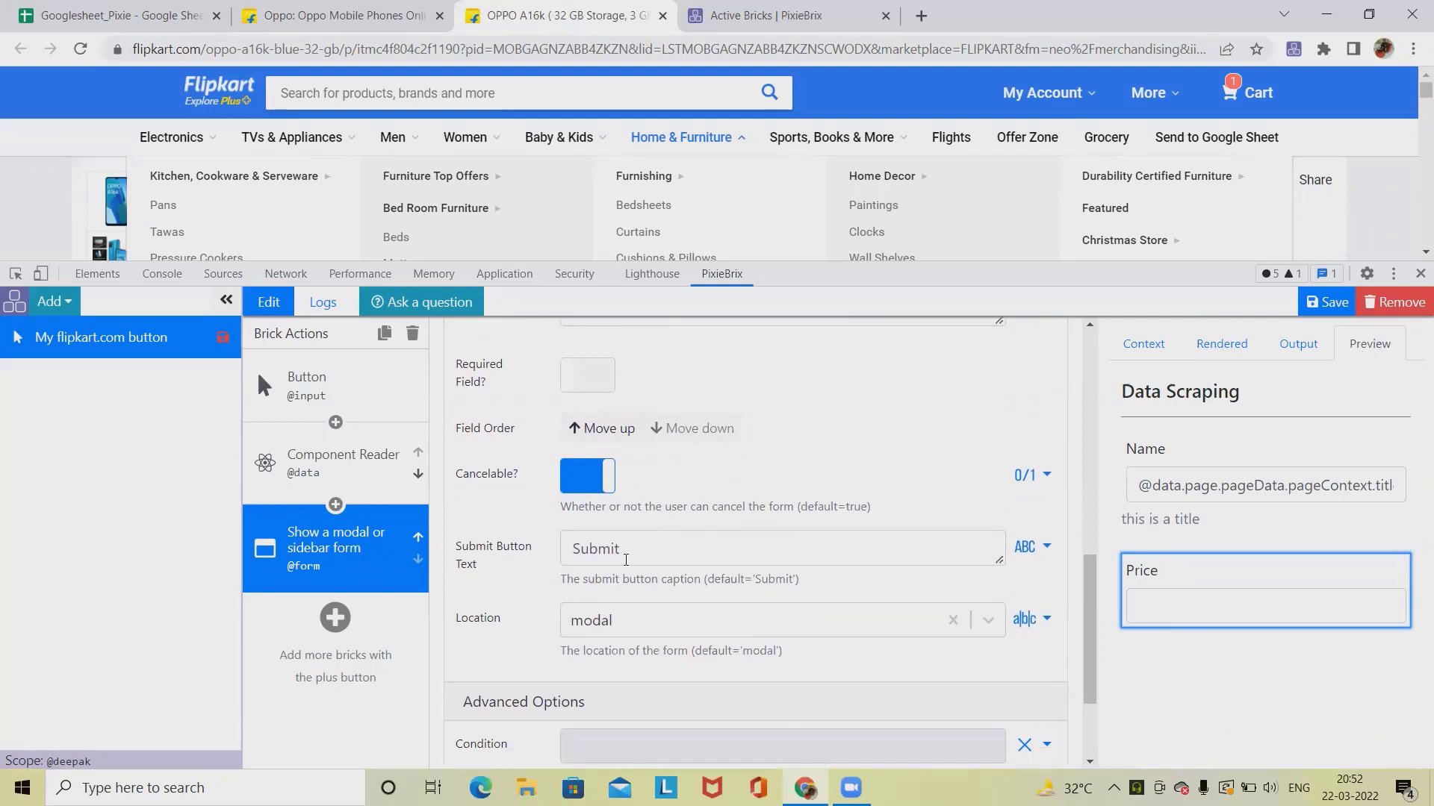
pyautogui.scroll(1, 774, 494)
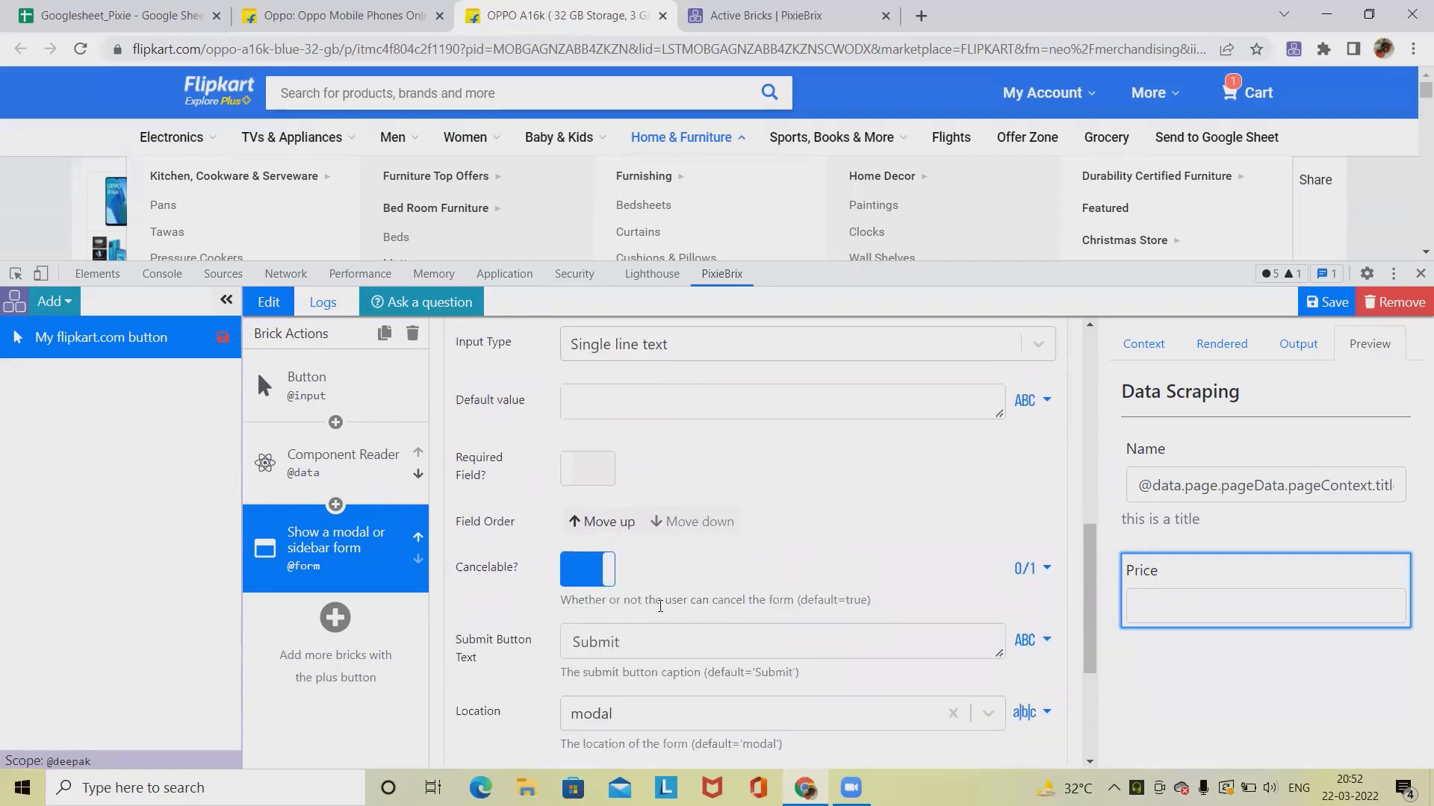
pyautogui.scroll(1, 737, 554)
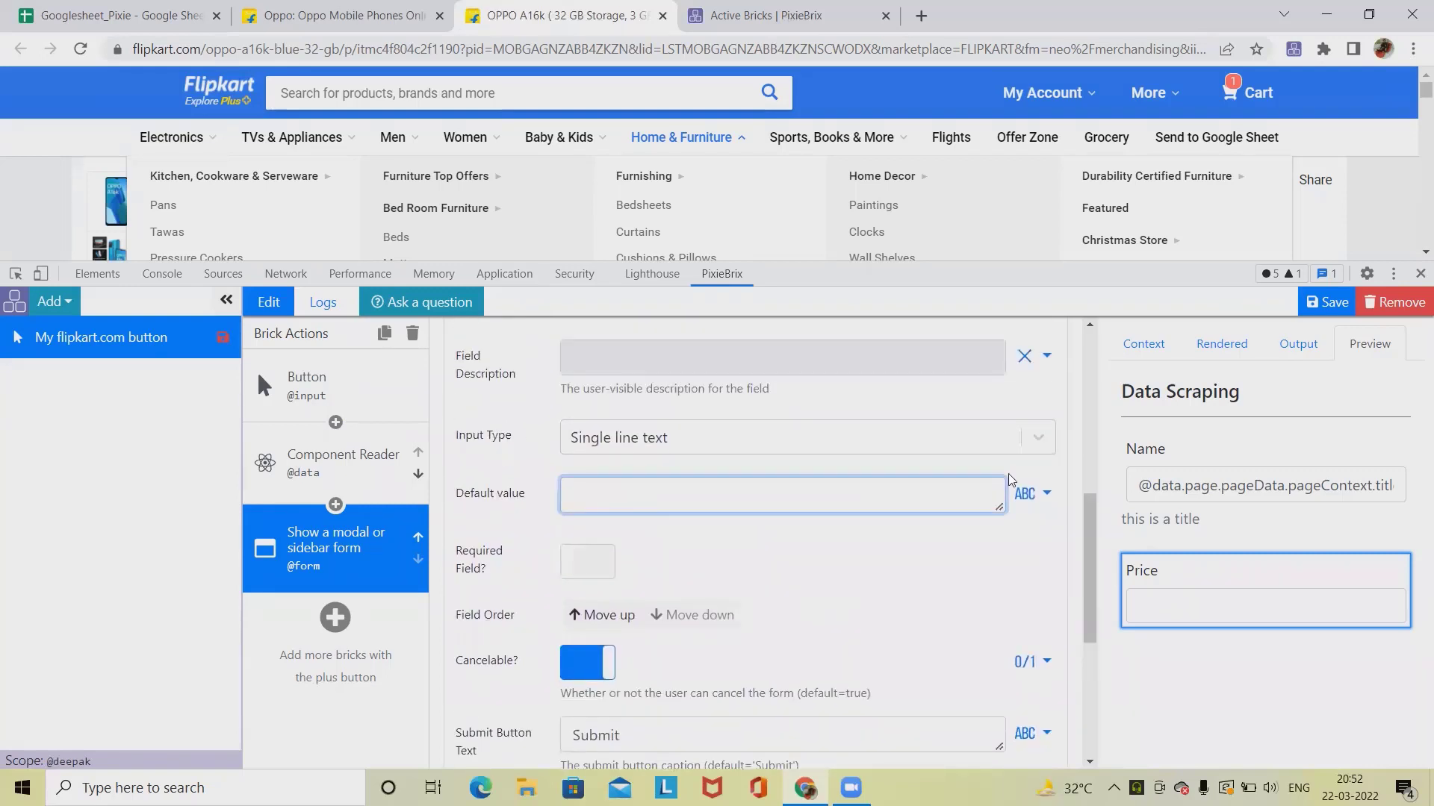
pyautogui.click(1030, 493)
pyautogui.click(991, 562)
pyautogui.click(657, 508)
pyautogui.hotkey('ctrl', 'v')
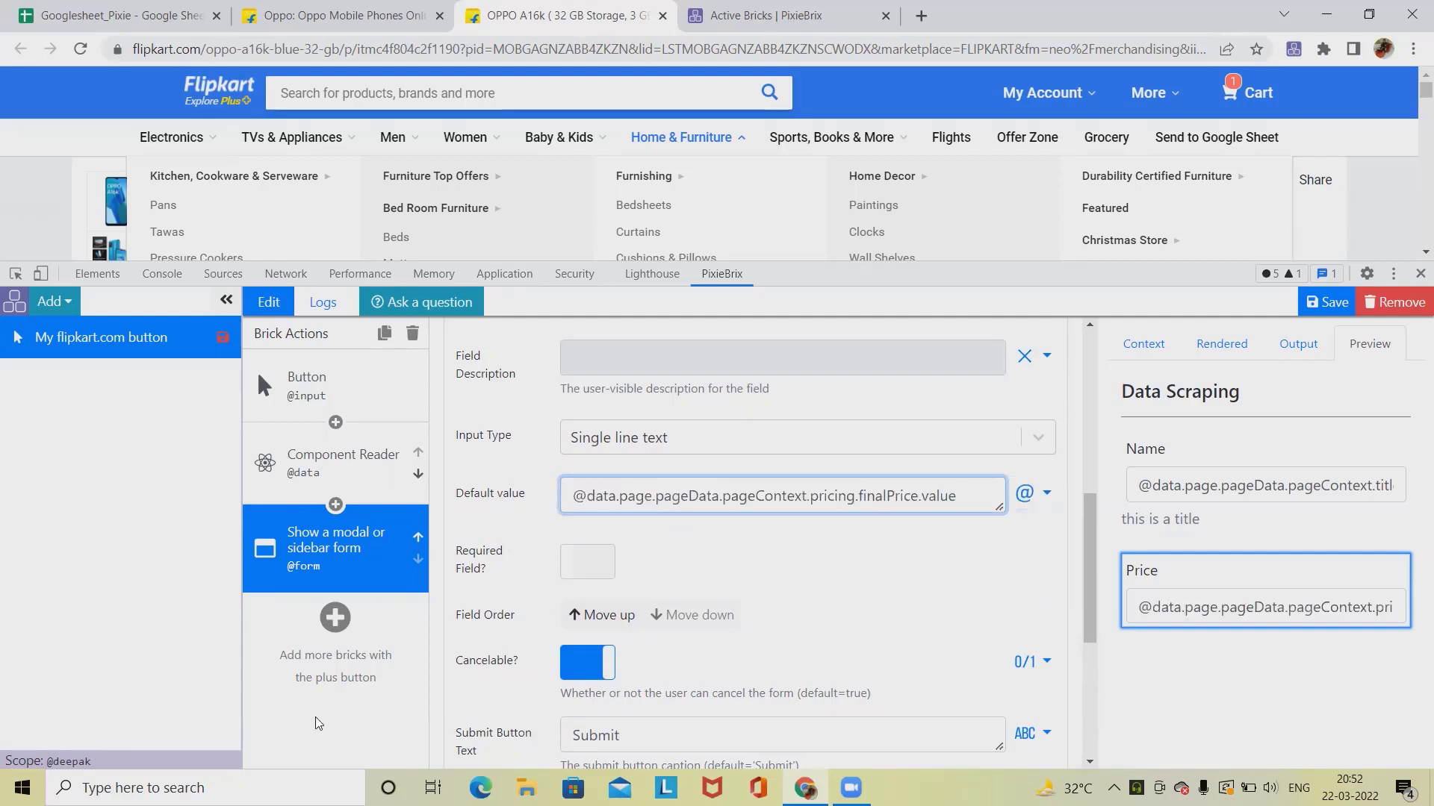
# Step: Add a new form field with name and label Camera
pyautogui.scroll(5, 721, 569)
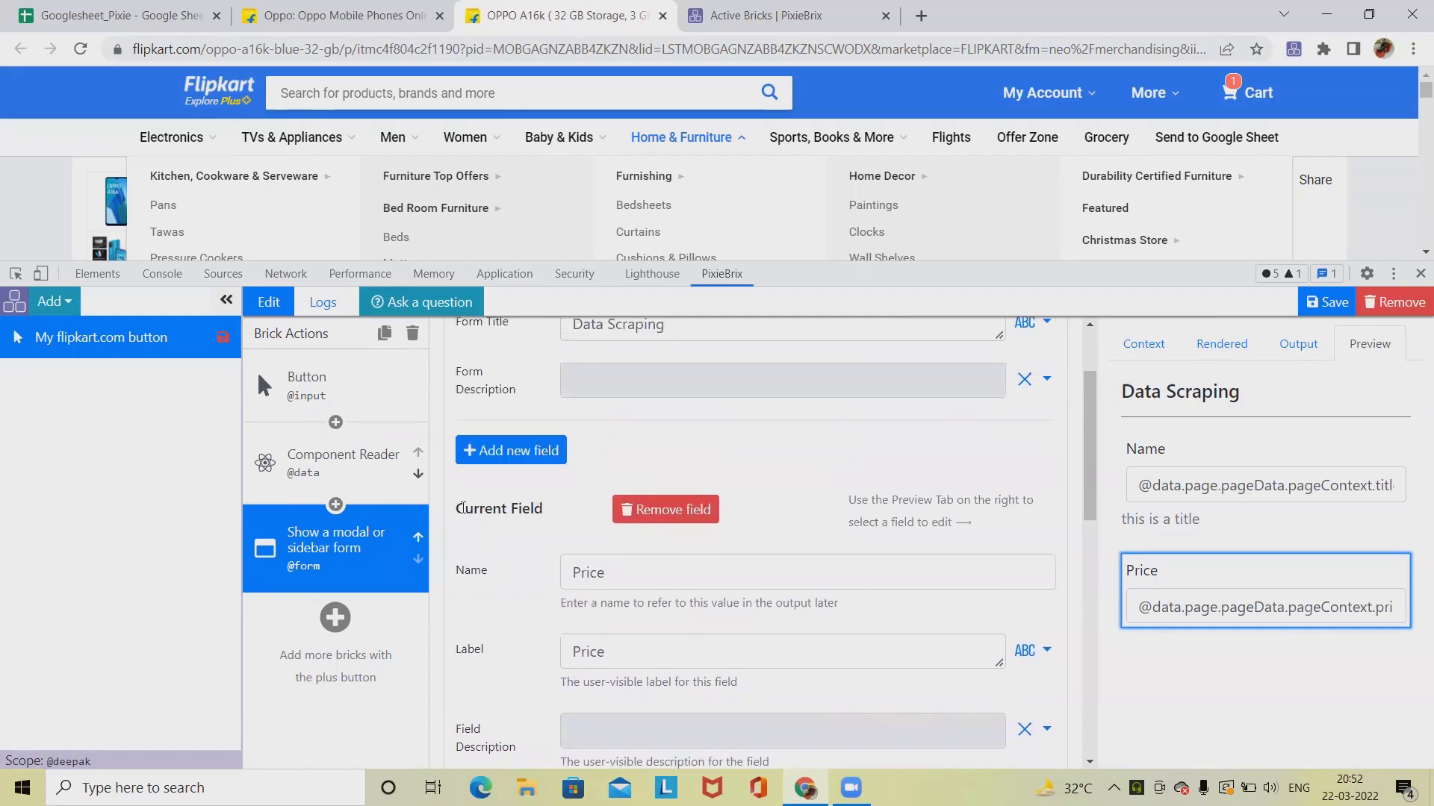
pyautogui.click(510, 450)
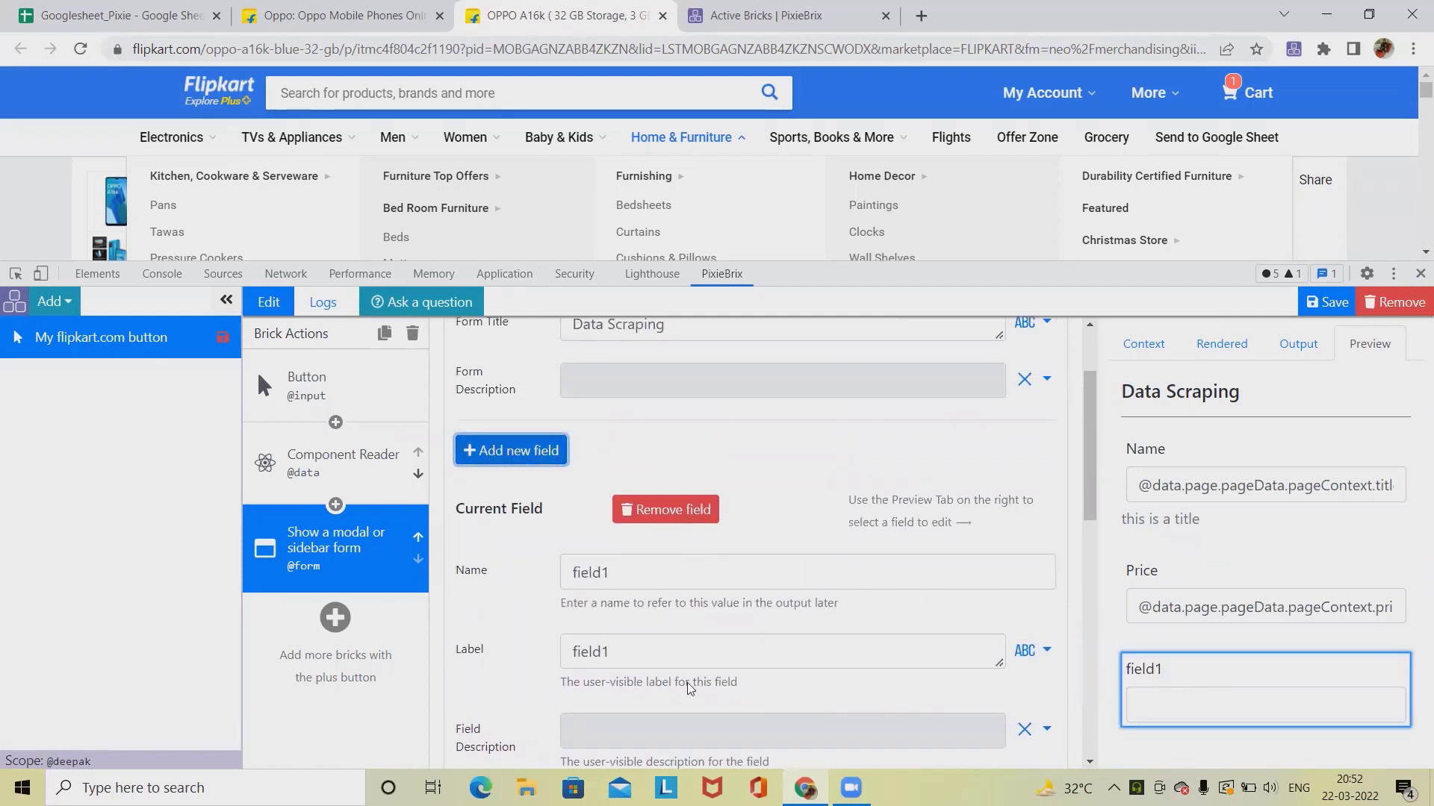
pyautogui.scroll(-2, 654, 629)
pyautogui.scroll(1, 647, 617)
pyautogui.moveTo(645, 477); pyautogui.dragTo(336, 486)
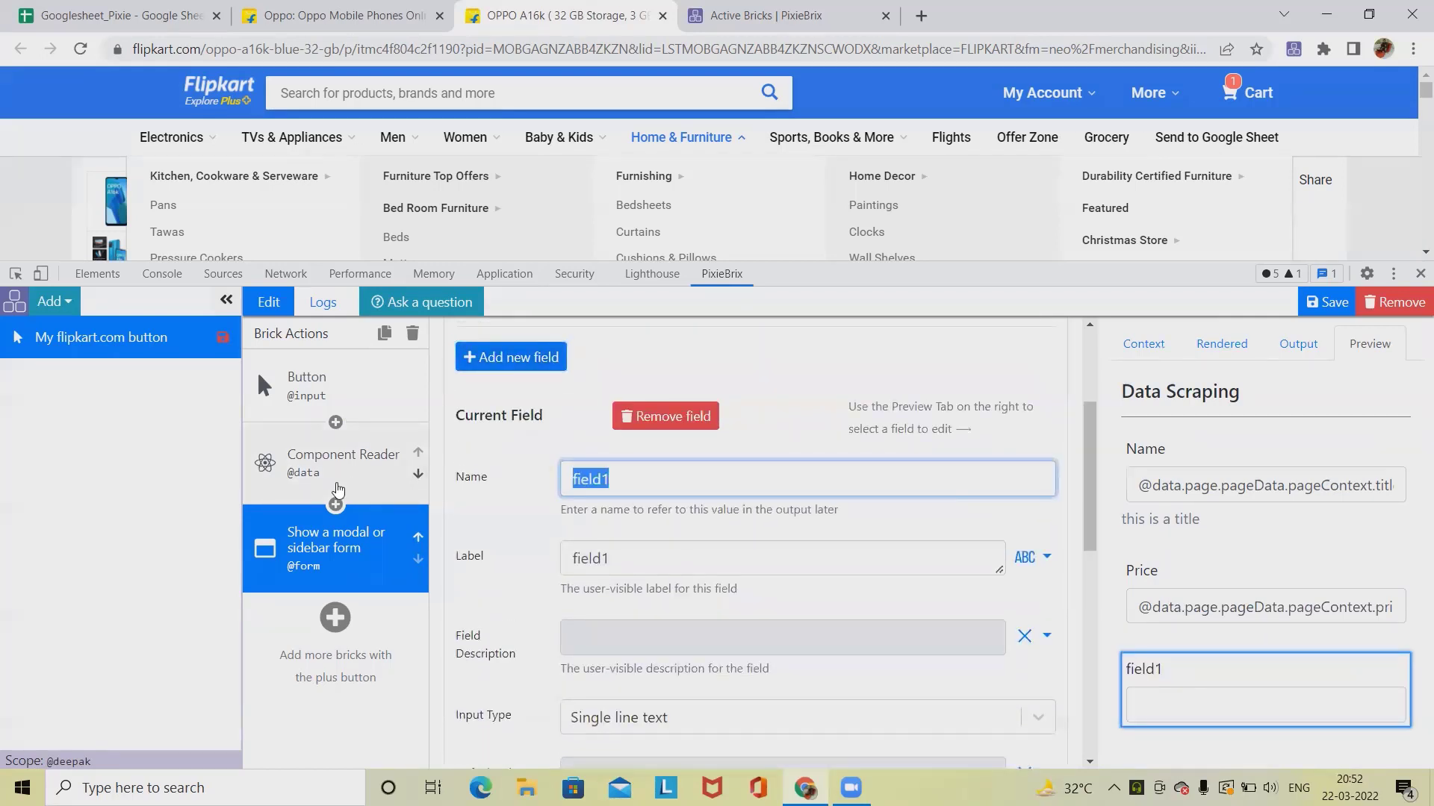
pyautogui.write('Camera')
pyautogui.moveTo(634, 479); pyautogui.dragTo(503, 482)
pyautogui.moveTo(621, 554); pyautogui.dragTo(499, 551)
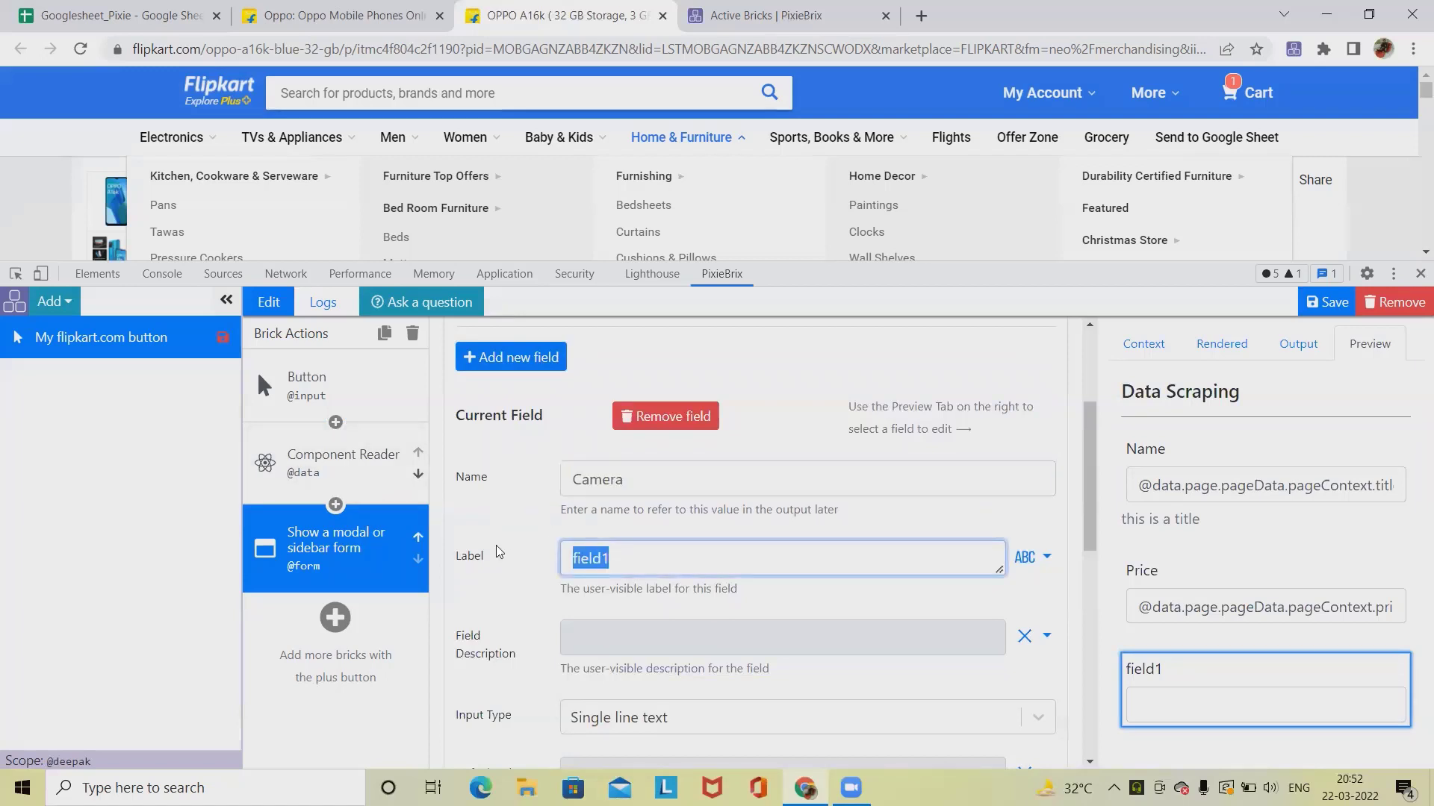
pyautogui.hotkey('ctrl', 'v')
pyautogui.scroll(-4, 572, 491)
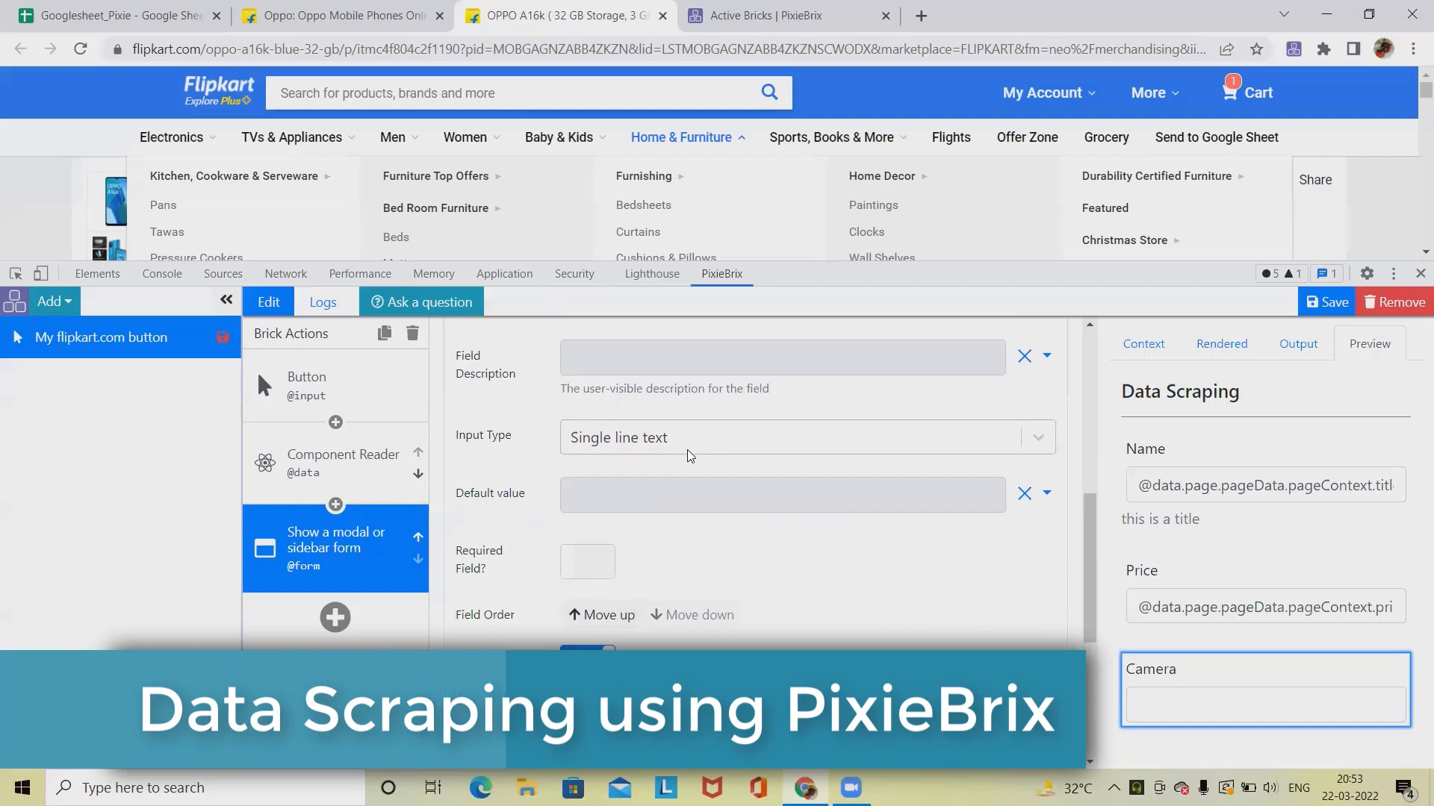
# Step: Search the Component Reader's preview data for the 5MP Front Camera text copied from the product page
pyautogui.click(307, 468)
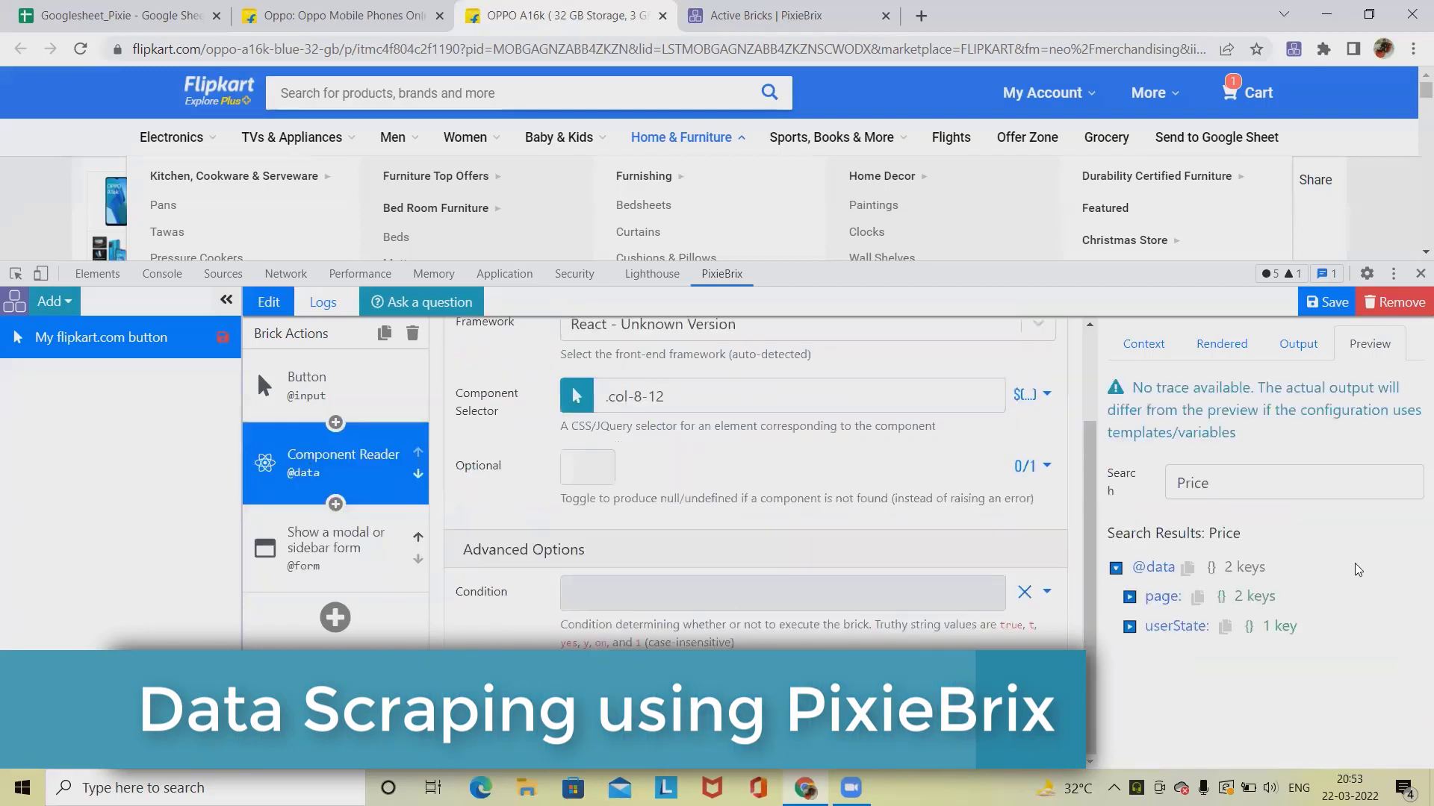
pyautogui.moveTo(1238, 493); pyautogui.dragTo(1140, 486)
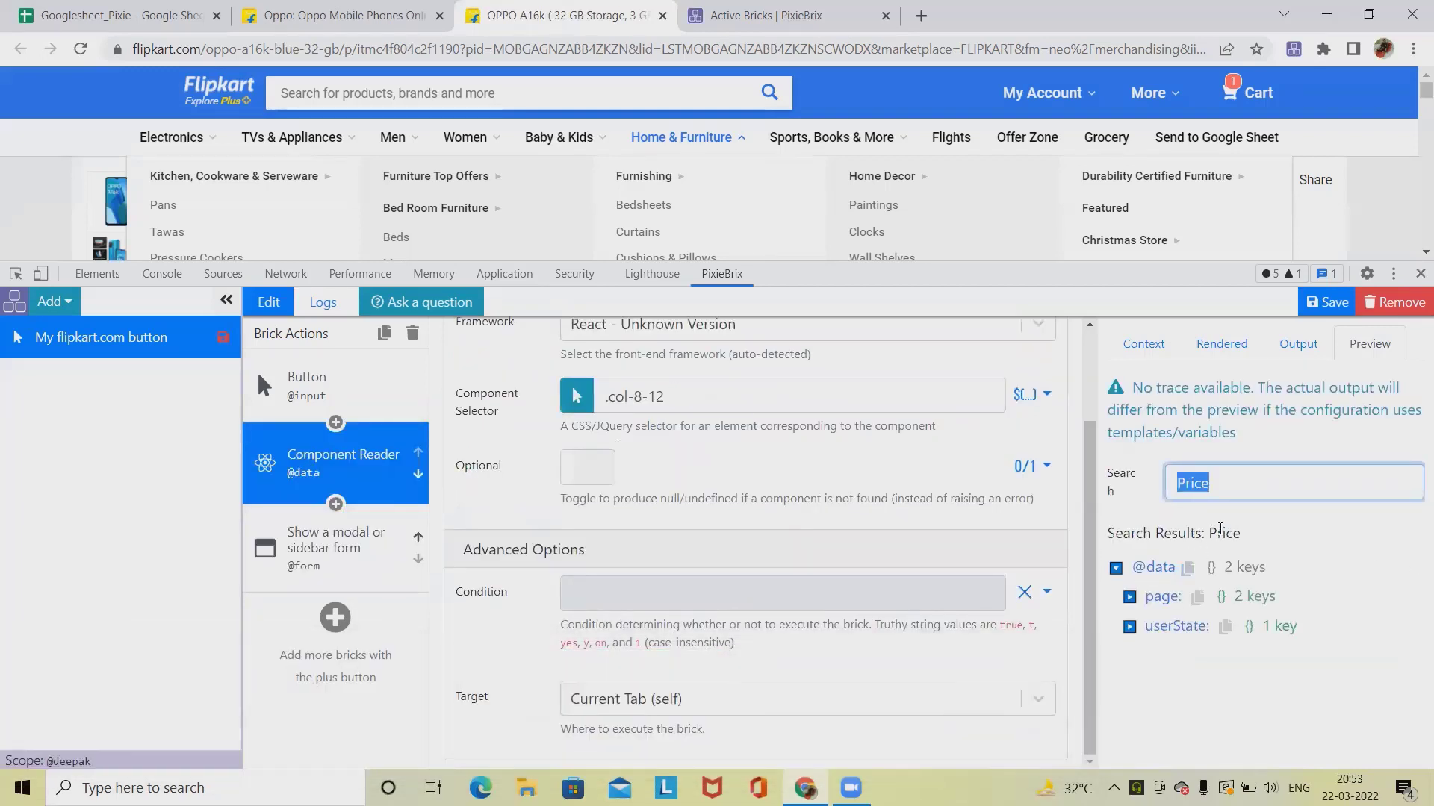
pyautogui.scroll(-3, 777, 193)
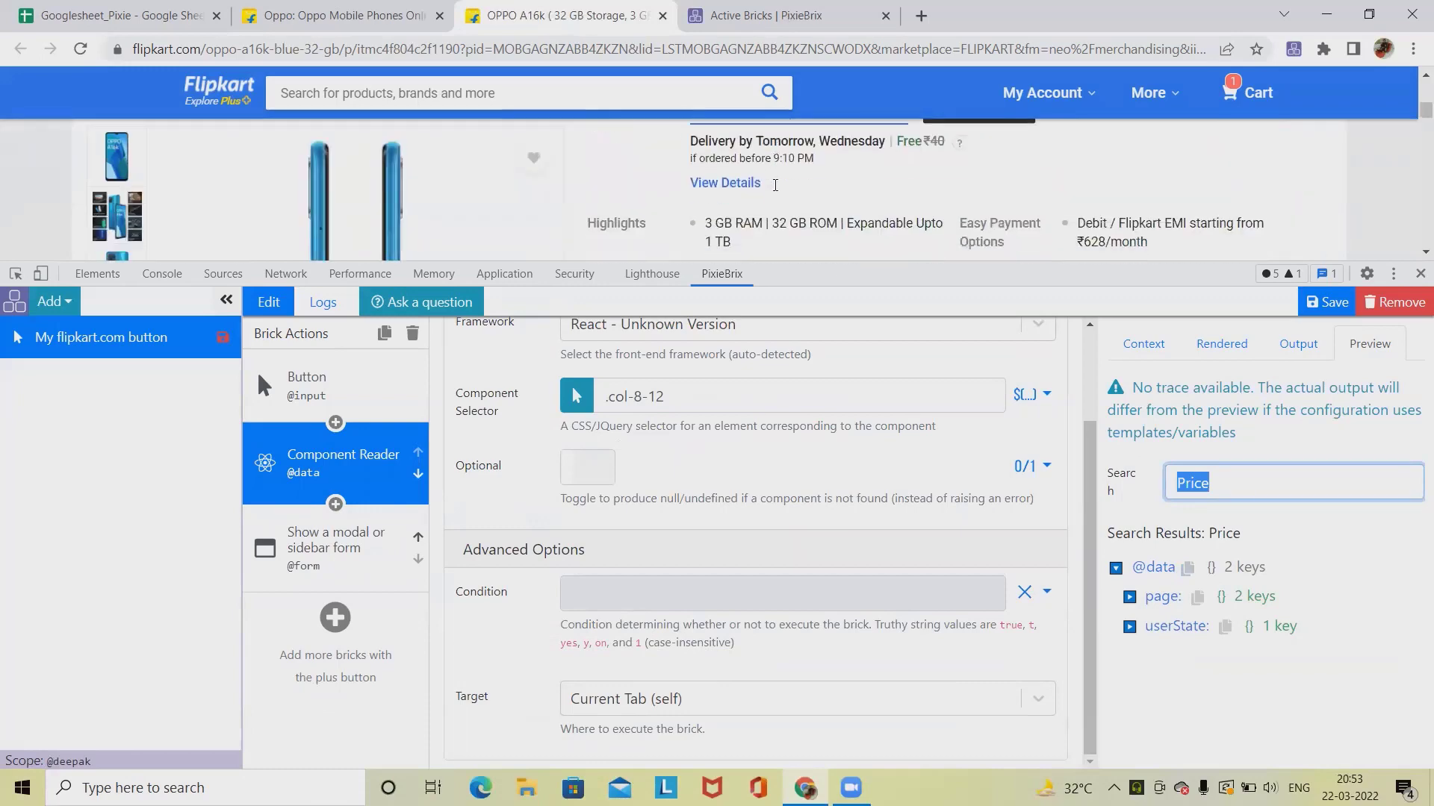
pyautogui.scroll(1, 776, 193)
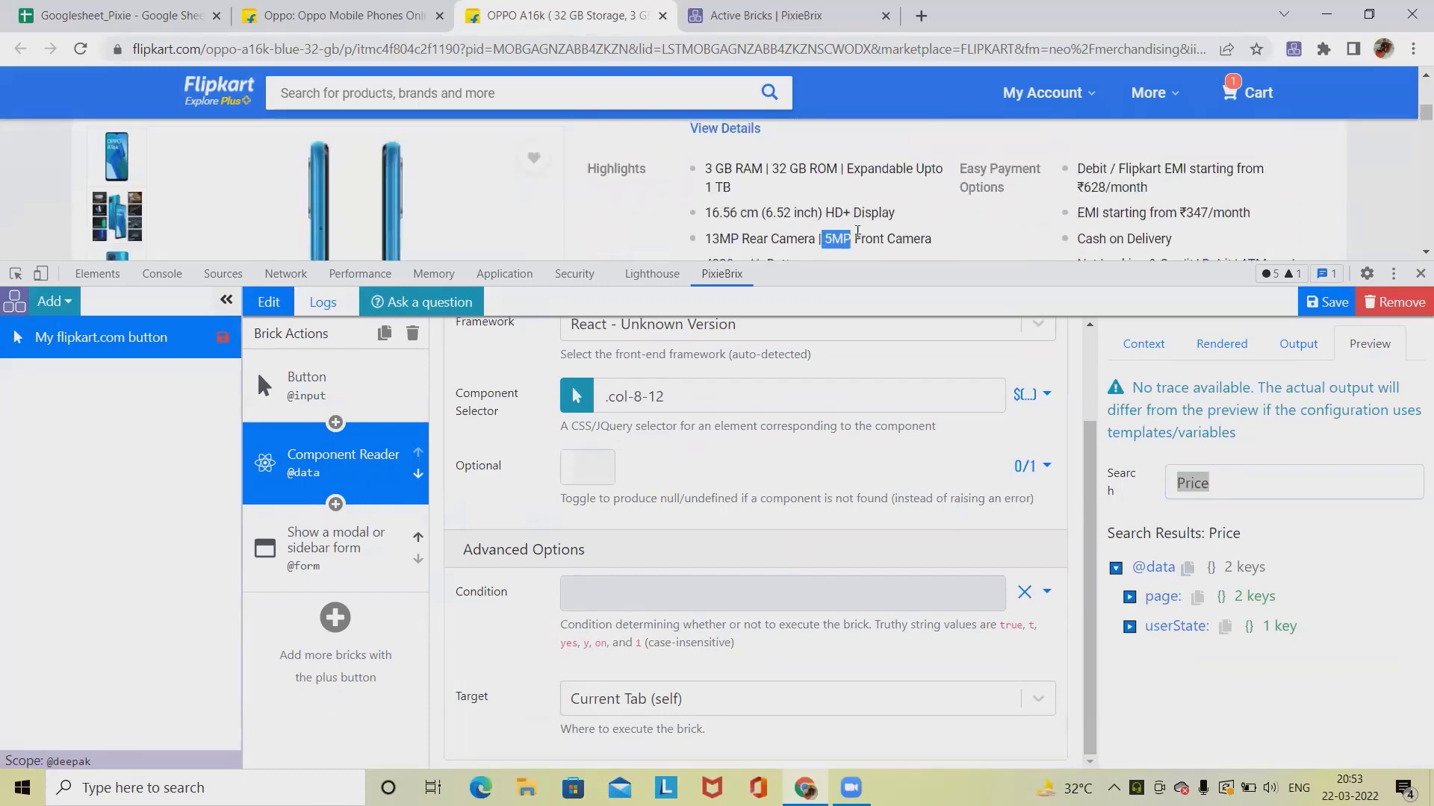
pyautogui.moveTo(823, 238); pyautogui.dragTo(935, 239)
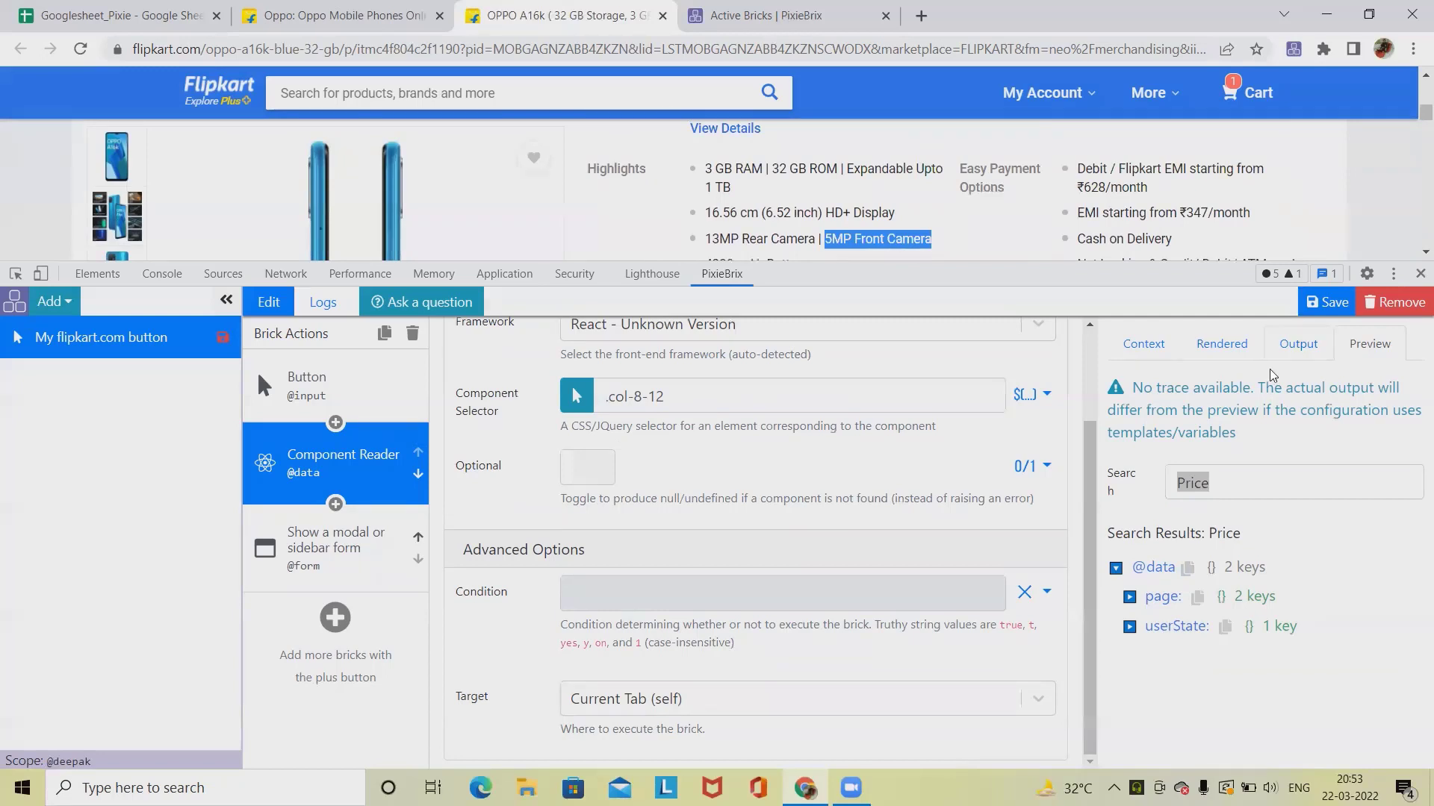
pyautogui.doubleClick(1219, 481)
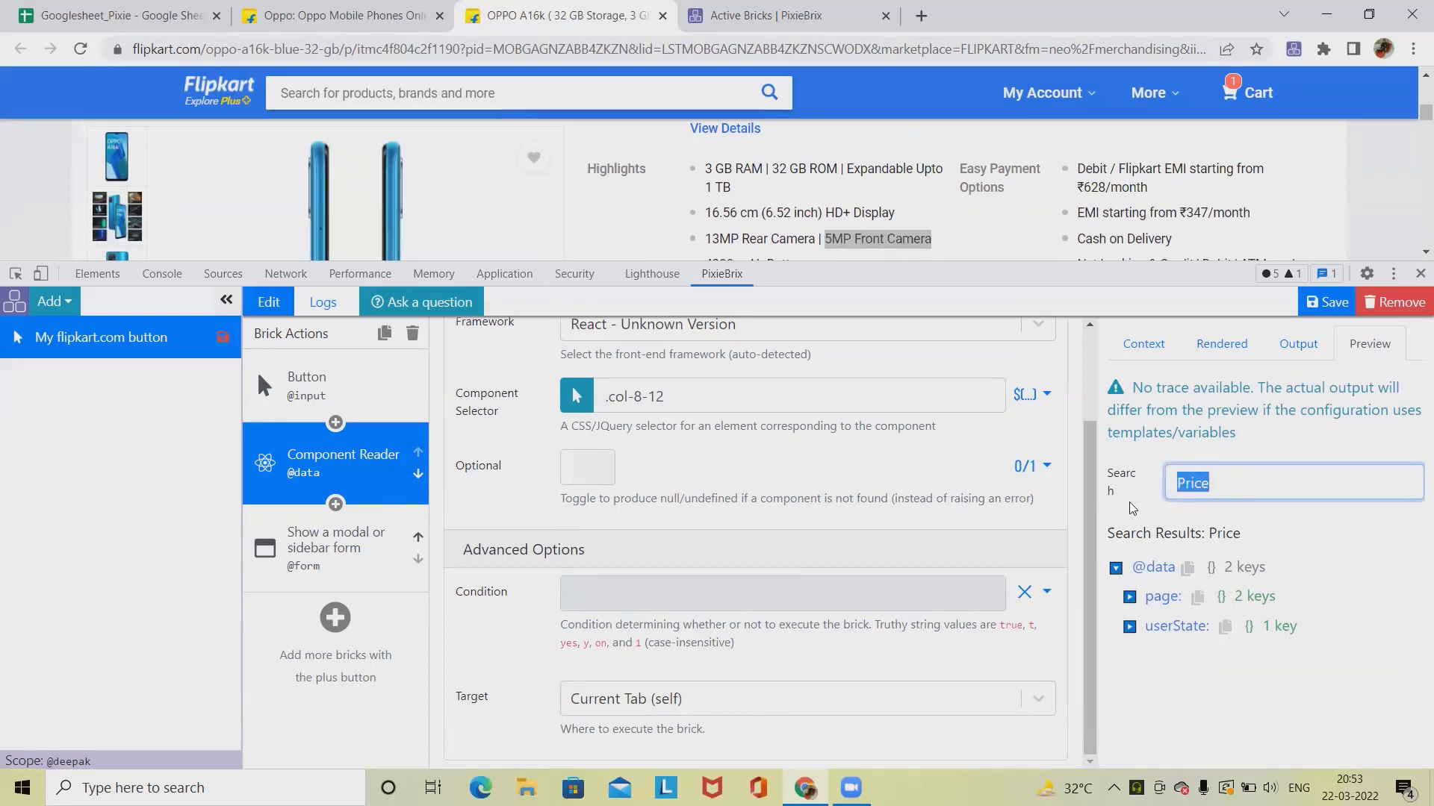
pyautogui.hotkey('ctrl', 'v')
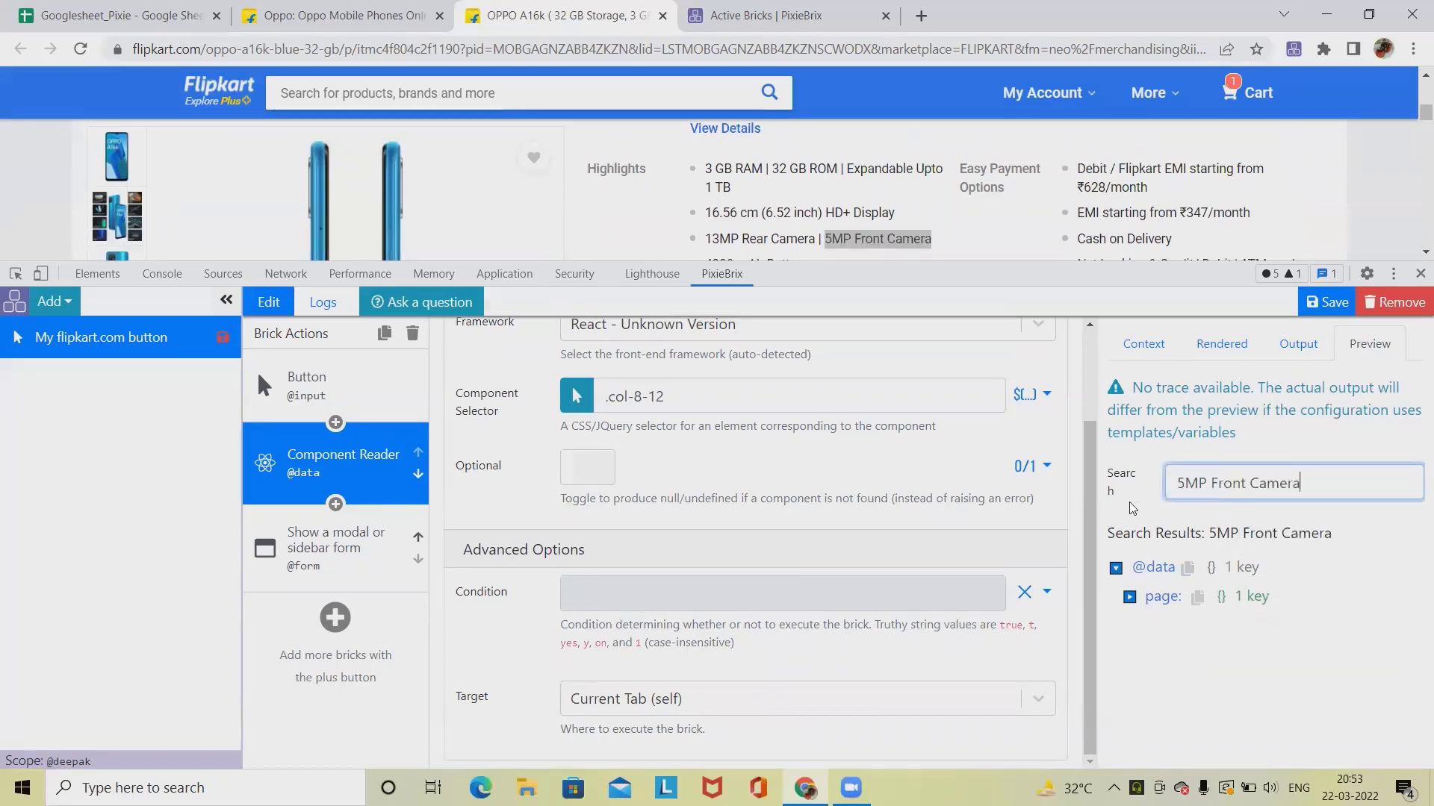
pyautogui.click(1128, 598)
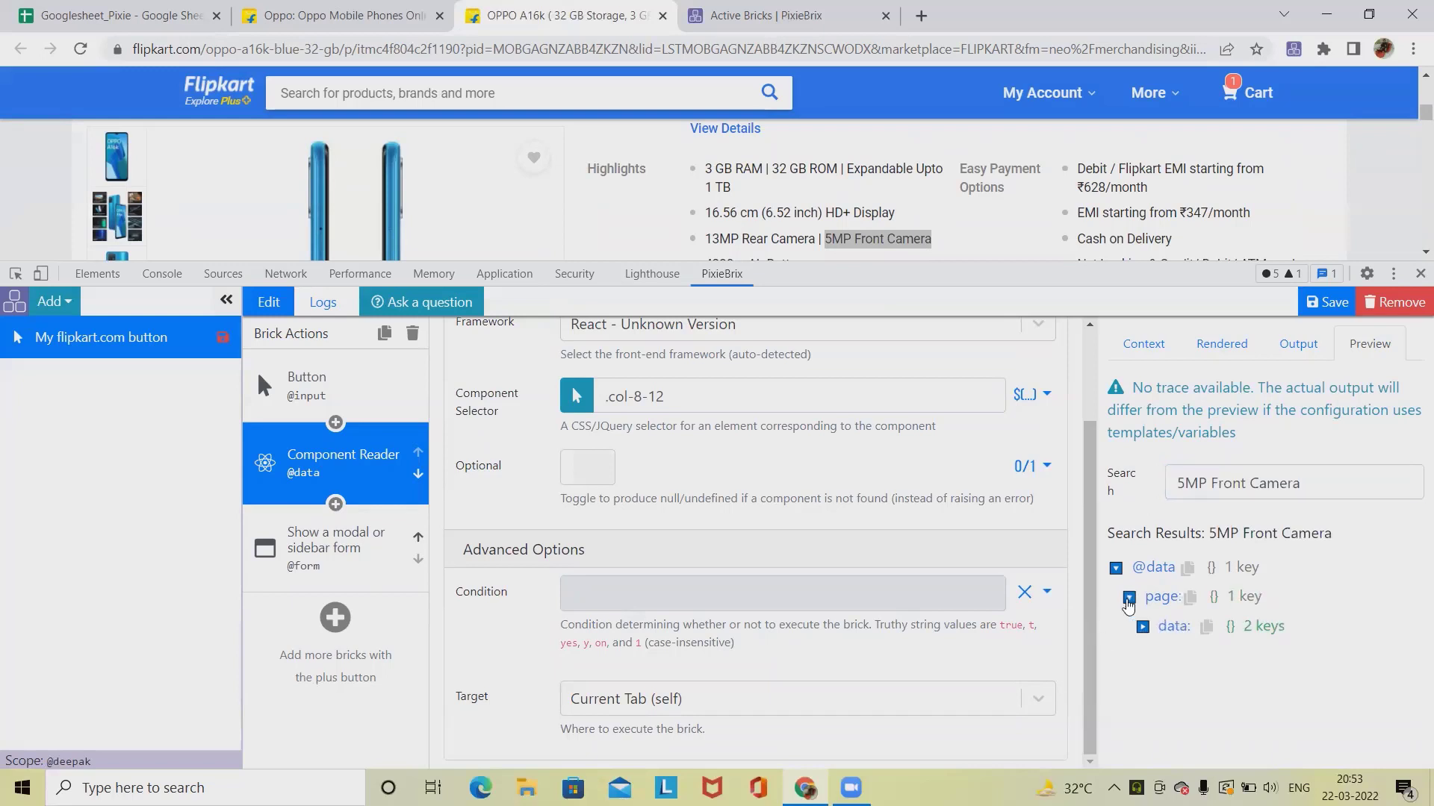
pyautogui.click(1142, 627)
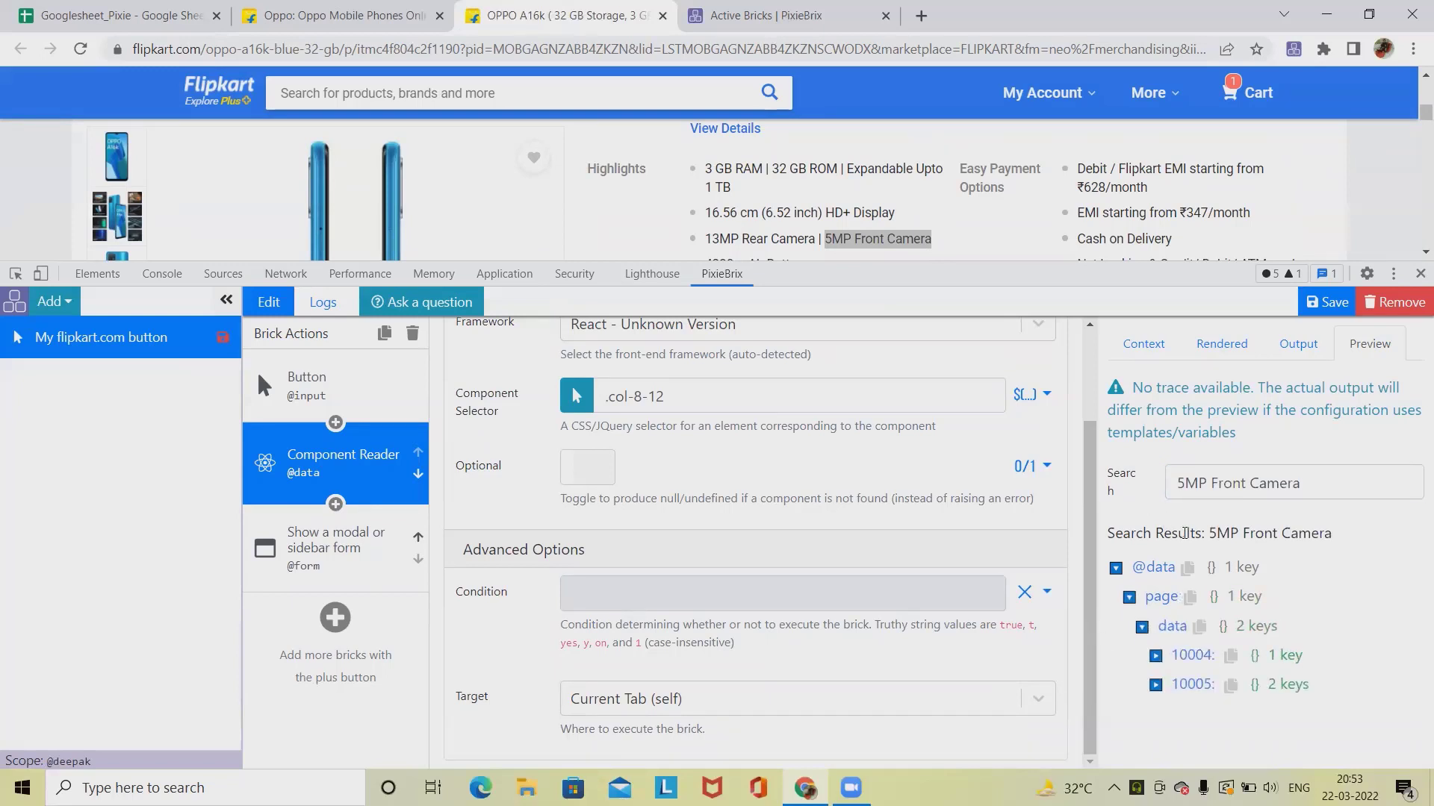
# Step: Search the preview data for camera and copy the SEO description's property path
pyautogui.doubleClick(1285, 484)
pyautogui.moveTo(1165, 496); pyautogui.dragTo(1139, 496)
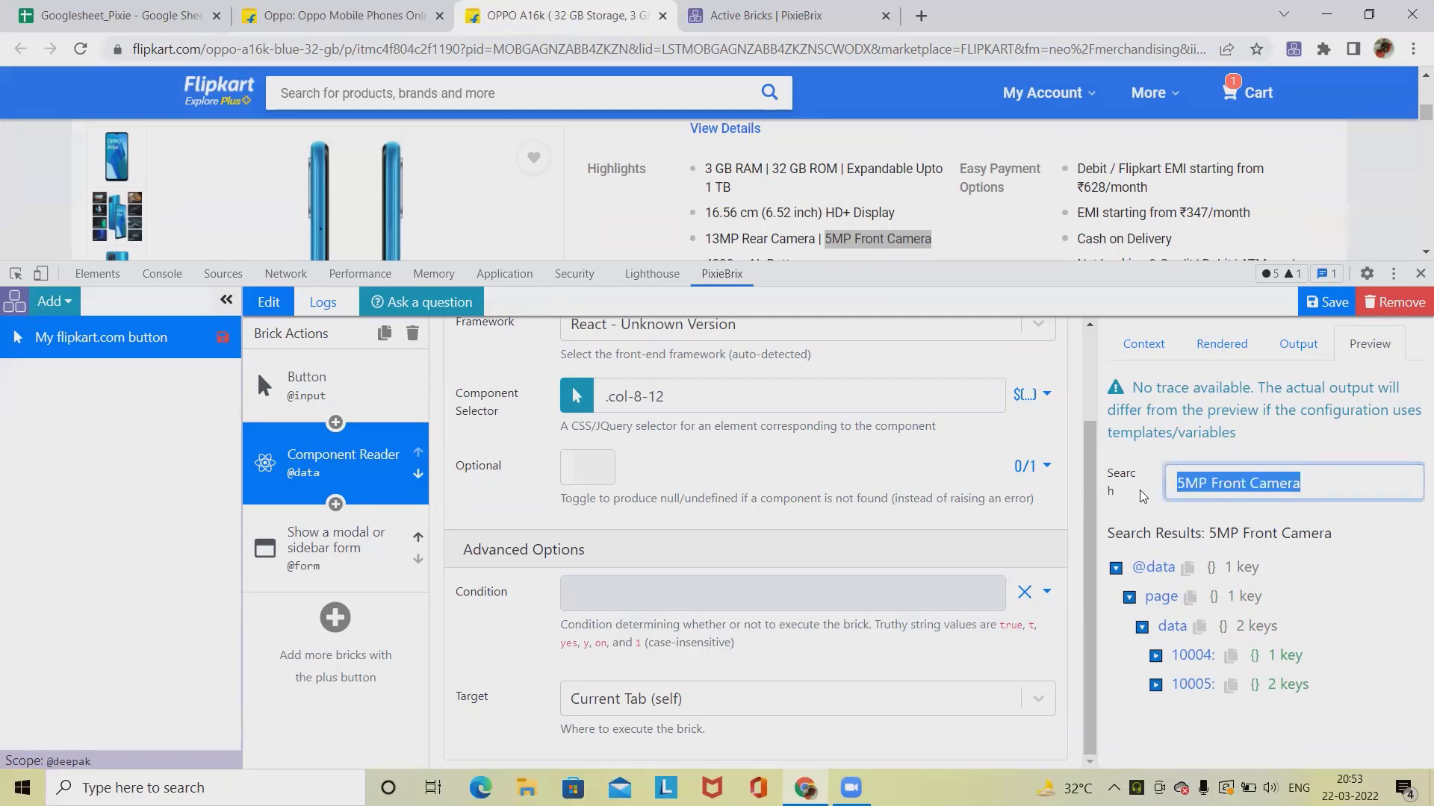
pyautogui.write('amera')
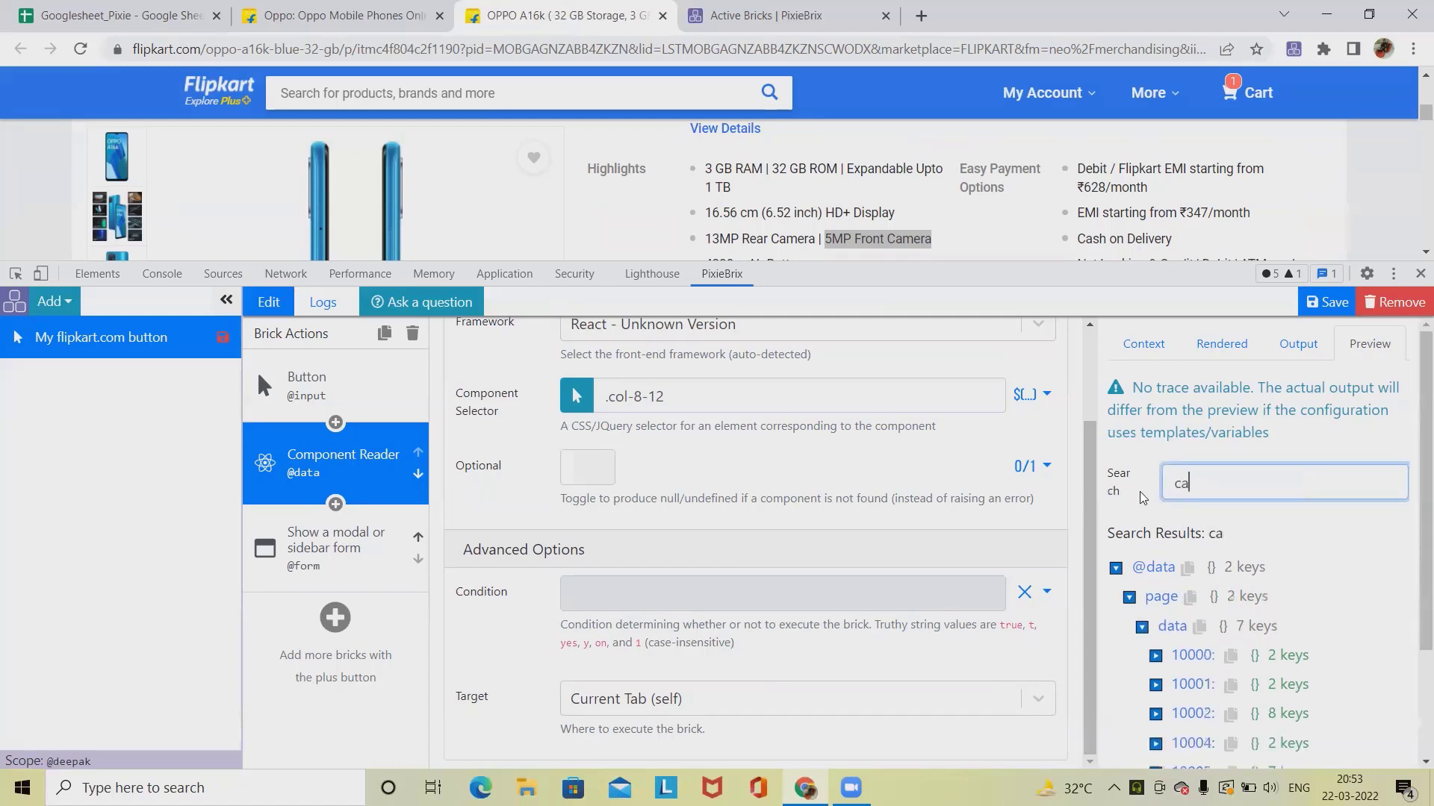
pyautogui.scroll(-1, 1169, 642)
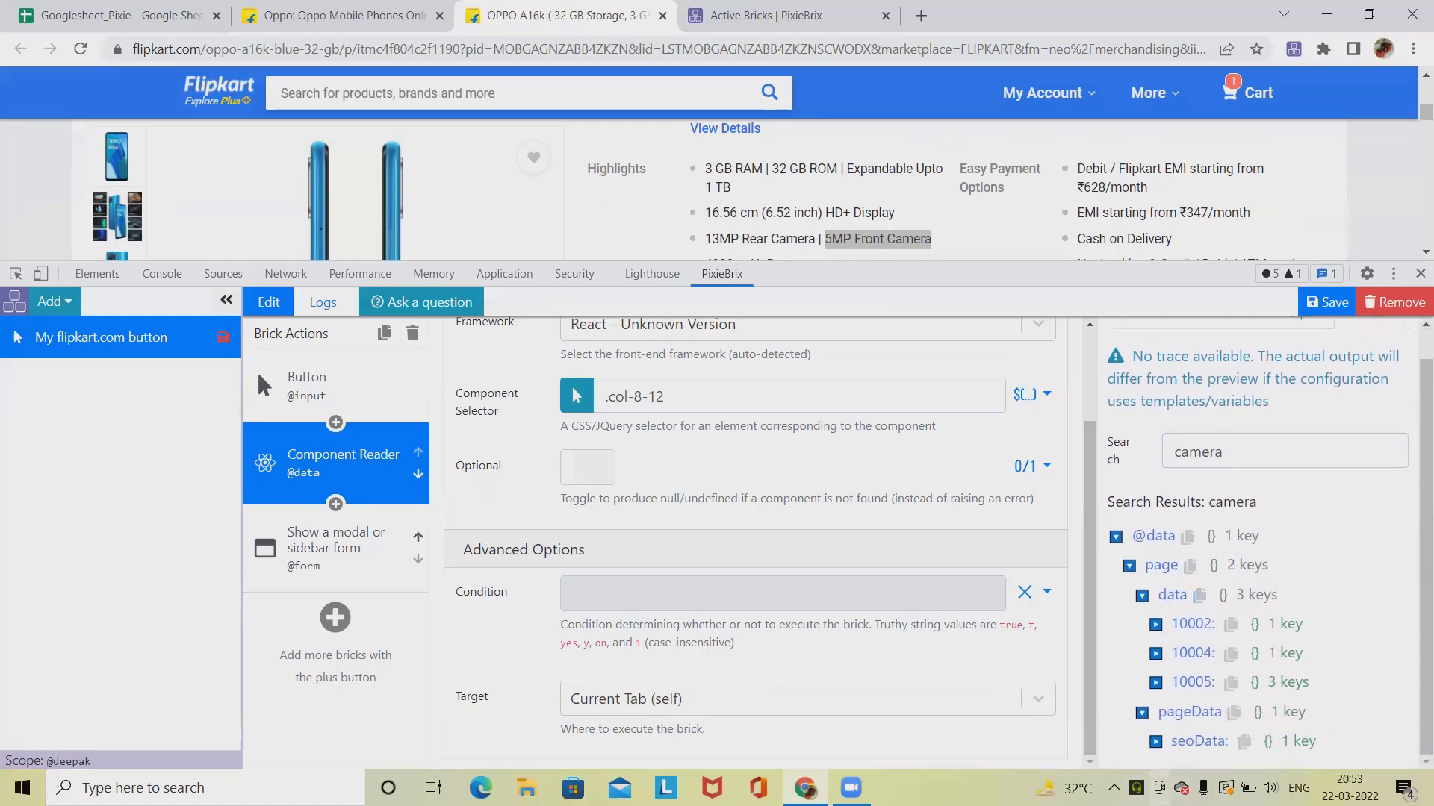
pyautogui.click(1155, 741)
pyautogui.scroll(-1, 1169, 751)
pyautogui.click(1169, 742)
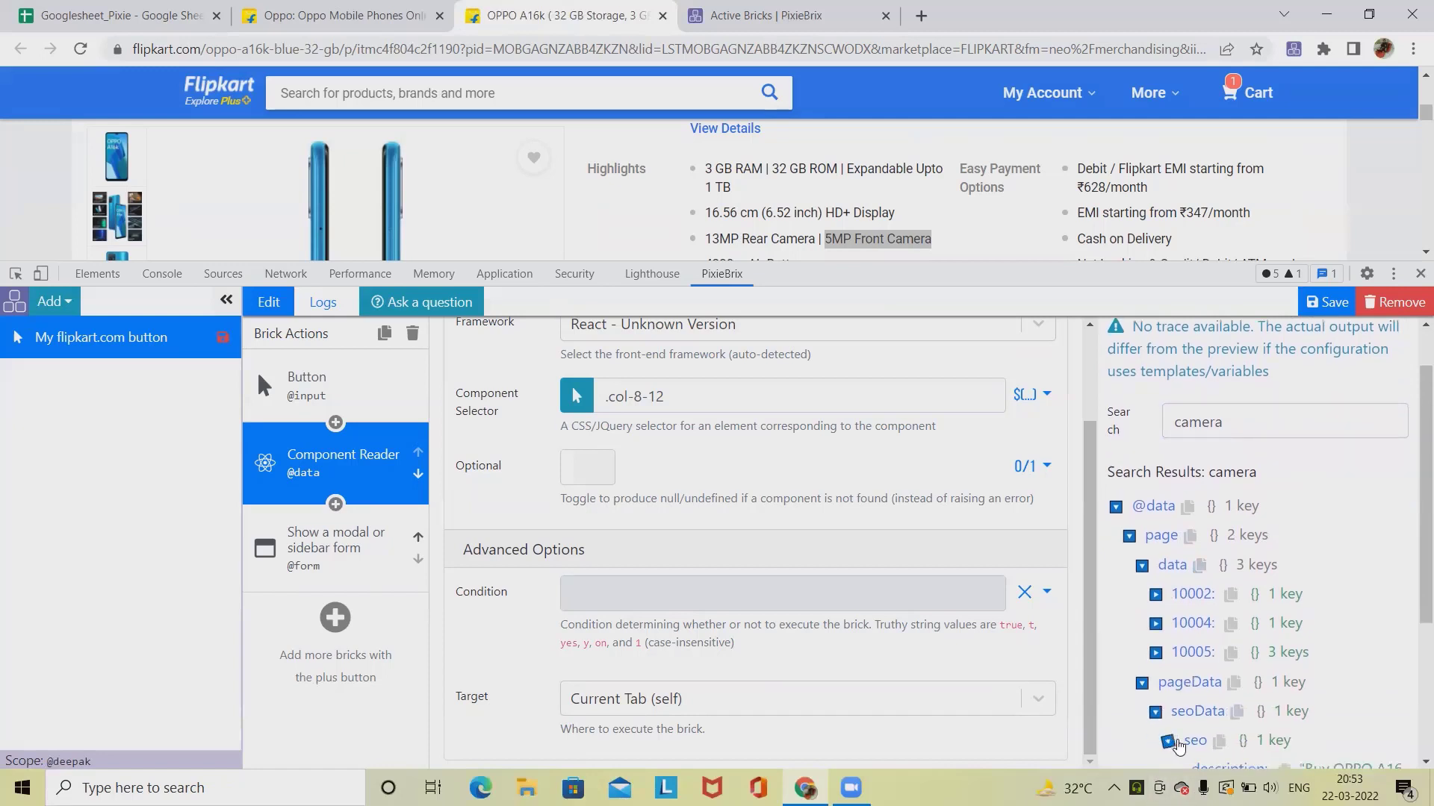
pyautogui.scroll(-3, 1173, 747)
pyautogui.click(1284, 540)
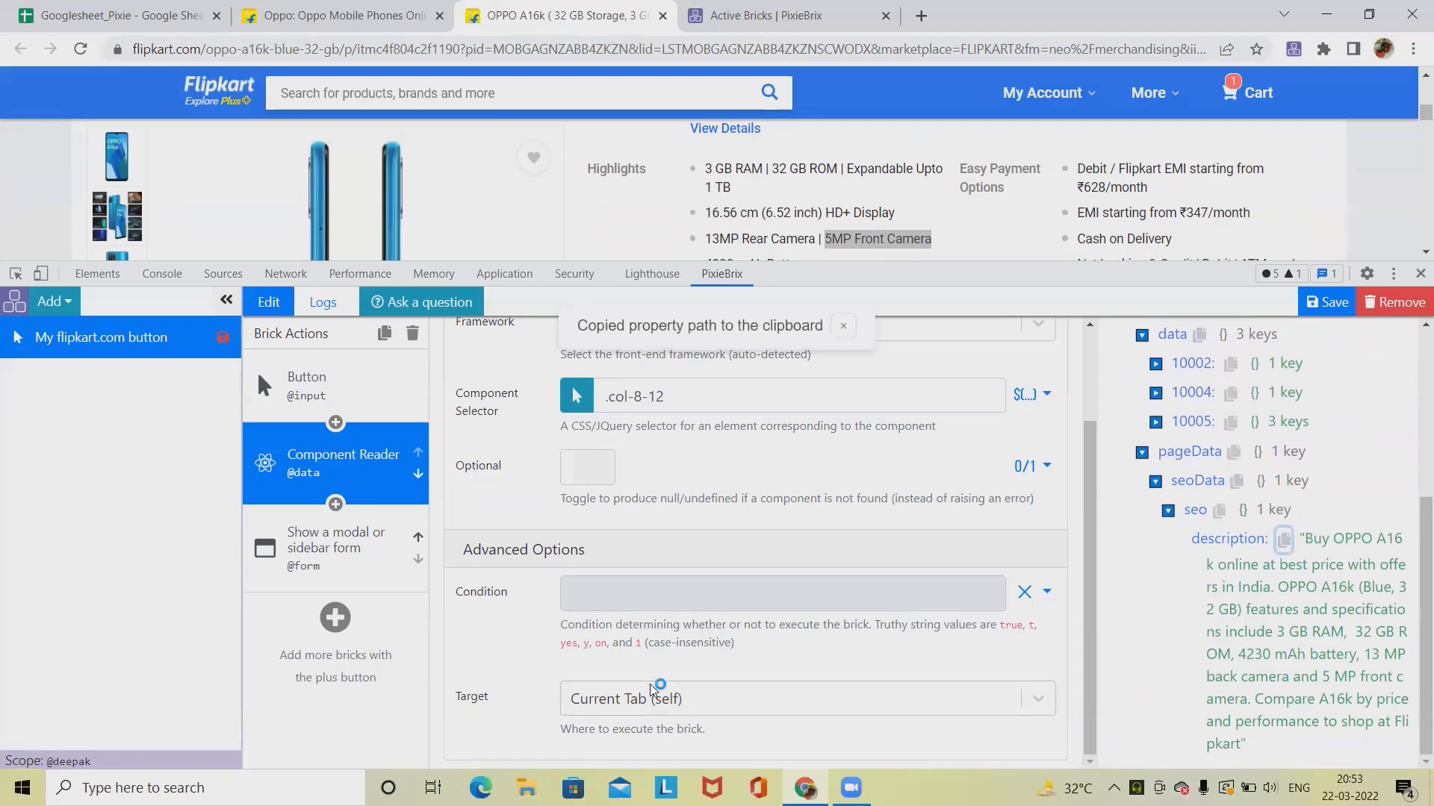
pyautogui.scroll(1, 613, 551)
pyautogui.click(373, 572)
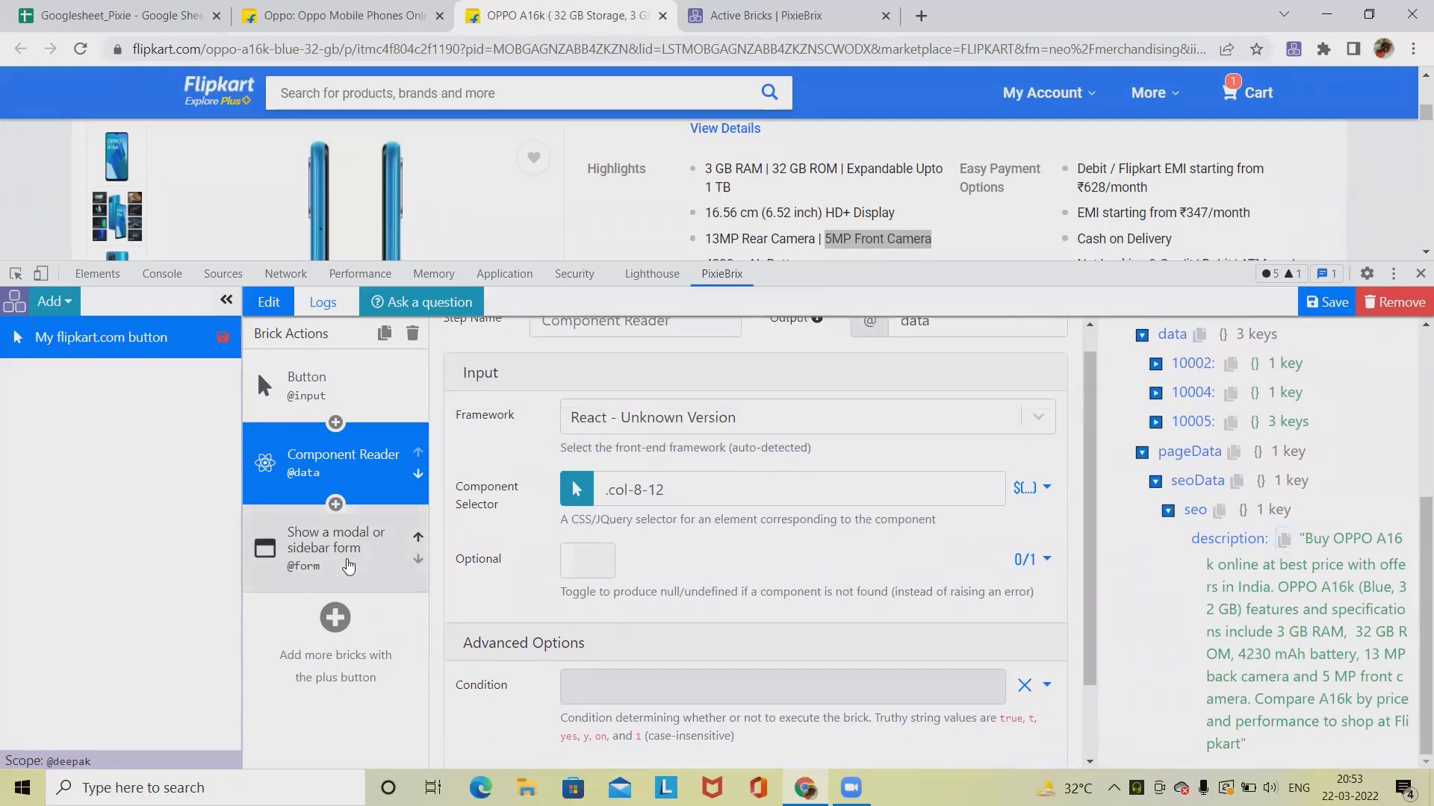
pyautogui.scroll(-5, 655, 408)
pyautogui.scroll(1, 655, 409)
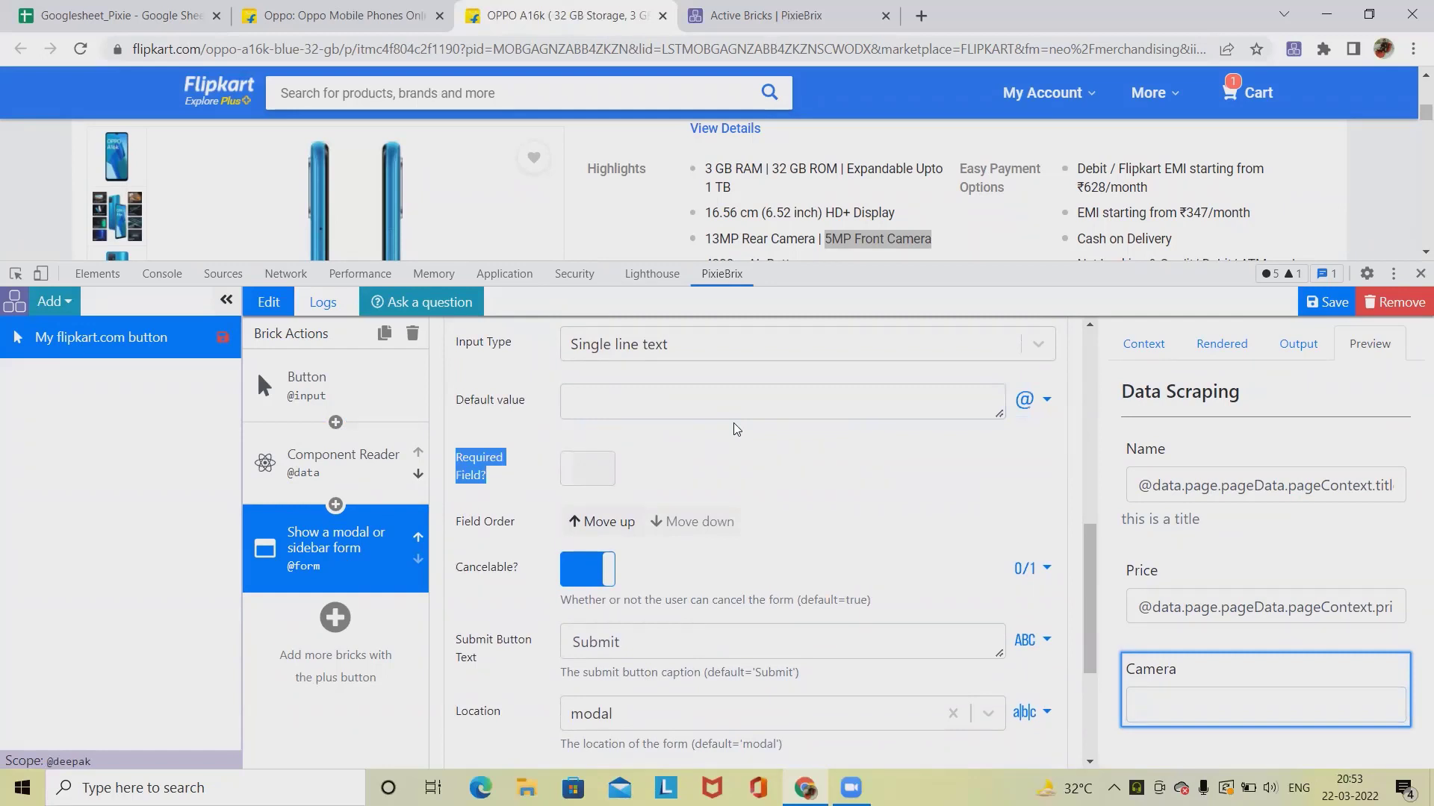
pyautogui.click(717, 401)
pyautogui.hotkey('ctrl', 'v')
pyautogui.scroll(-1, 778, 491)
pyautogui.scroll(-2, 778, 492)
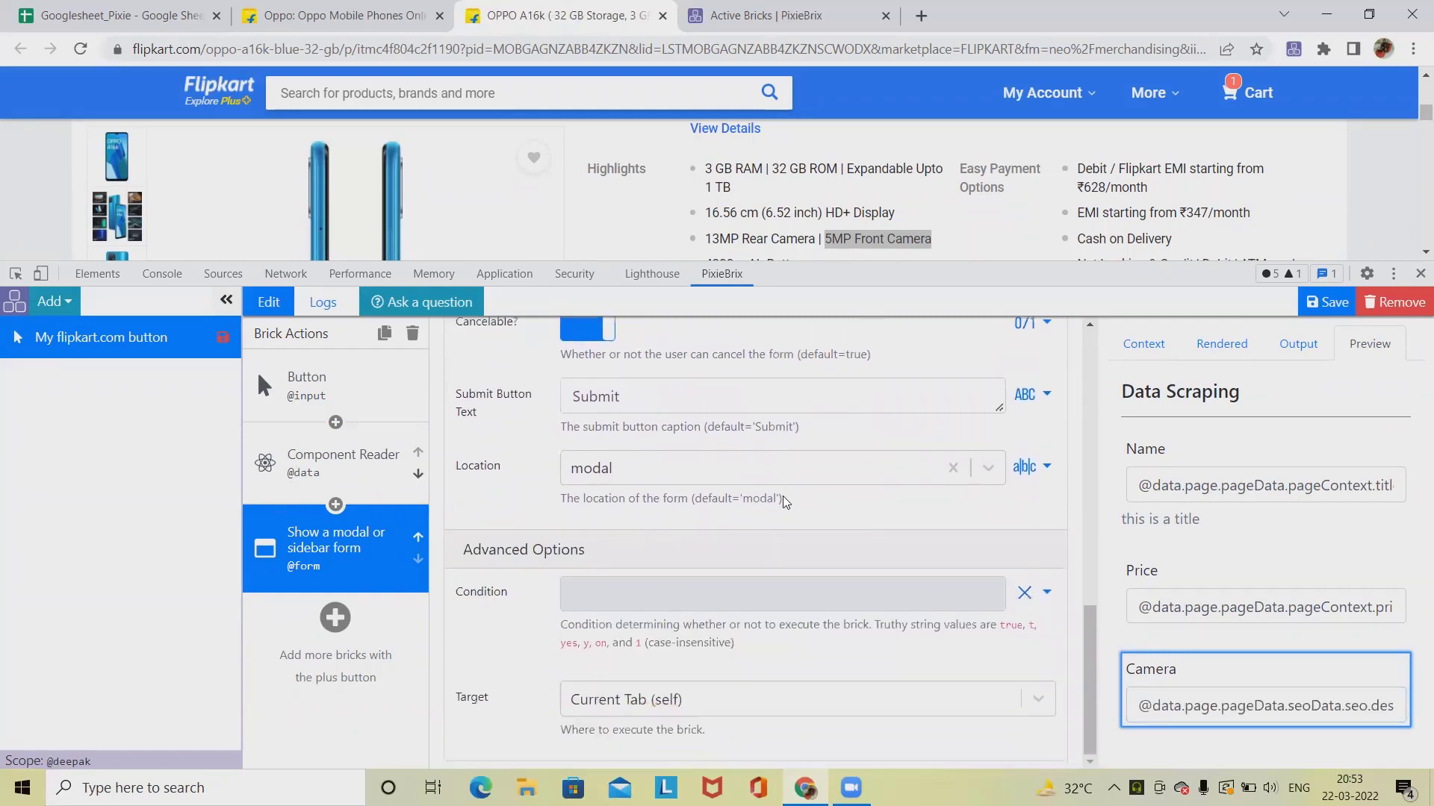
pyautogui.scroll(2, 807, 607)
pyautogui.scroll(7, 806, 607)
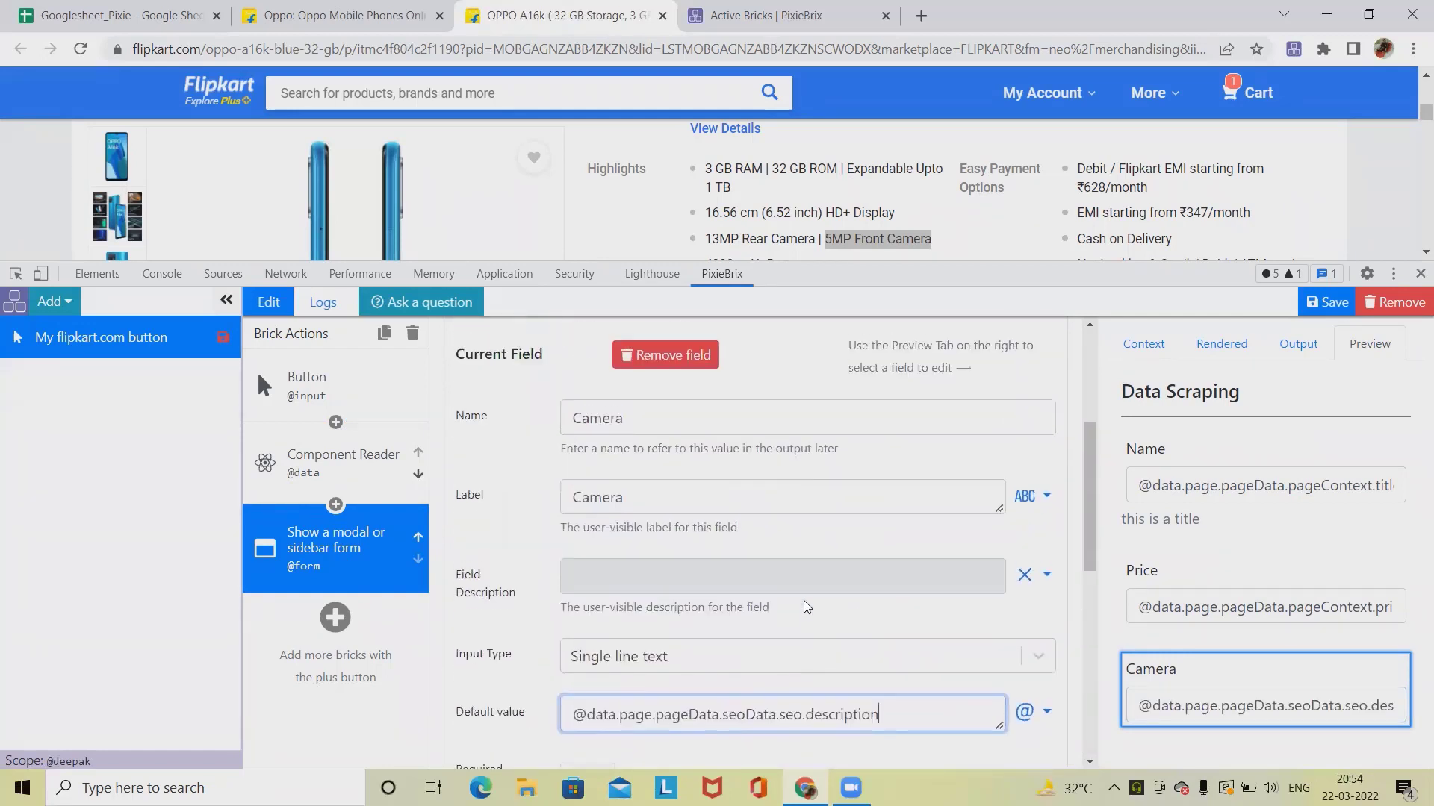
# Step: Add a new form field with name and label URL
pyautogui.click(506, 574)
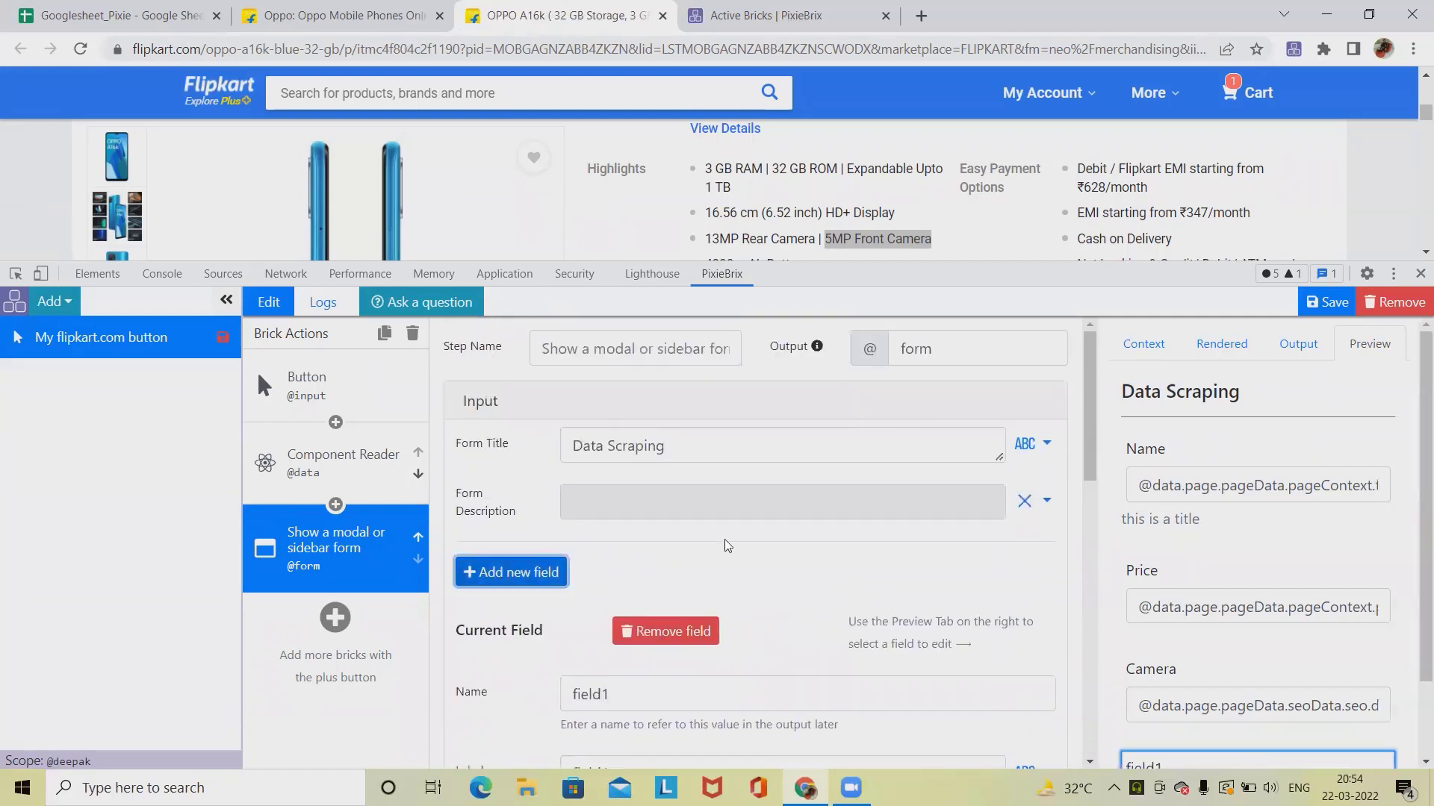
pyautogui.scroll(-3, 665, 419)
pyautogui.doubleClick(664, 419)
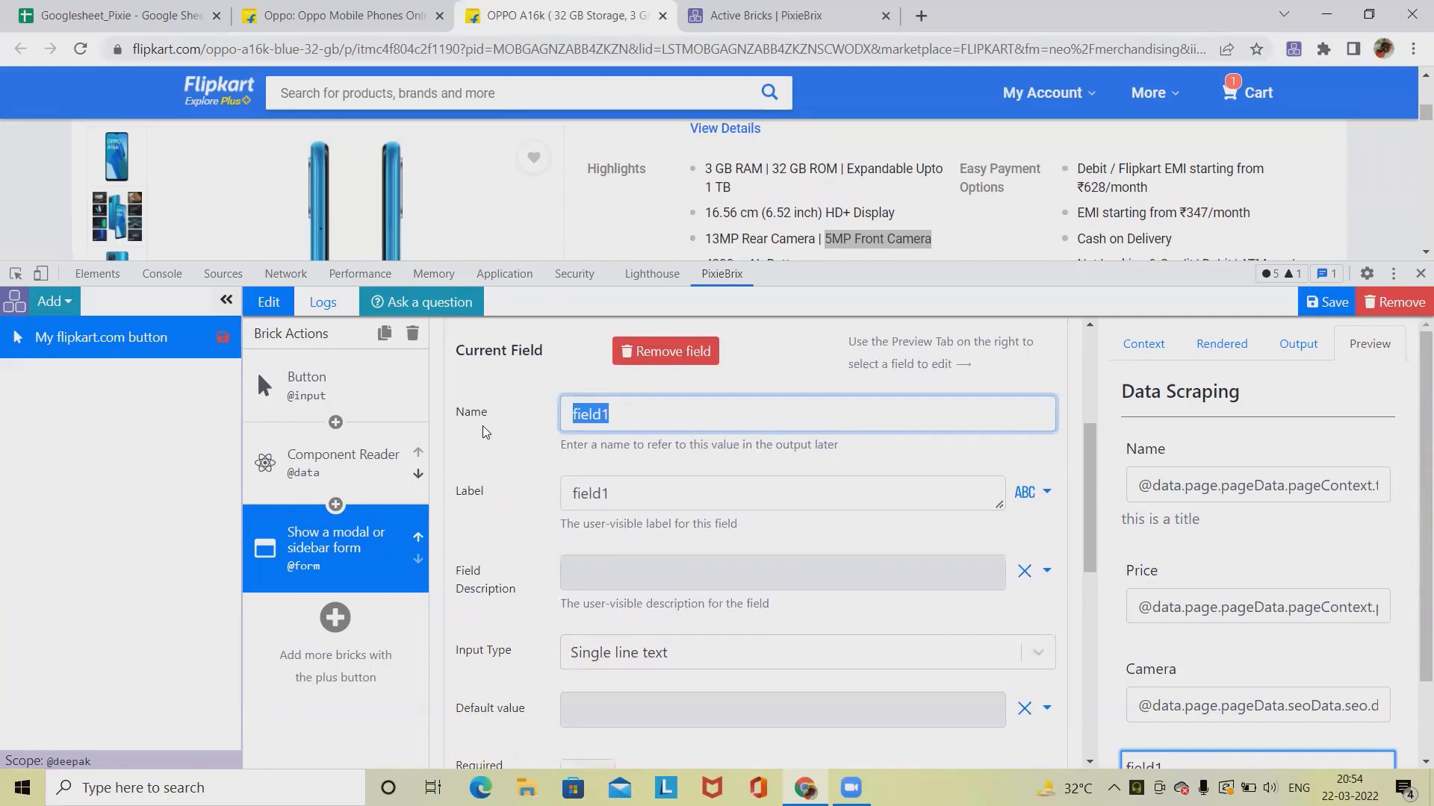
pyautogui.write('URL')
pyautogui.doubleClick(561, 510)
pyautogui.write('URL')
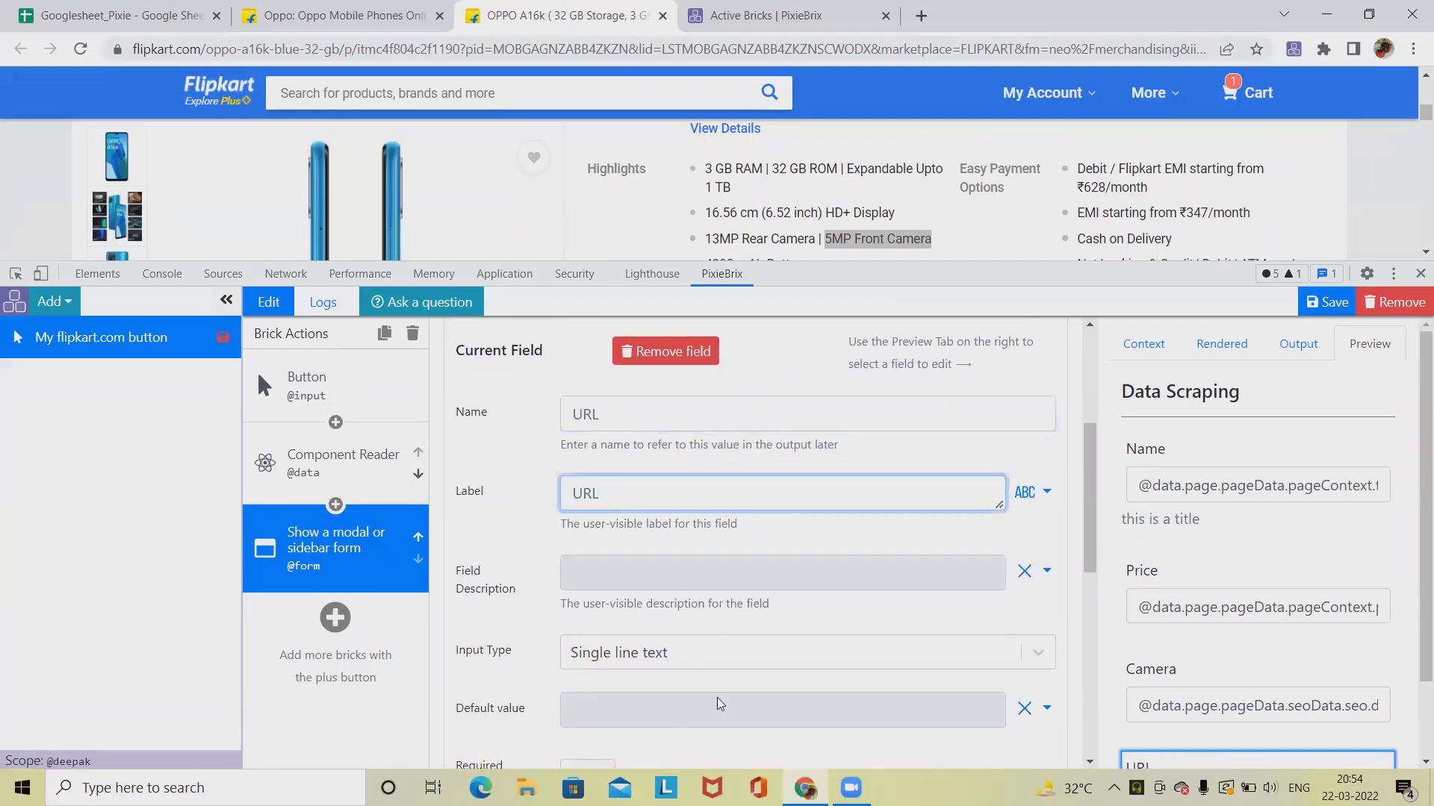
# Step: Search the Component Reader's preview data for url and copy the smartUrl property path under pageContext
pyautogui.scroll(-3, 560, 507)
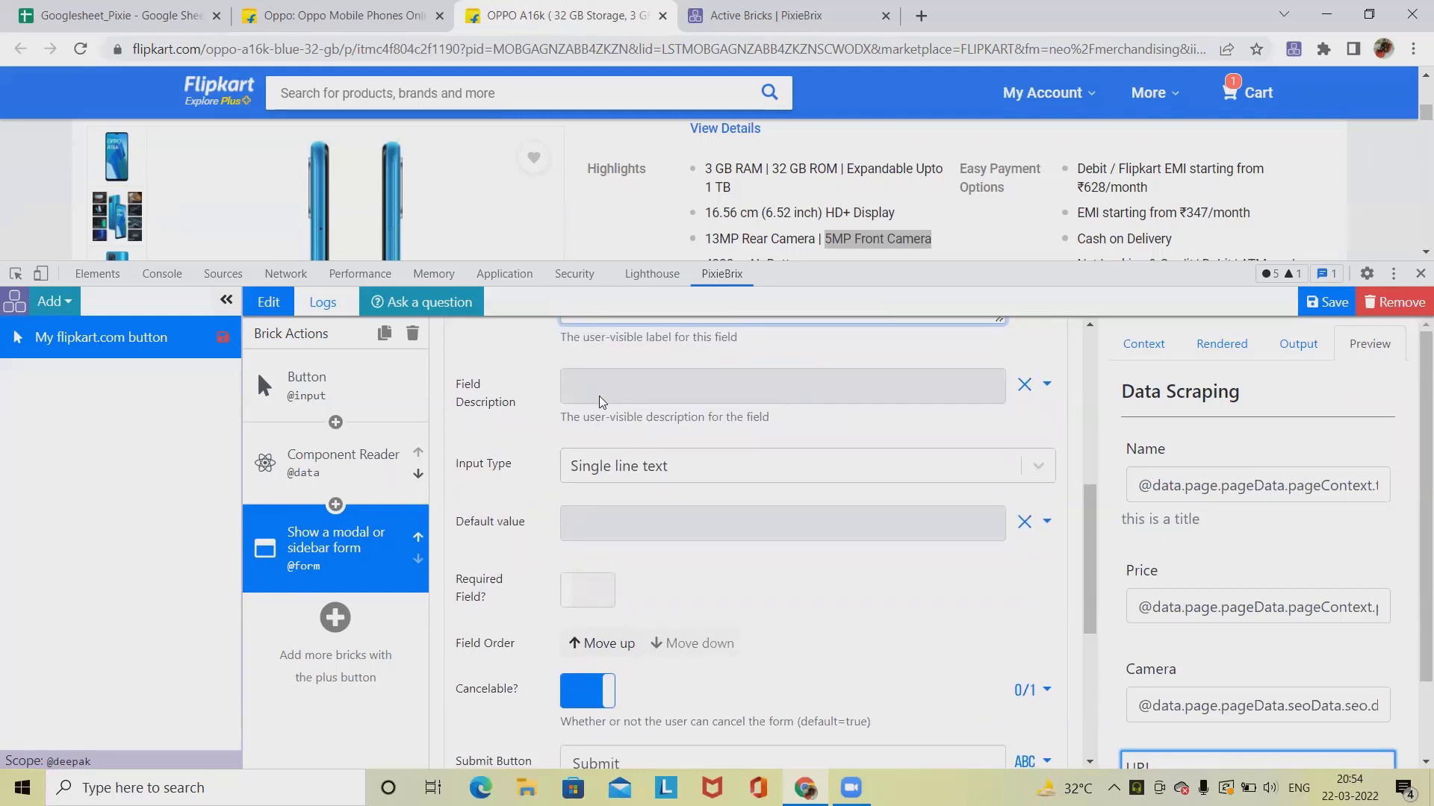
pyautogui.click(647, 532)
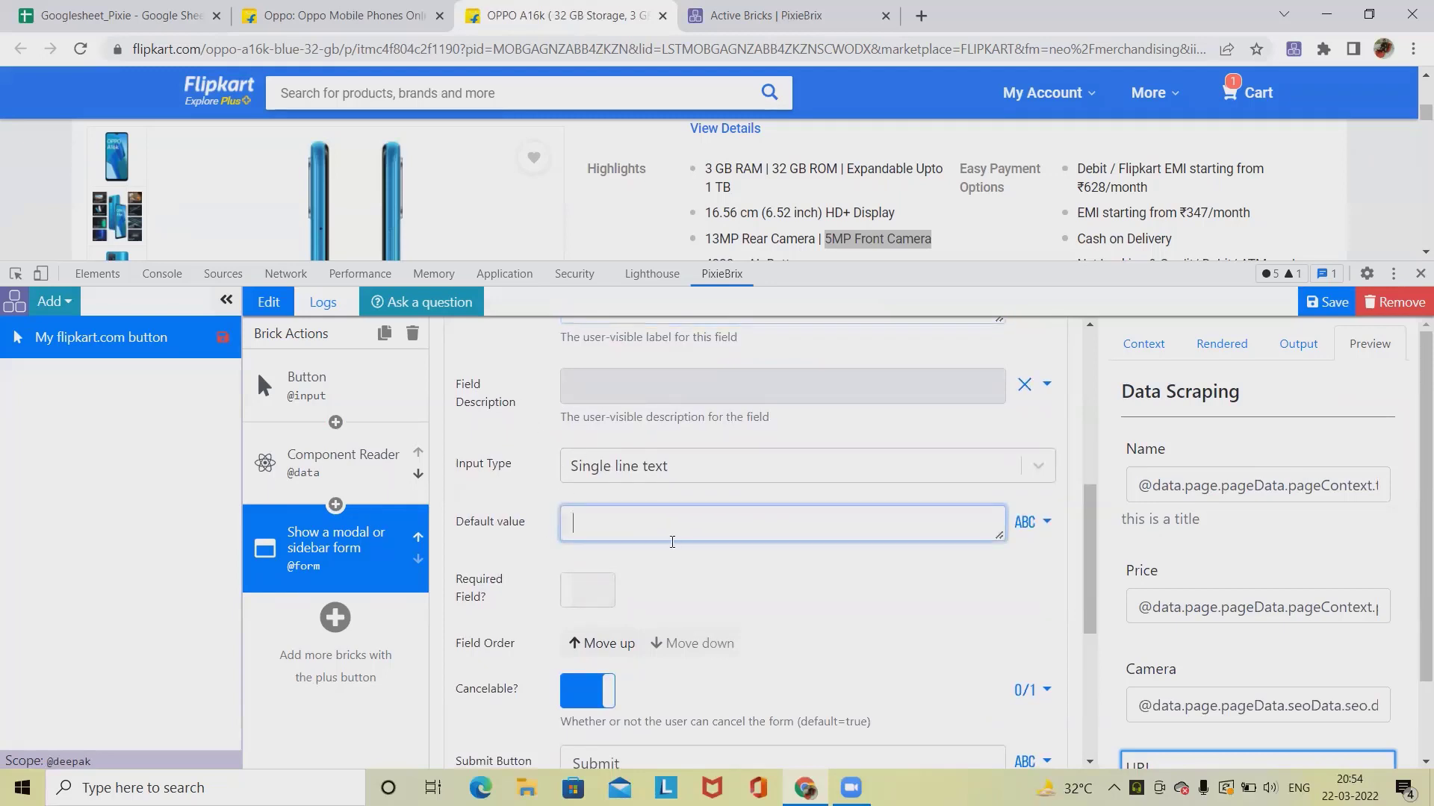
pyautogui.click(381, 475)
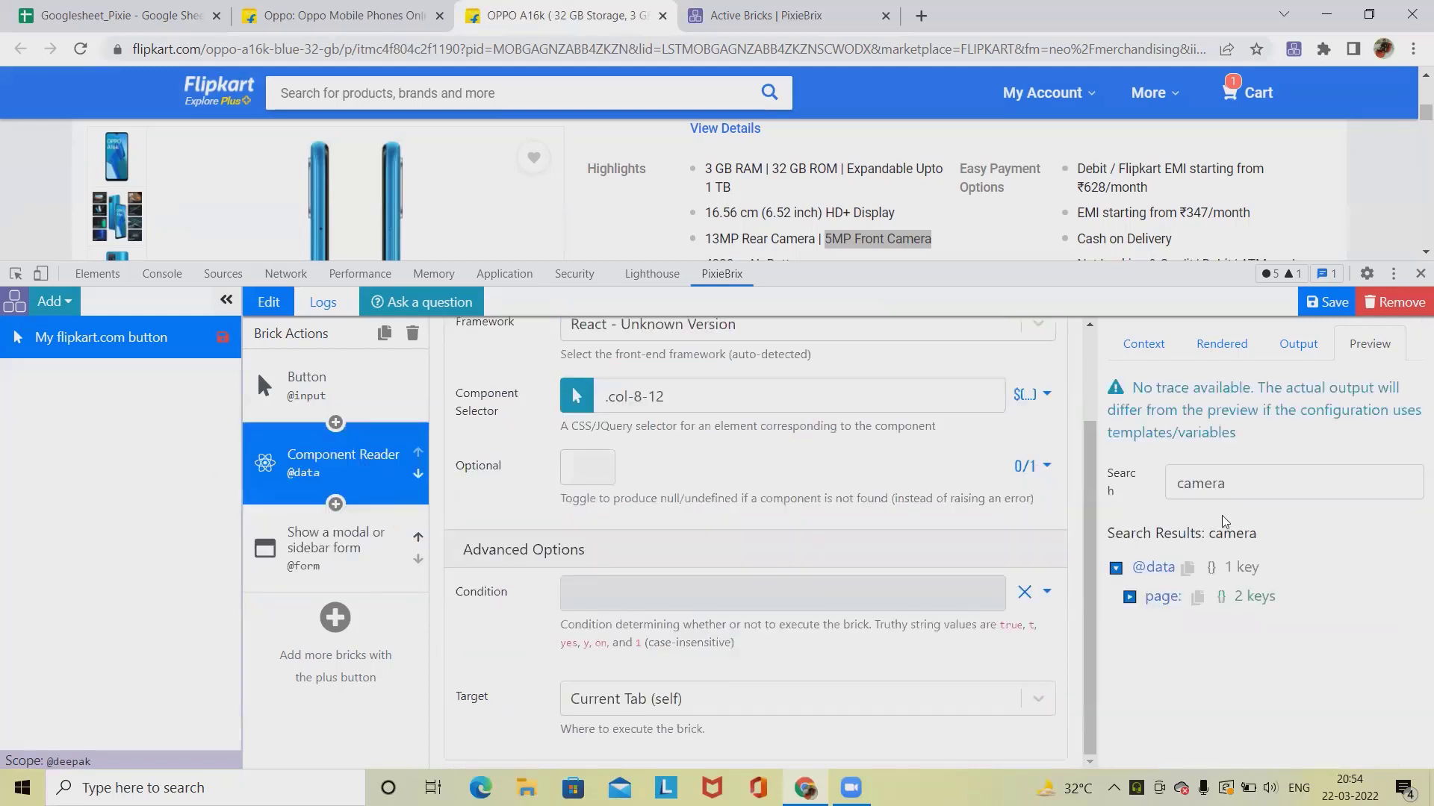
pyautogui.moveTo(1243, 486); pyautogui.dragTo(980, 480)
pyautogui.write('url')
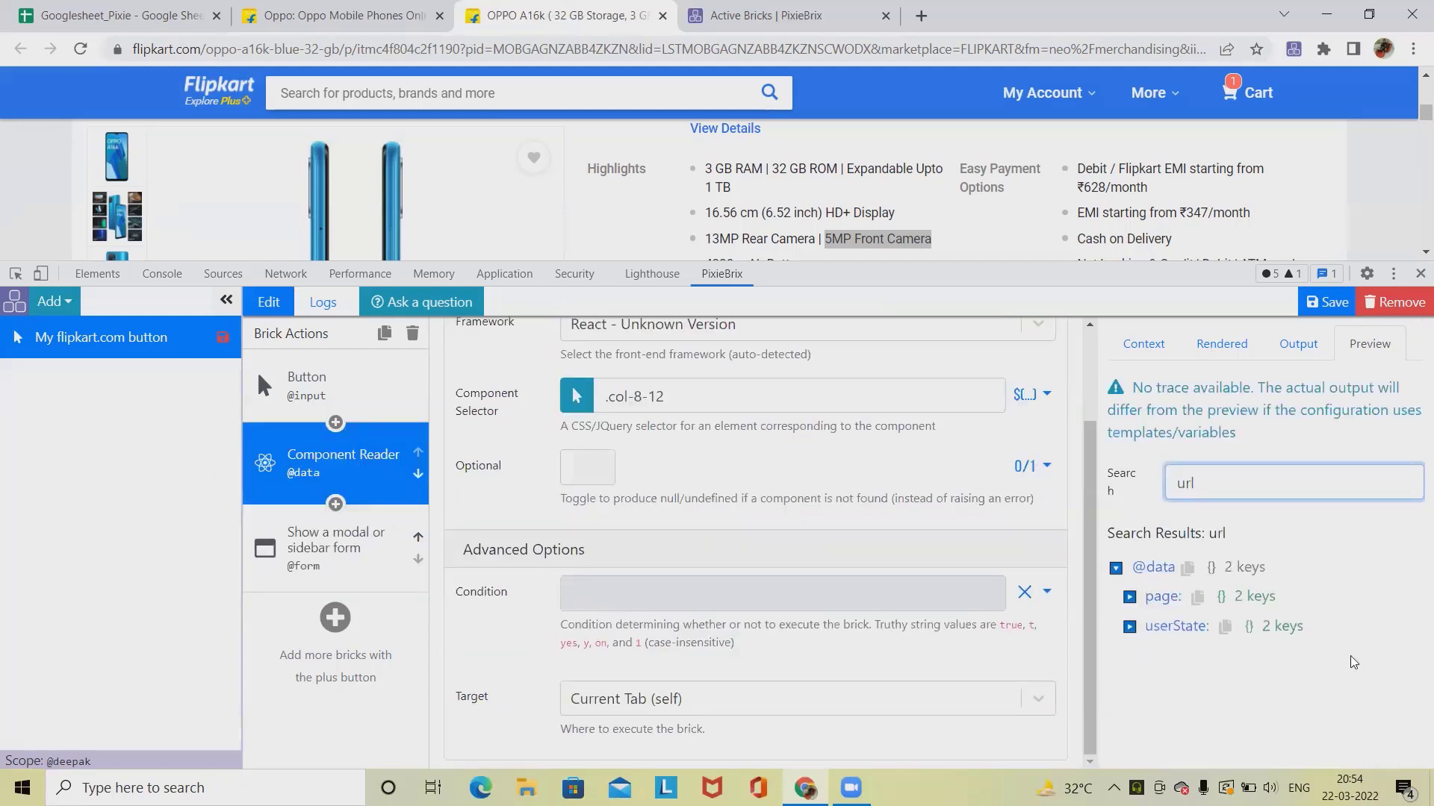
pyautogui.click(1129, 596)
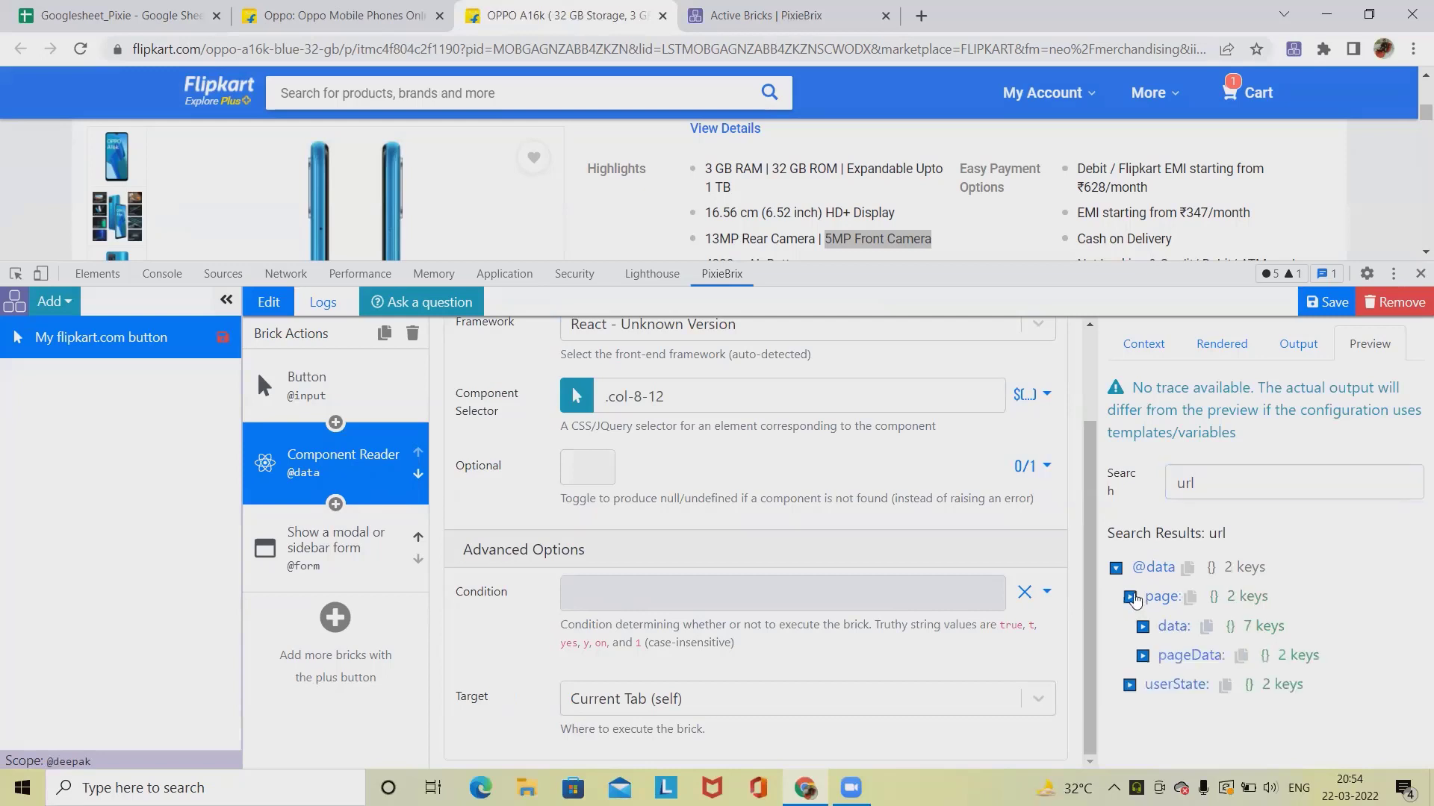
pyautogui.click(1142, 656)
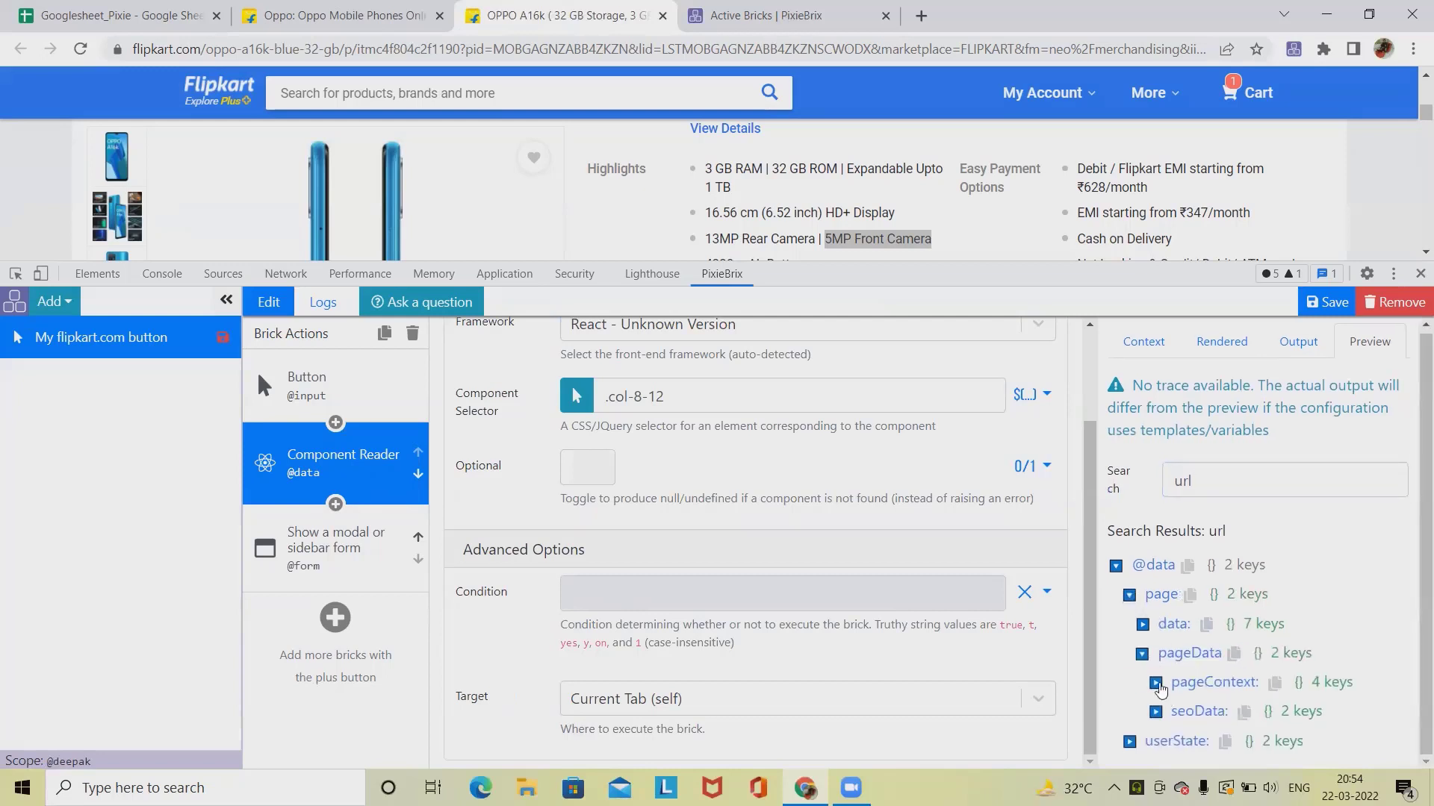
pyautogui.click(1155, 683)
pyautogui.scroll(-3, 1268, 671)
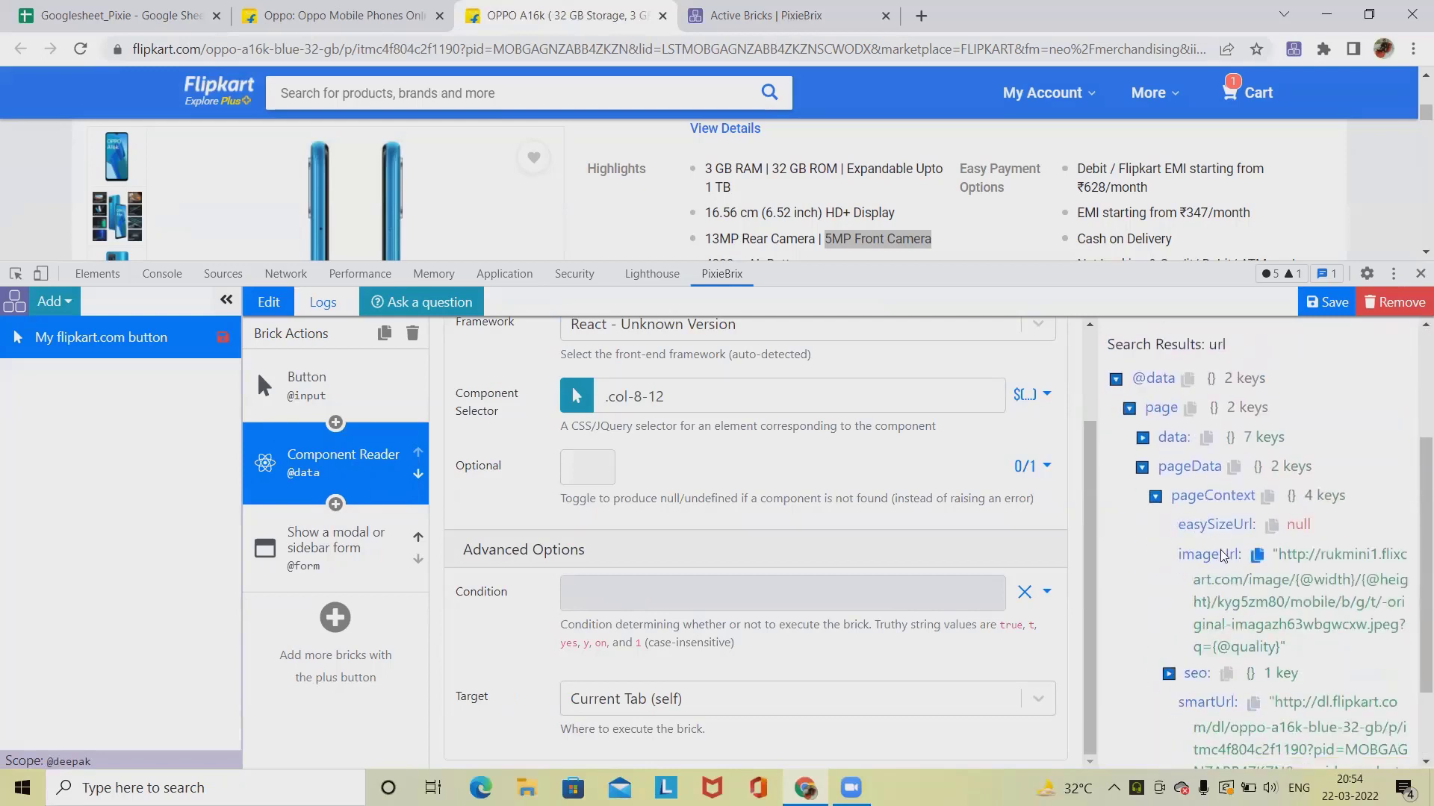
pyautogui.scroll(-1, 1247, 709)
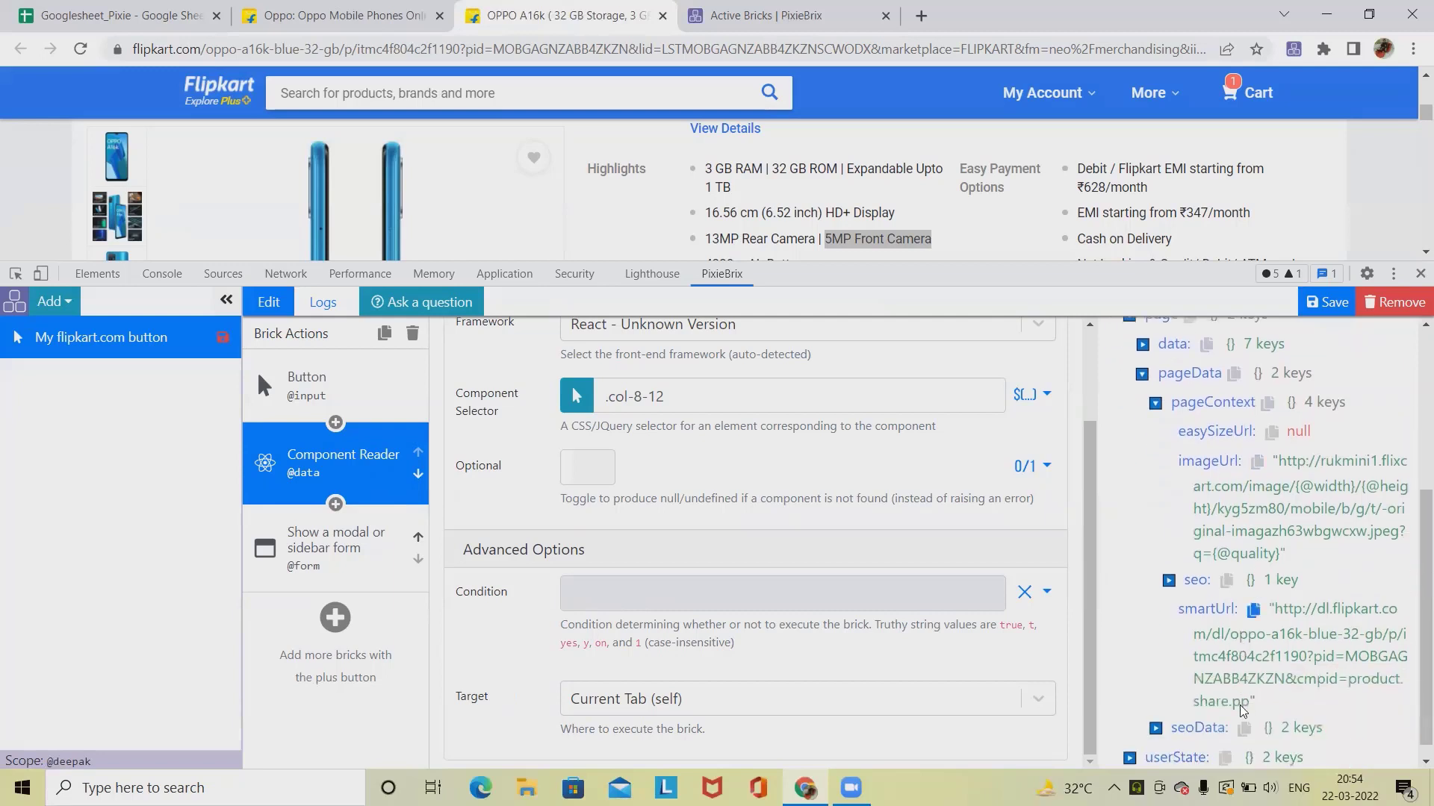
pyautogui.click(1254, 610)
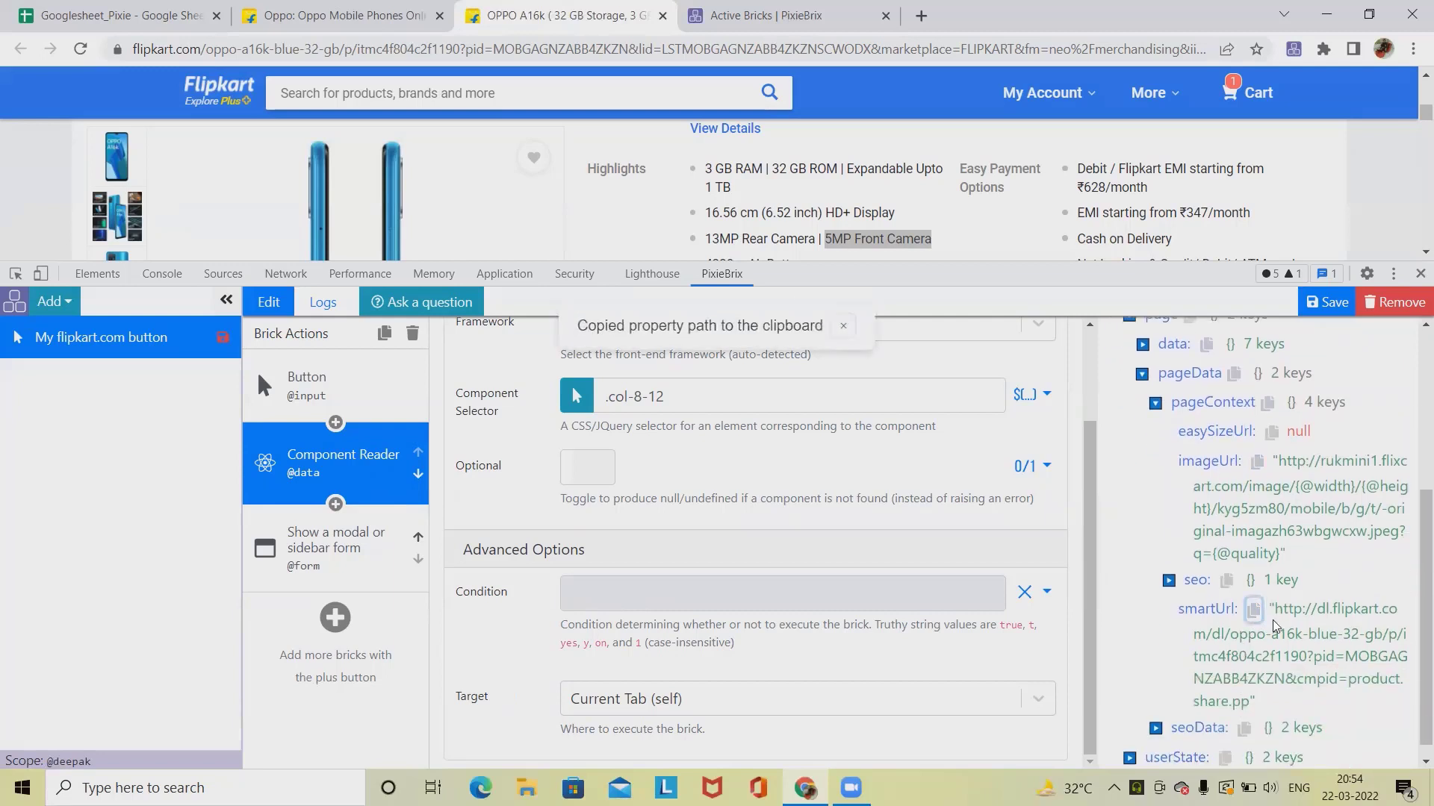
pyautogui.click(336, 545)
pyautogui.scroll(-4, 711, 556)
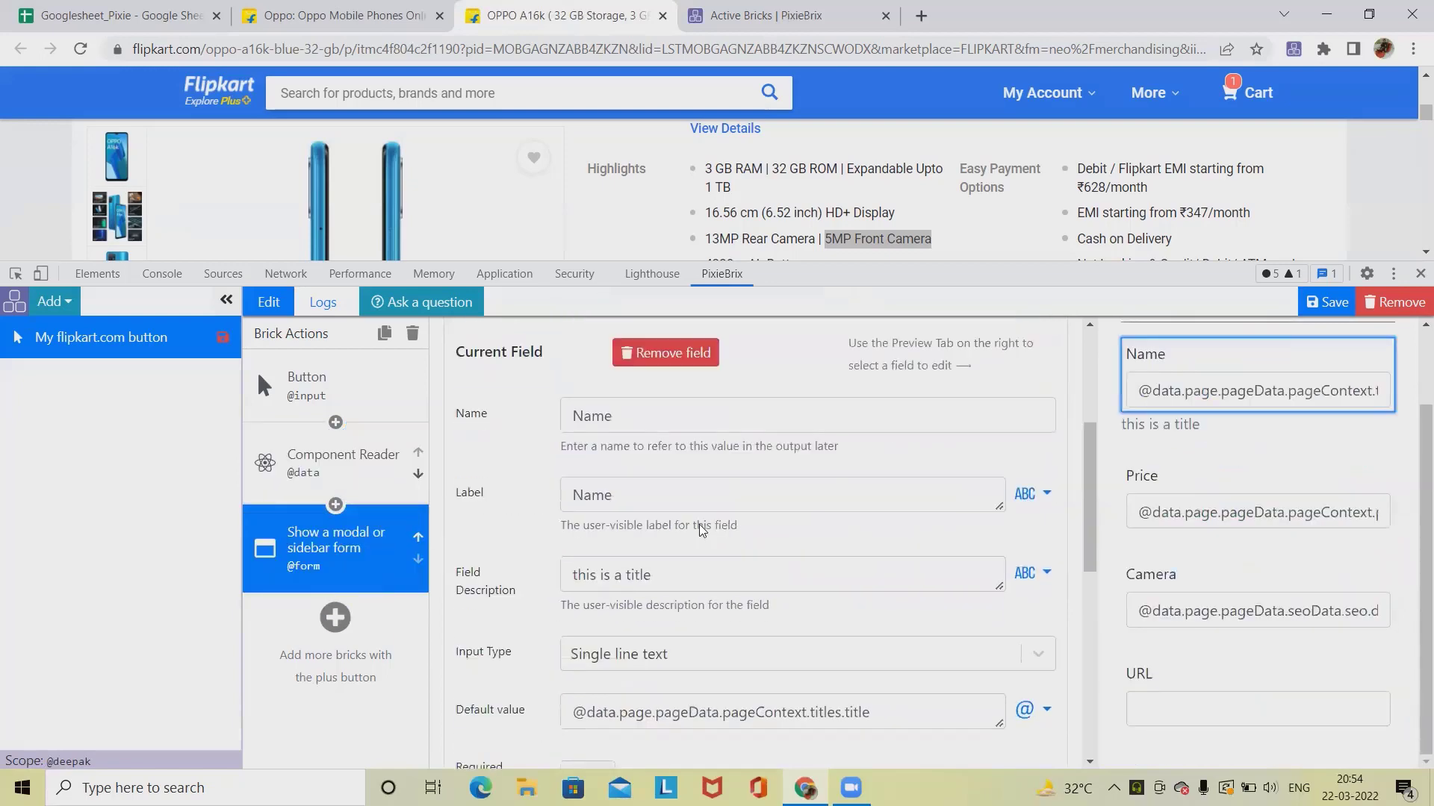
pyautogui.scroll(-3, 711, 557)
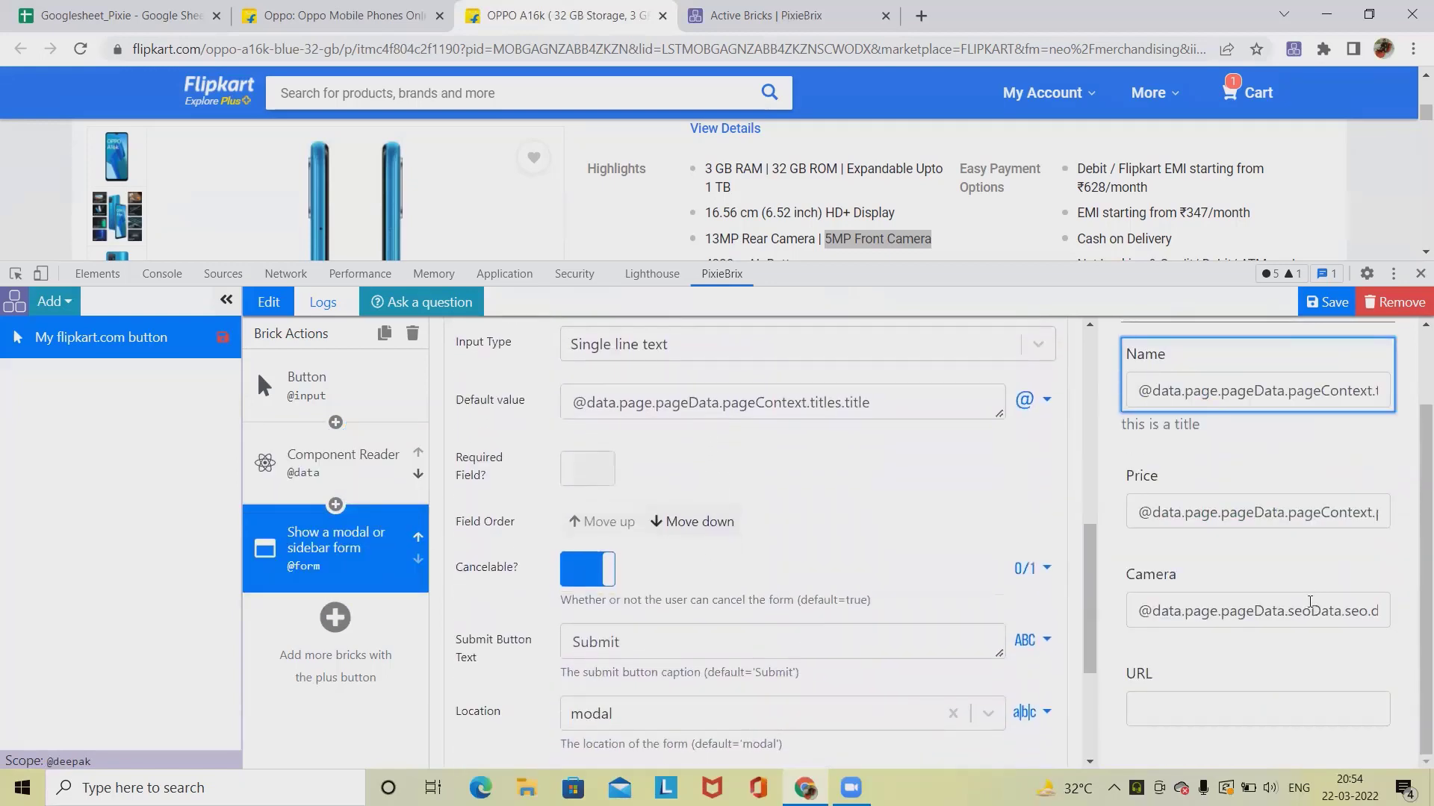
pyautogui.click(1248, 702)
pyautogui.scroll(-3, 647, 630)
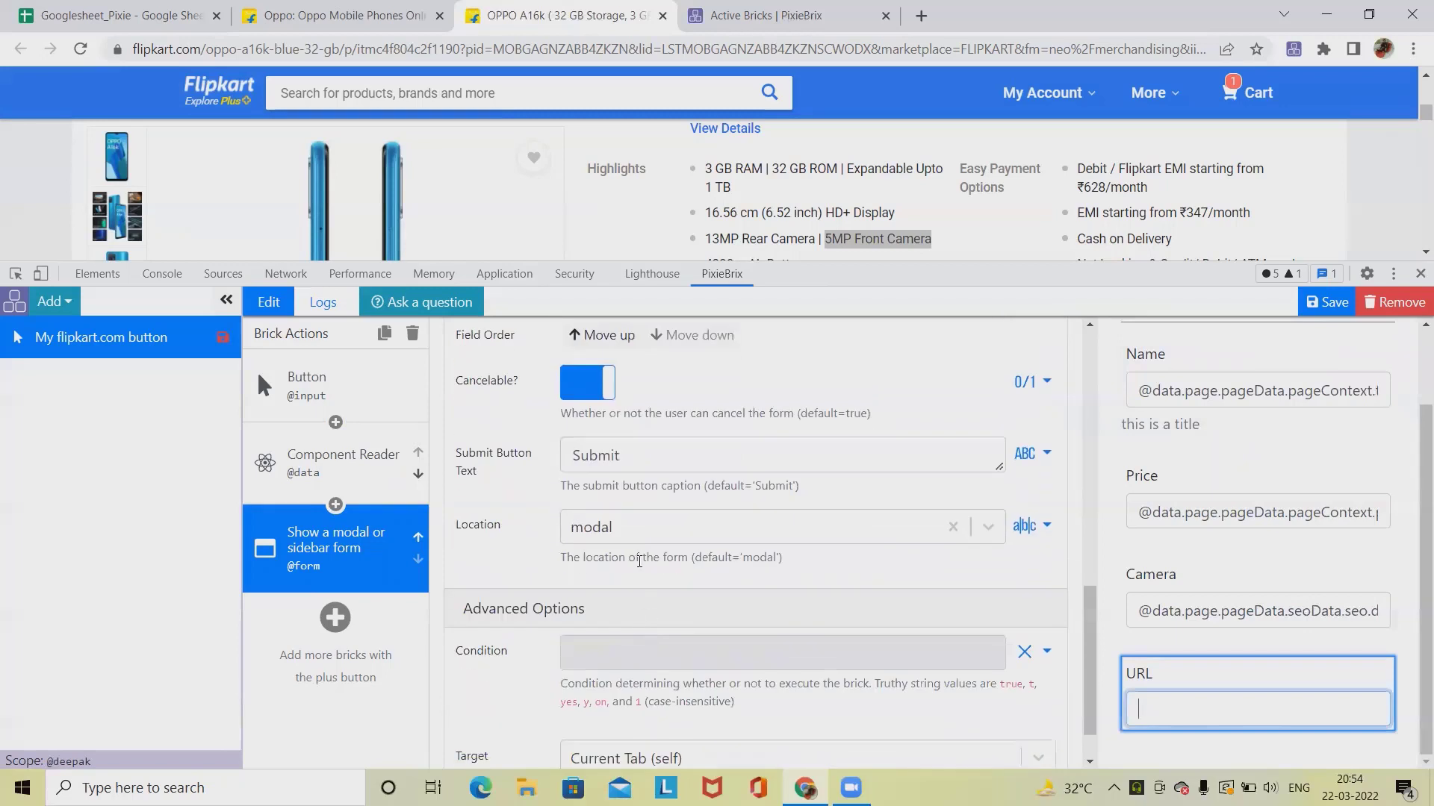
pyautogui.scroll(4, 639, 562)
pyautogui.click(610, 494)
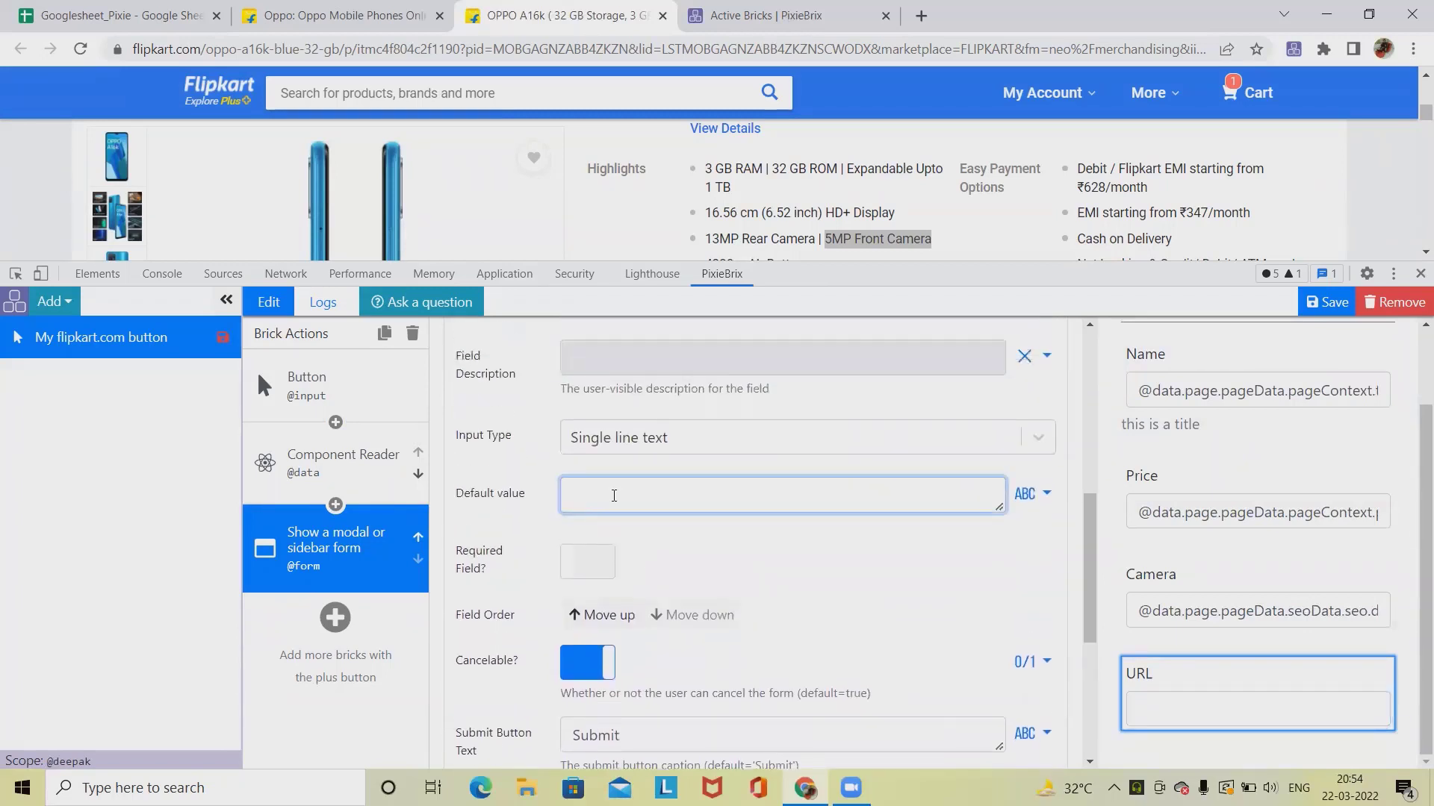
pyautogui.click(1034, 493)
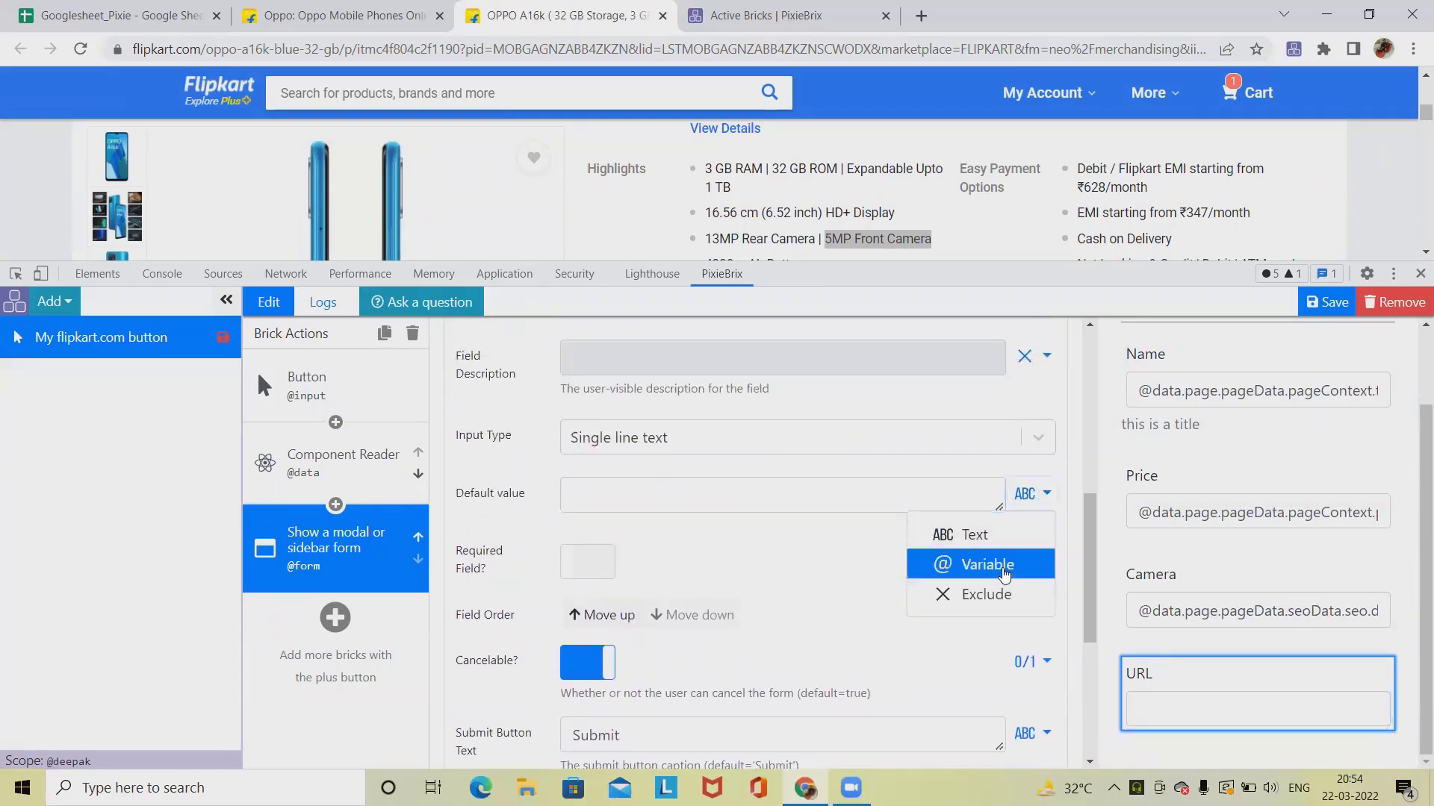
pyautogui.click(971, 562)
pyautogui.hotkey('ctrl', 'v')
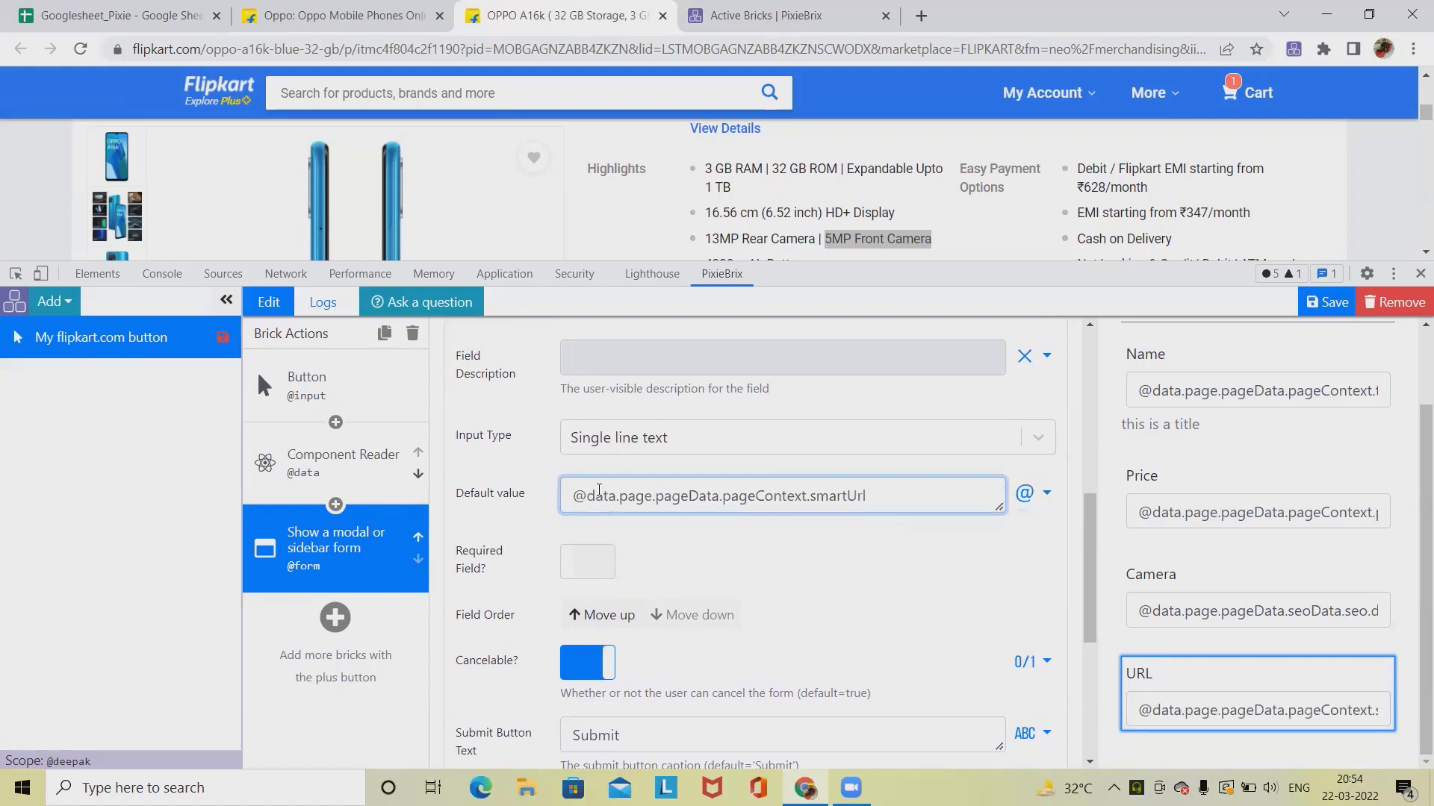
pyautogui.click(870, 561)
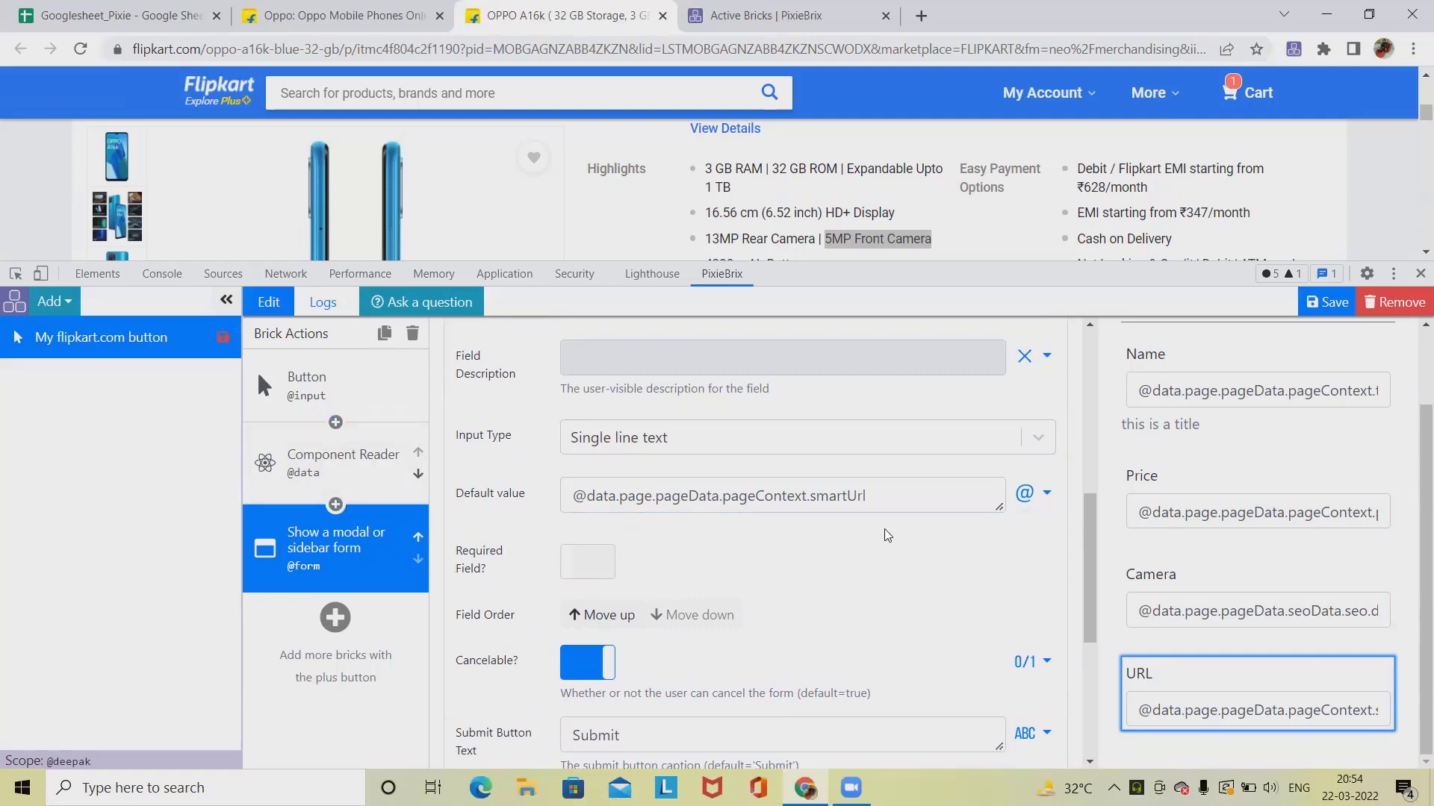
# Step: Add a new form field with name and label Comments
pyautogui.scroll(6, 514, 556)
pyautogui.click(513, 544)
pyautogui.scroll(-4, 728, 610)
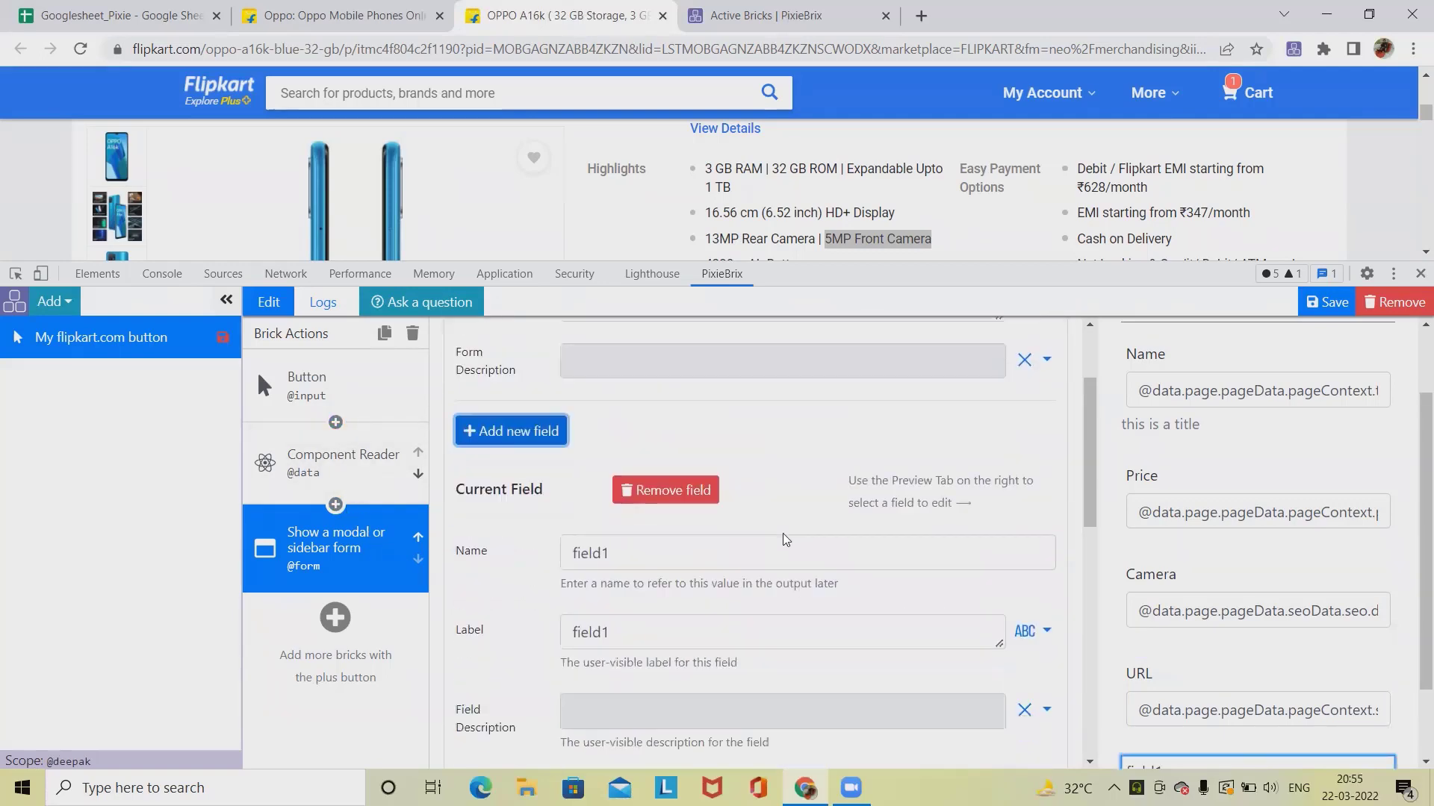
pyautogui.moveTo(641, 399); pyautogui.dragTo(455, 396)
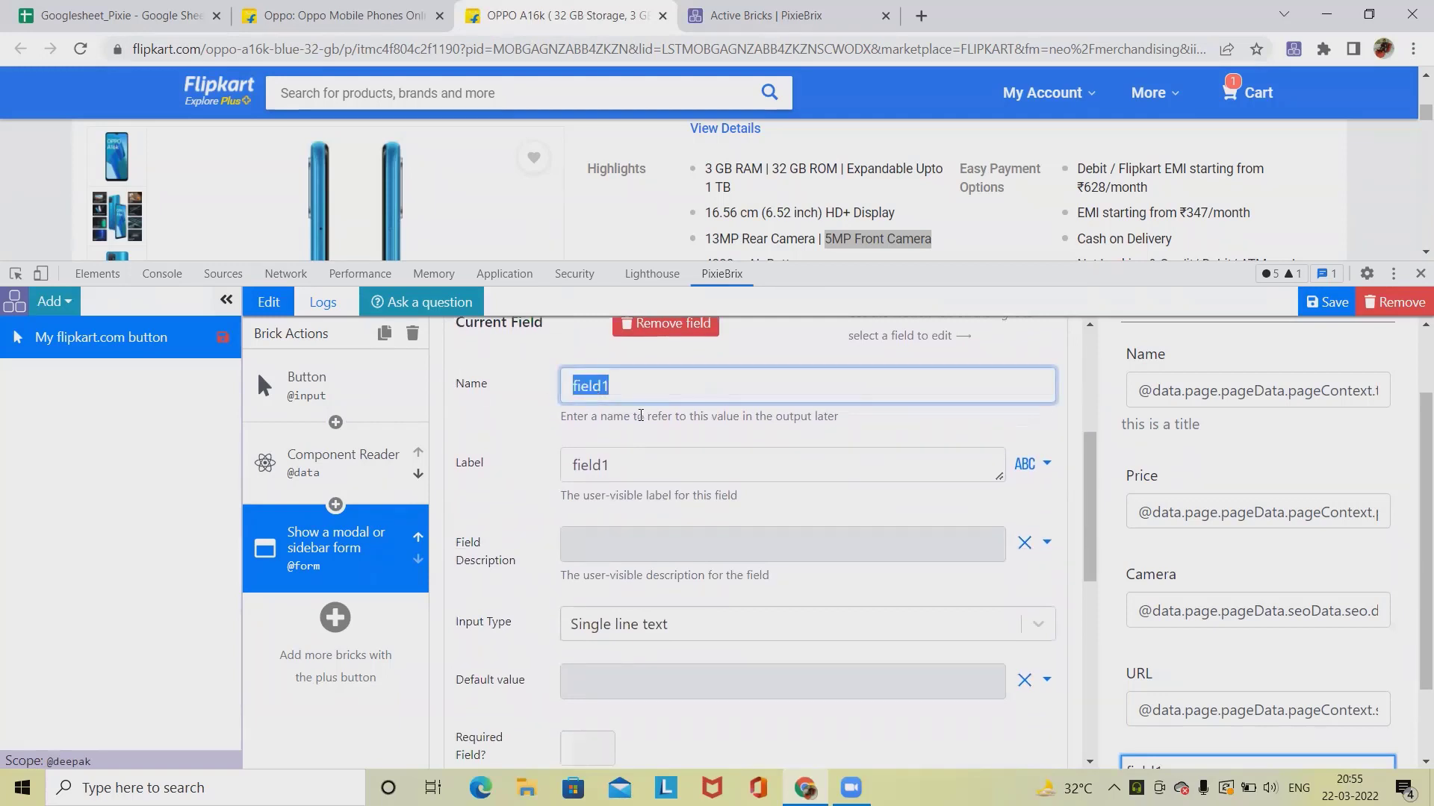
pyautogui.write('Commeny')
pyautogui.press('BackSpace')
pyautogui.write('ts')
pyautogui.hotkey('ctrl', 'a')
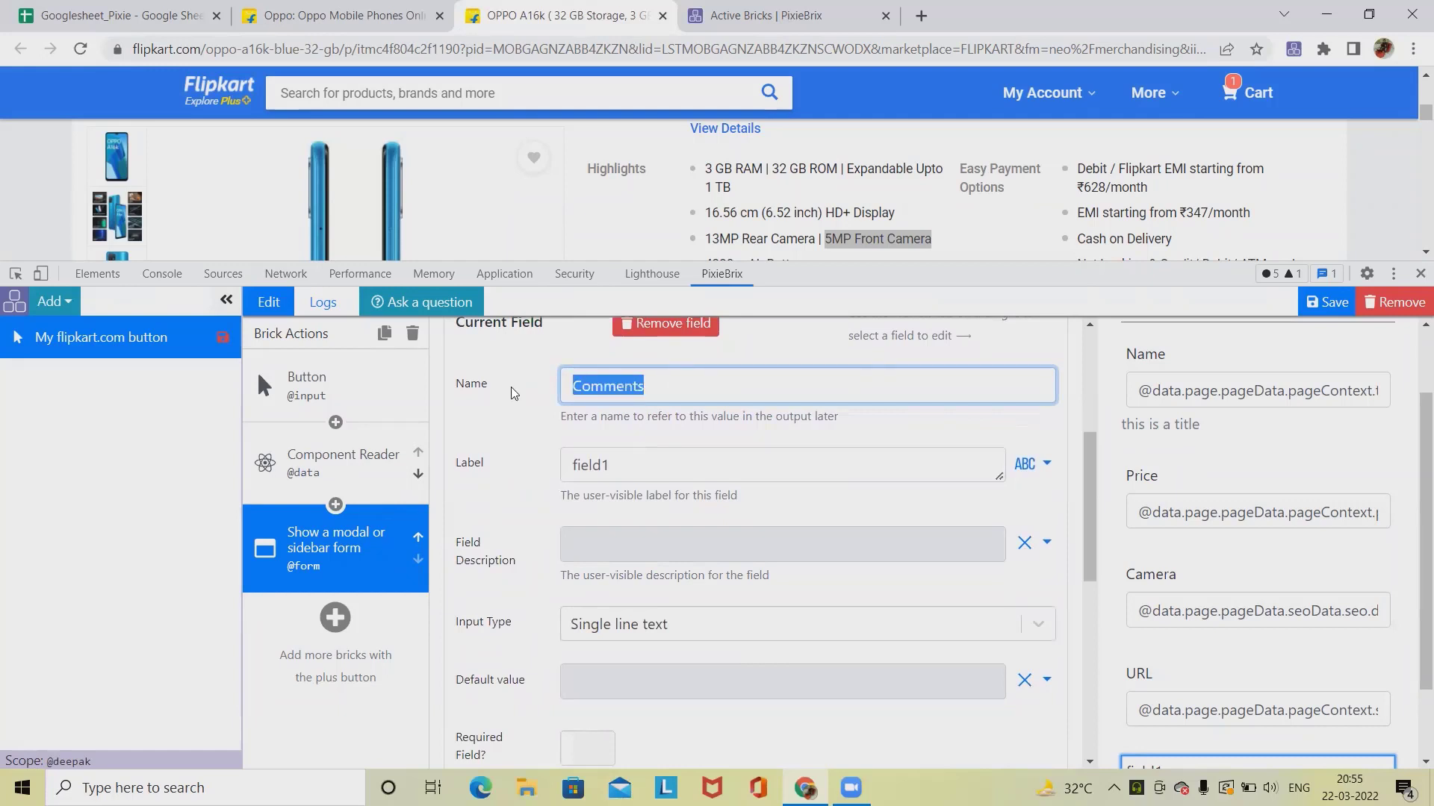
pyautogui.press('Tab')
pyautogui.hotkey('ctrl', 'v')
pyautogui.scroll(-3, 523, 523)
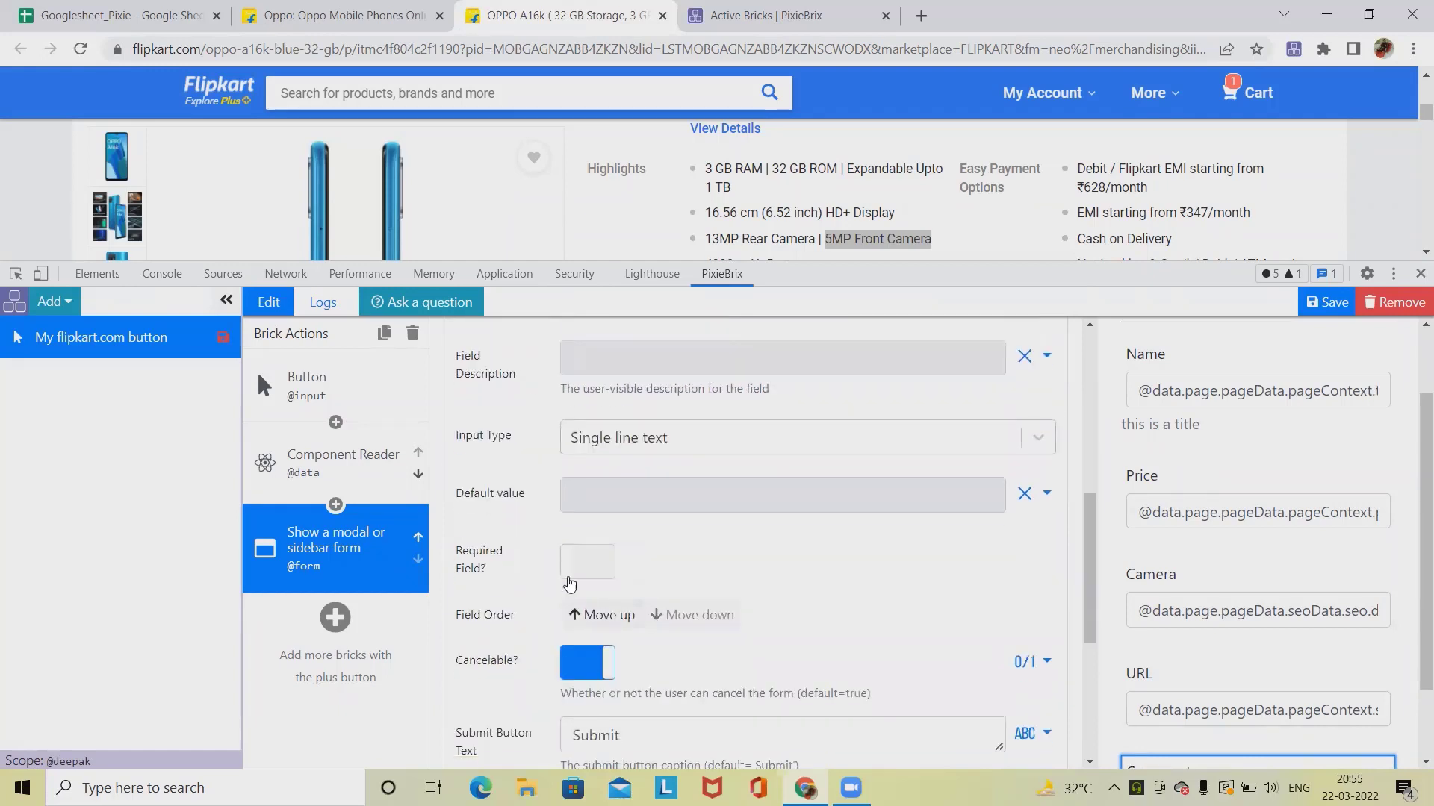
pyautogui.click(632, 505)
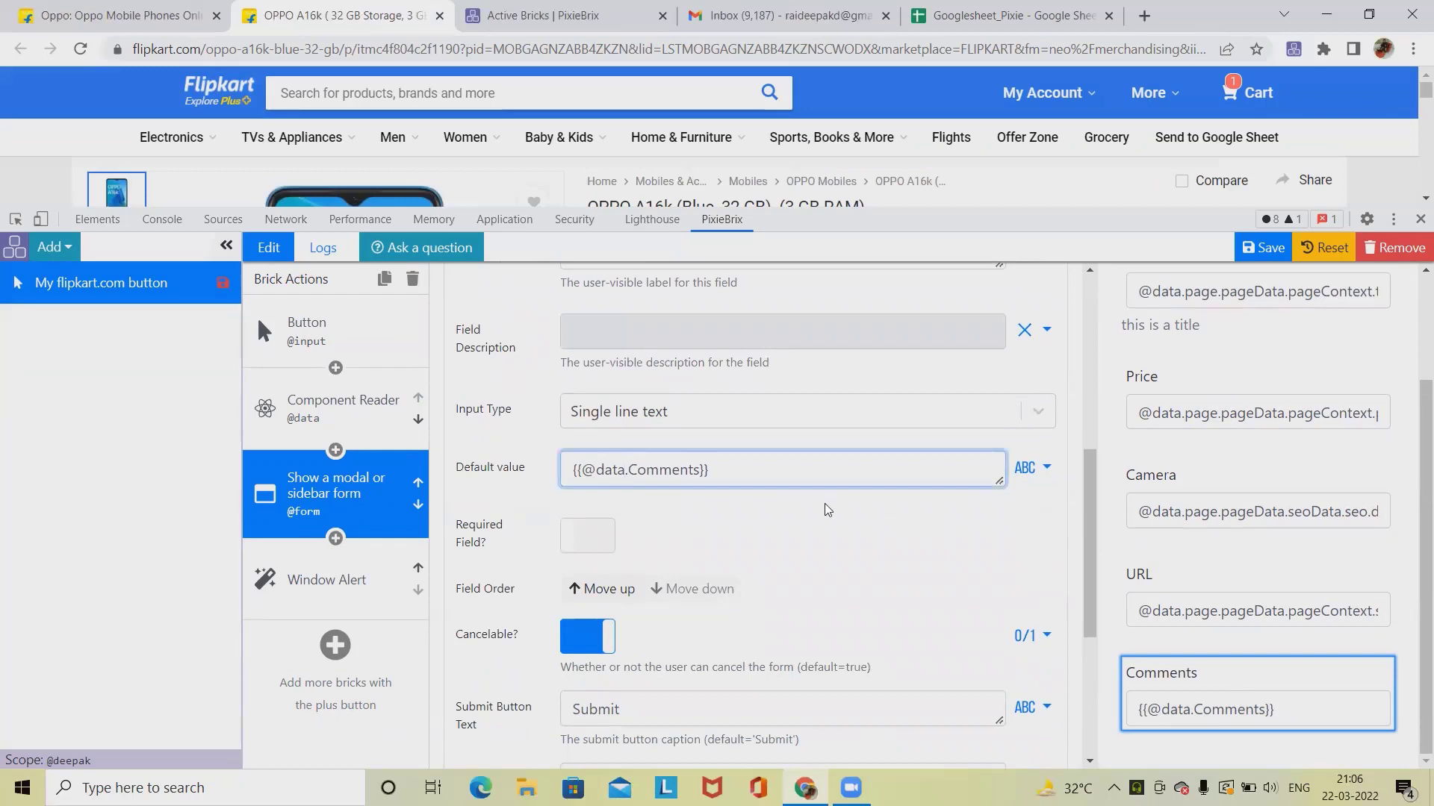
pyautogui.press('BackSpace')
pyautogui.press('BackSpace')
pyautogui.press('BackSpace')
pyautogui.press('BackSpace')
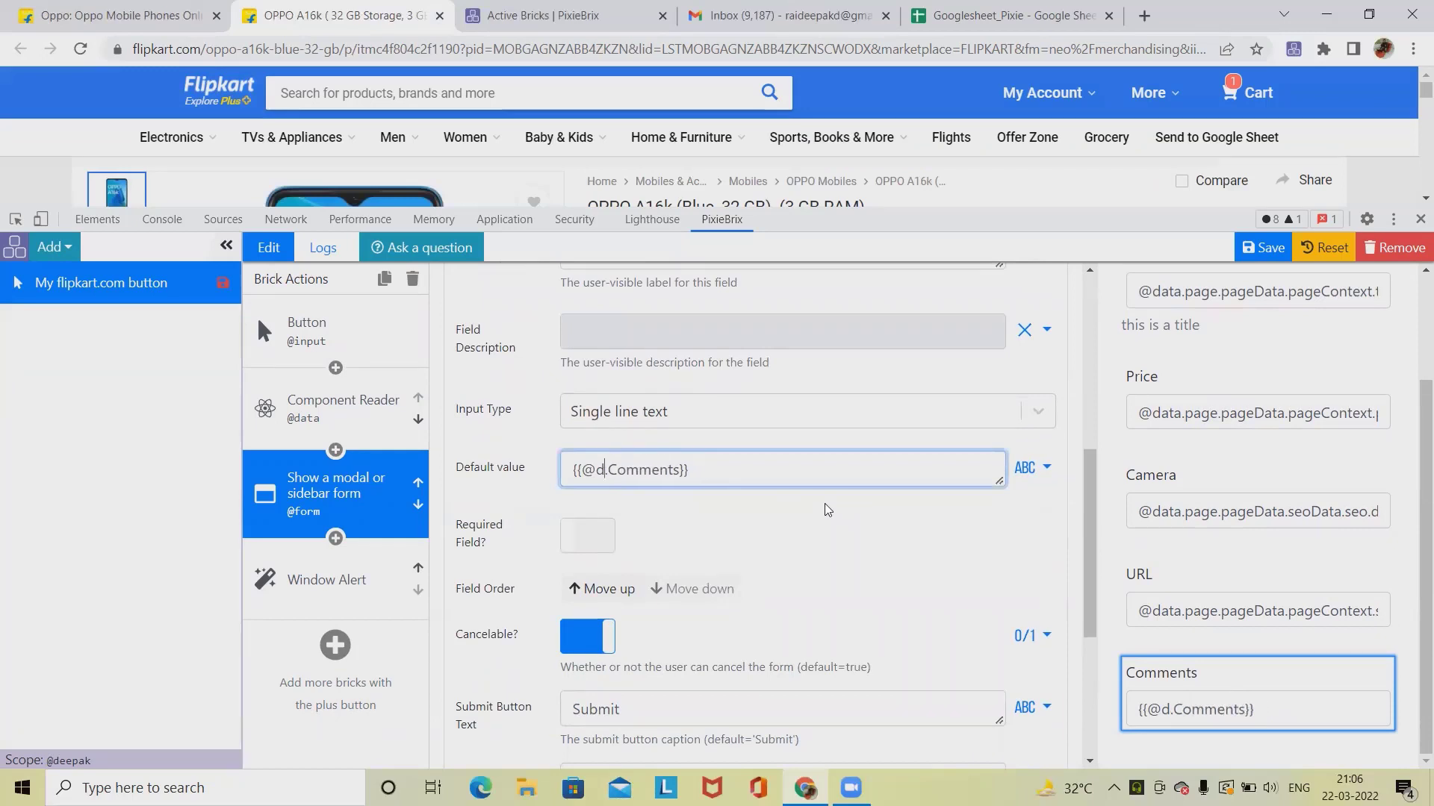
pyautogui.write('form')
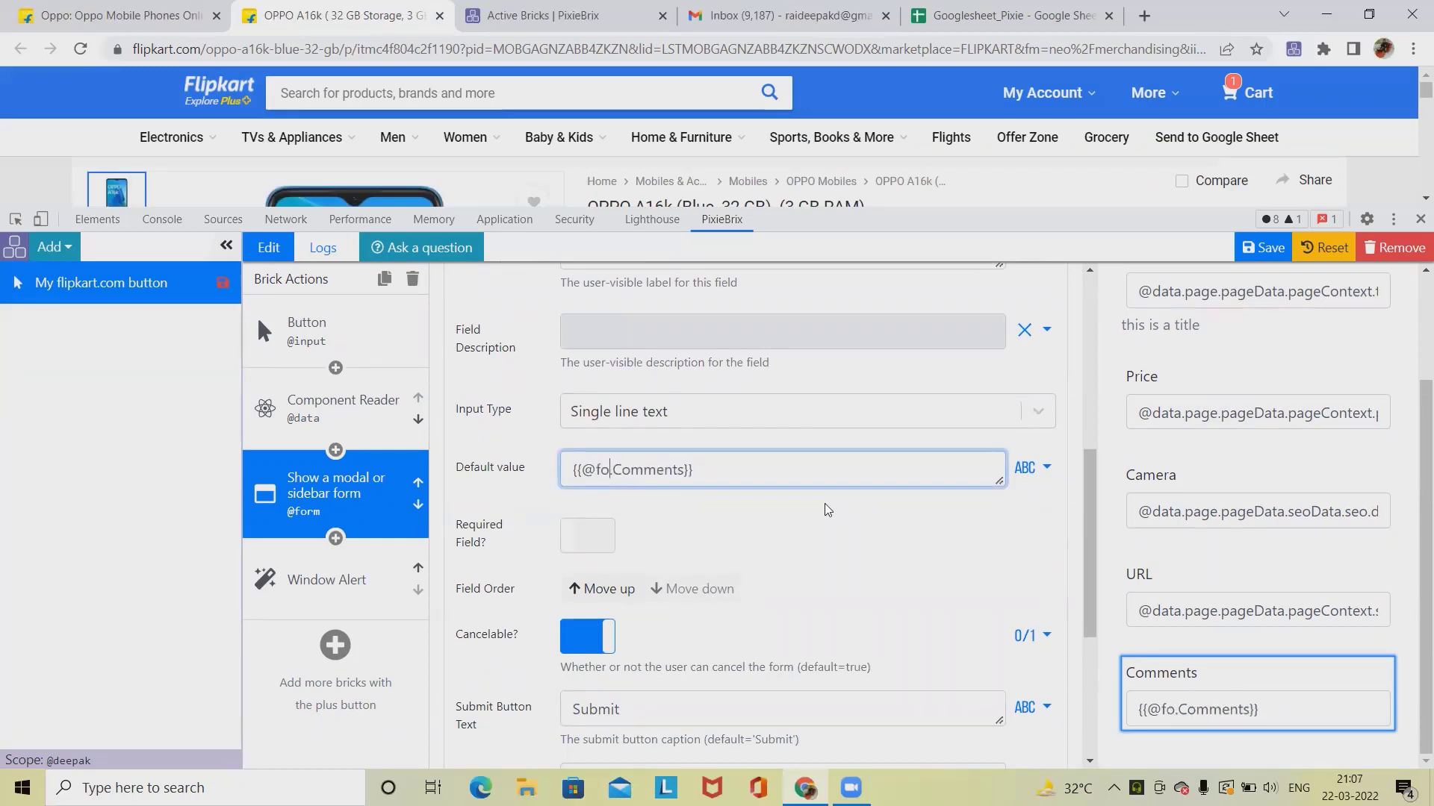
# Step: Add an Add Google sheet row brick after the form and move it above the Window Alert brick
pyautogui.scroll(6, 866, 403)
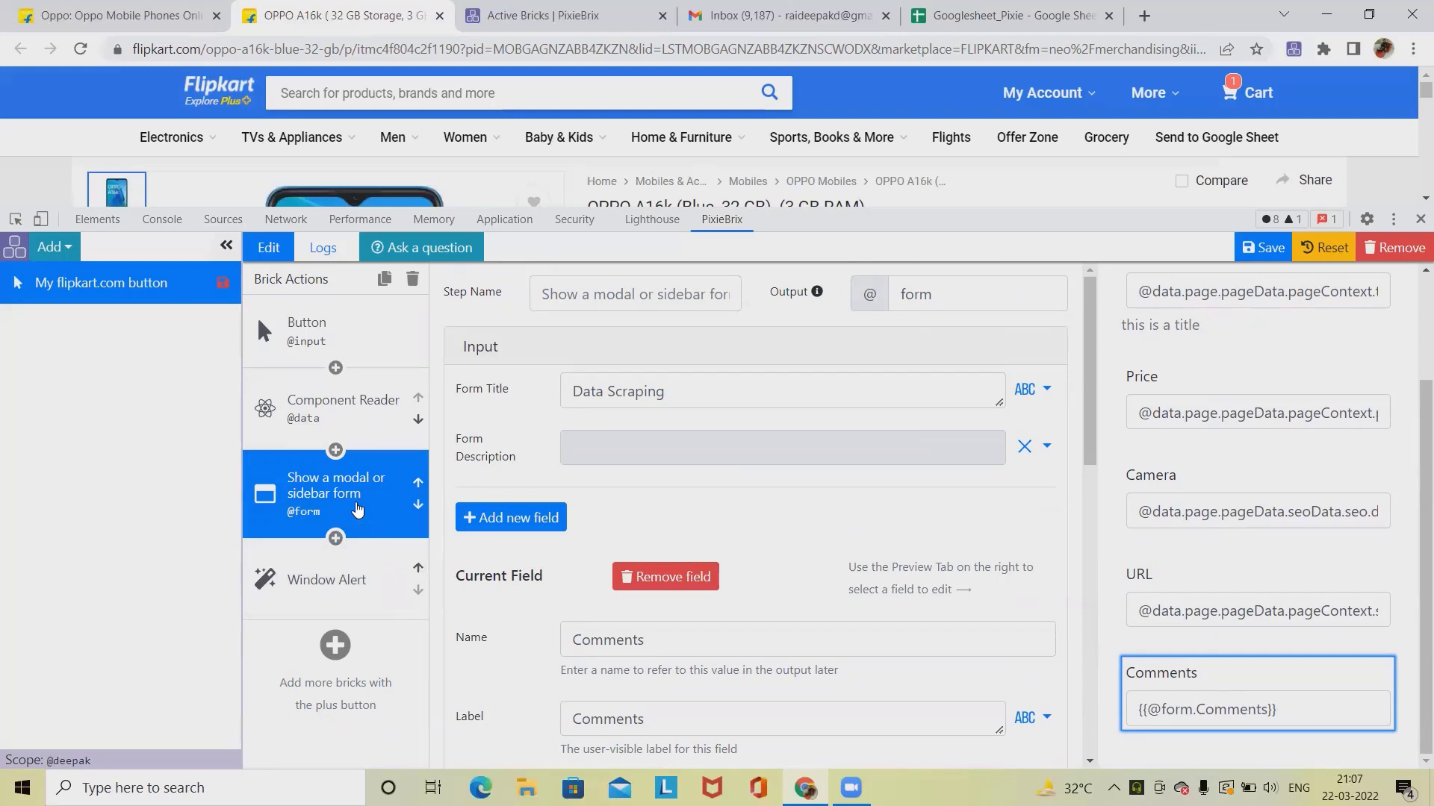
pyautogui.click(336, 647)
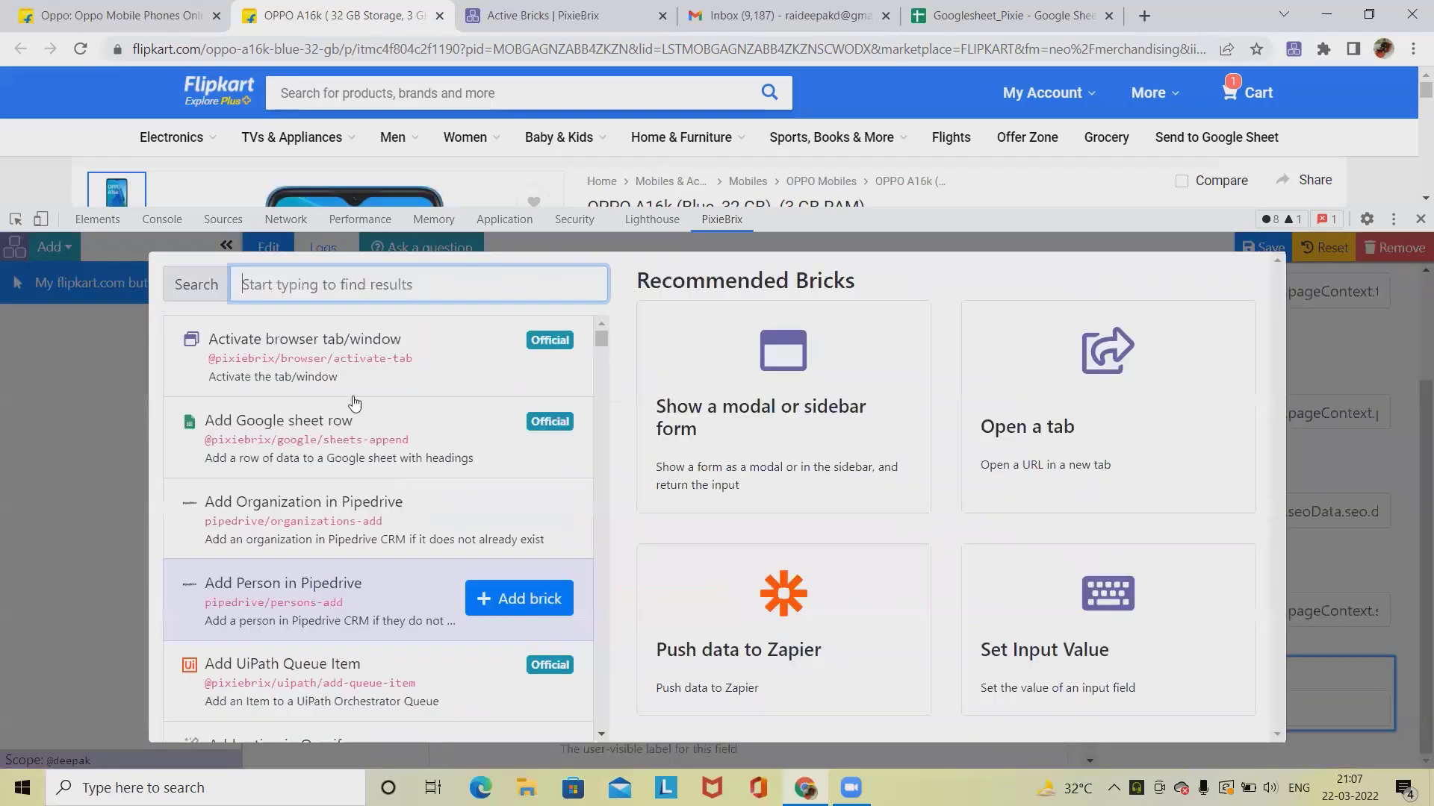
pyautogui.click(514, 438)
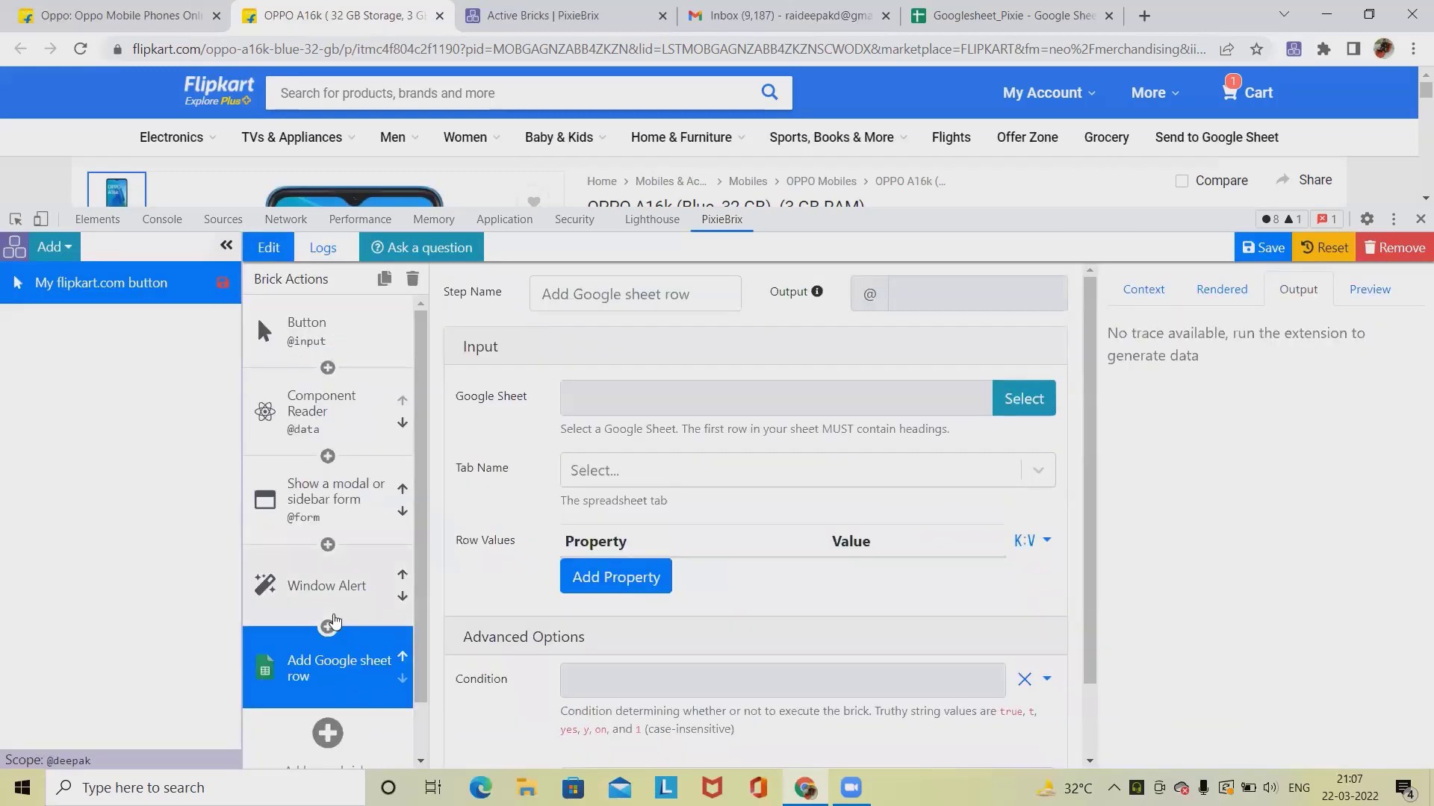
pyautogui.moveTo(318, 664)
pyautogui.mouseDown()
pyautogui.moveTo(301, 552)
pyautogui.moveTo(333, 588)
pyautogui.mouseUp()
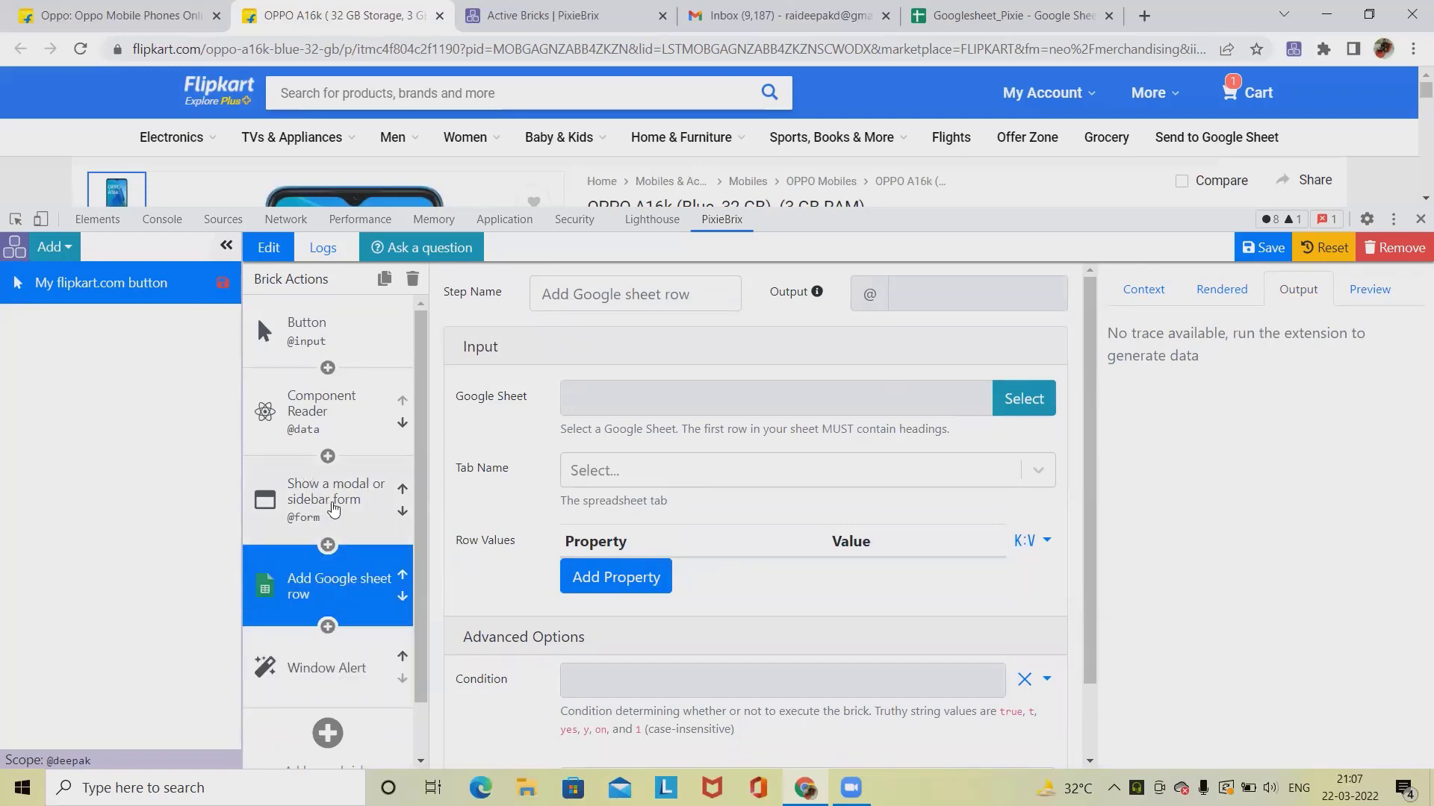
# Step: Select the Googlesheet_Pixie spreadsheet as the Google Sheet for the sheet row brick
pyautogui.click(320, 493)
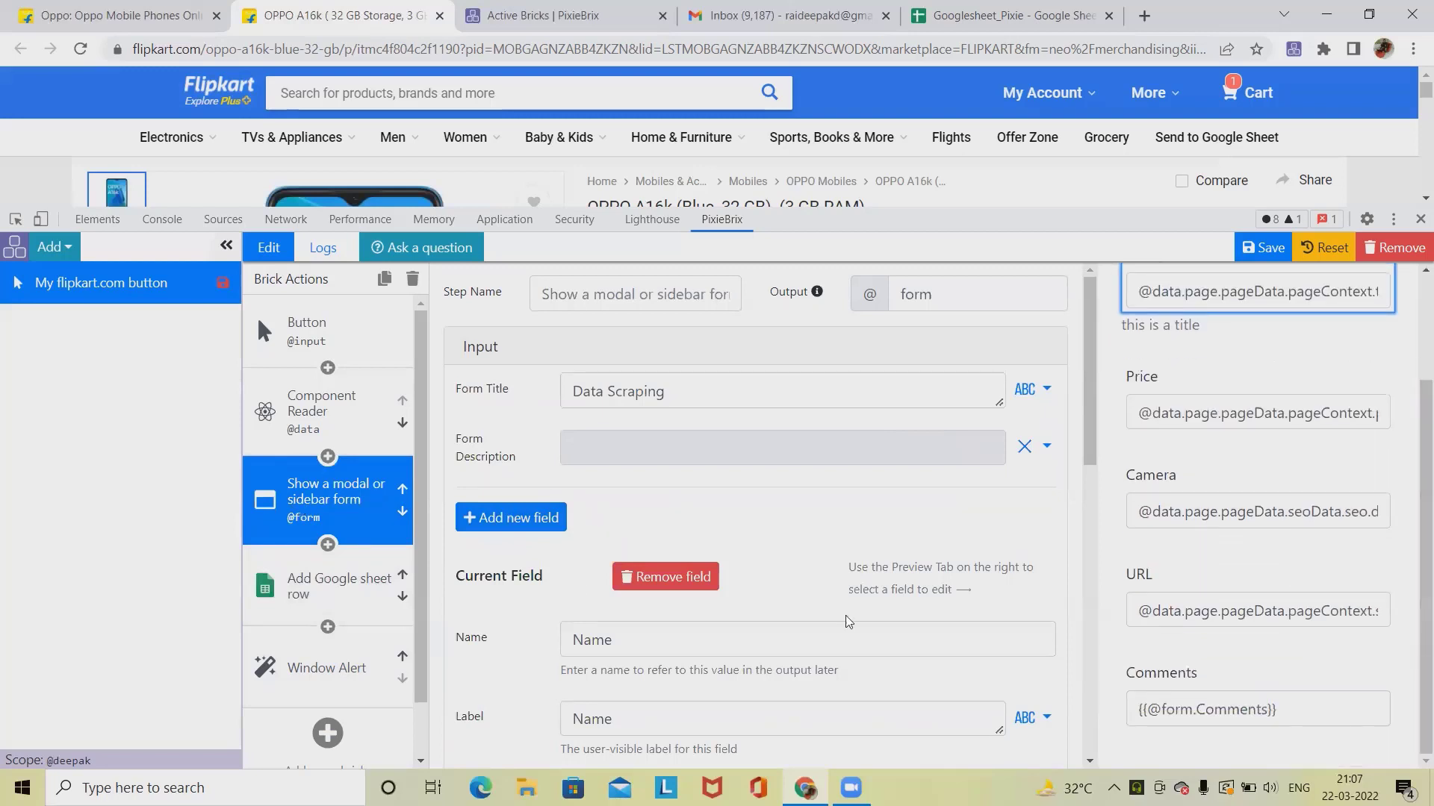
pyautogui.click(333, 601)
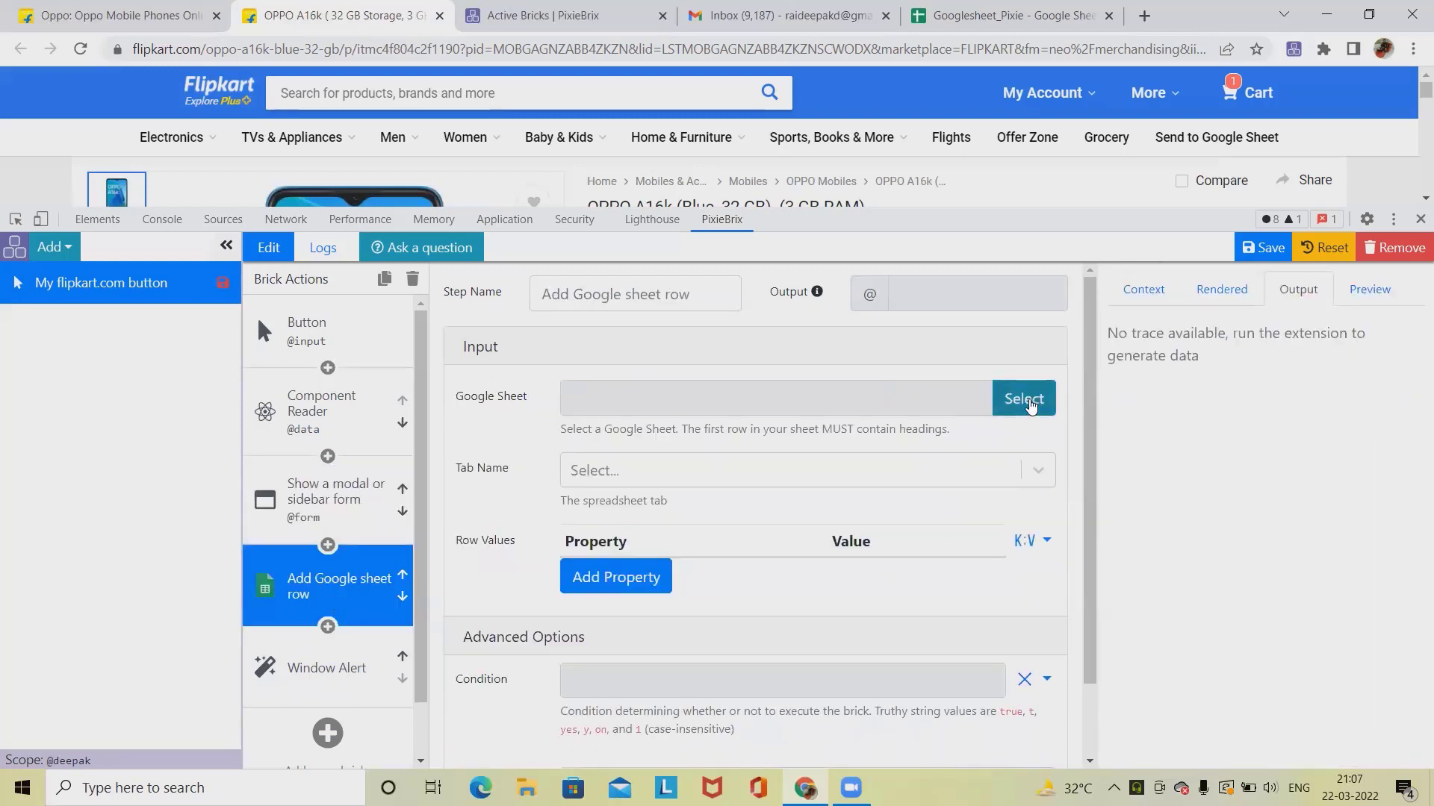
pyautogui.click(1023, 398)
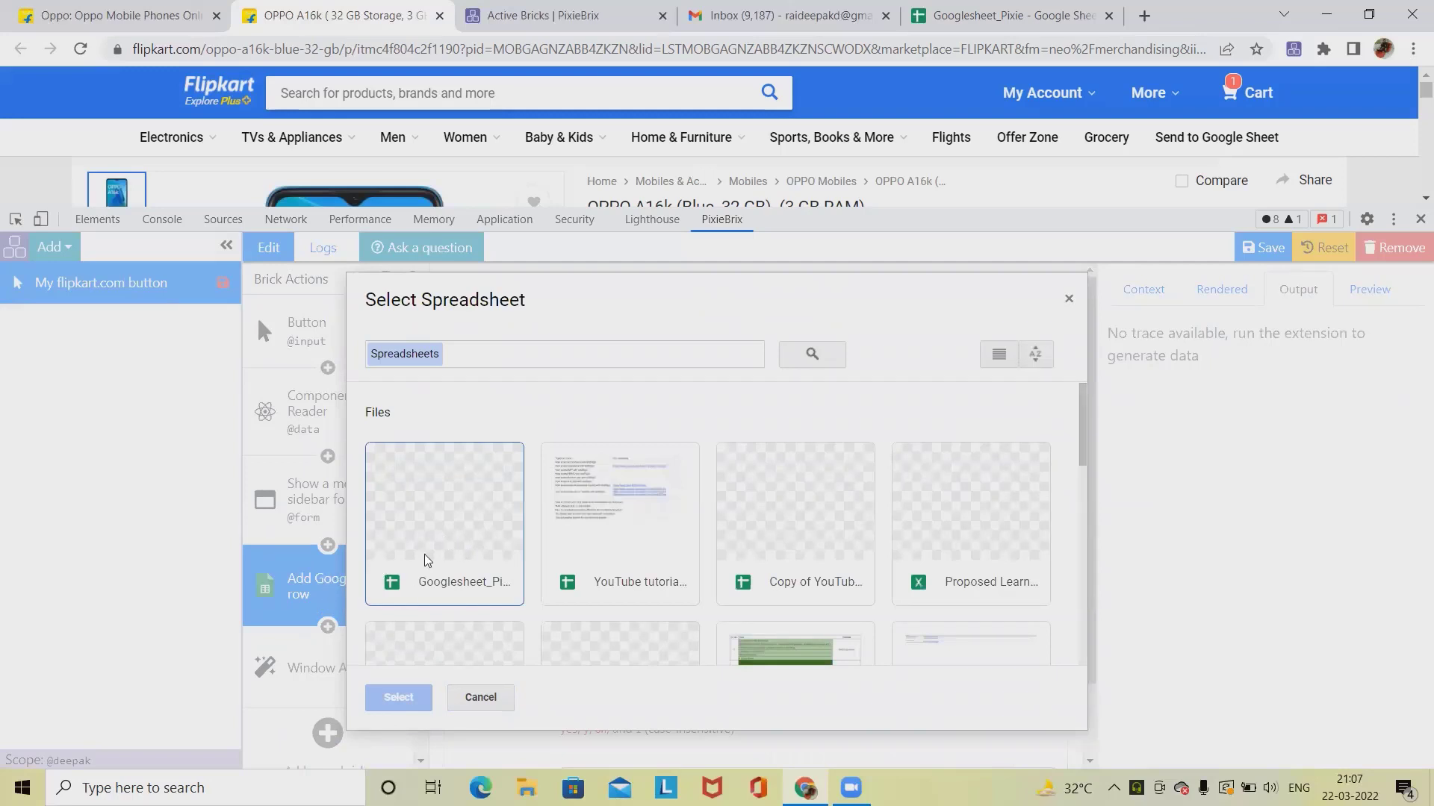
pyautogui.click(448, 522)
pyautogui.click(407, 697)
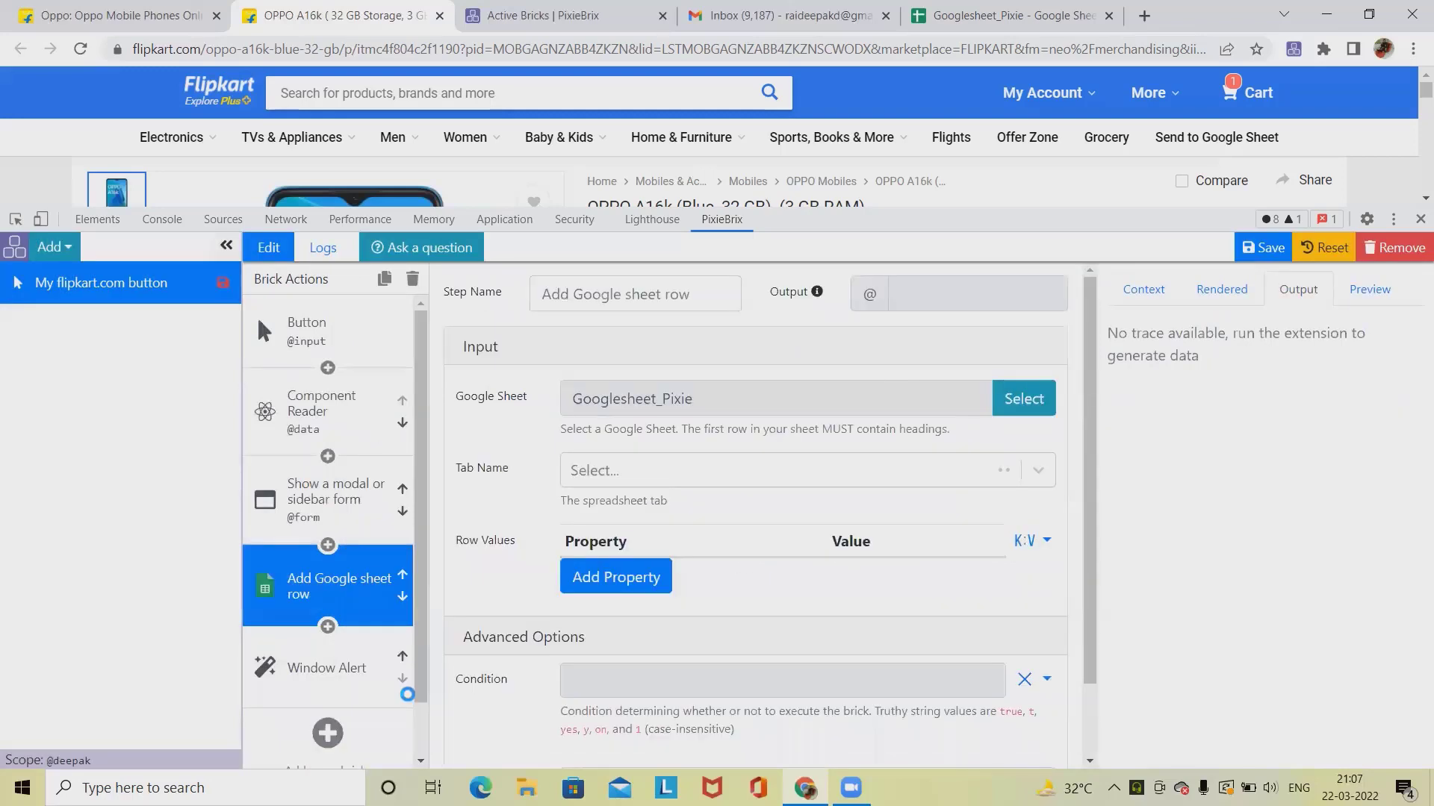
# Step: Choose Sheet1 as the tab name and add the sheet's column properties as row values
pyautogui.click(1049, 471)
pyautogui.click(592, 519)
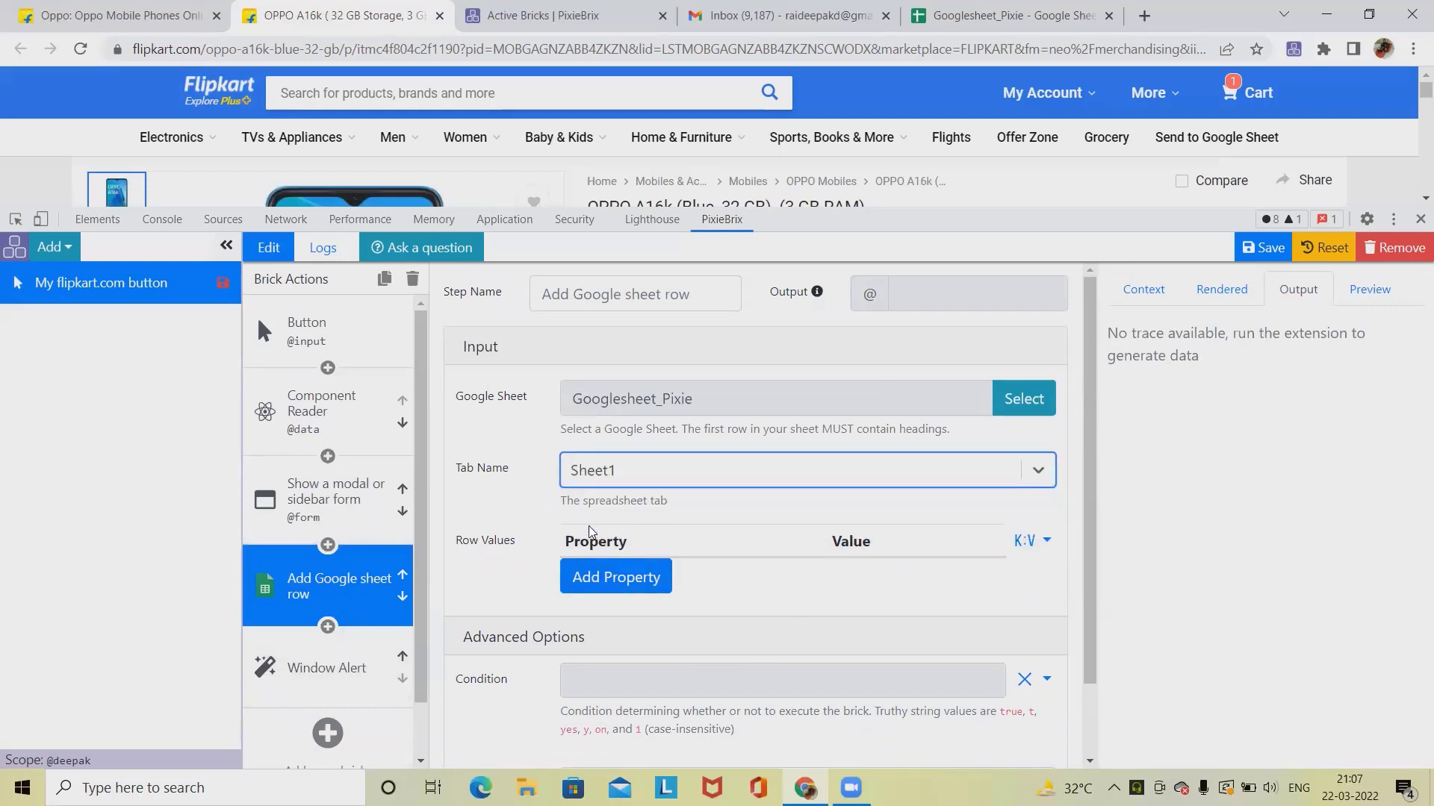
pyautogui.click(642, 574)
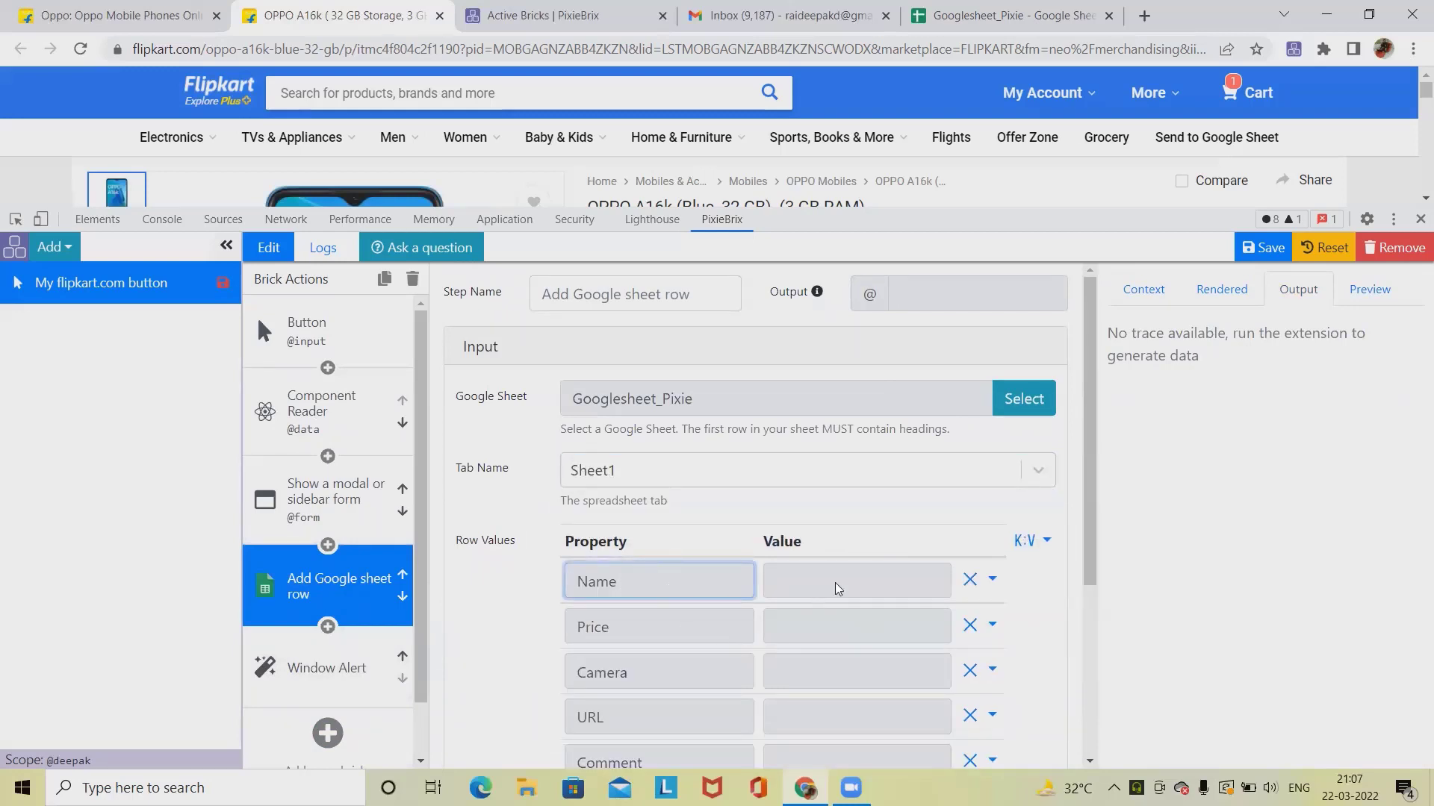
pyautogui.click(863, 591)
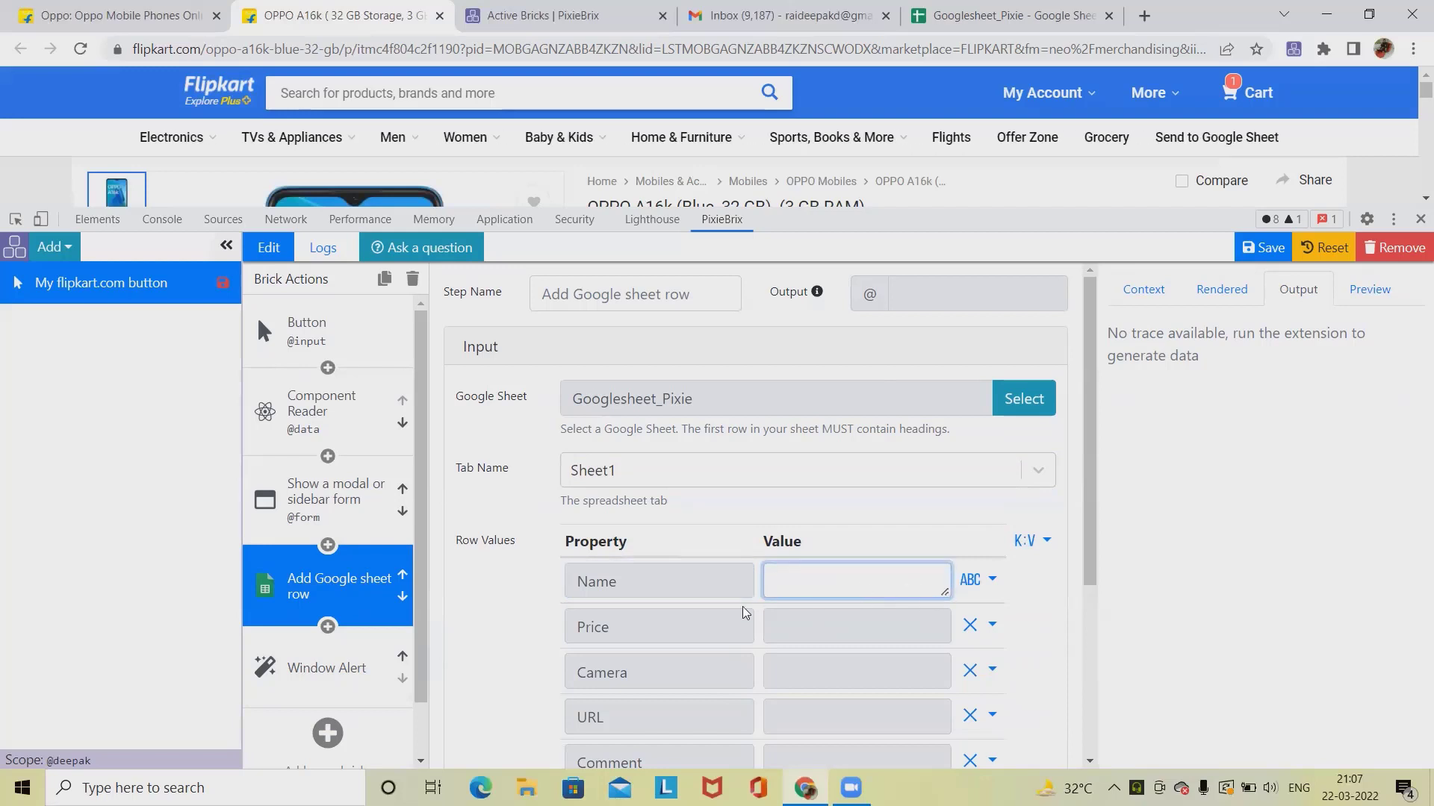
pyautogui.scroll(-3, 640, 580)
pyautogui.scroll(2, 675, 523)
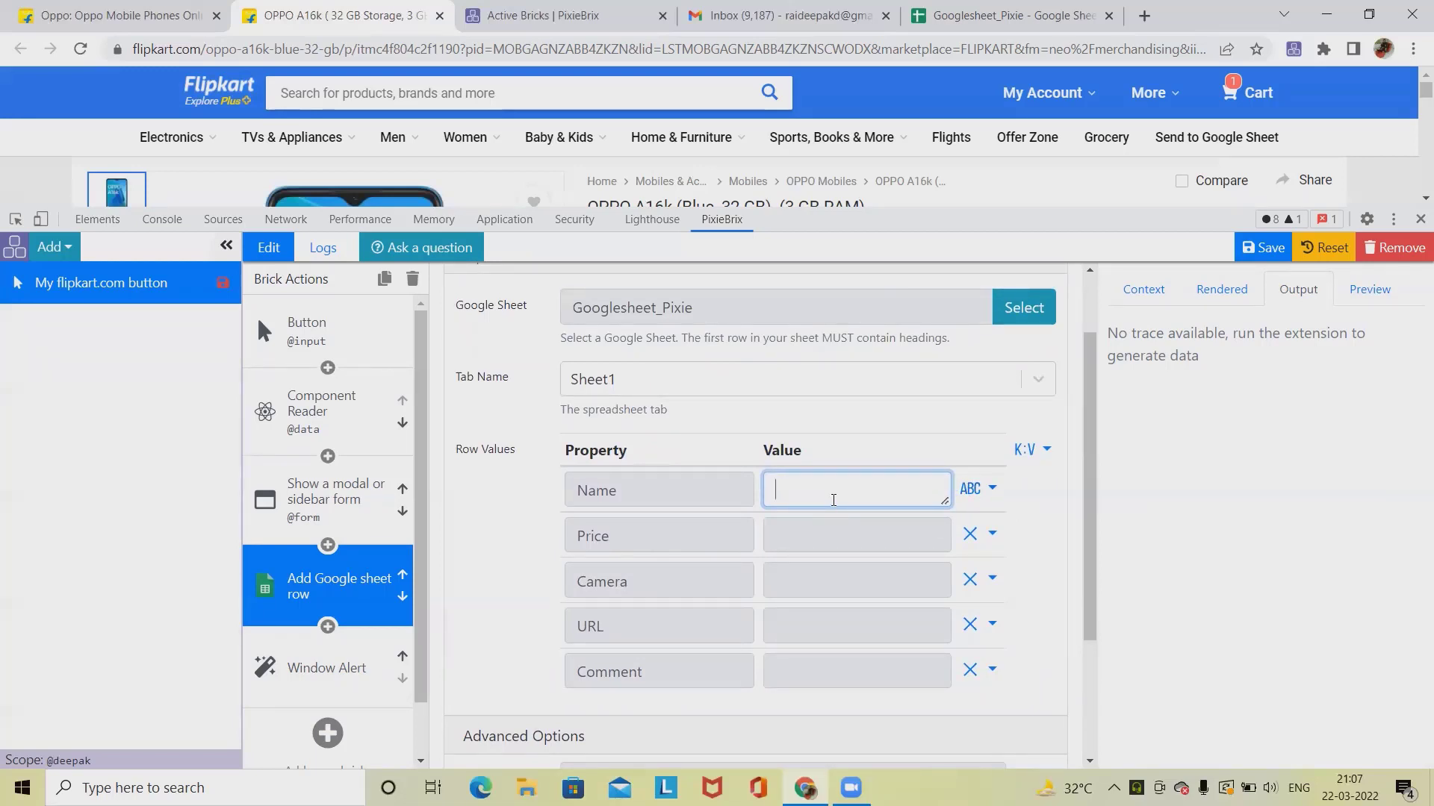
pyautogui.write('@form.Name')
pyautogui.moveTo(913, 476); pyautogui.dragTo(692, 475)
pyautogui.hotkey('ctrl', 'c')
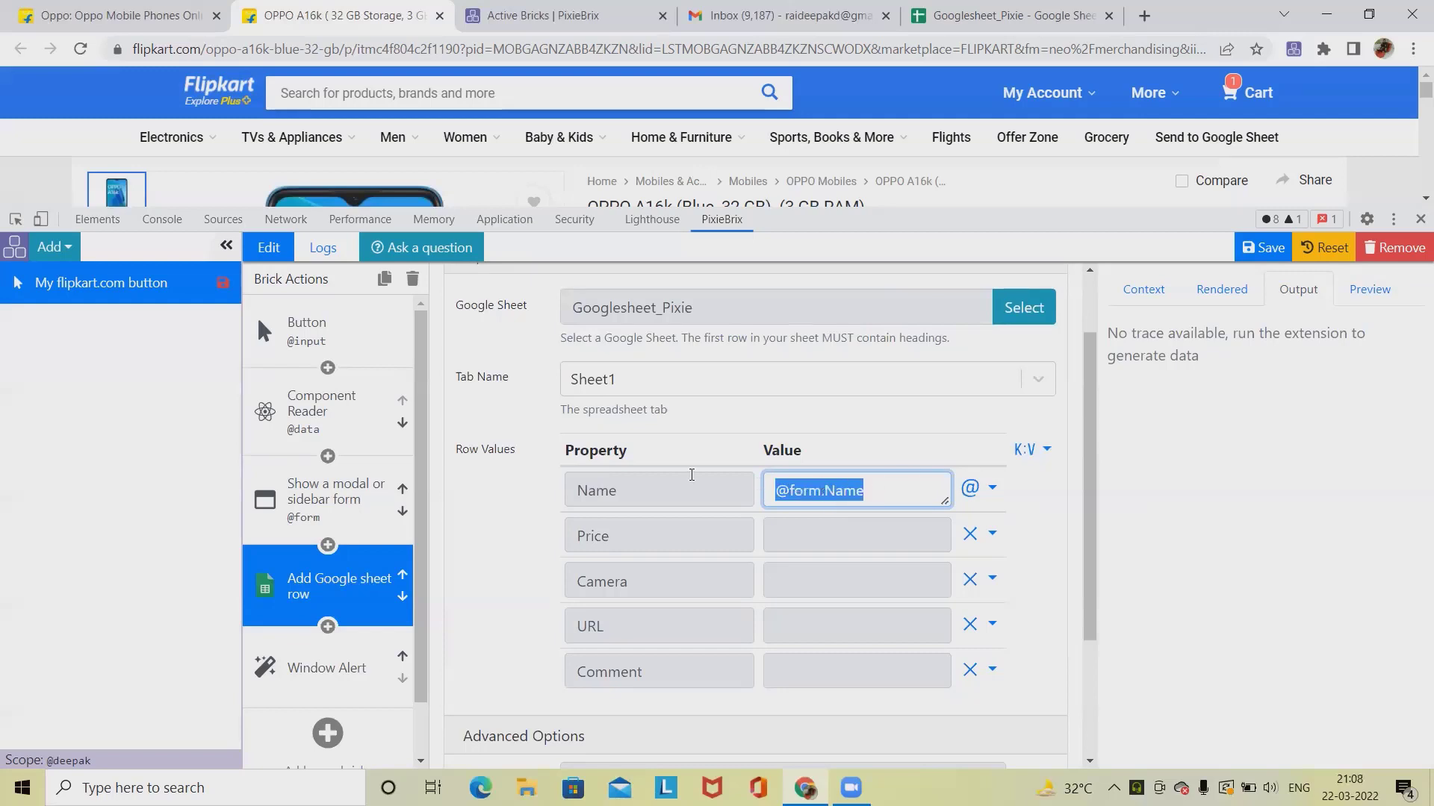
pyautogui.click(813, 532)
pyautogui.hotkey('ctrl', 'v')
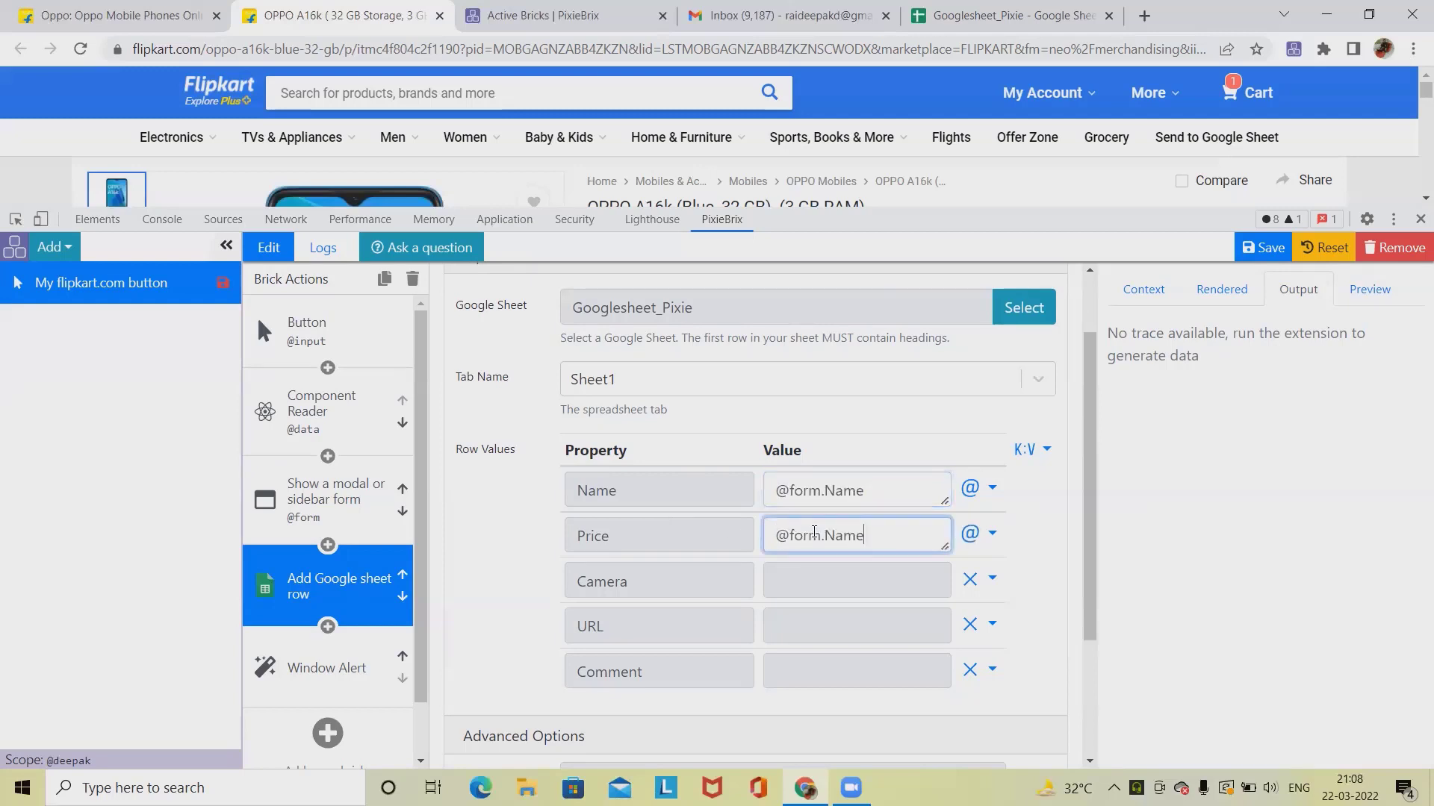
pyautogui.press('BackSpace')
pyautogui.press('BackSpace')
pyautogui.press('BackSpace')
pyautogui.write('Price')
pyautogui.click(852, 575)
pyautogui.hotkey('ctrl', 'v')
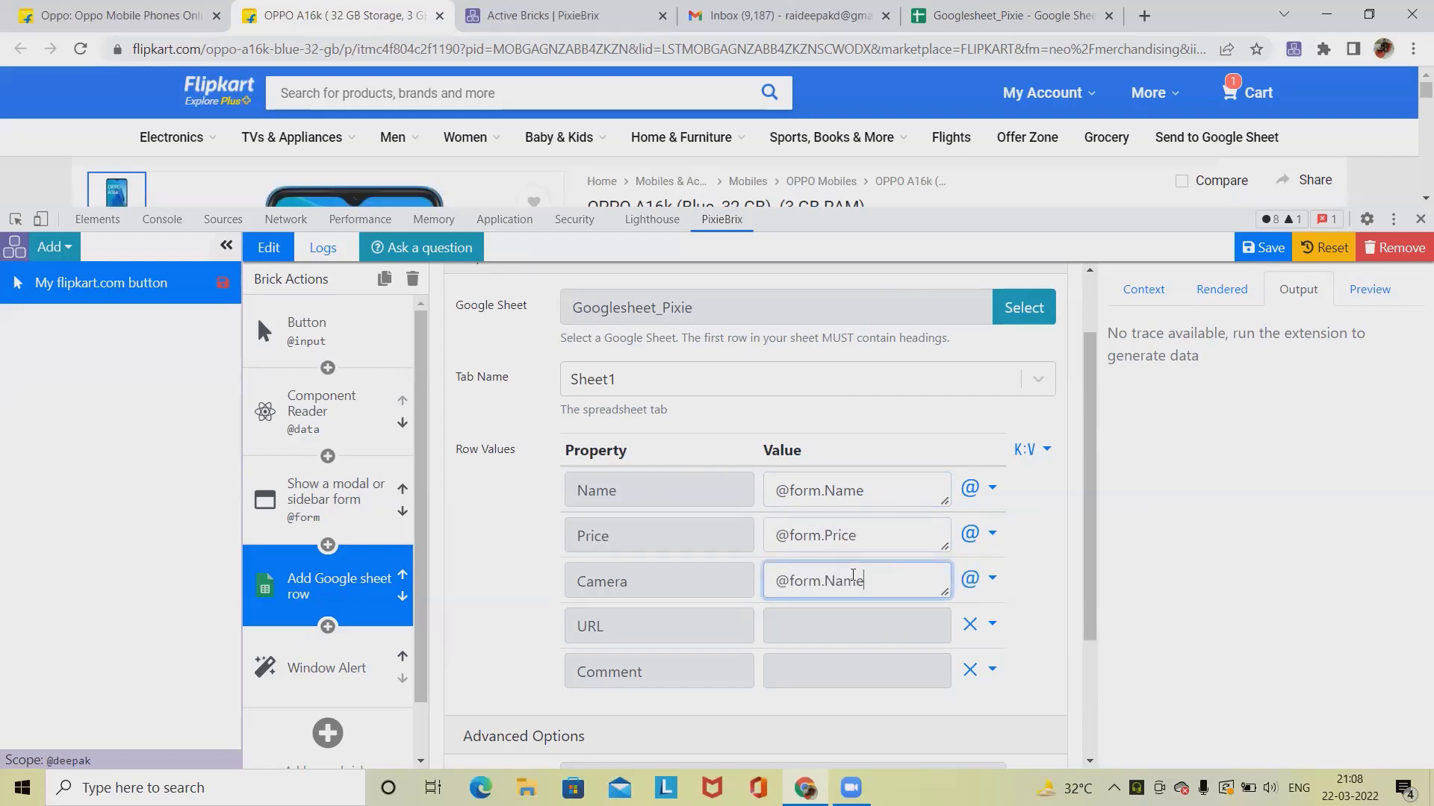
pyautogui.press('BackSpace')
pyautogui.press('BackSpace')
pyautogui.press('BackSpace')
pyautogui.press('BackSpace')
pyautogui.write('Camera')
pyautogui.click(828, 629)
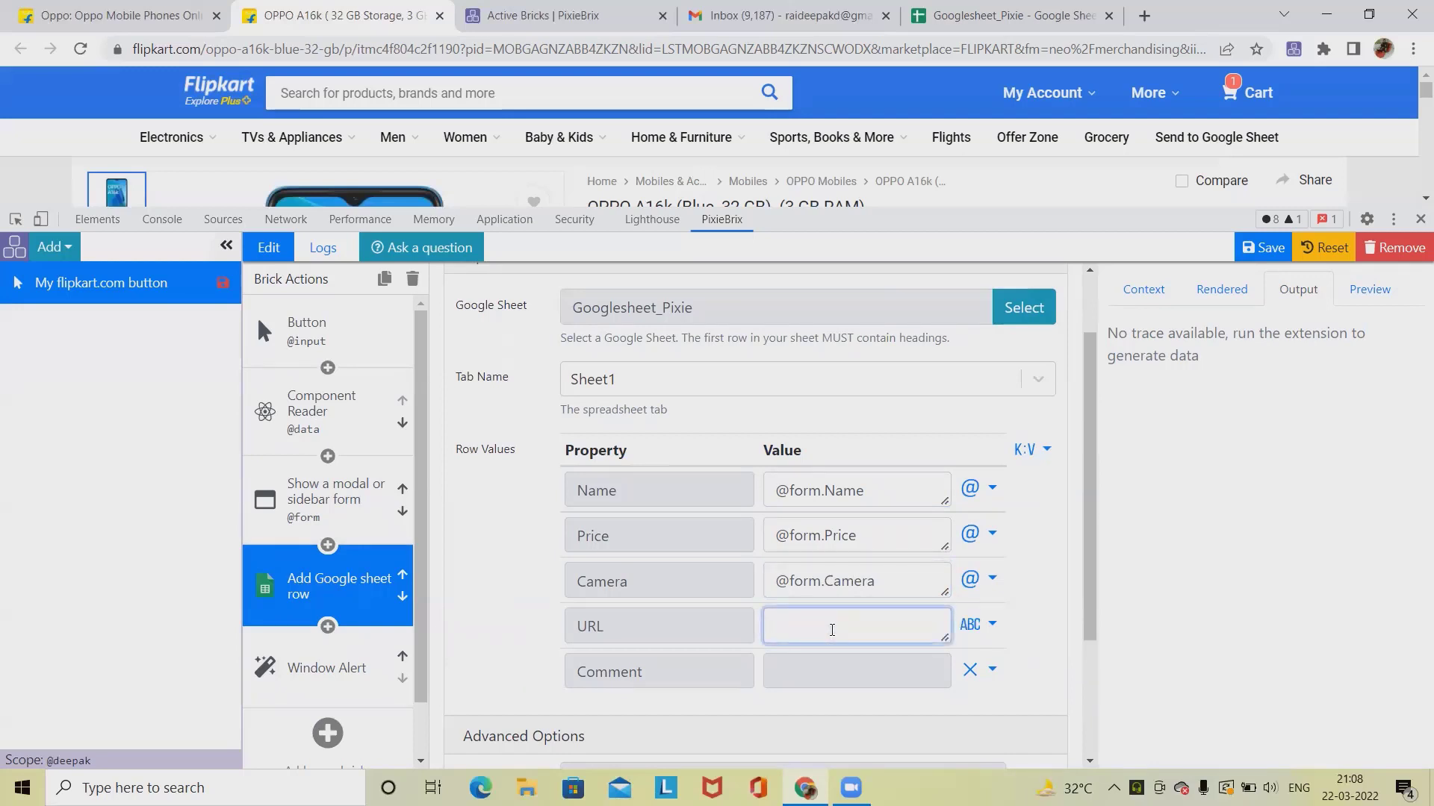
pyautogui.hotkey('ctrl', 'v')
pyautogui.press('BackSpace')
pyautogui.press('BackSpace')
pyautogui.write('UR')
pyautogui.click(810, 673)
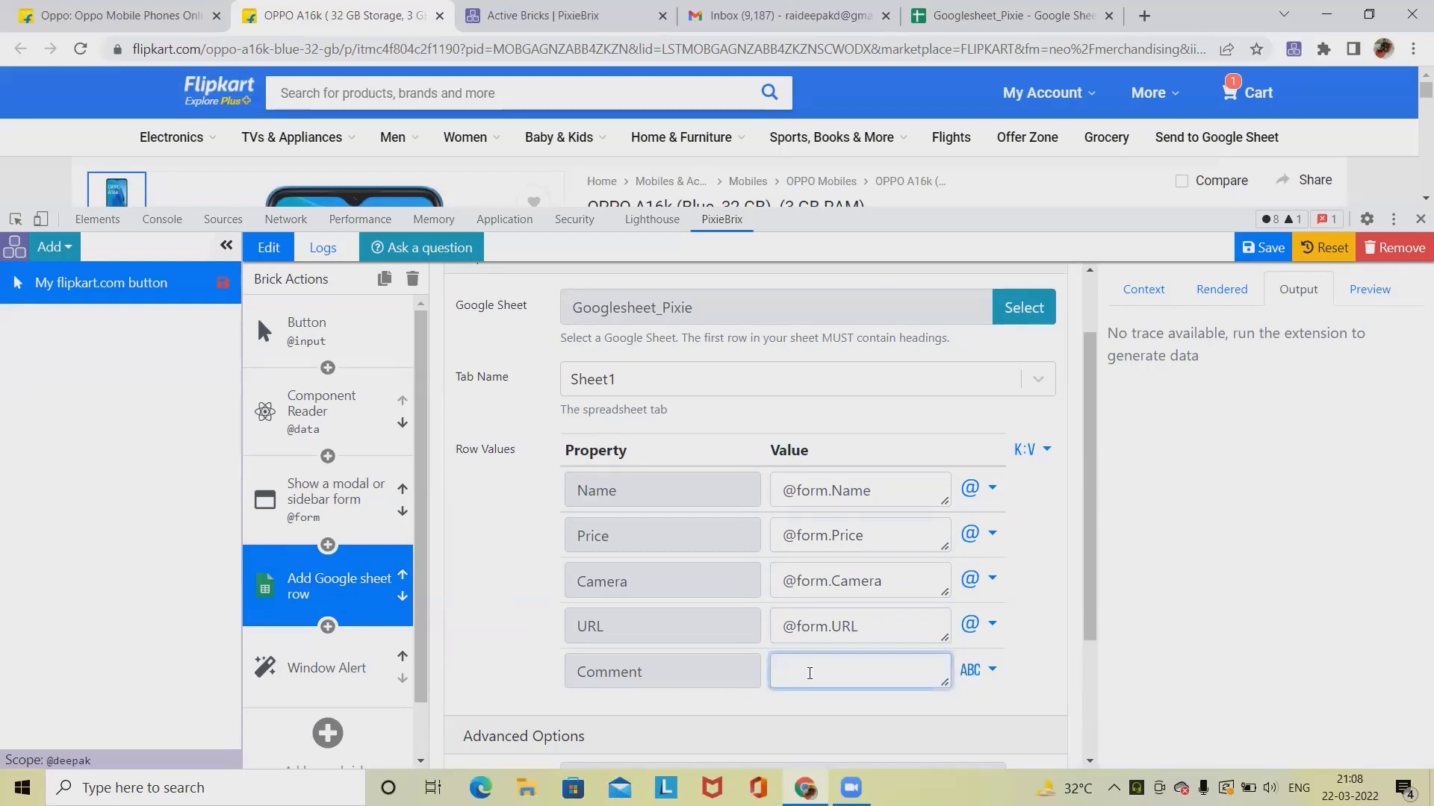
pyautogui.hotkey('ctrl', 'v')
pyautogui.press('BackSpace')
pyautogui.press('BackSpace')
pyautogui.write('Comme')
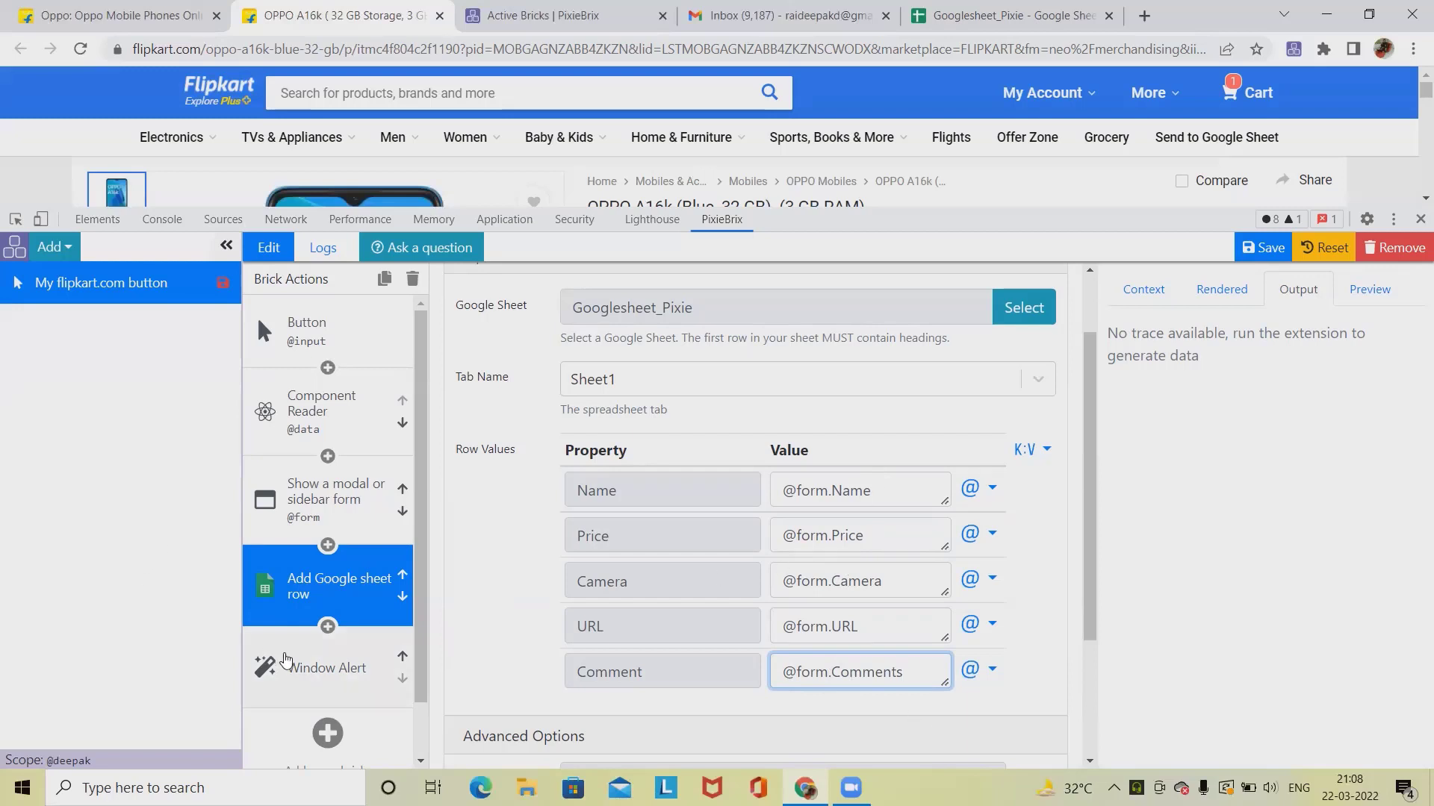
# Step: Review the Window Alert brick's message, then save the extension and close the developer tools
pyautogui.click(332, 668)
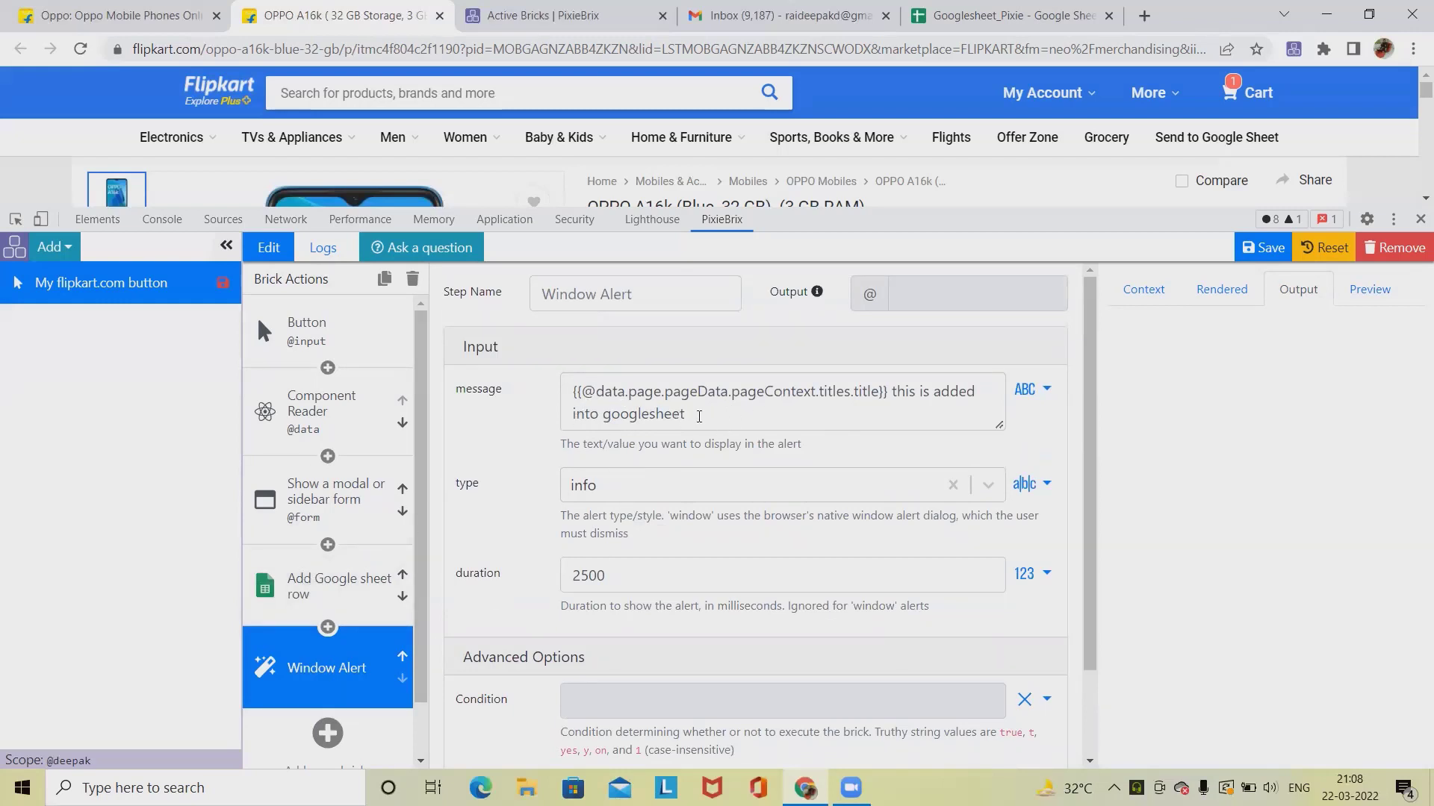
pyautogui.click(575, 392)
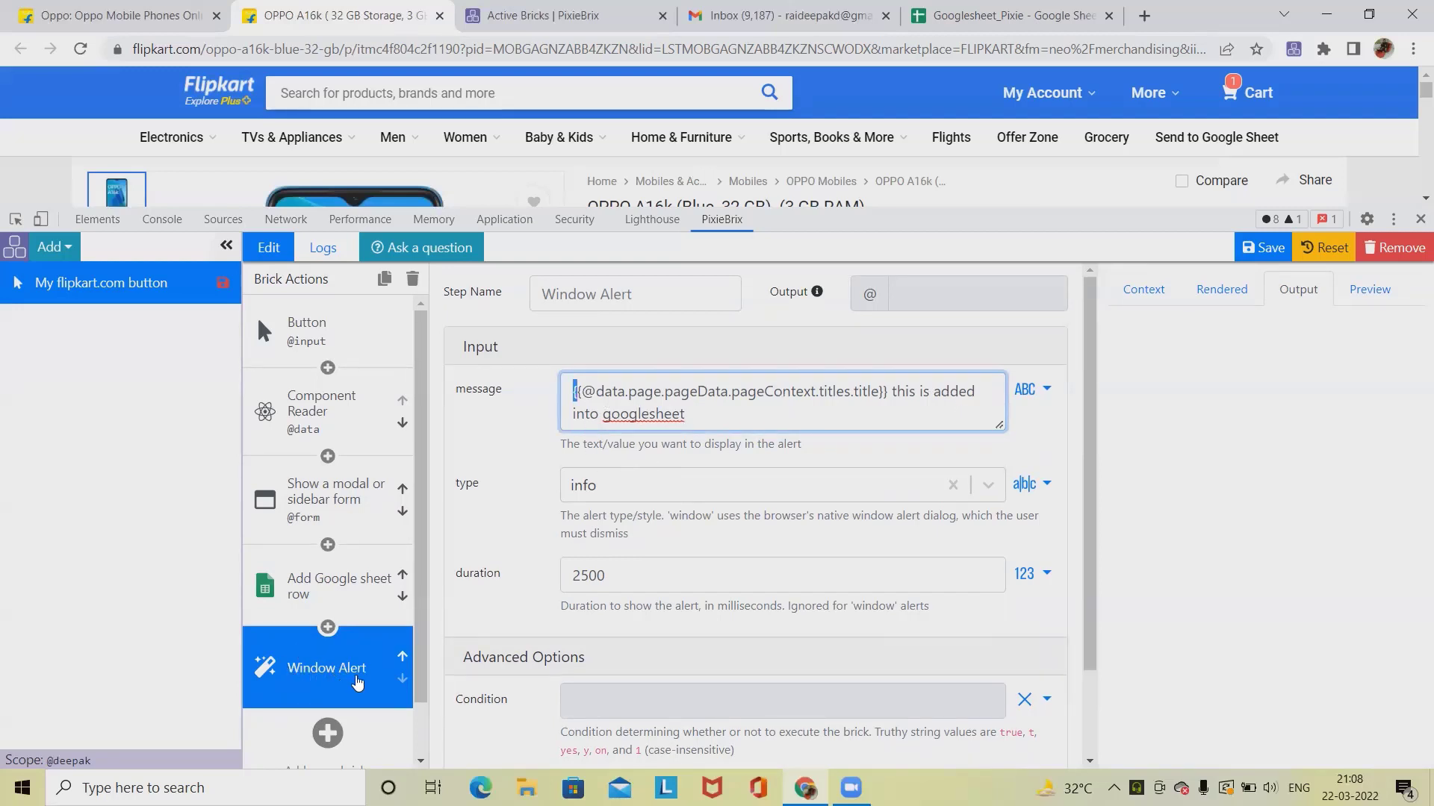
pyautogui.click(1262, 247)
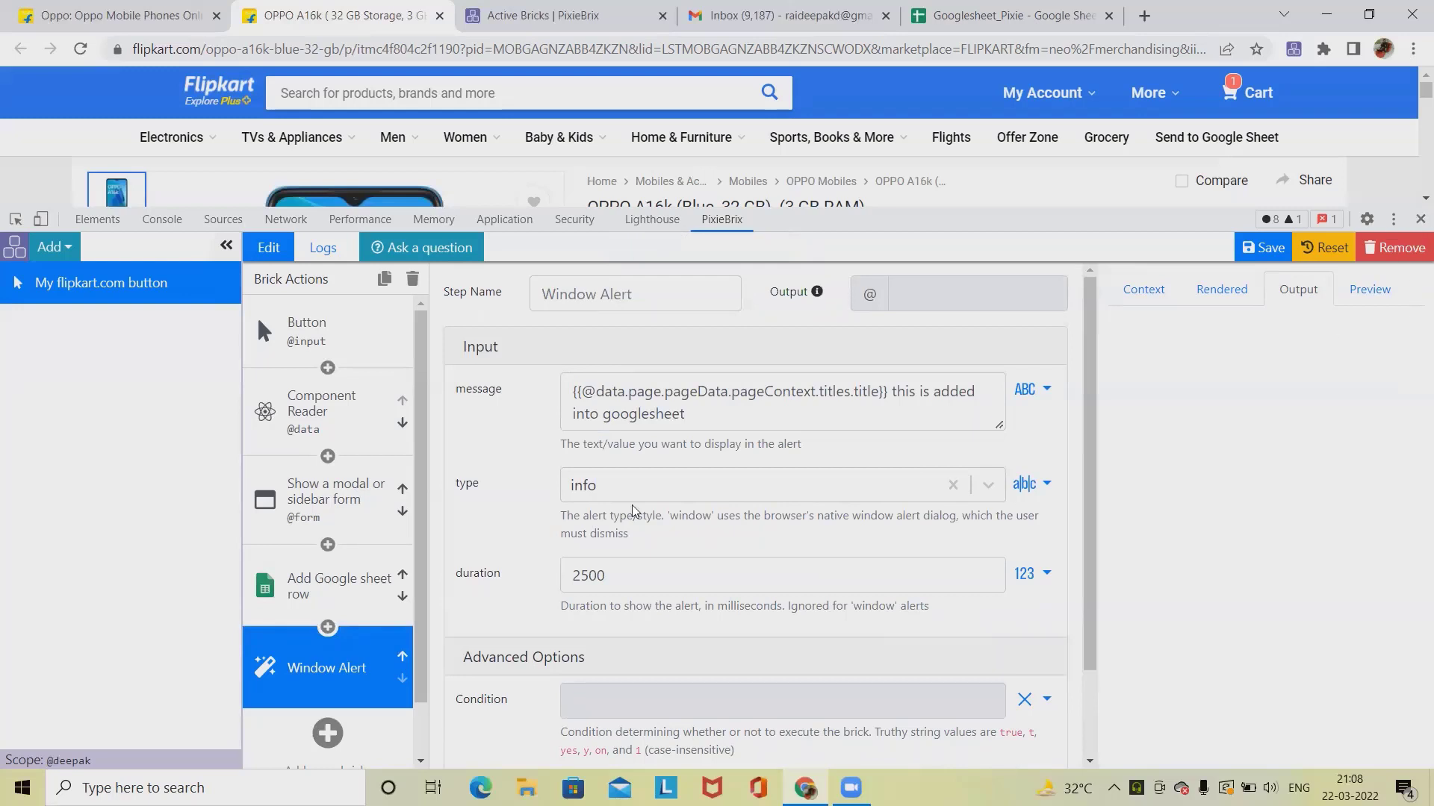
pyautogui.click(1417, 220)
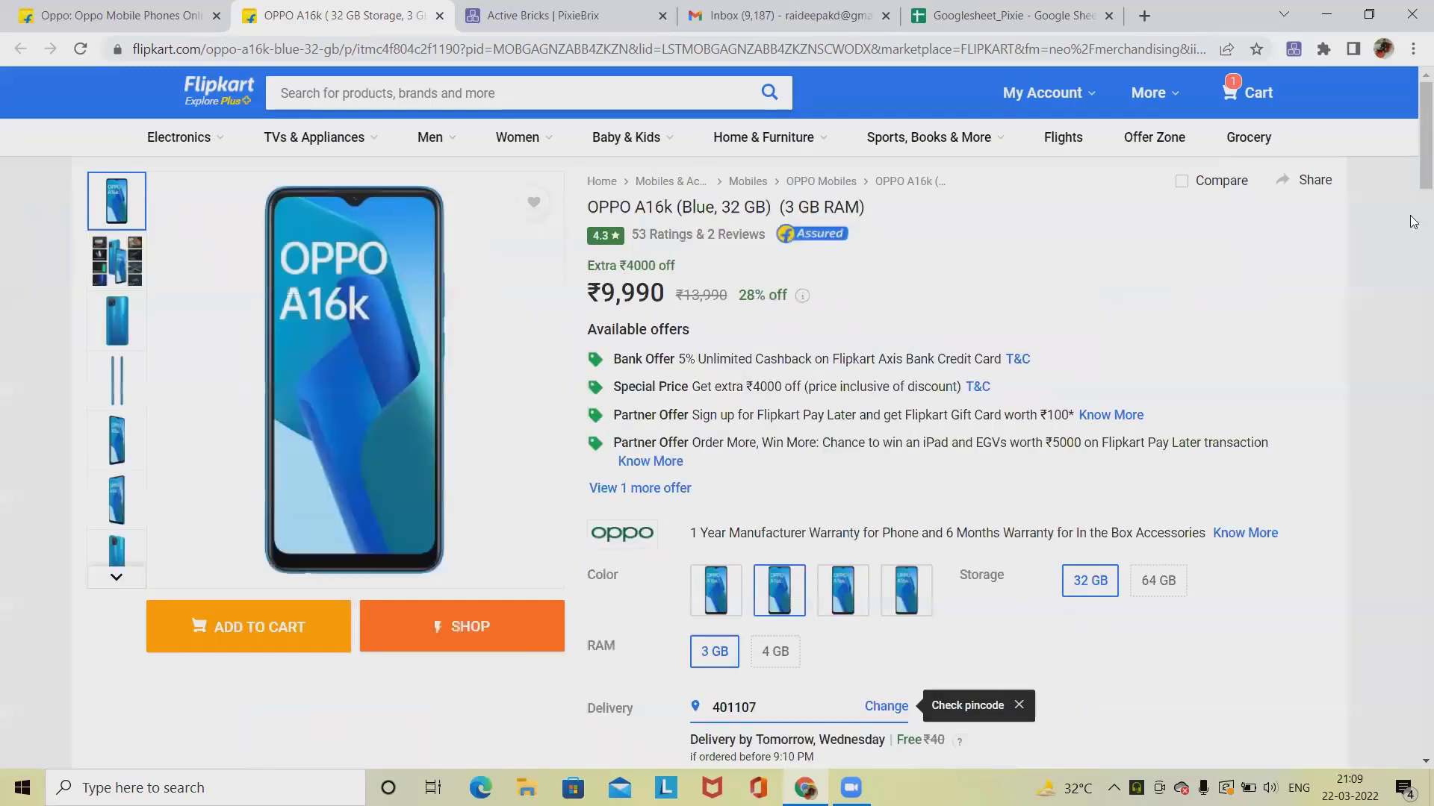
# Step: Run the Send to Google Sheet button, enter Nice Product as the comment, and submit the form
pyautogui.click(1224, 138)
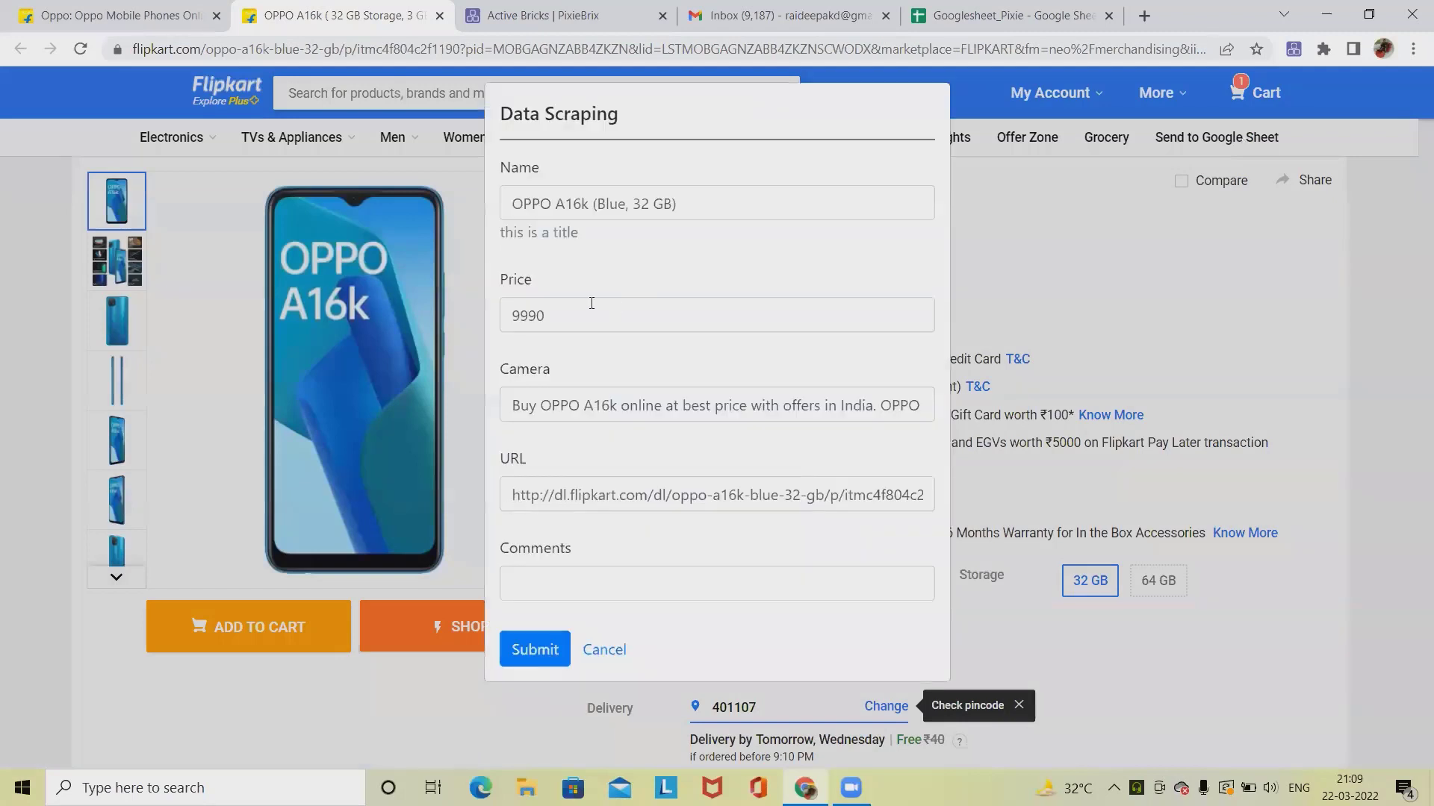
pyautogui.click(533, 586)
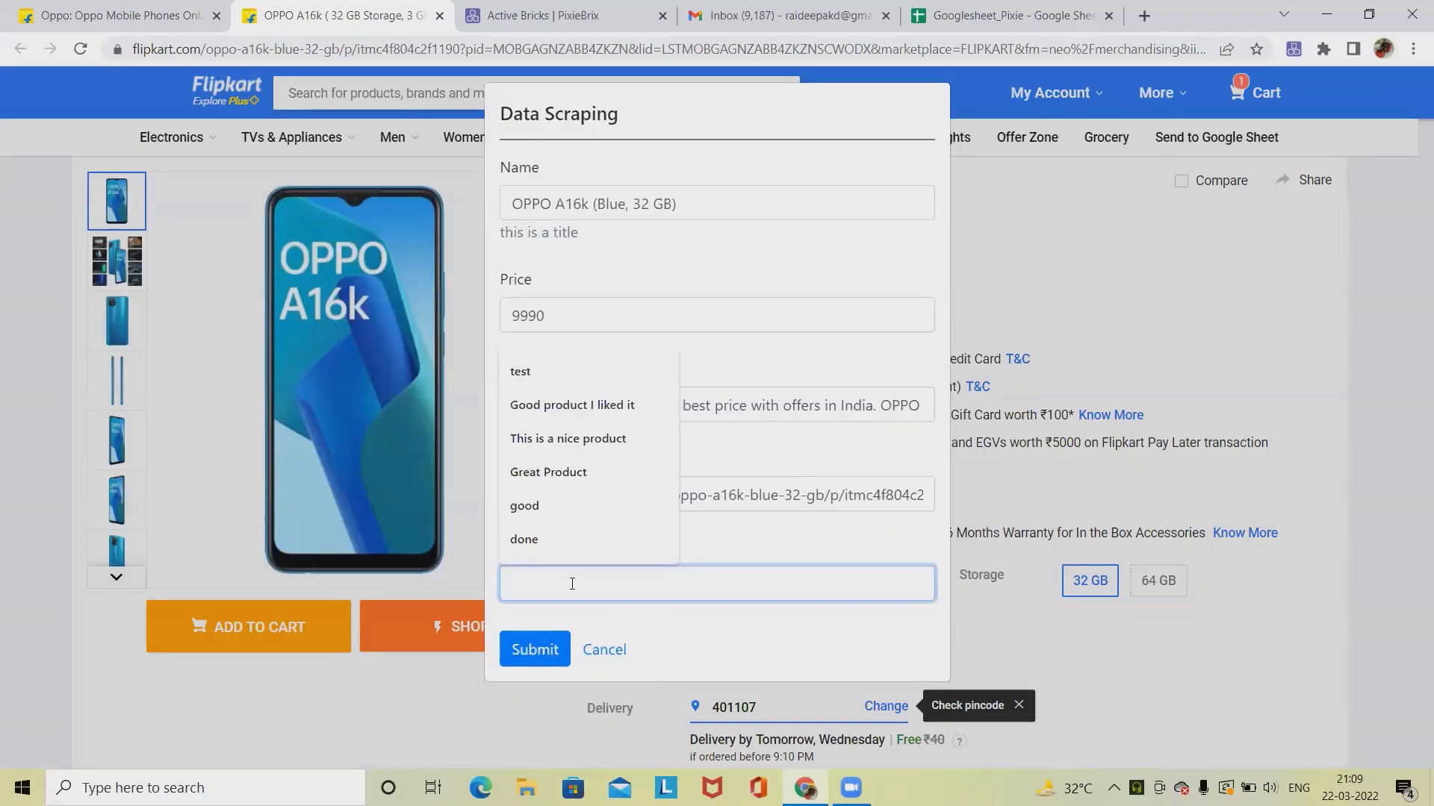
pyautogui.write('Nice Product')
pyautogui.click(621, 654)
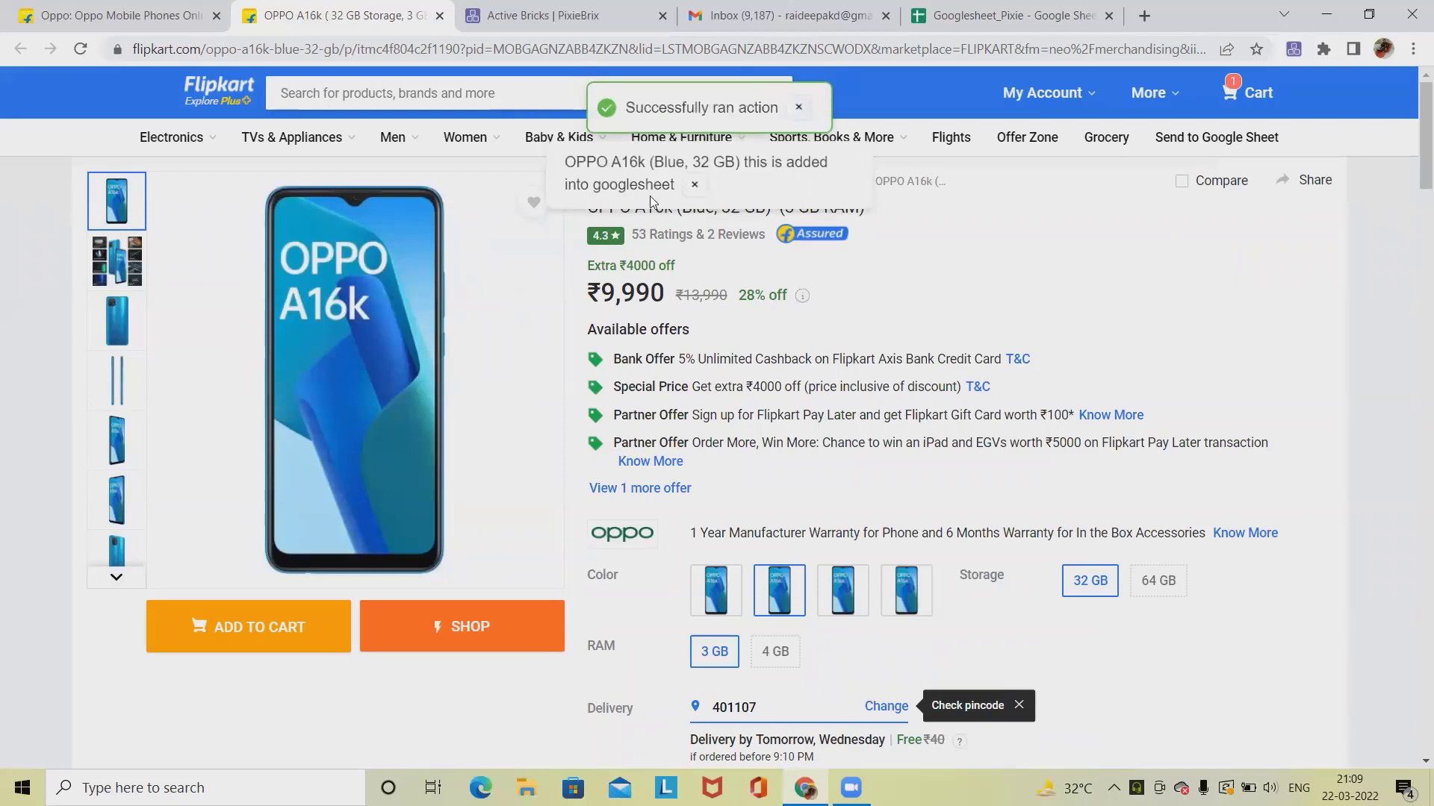
# Step: Check the Googlesheet_Pixie spreadsheet for the newly added row, then return to the product page
pyautogui.moveTo(570, 162); pyautogui.dragTo(670, 187)
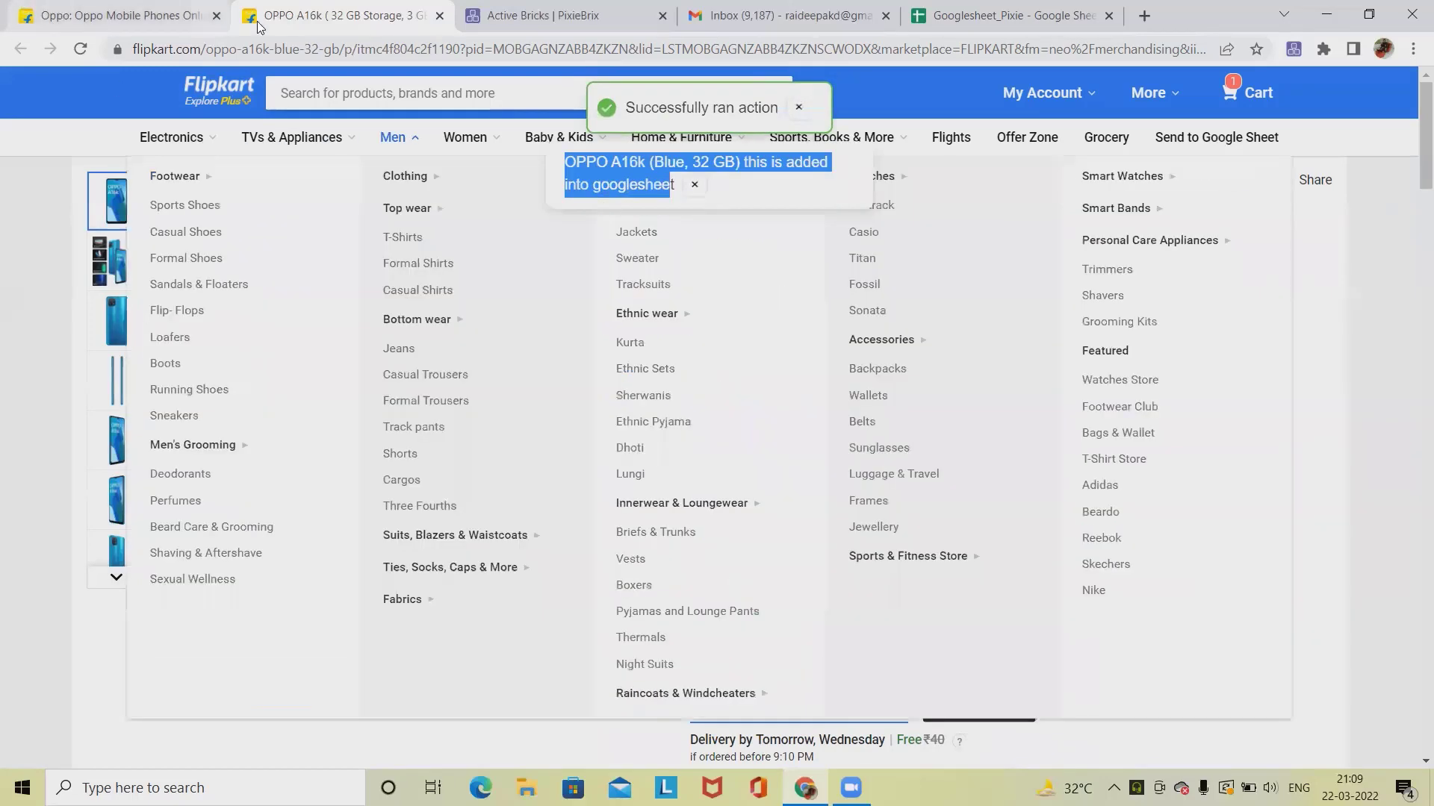
pyautogui.click(953, 31)
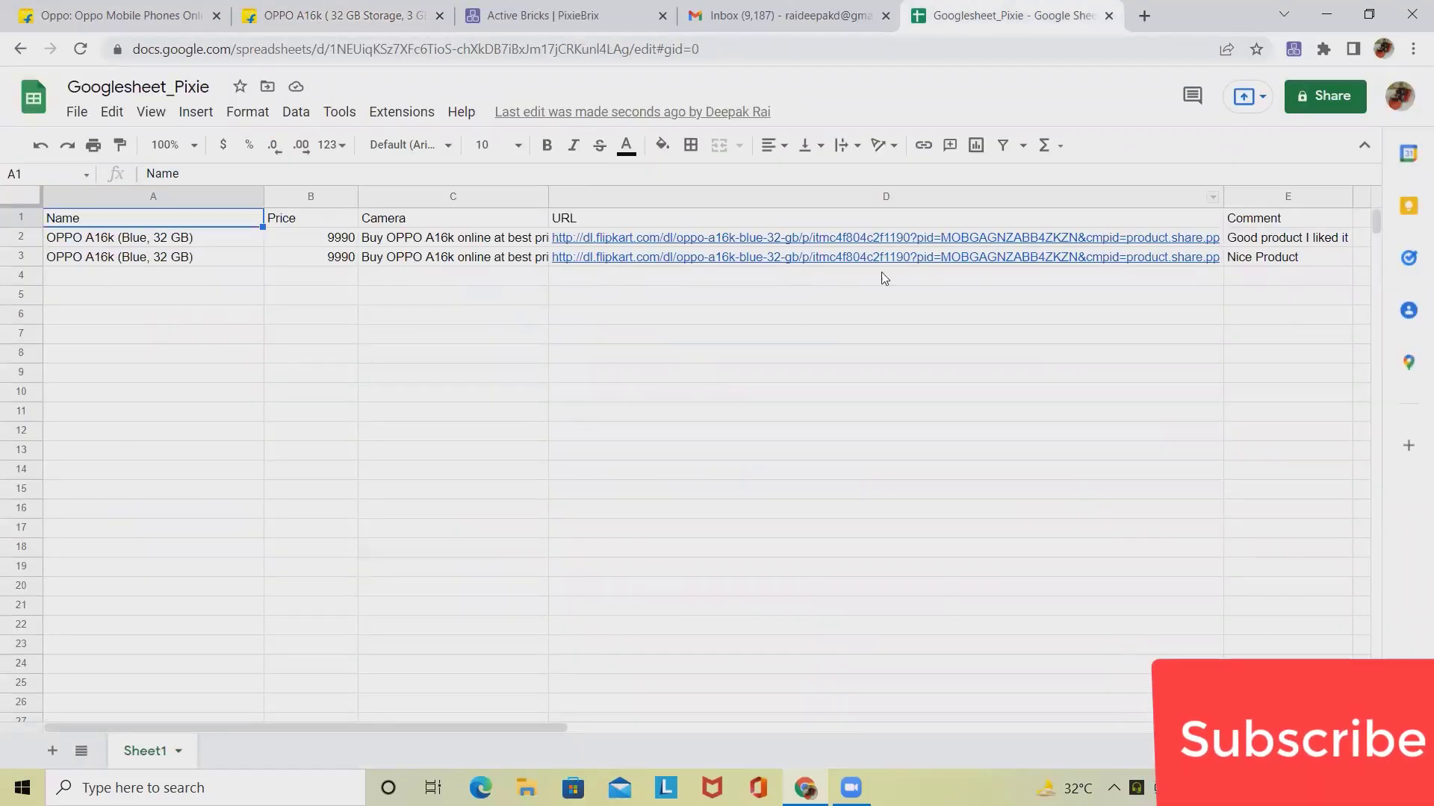
pyautogui.click(323, 28)
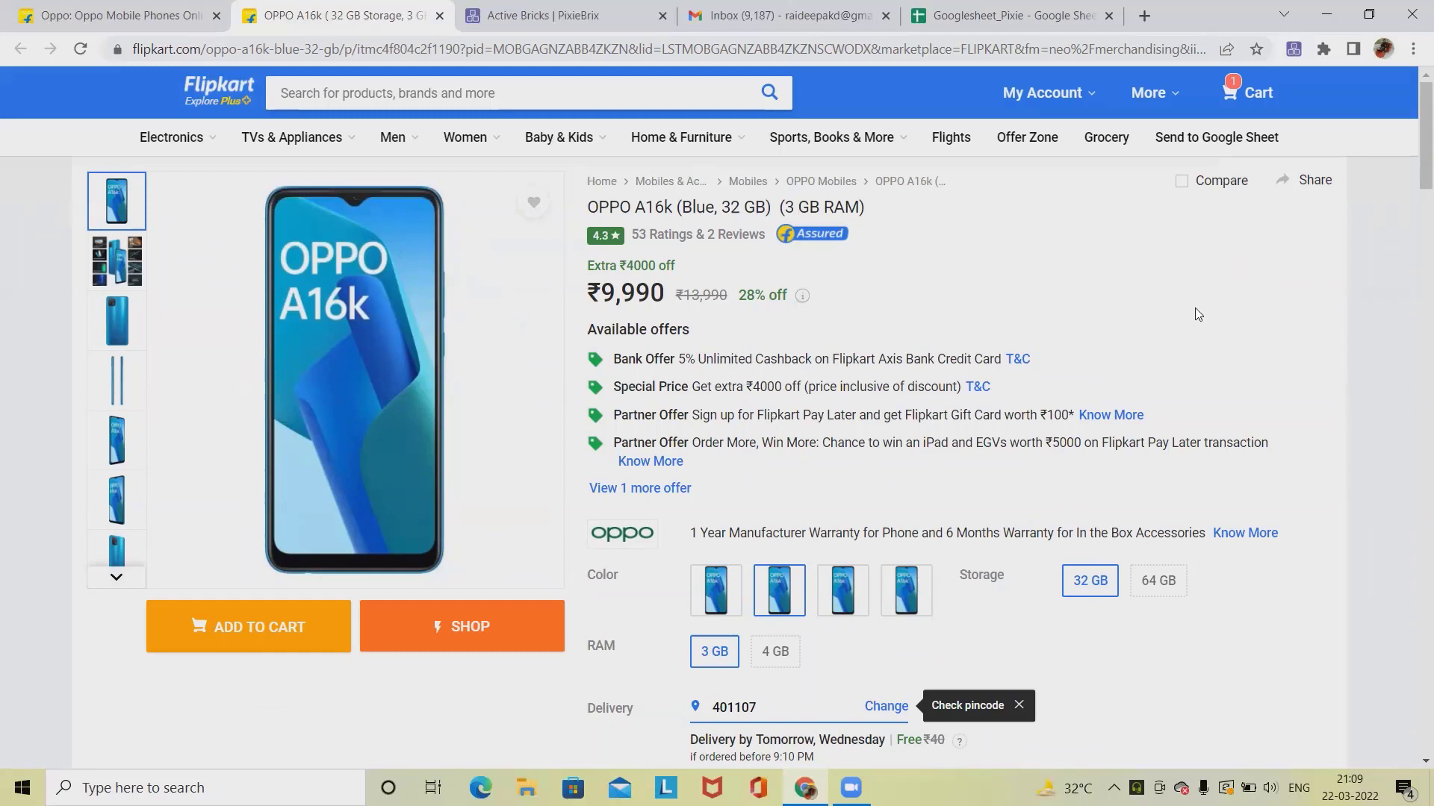
# Step: Run the Send to Google Sheet button again, pick Great Product as the comment, and submit
pyautogui.click(1200, 137)
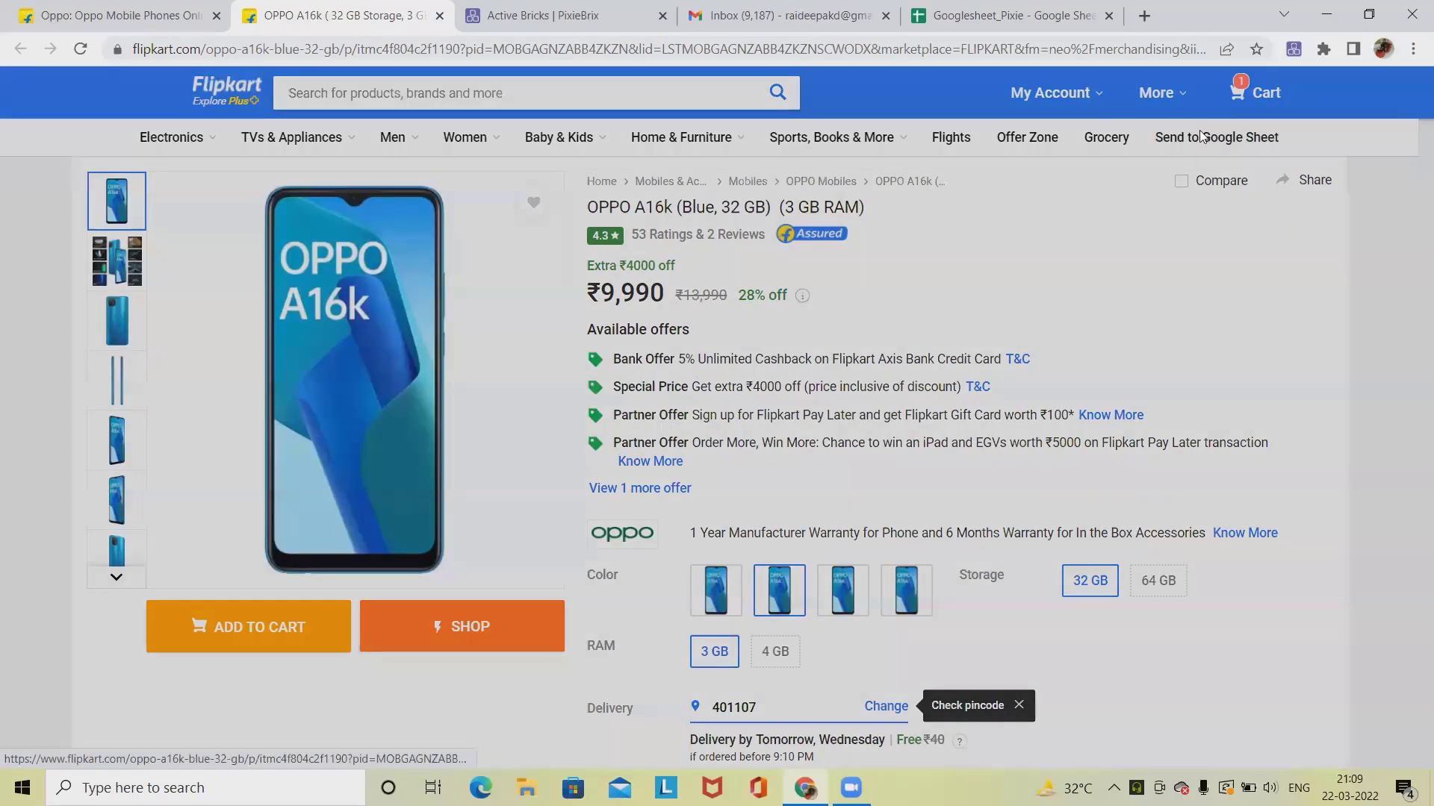
pyautogui.click(594, 583)
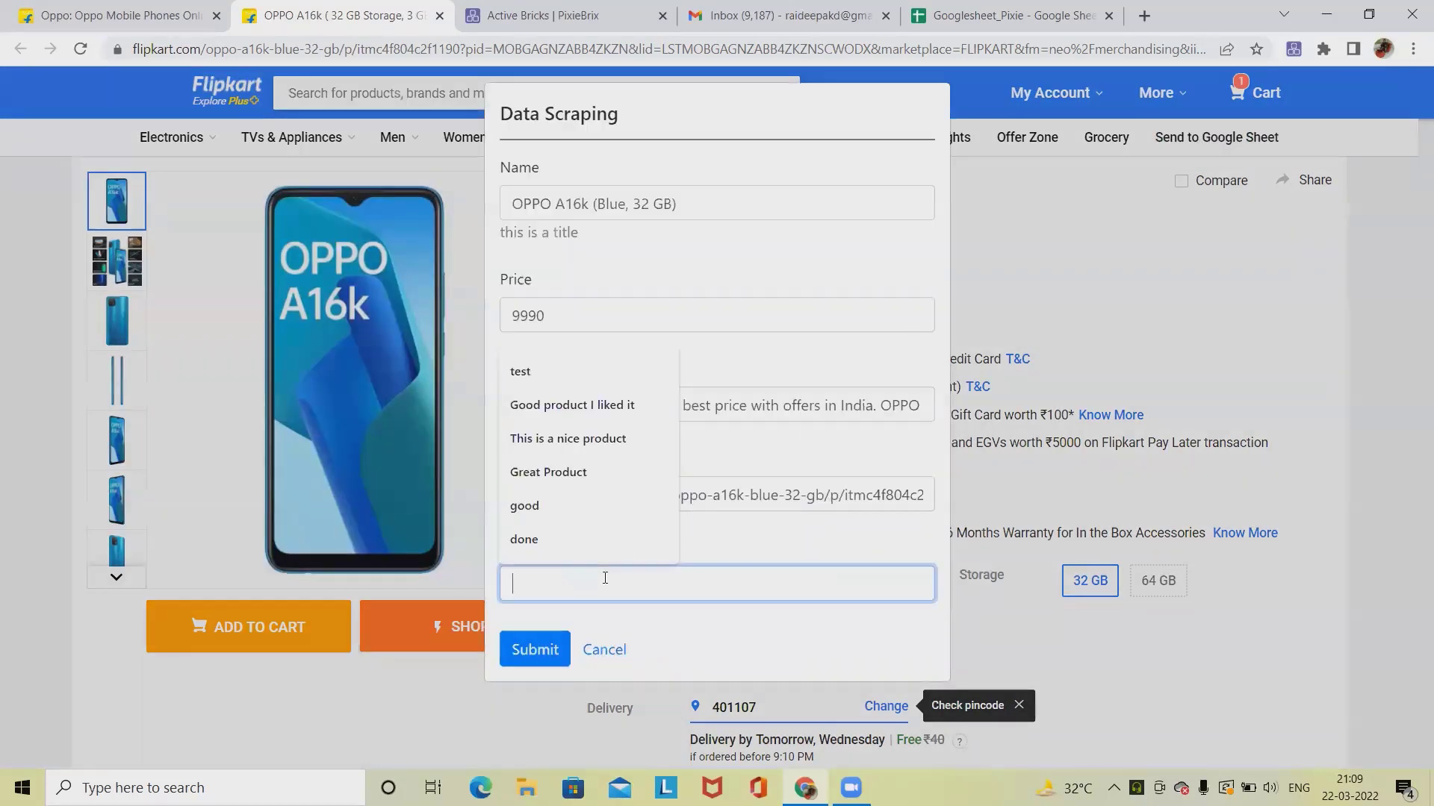
pyautogui.click(587, 472)
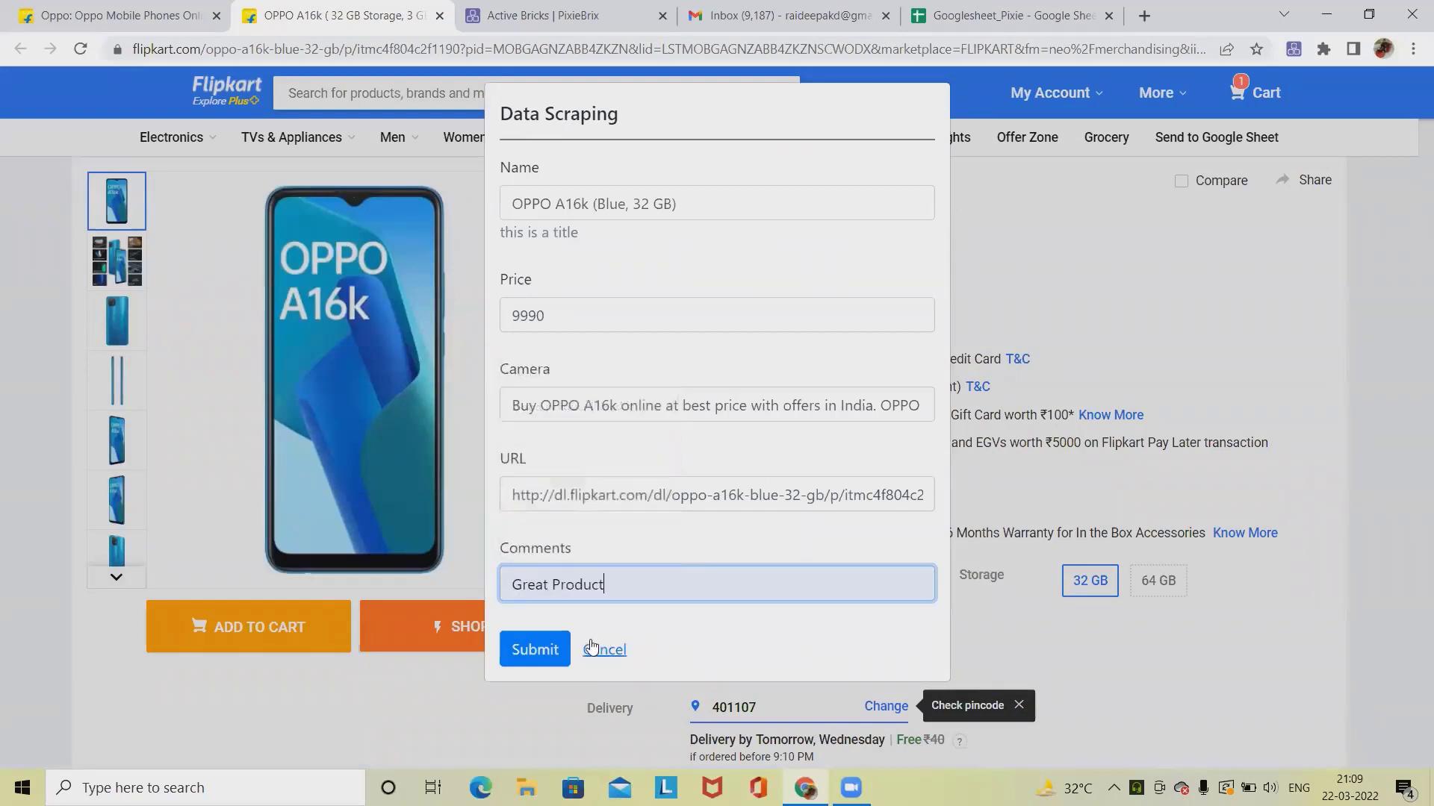
pyautogui.click(534, 651)
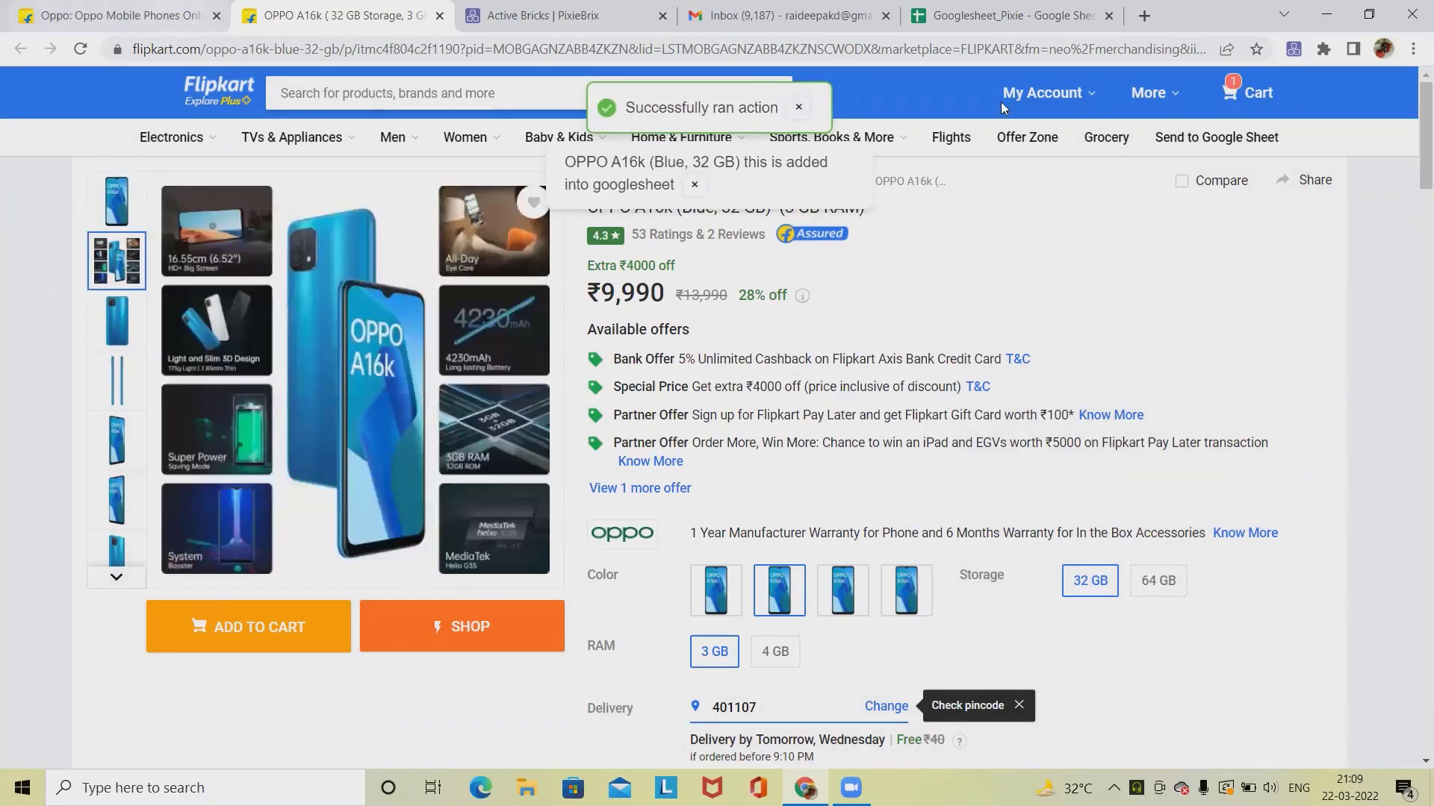
# Step: Open the Googlesheet_Pixie spreadsheet to check the added rows
pyautogui.click(1369, 15)
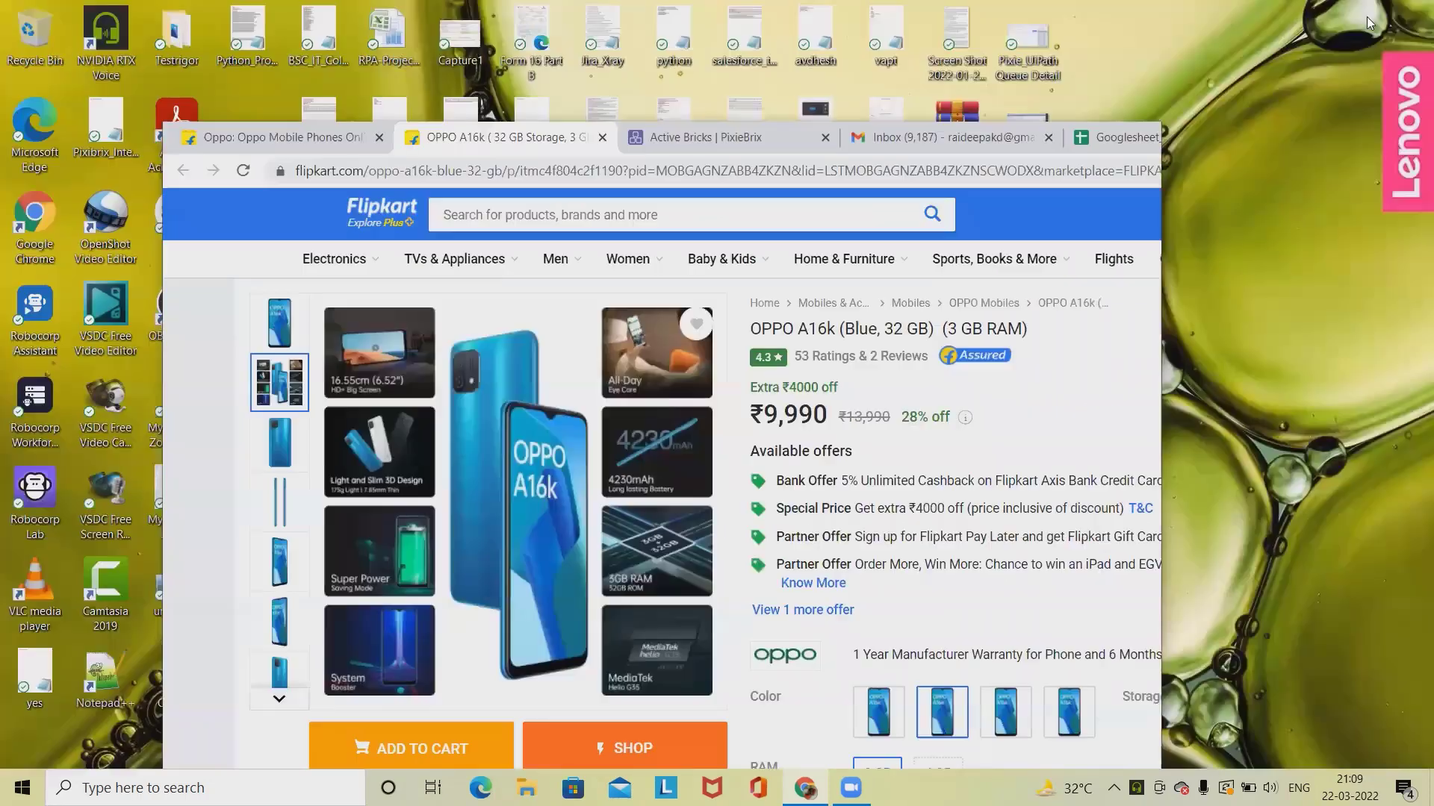
pyautogui.click(1094, 138)
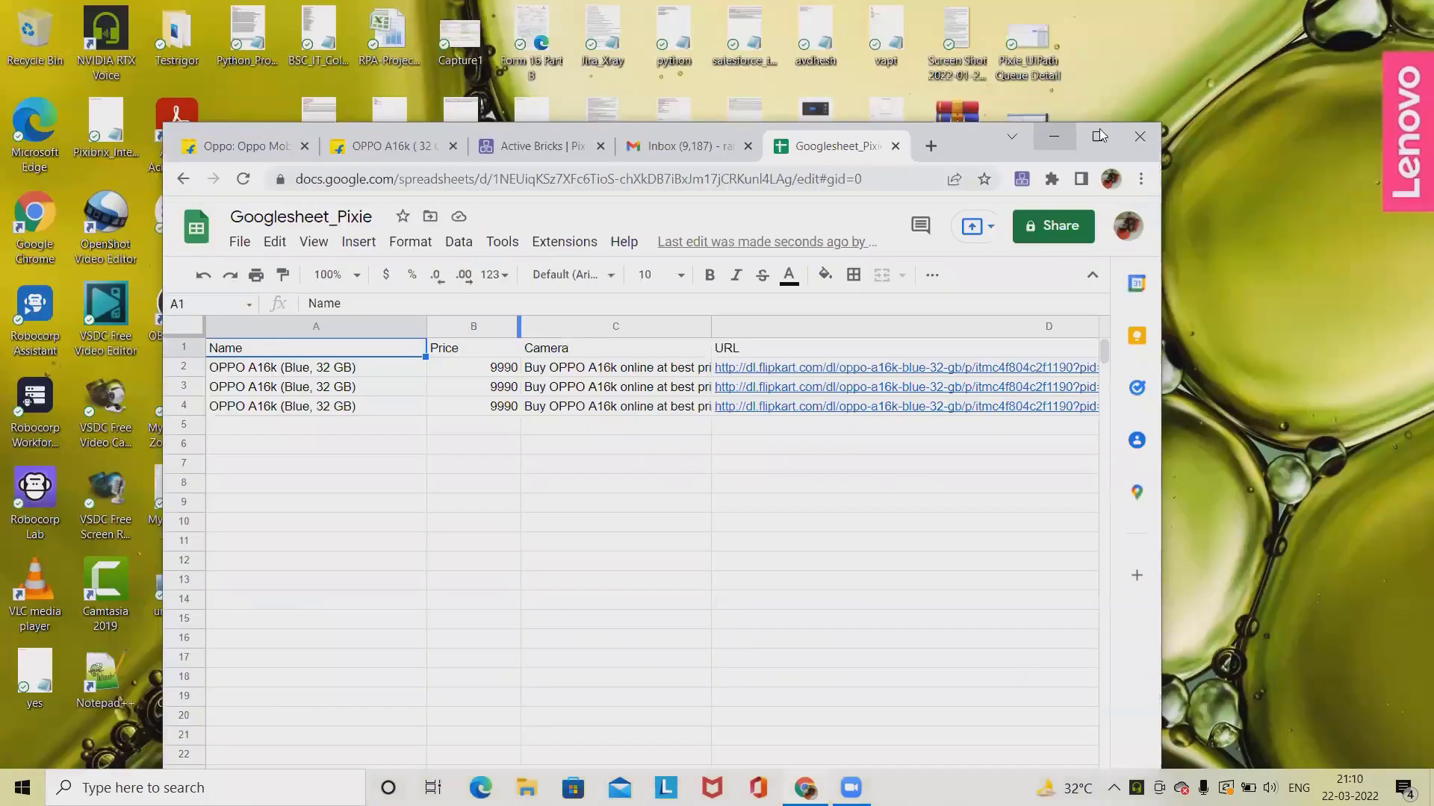
pyautogui.press('super+Up')
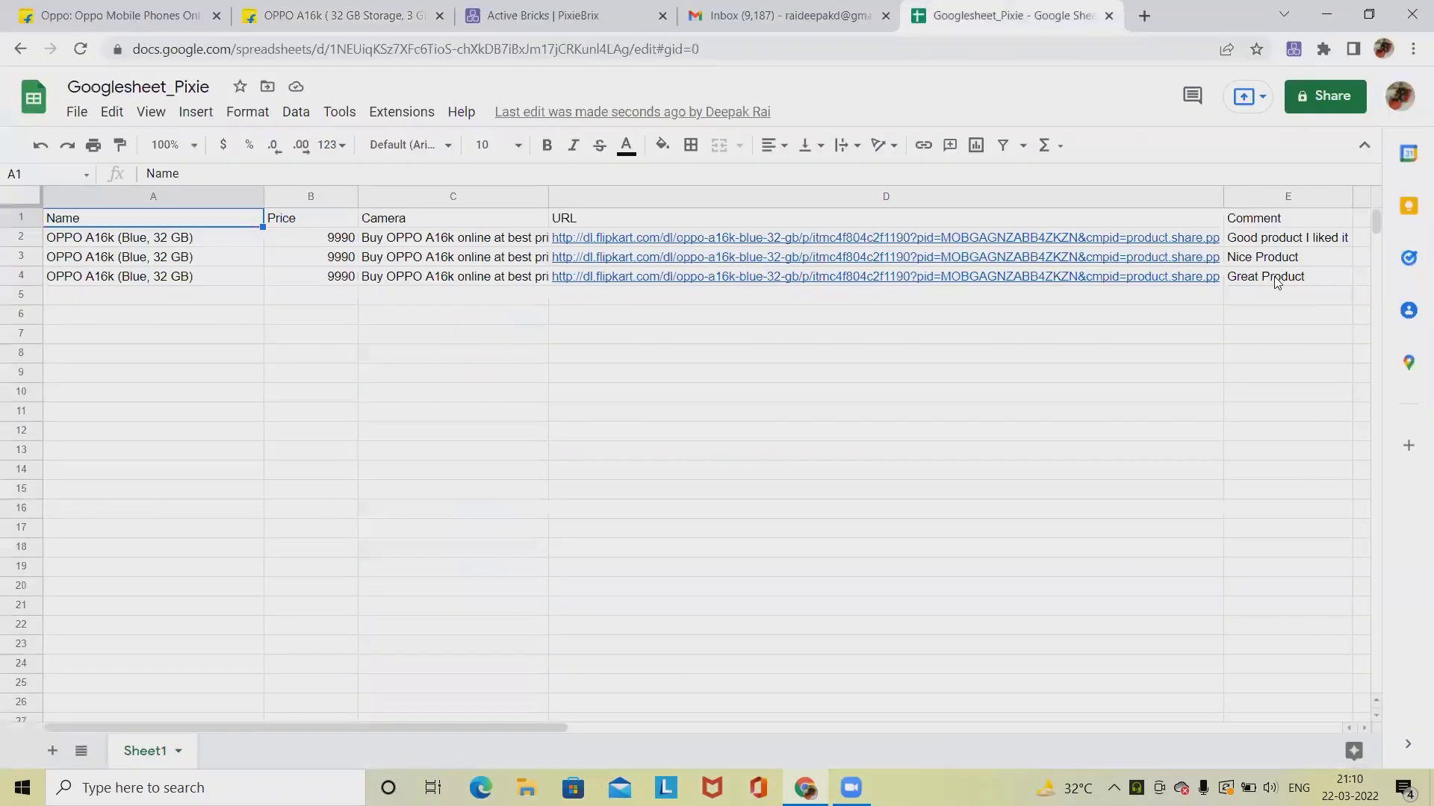